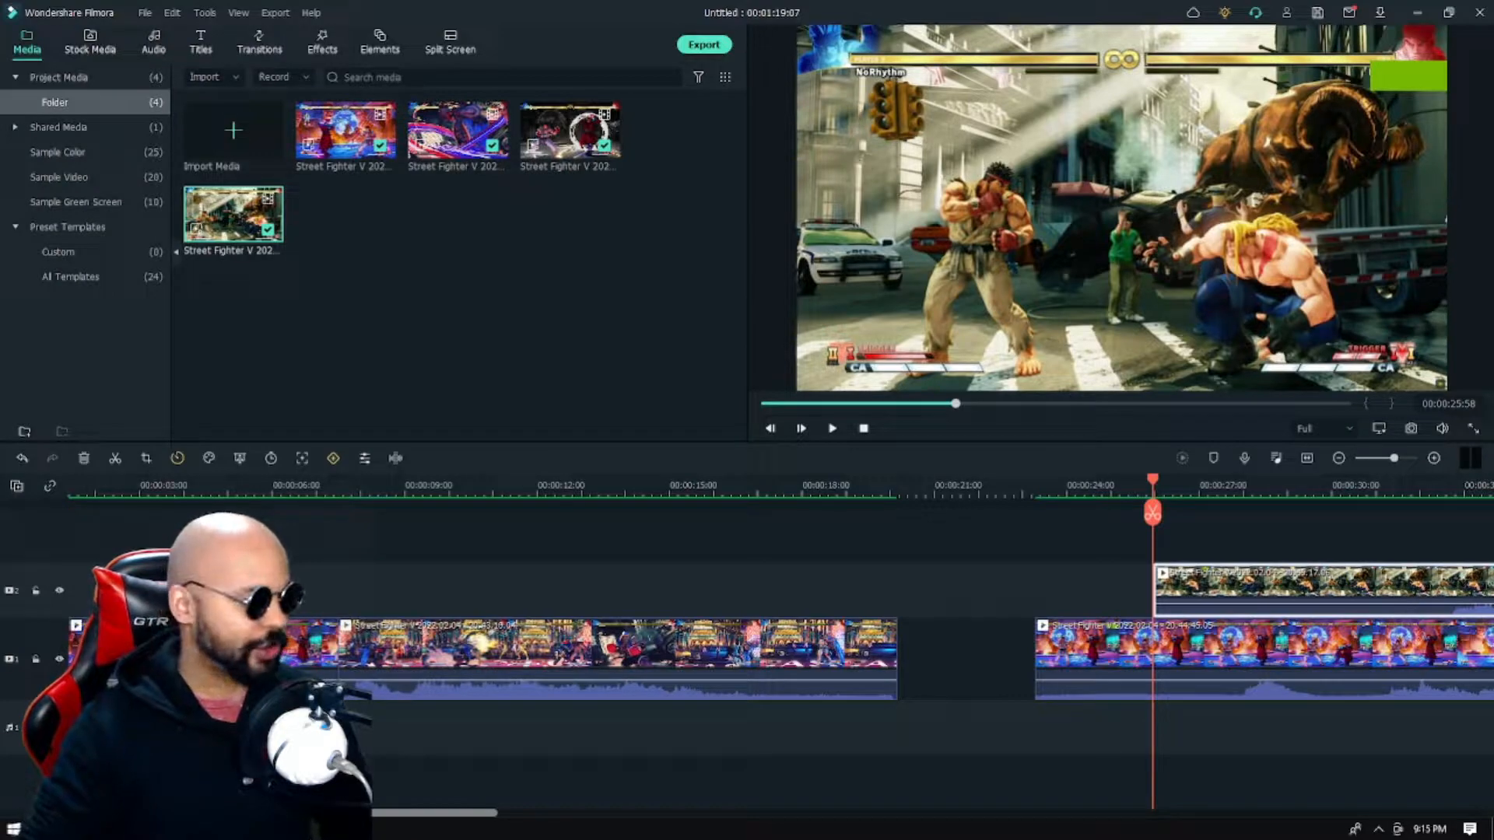
Preview the opening of the video in full screen from the start of the timeline
{"action": "left_click", "coordinate": [764, 403]}
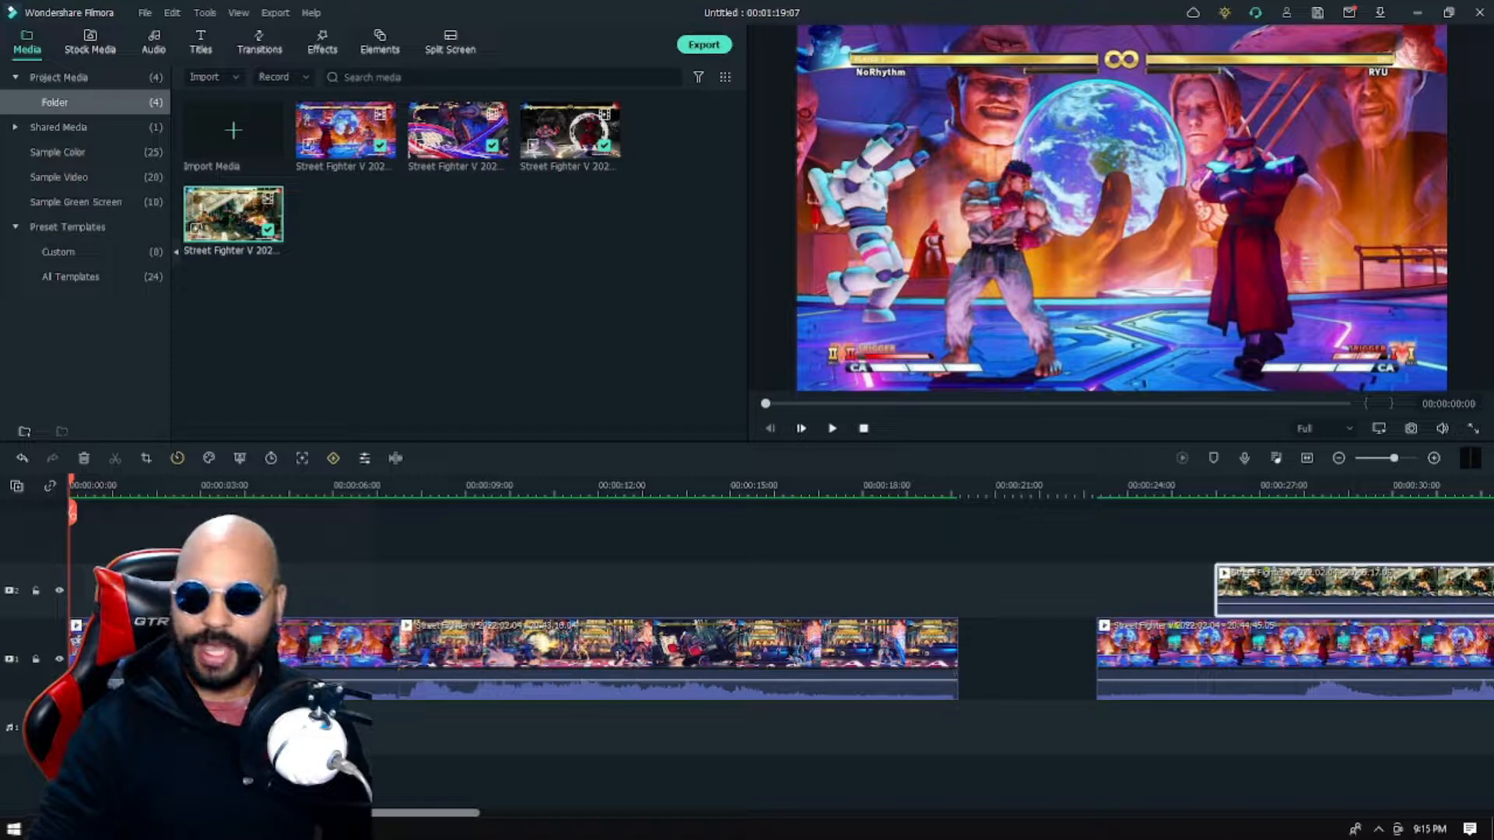
{"action": "left_click", "coordinate": [1472, 429]}
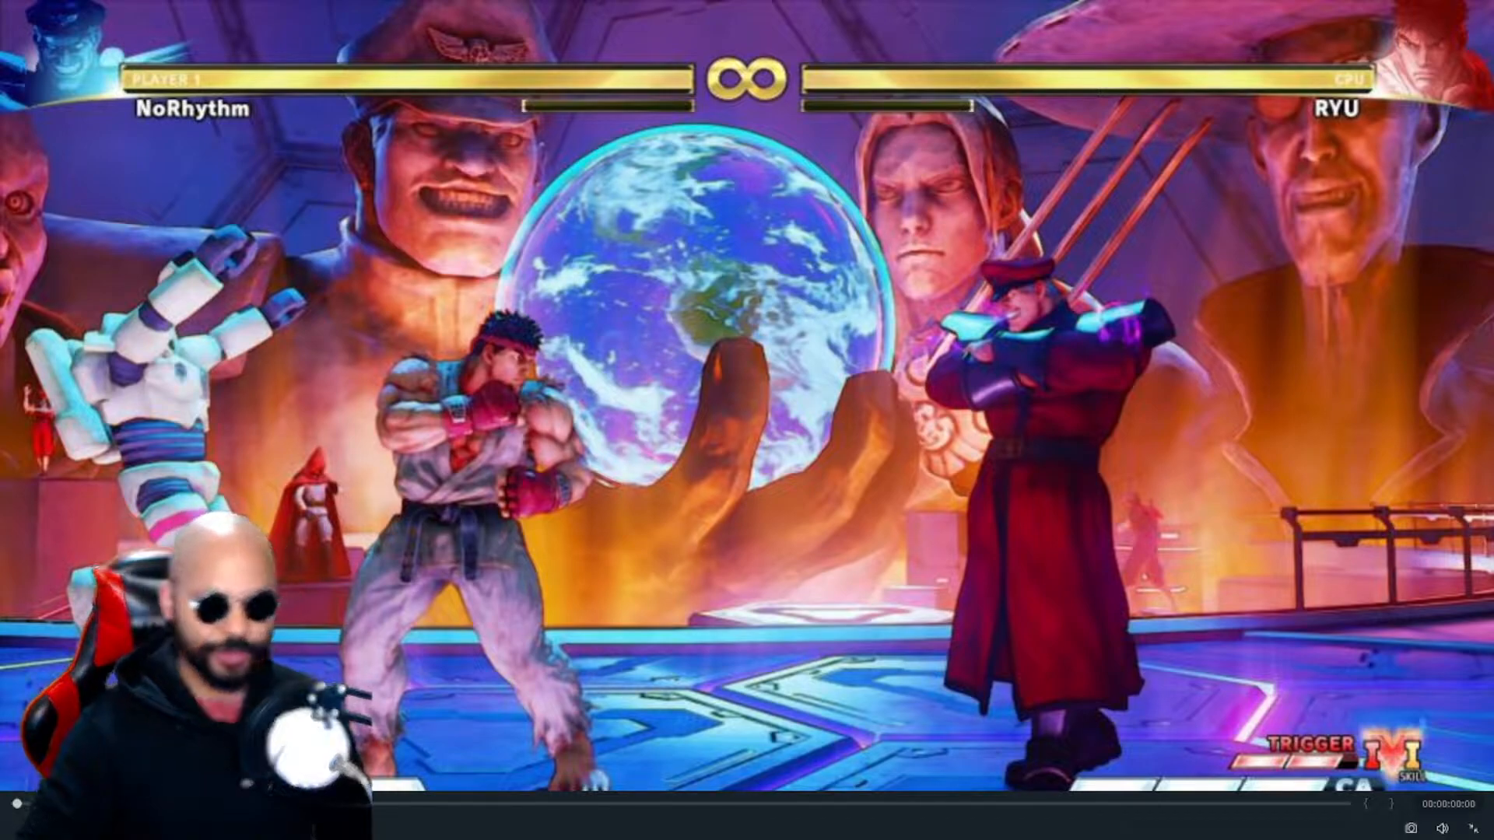
{"action": "key", "text": "space"}
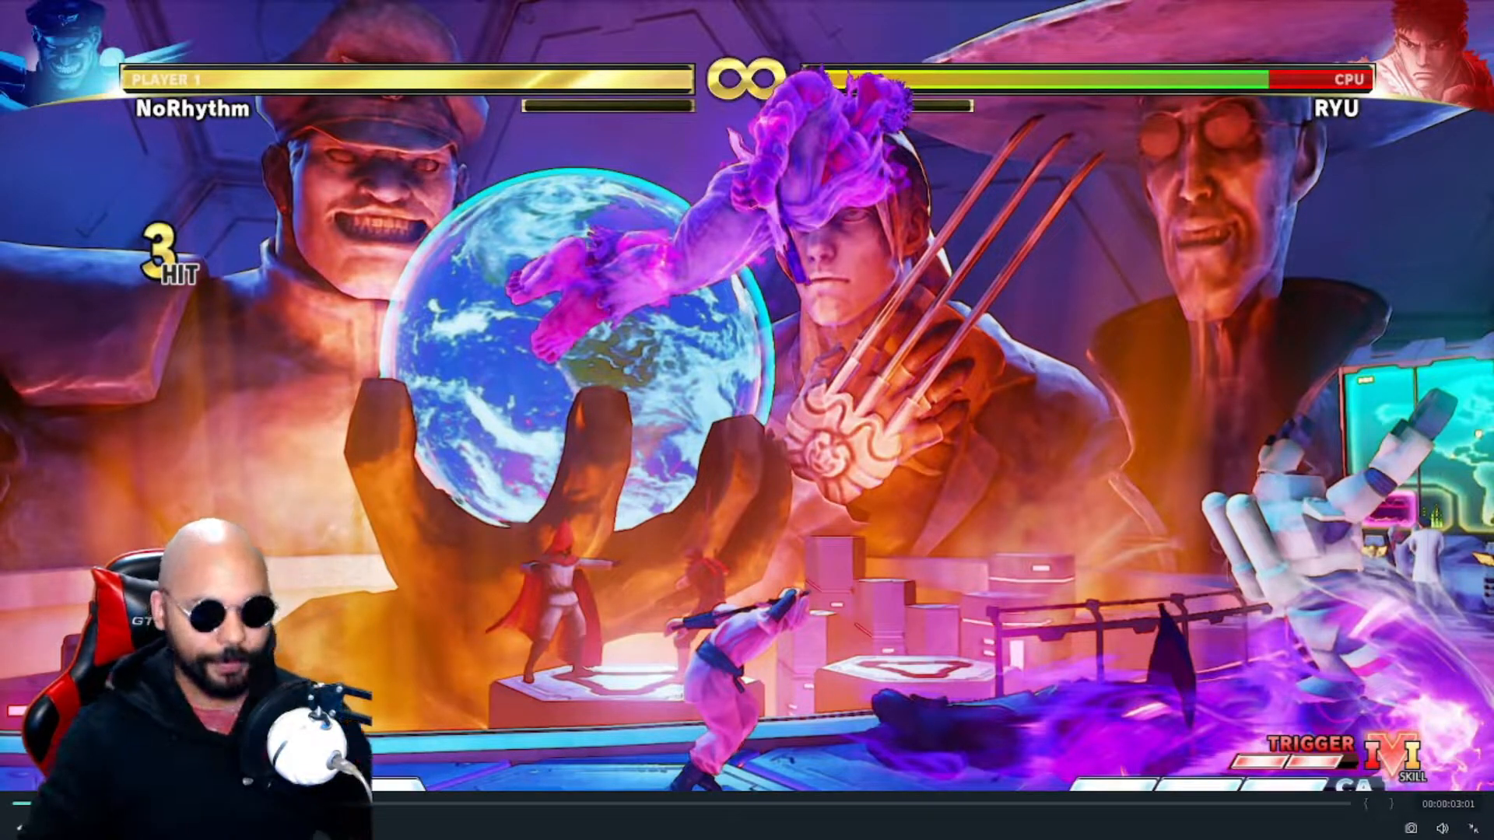
{"action": "key", "text": "Escape"}
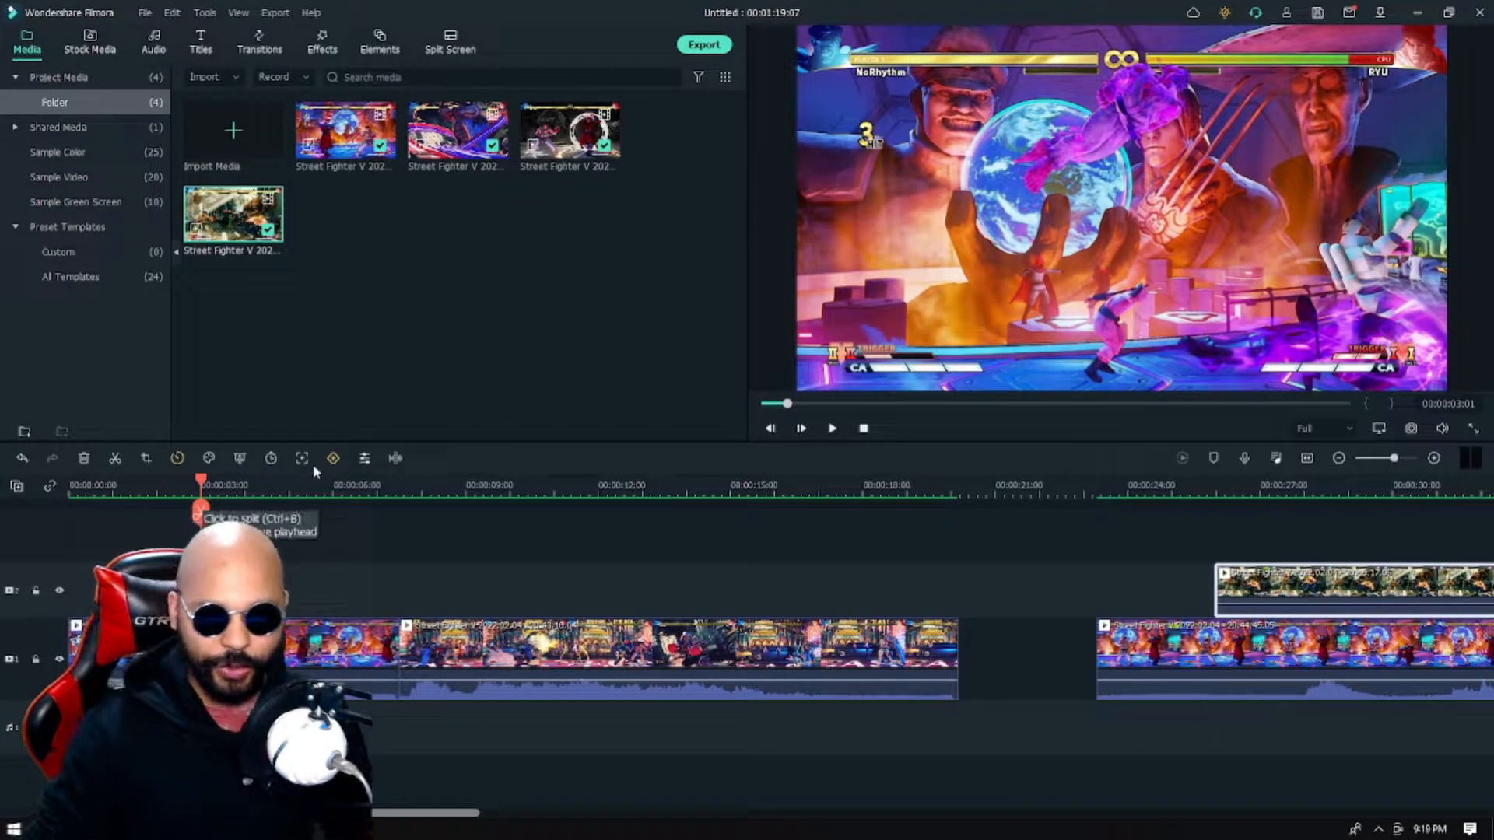
Split the first clip at 00:00:02:51, just after the combo's third hit, and delete the part after the cut
{"action": "left_click_drag", "start_coordinate": [1402, 460], "coordinate": [1403, 461]}
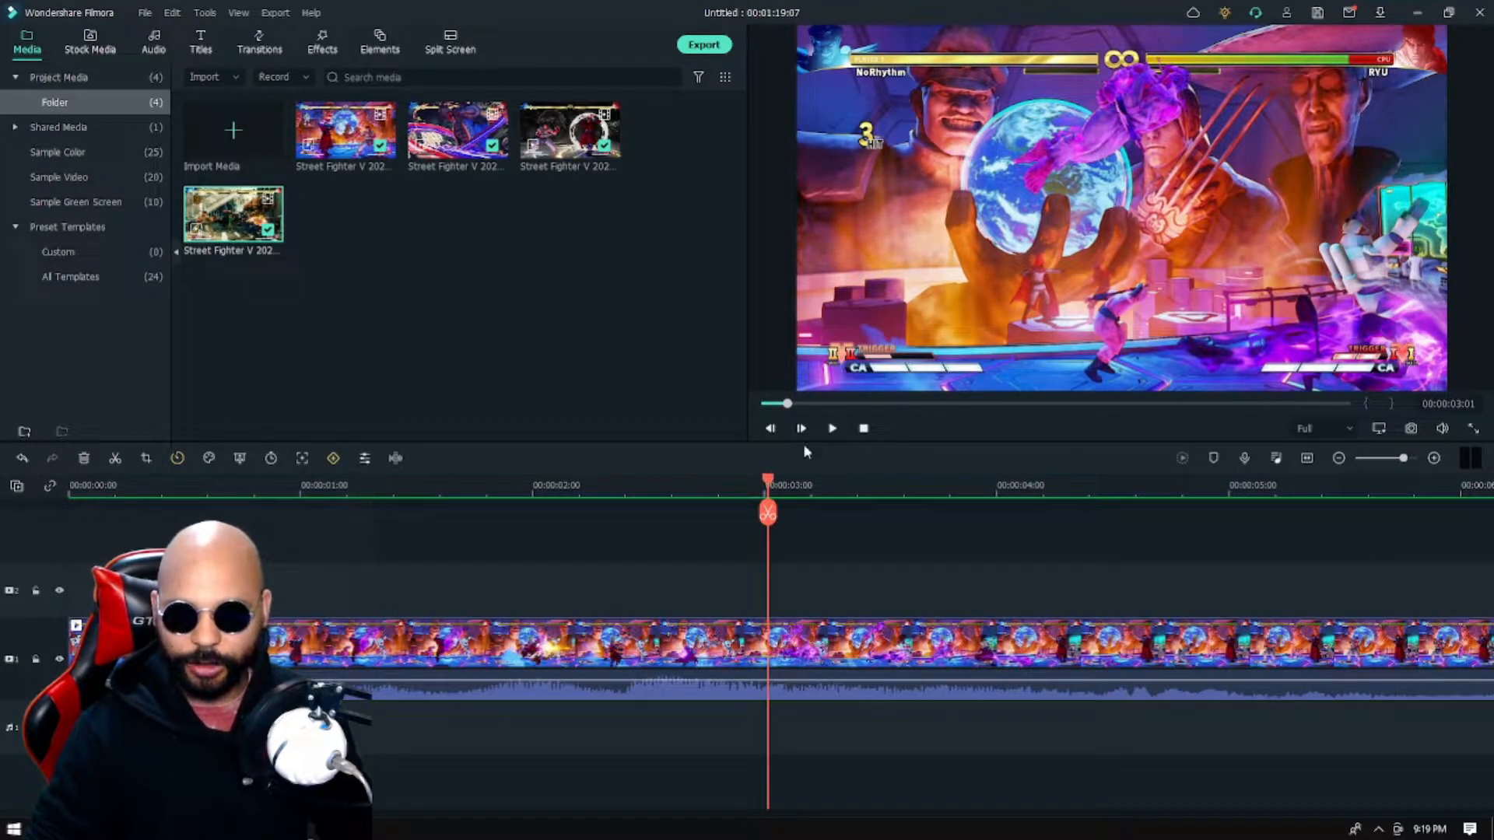
{"action": "left_click", "coordinate": [831, 428]}
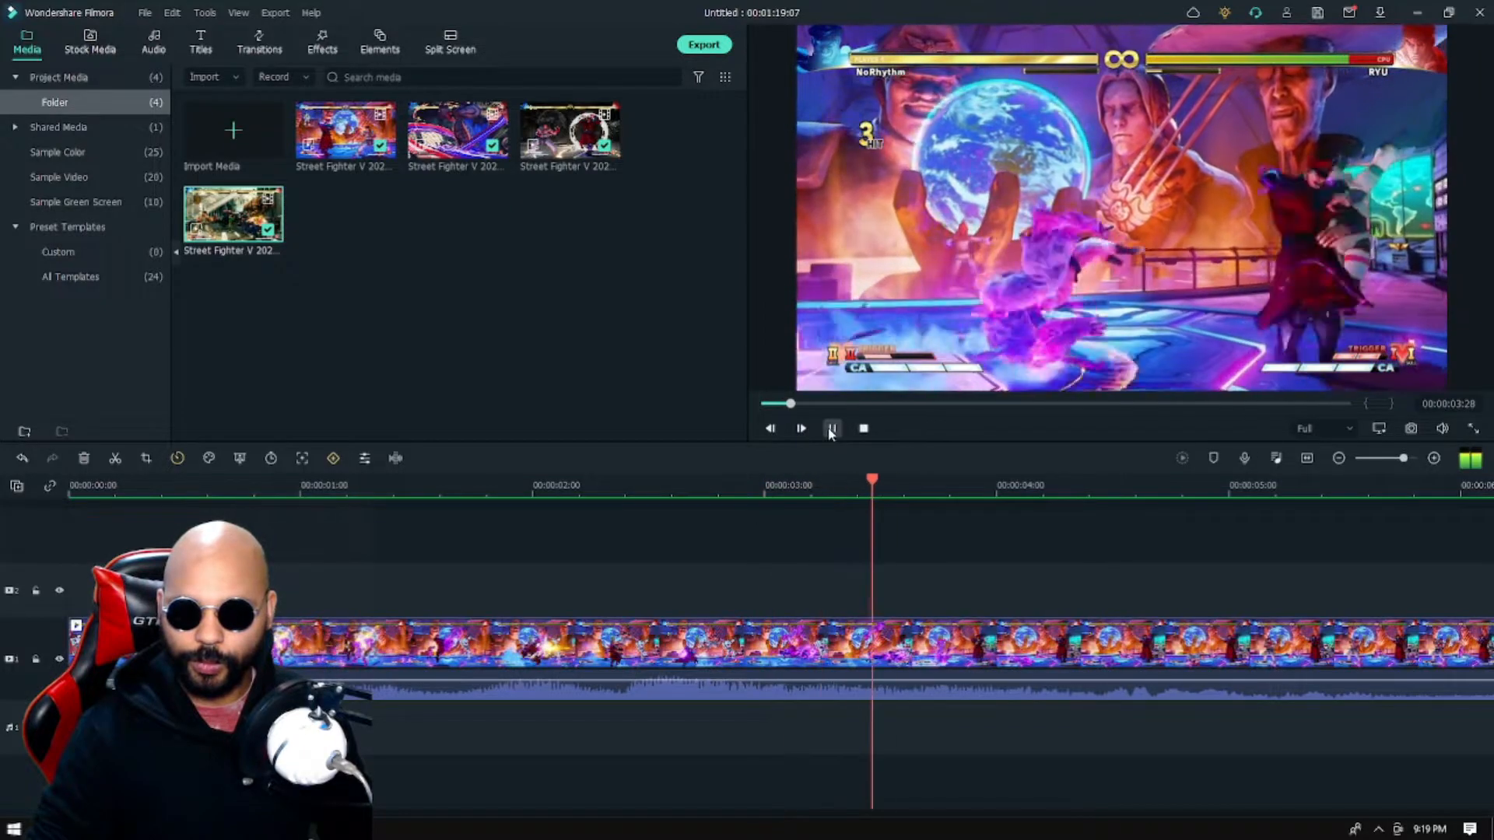
{"action": "left_click", "coordinate": [831, 429]}
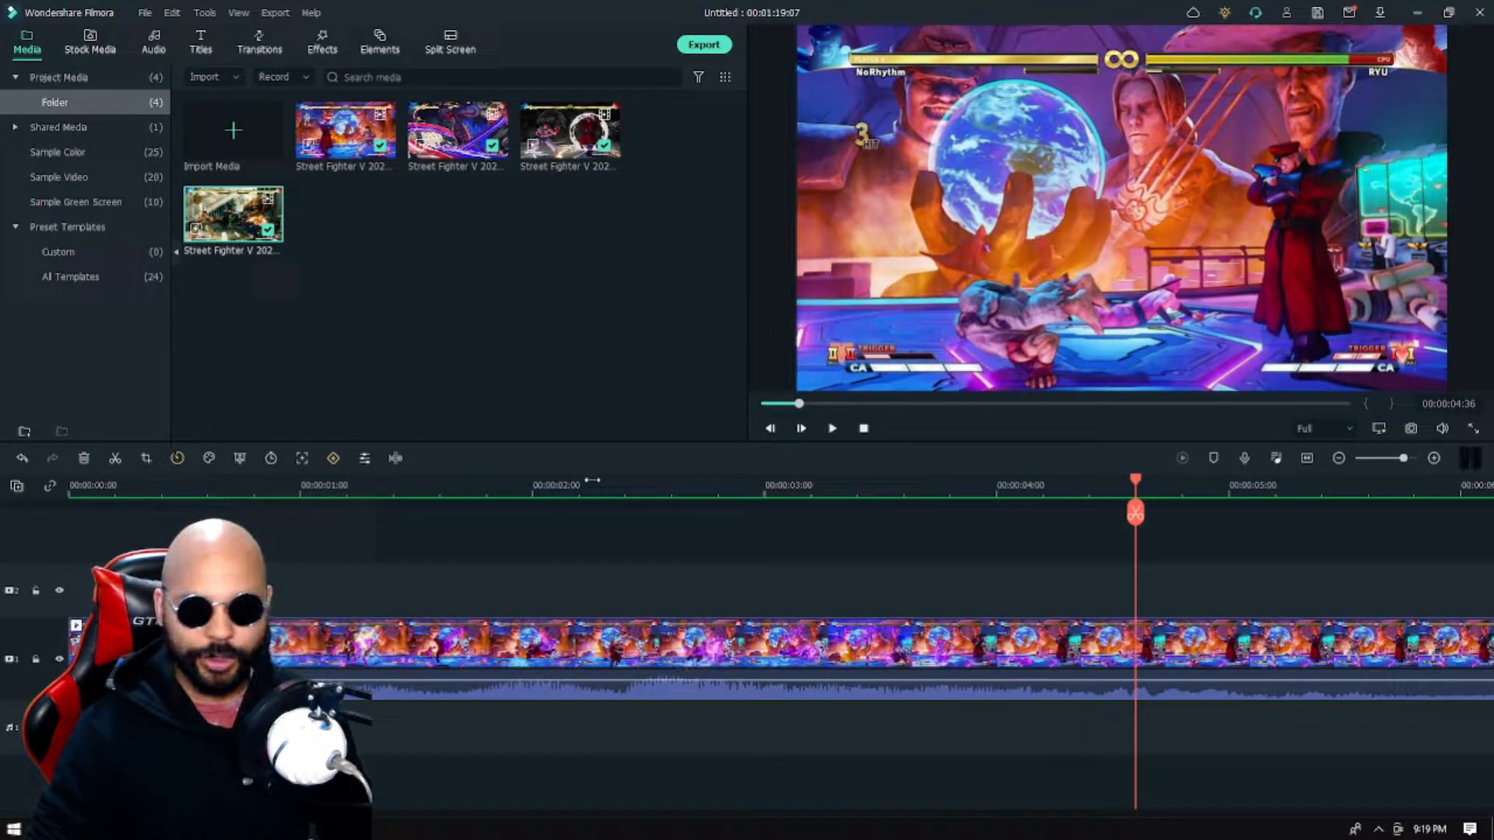
{"action": "left_click", "coordinate": [591, 485]}
{"action": "left_click_drag", "start_coordinate": [593, 485], "coordinate": [687, 492]}
{"action": "left_click_drag", "start_coordinate": [710, 495], "coordinate": [722, 496]}
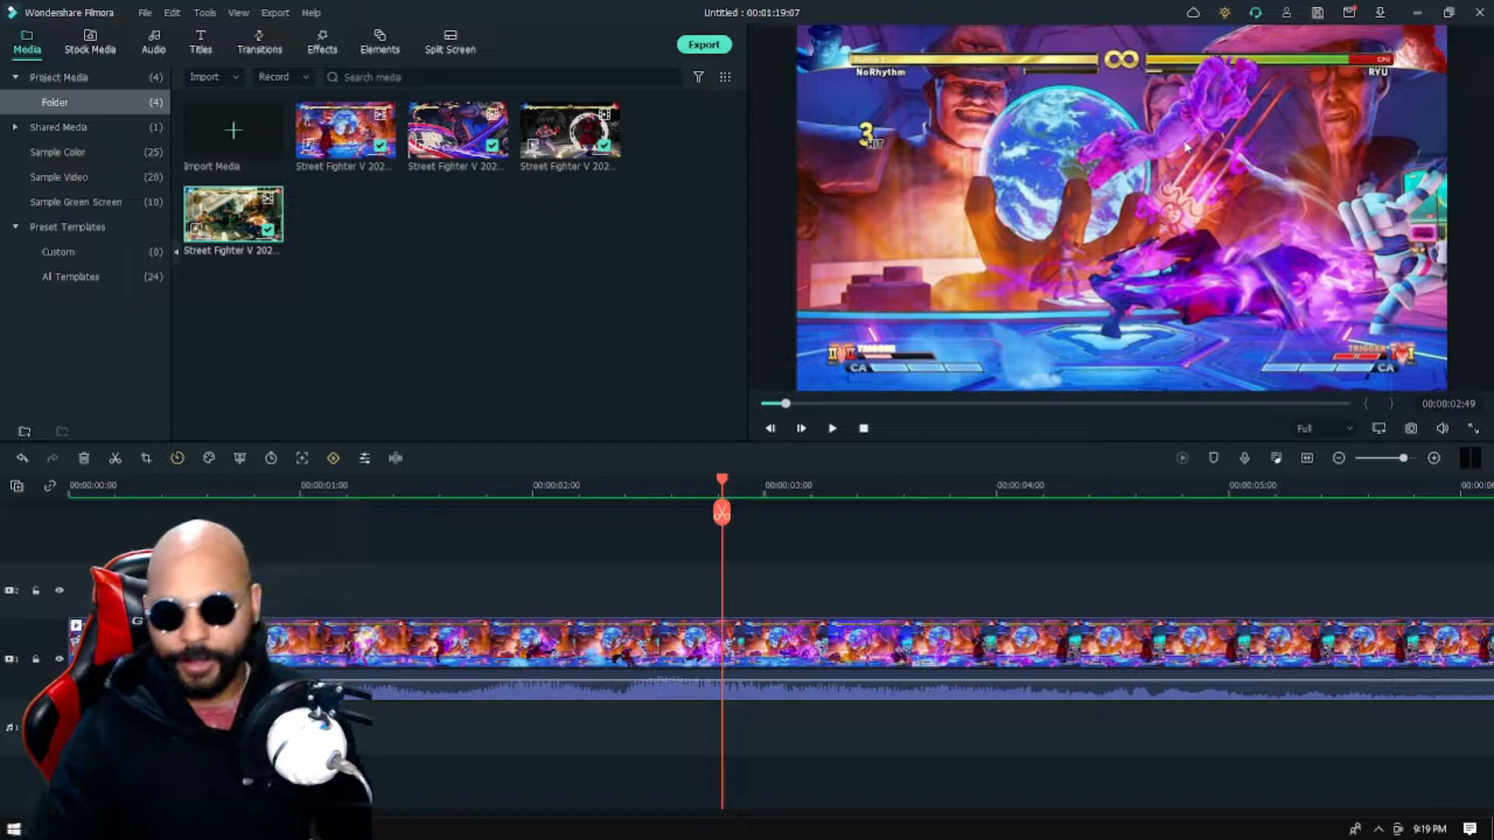
{"action": "mouse_move", "coordinate": [722, 486]}
{"action": "left_mouse_down"}
{"action": "mouse_move", "coordinate": [604, 476]}
{"action": "mouse_move", "coordinate": [731, 473]}
{"action": "left_mouse_up"}
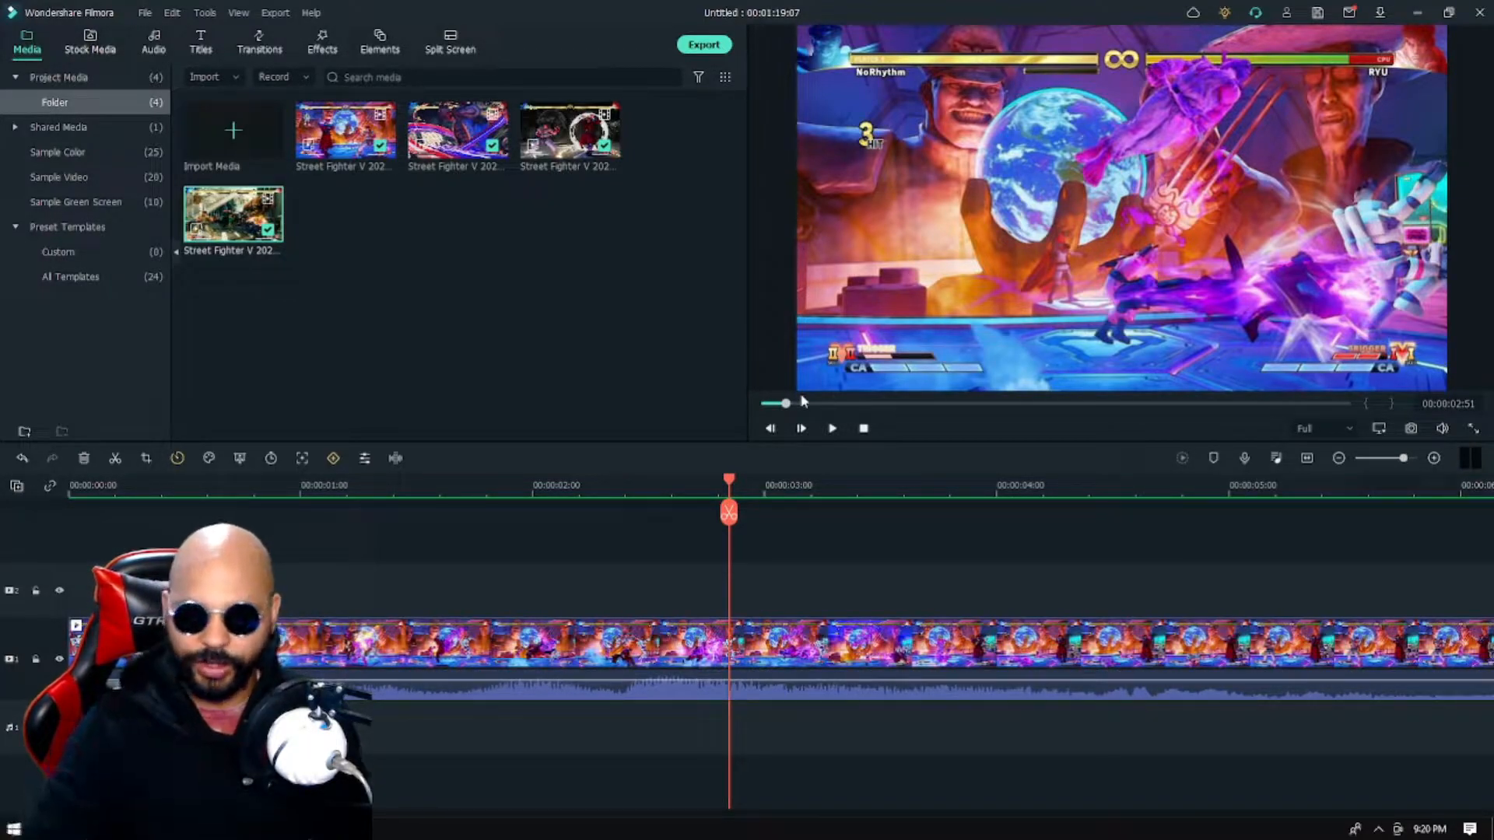
{"action": "left_click", "coordinate": [729, 513]}
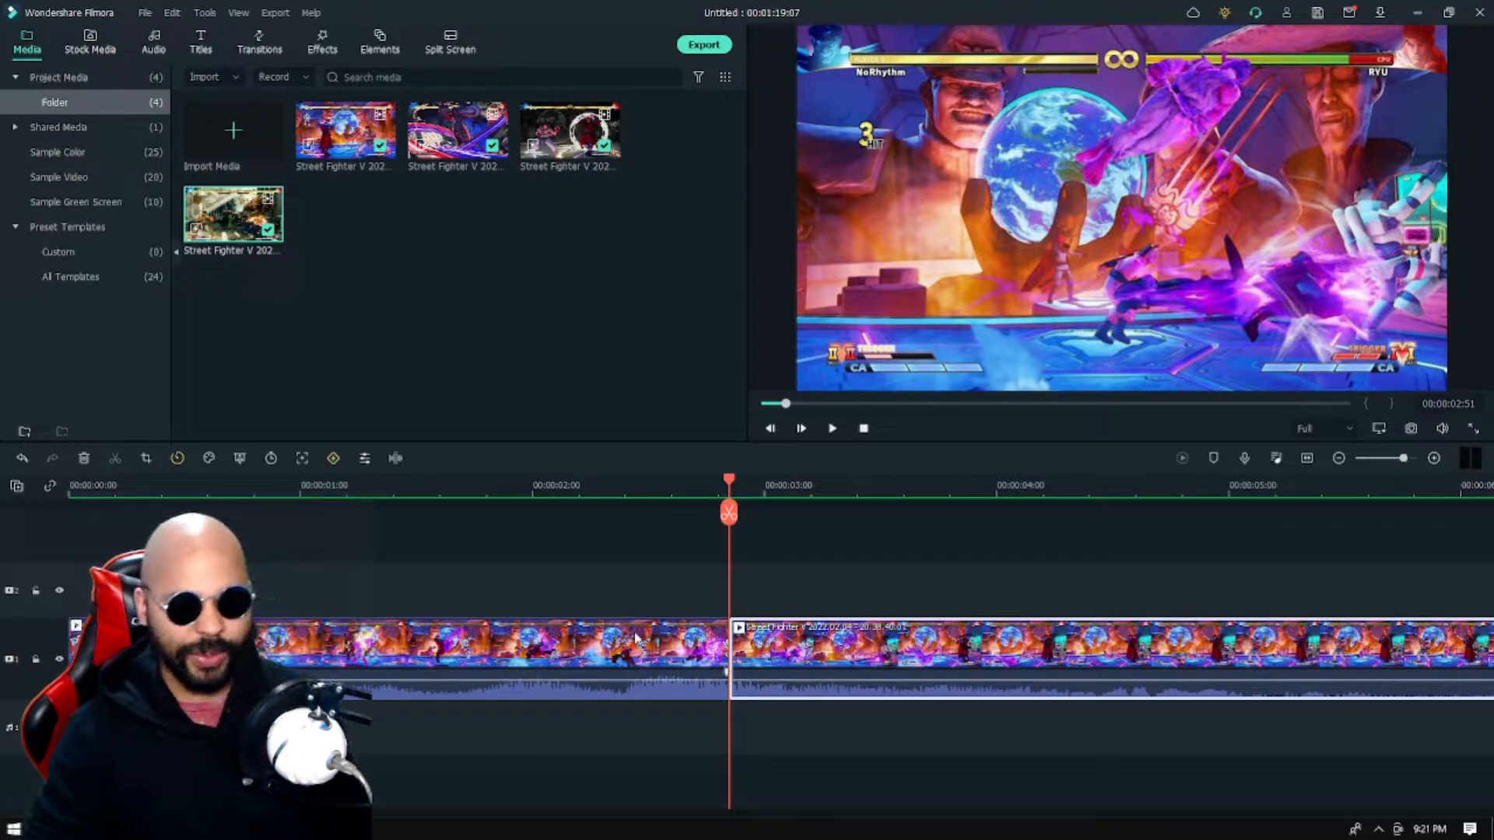
{"action": "left_click", "coordinate": [84, 458]}
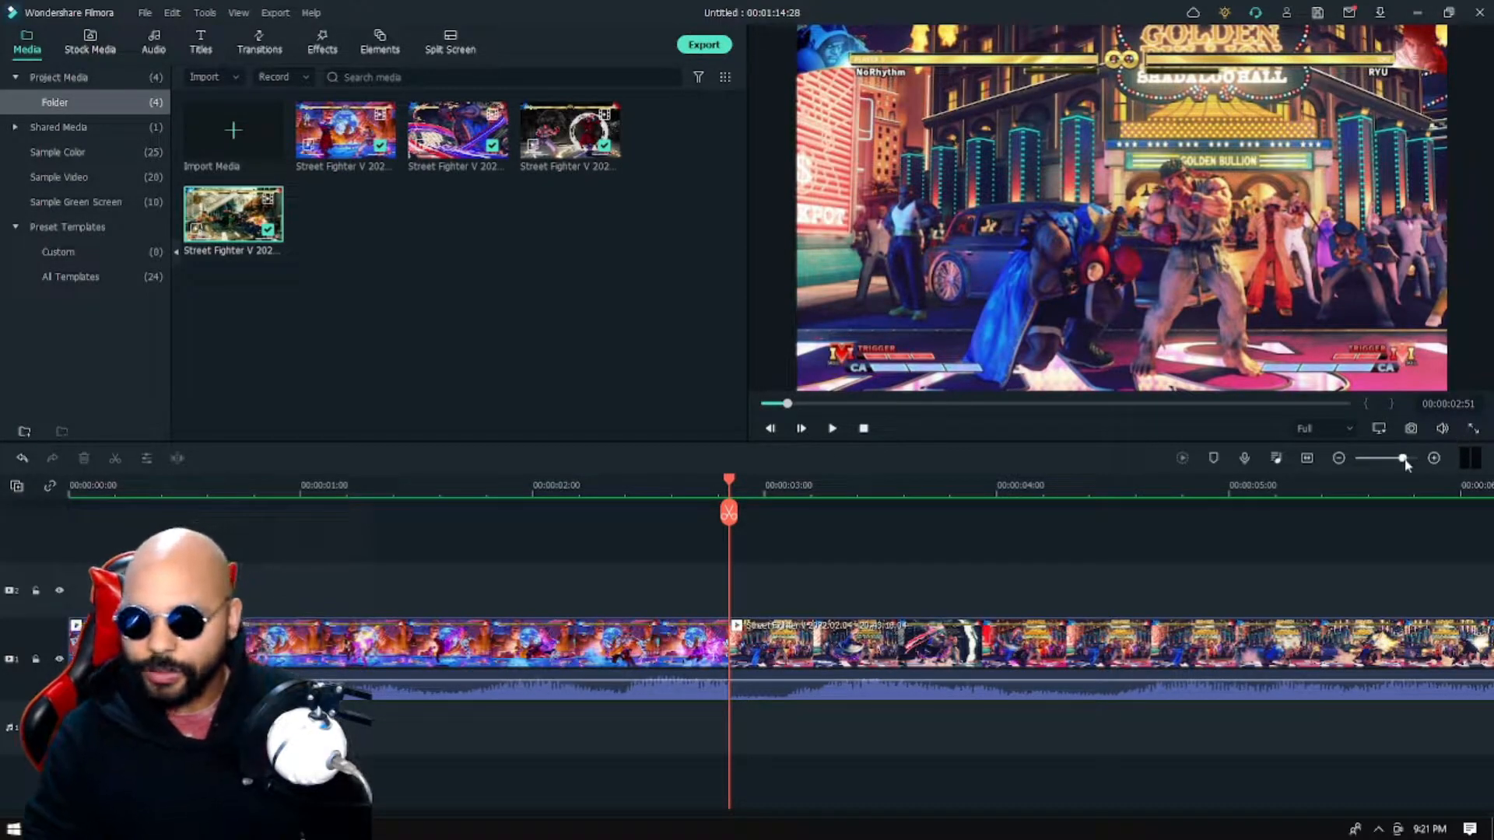
Play back the cut between the first and second clips to check the flow from one fight to the other
{"action": "left_click_drag", "start_coordinate": [1403, 458], "coordinate": [1398, 460]}
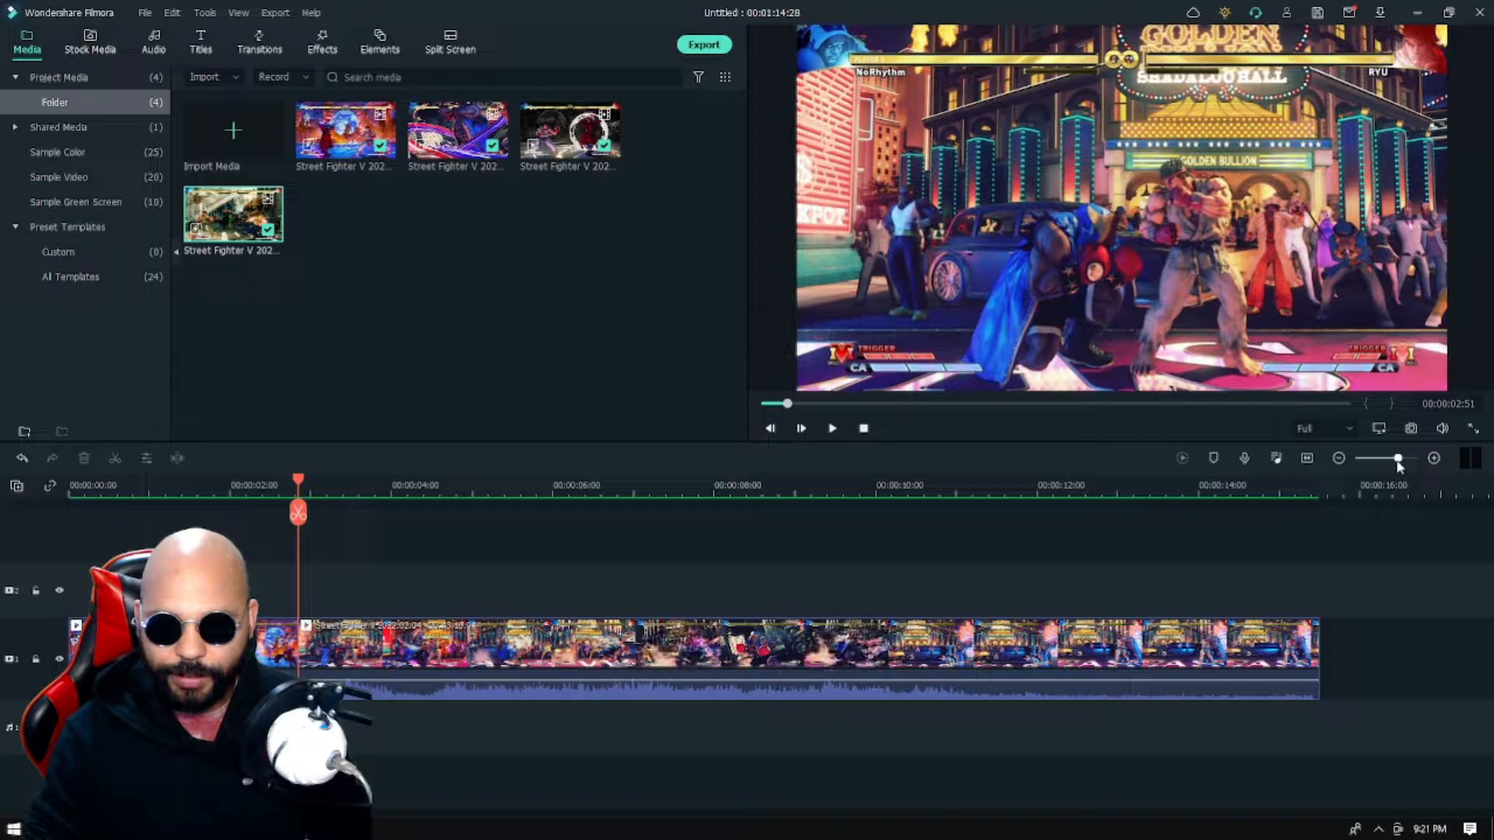
{"action": "left_click", "coordinate": [832, 428]}
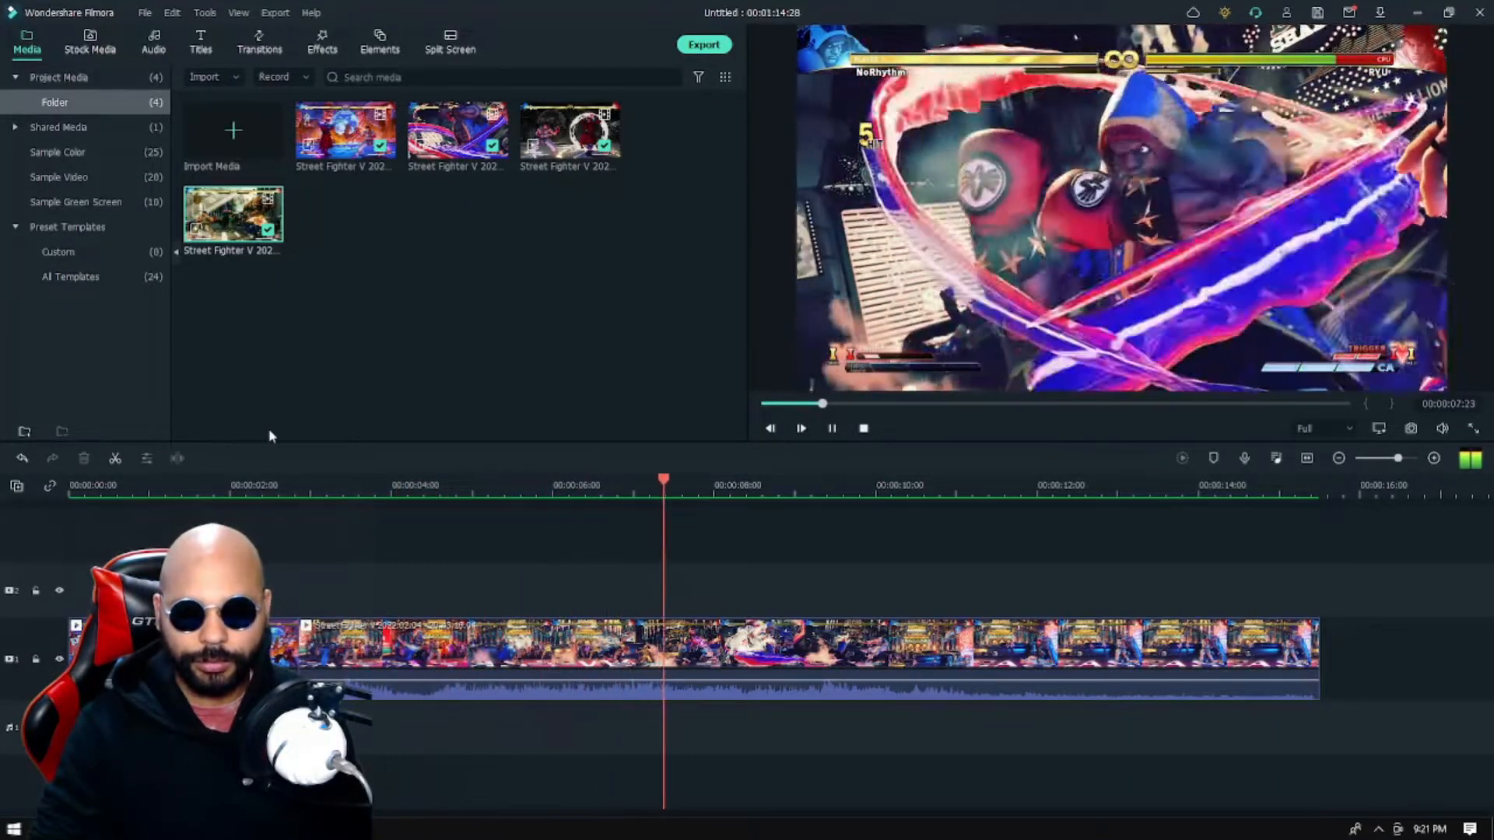
{"action": "left_click", "coordinate": [831, 429]}
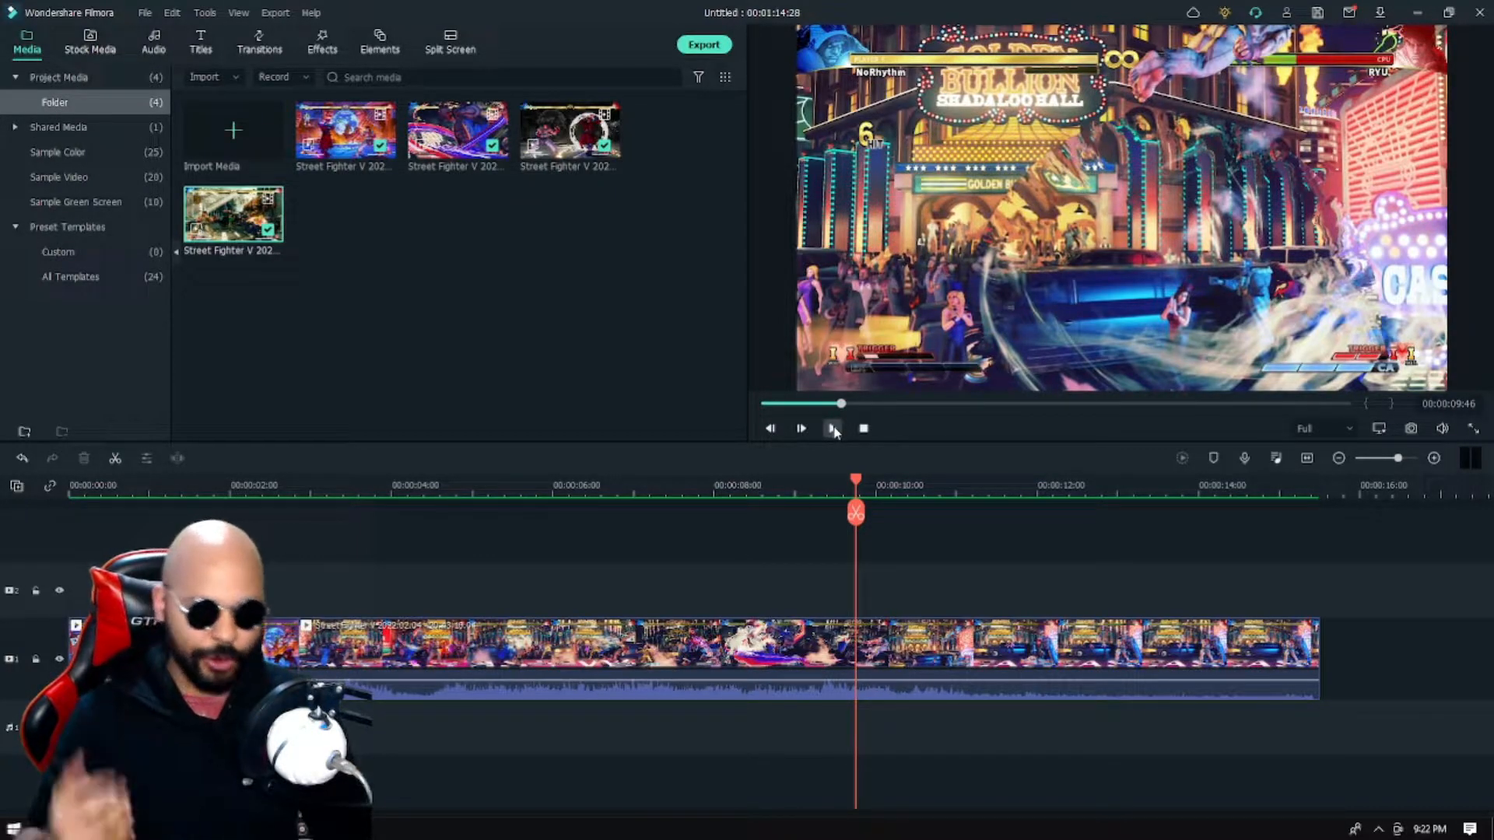
{"action": "left_click", "coordinate": [253, 486]}
{"action": "left_click_drag", "start_coordinate": [256, 491], "coordinate": [260, 492]}
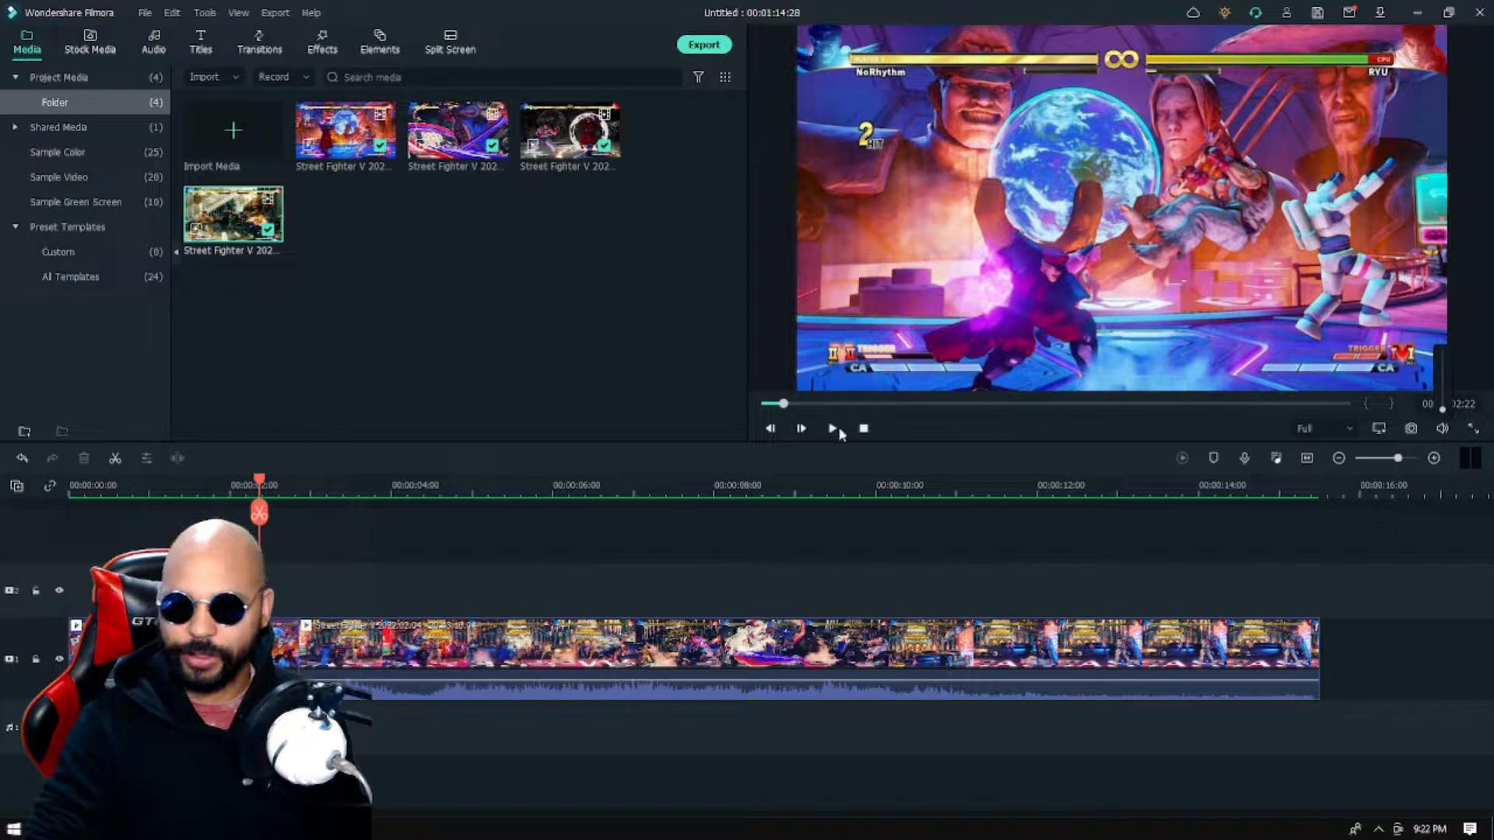
{"action": "left_click", "coordinate": [833, 428]}
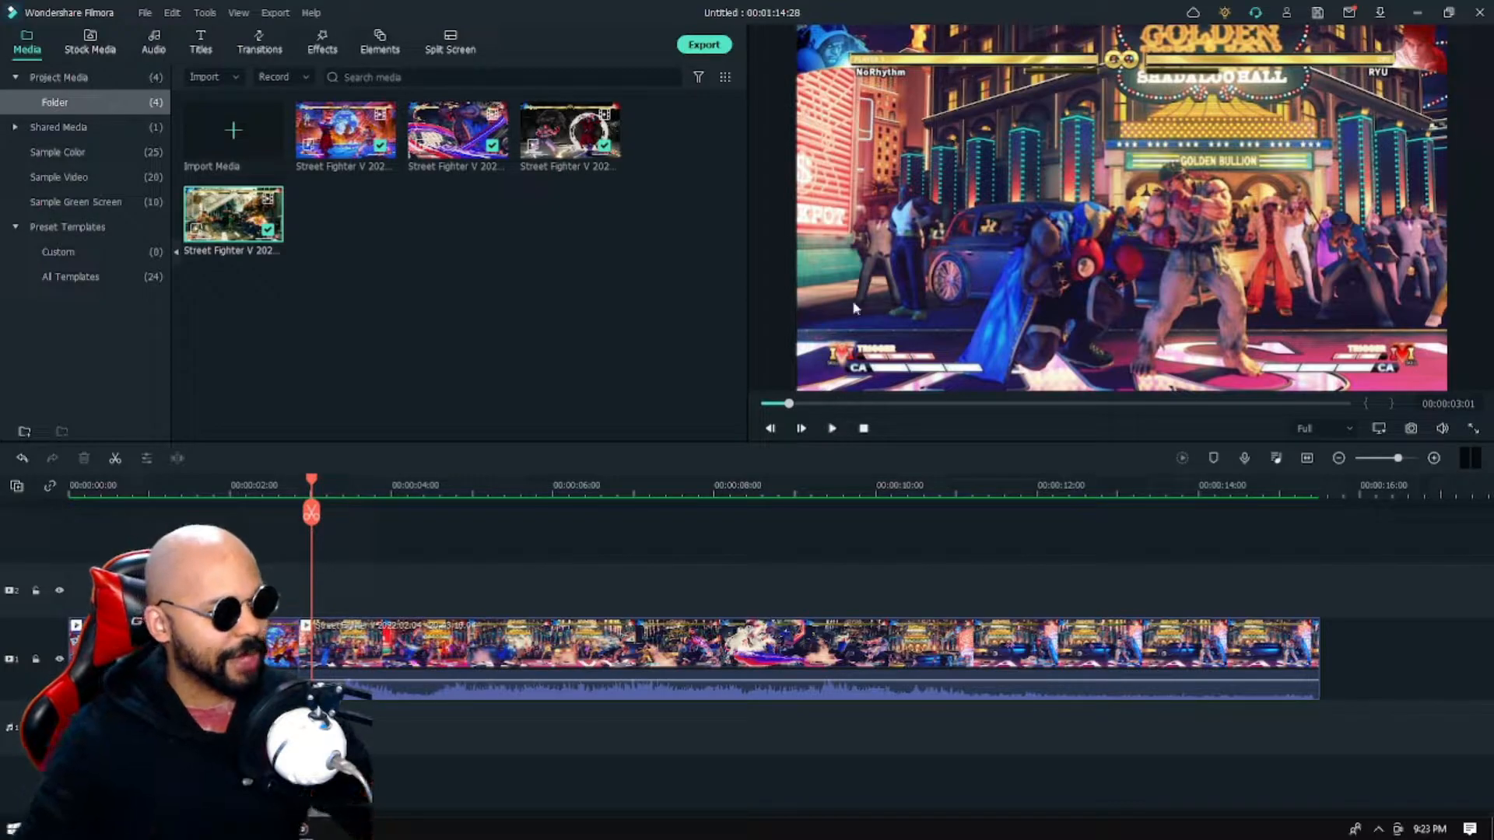
Split the second clip at 00:00:04:30, right before the attack lands, and delete the idle part before the cut
{"action": "left_click_drag", "start_coordinate": [313, 483], "coordinate": [433, 479]}
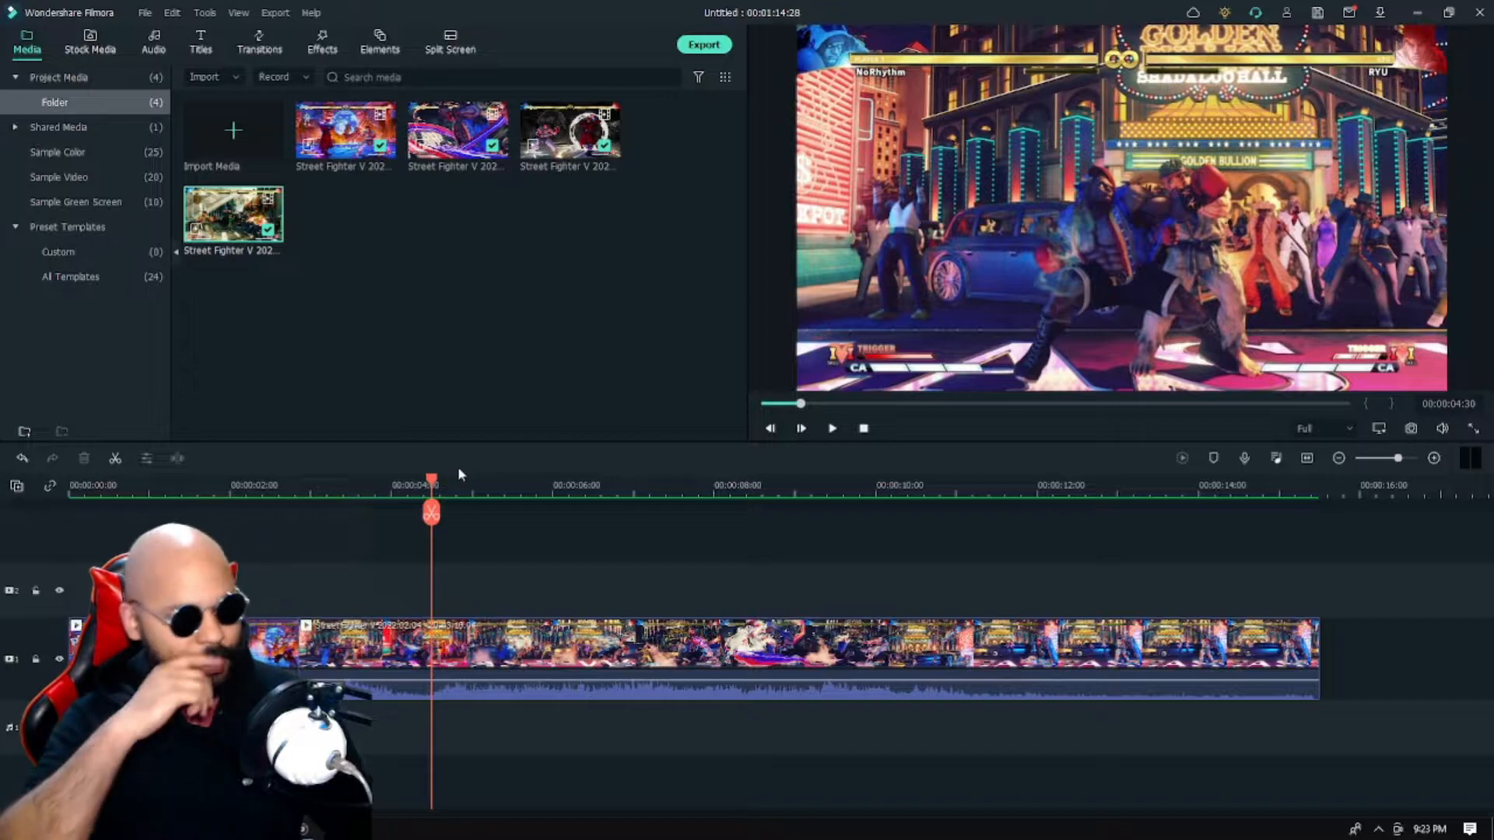
{"action": "left_click", "coordinate": [381, 629]}
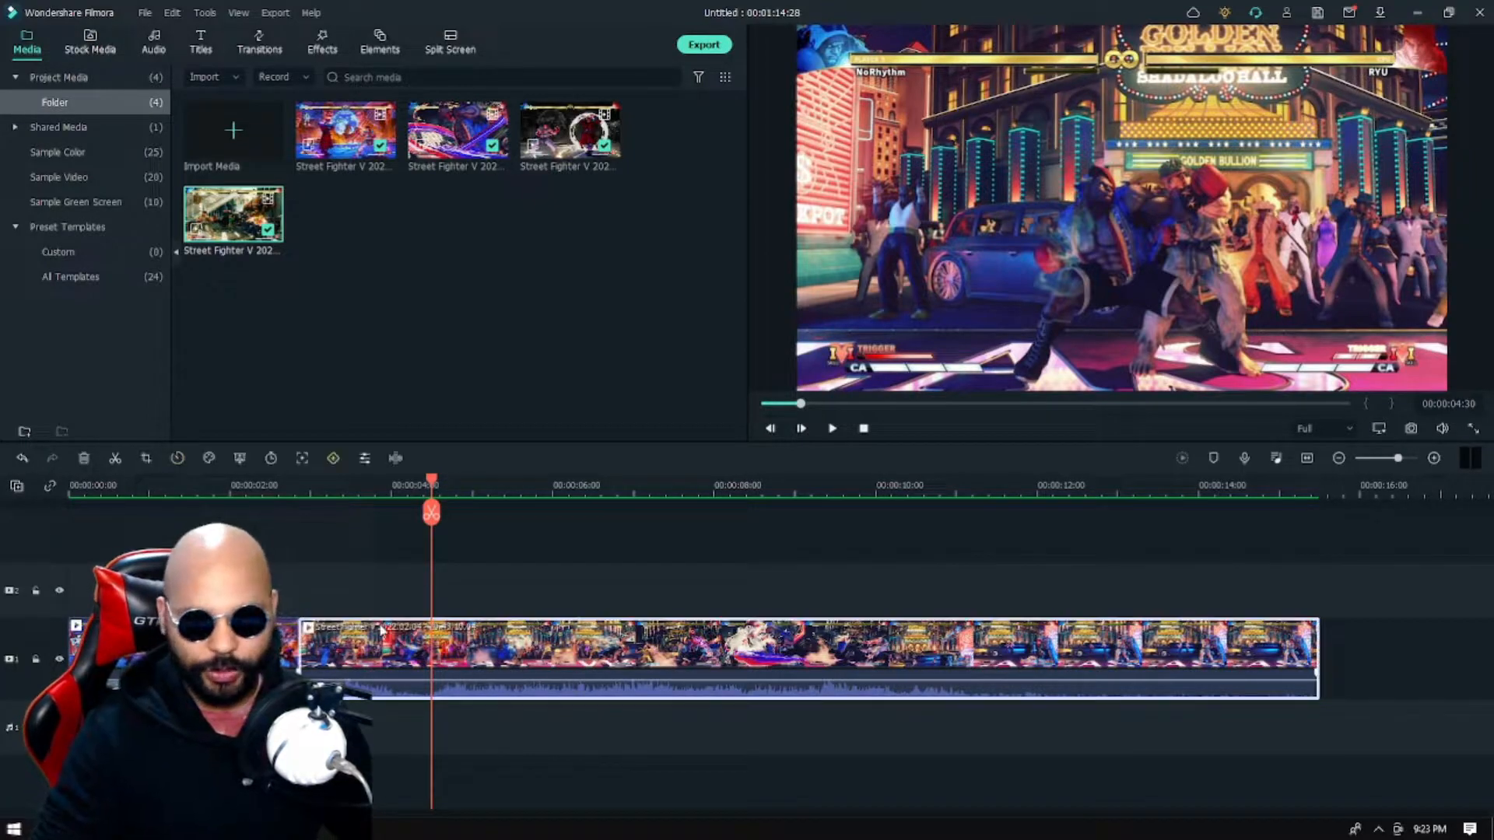
{"action": "left_click", "coordinate": [437, 513]}
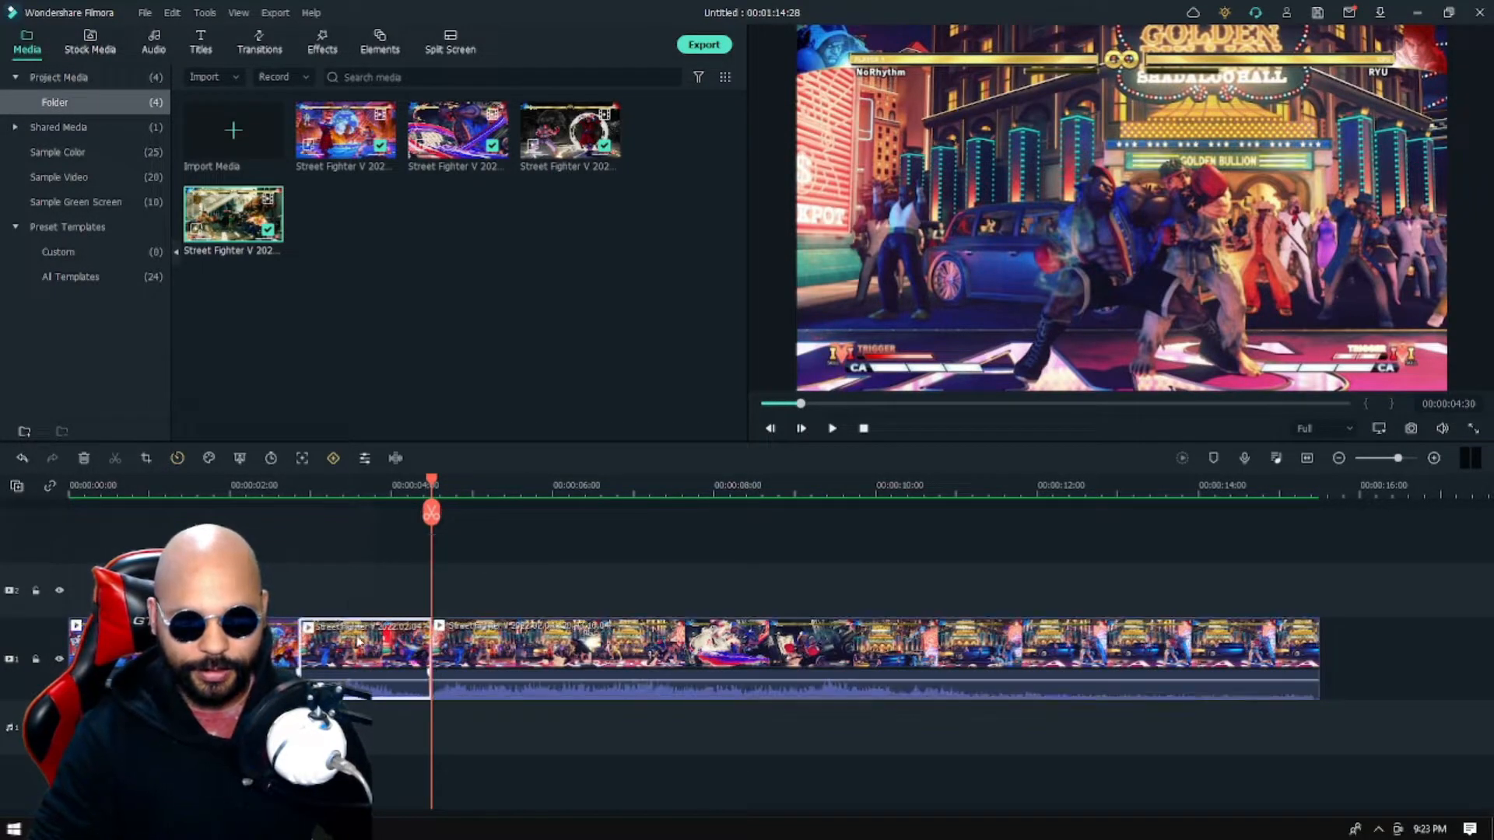
{"action": "left_click", "coordinate": [84, 458]}
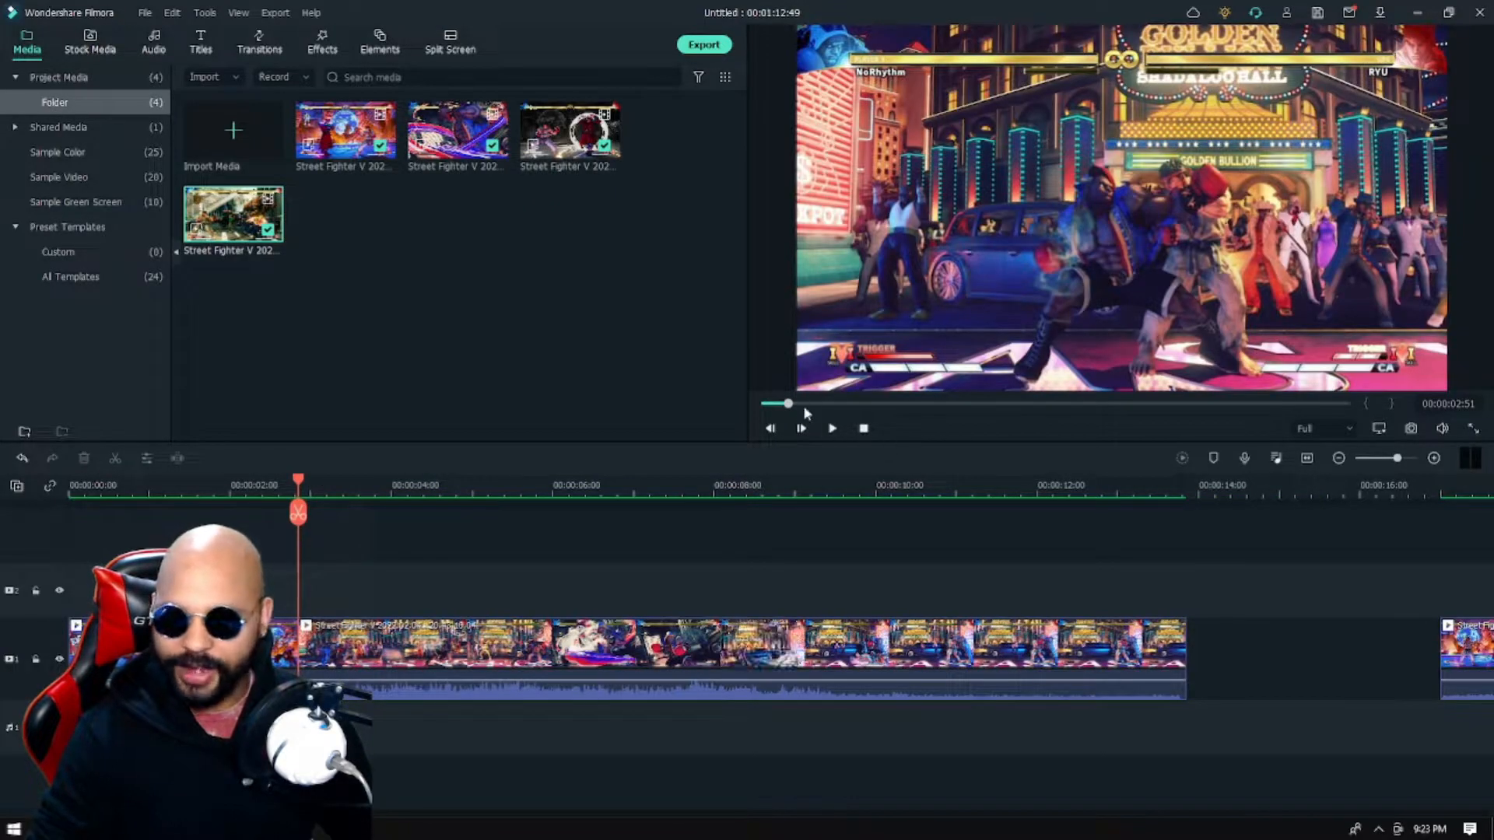
Play back the join between the first clip and the trimmed second clip
{"action": "left_click_drag", "start_coordinate": [793, 409], "coordinate": [723, 409]}
{"action": "left_click", "coordinate": [832, 428]}
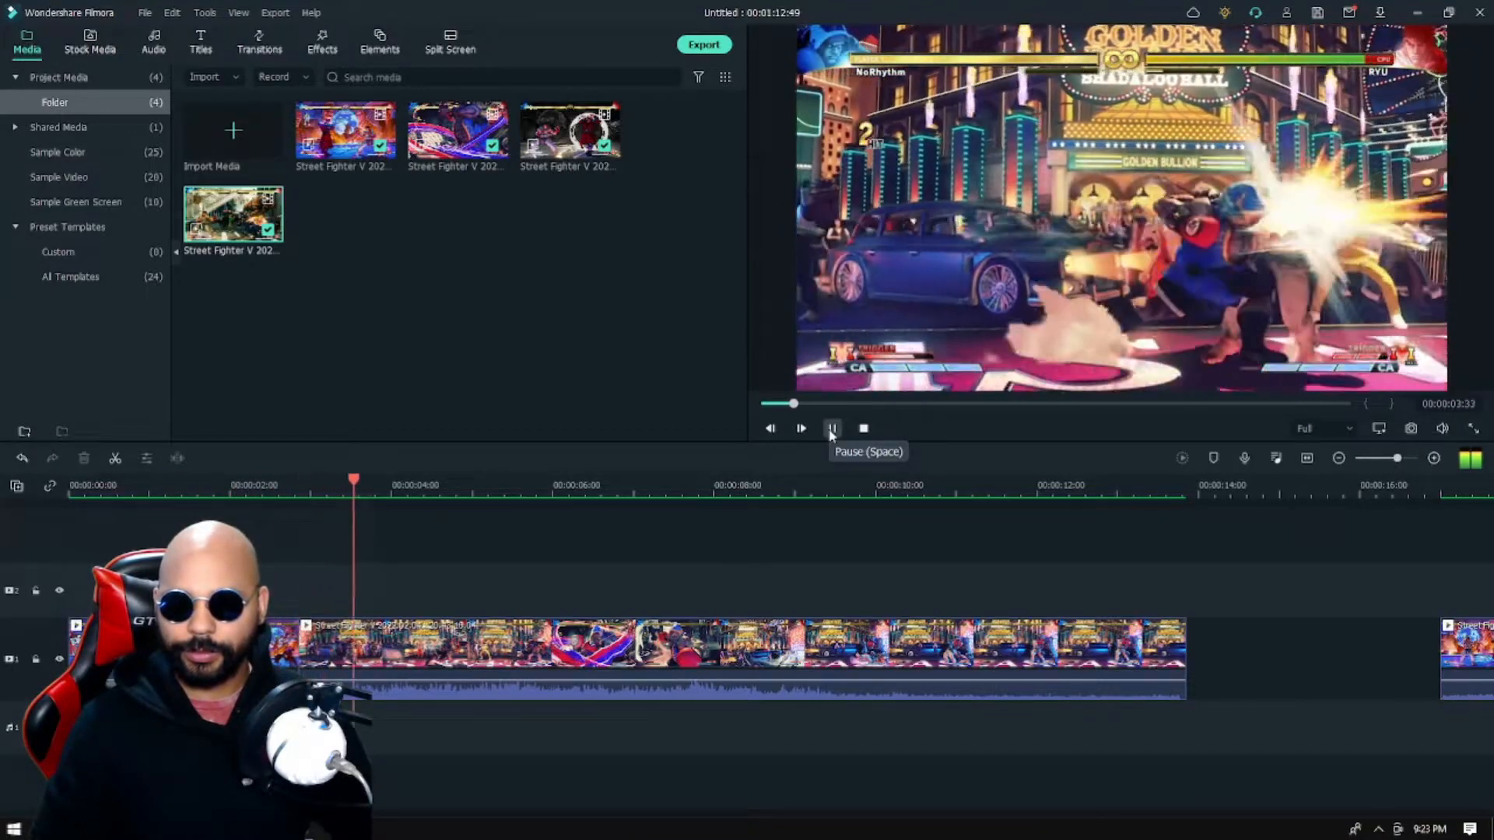
{"action": "left_click", "coordinate": [832, 429]}
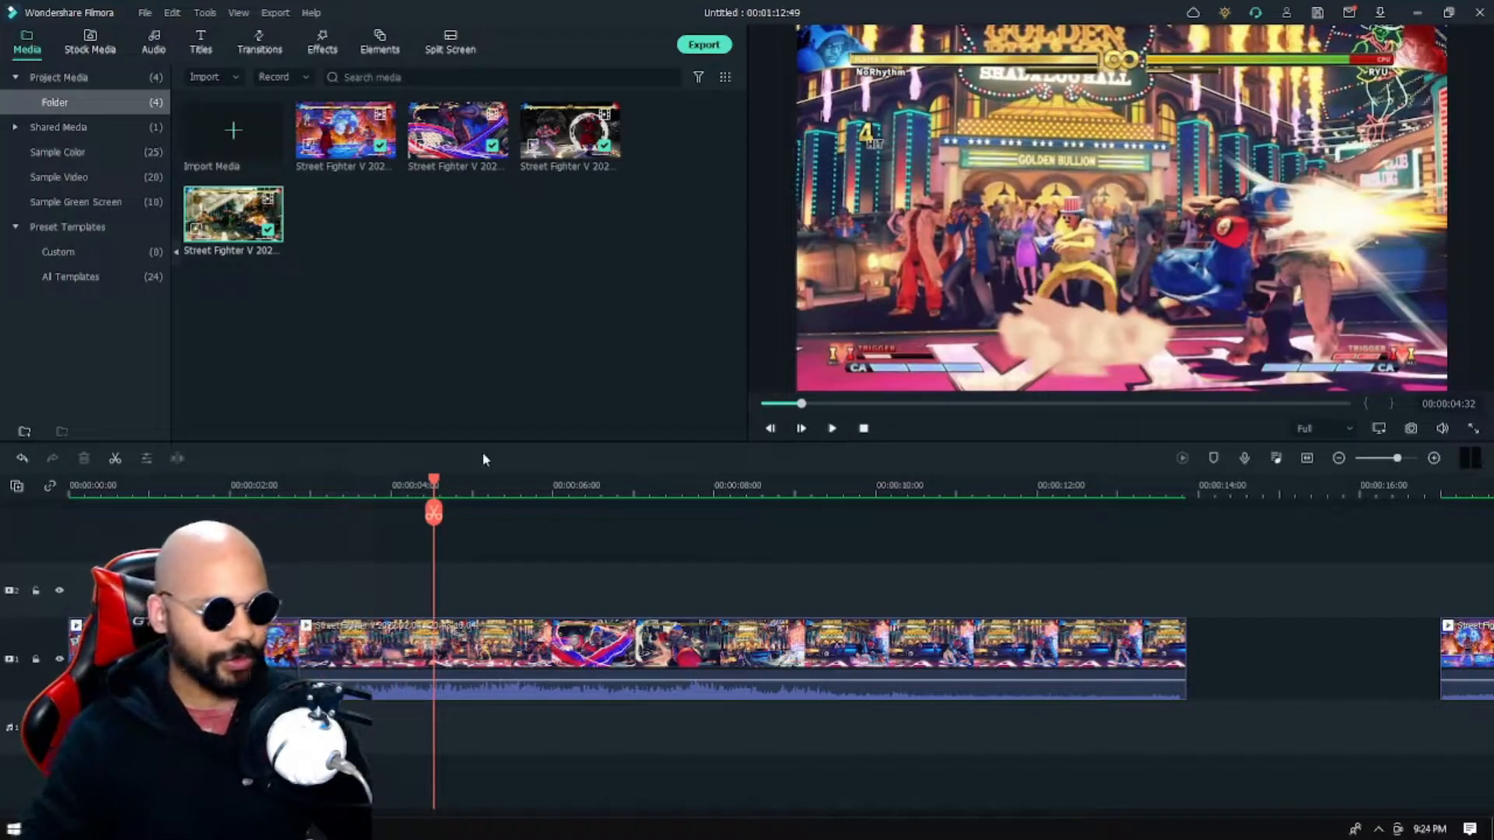
Split the first clip at 00:00:02:40 and delete the short leftover piece before the second clip
{"action": "left_click", "coordinate": [294, 490]}
{"action": "mouse_move", "coordinate": [294, 490]}
{"action": "left_mouse_down"}
{"action": "mouse_move", "coordinate": [266, 491]}
{"action": "mouse_move", "coordinate": [301, 487]}
{"action": "left_mouse_up"}
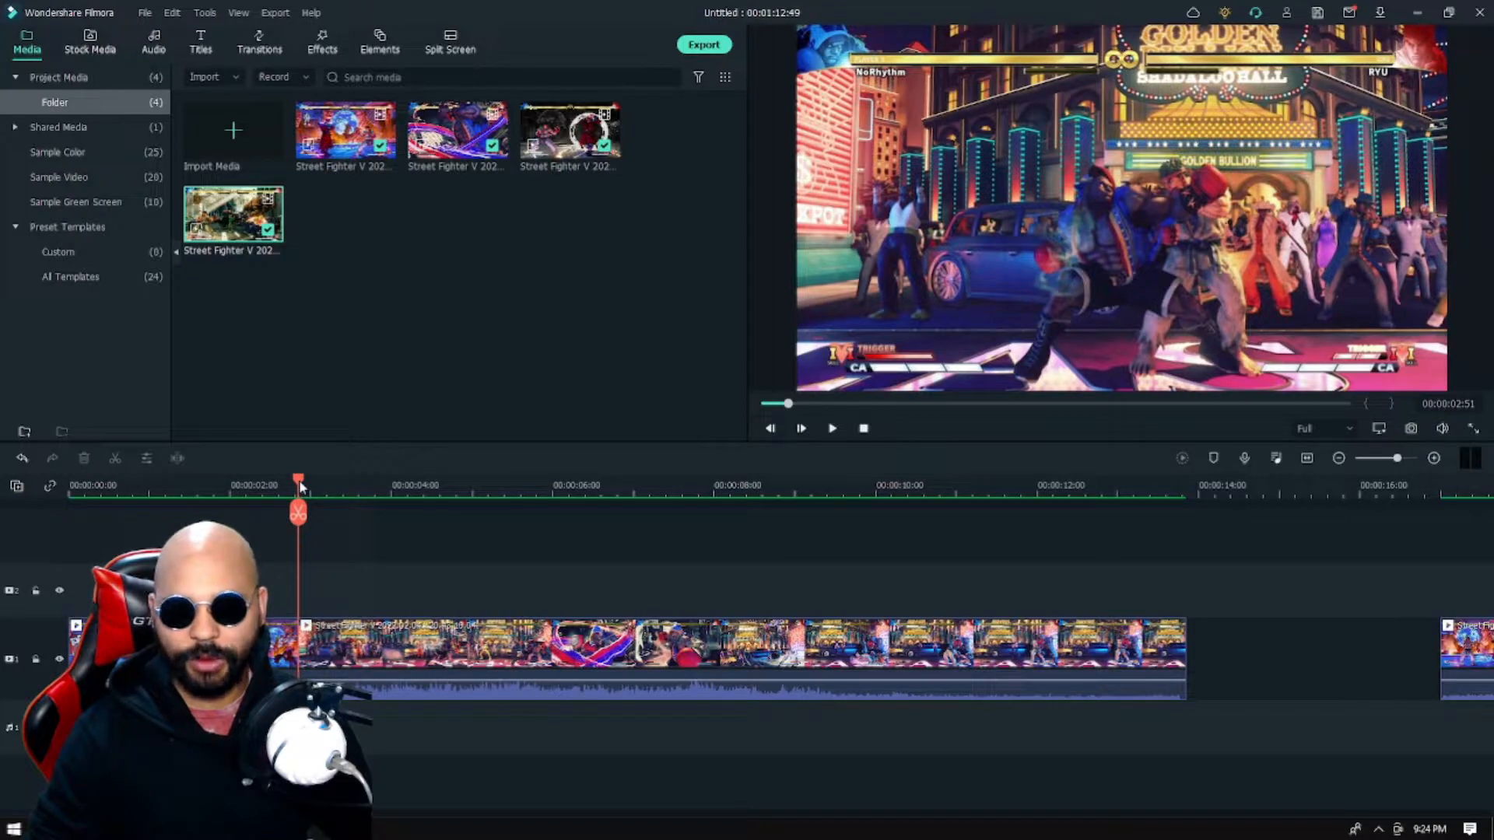
{"action": "left_click_drag", "start_coordinate": [302, 487], "coordinate": [262, 488]}
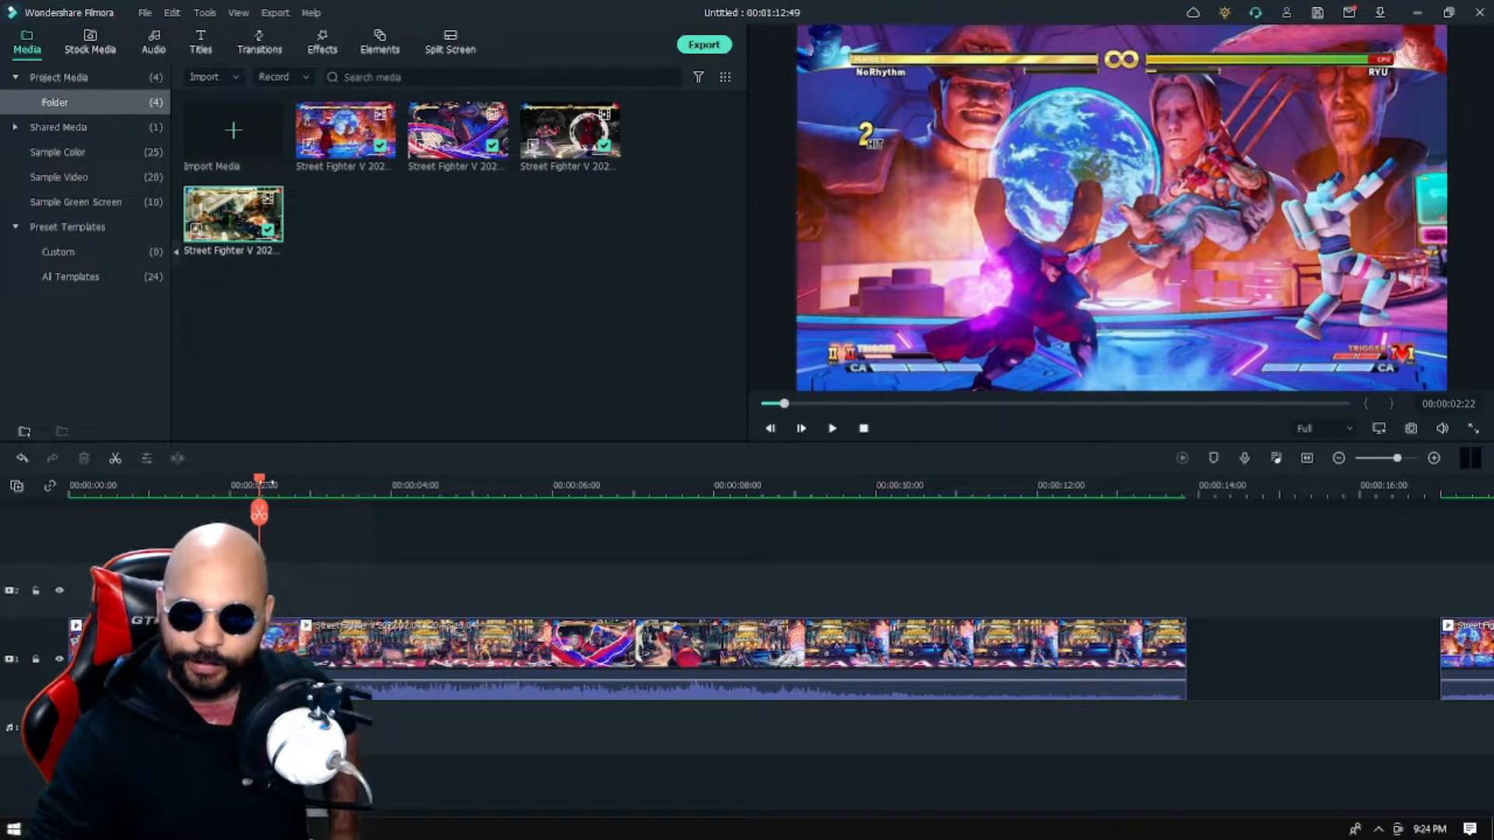
{"action": "left_click_drag", "start_coordinate": [262, 485], "coordinate": [286, 483]}
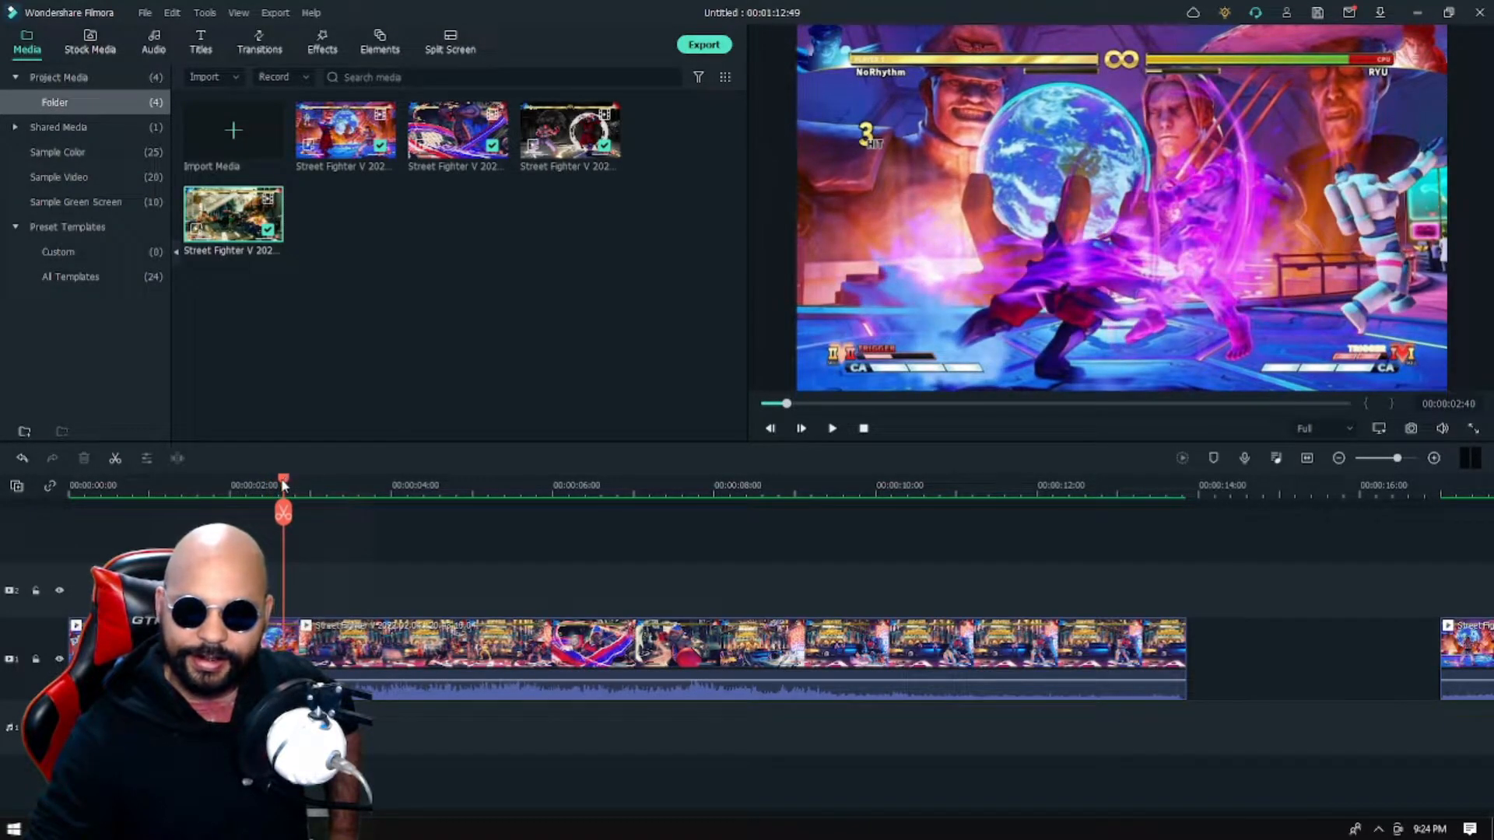
{"action": "left_click", "coordinate": [284, 512]}
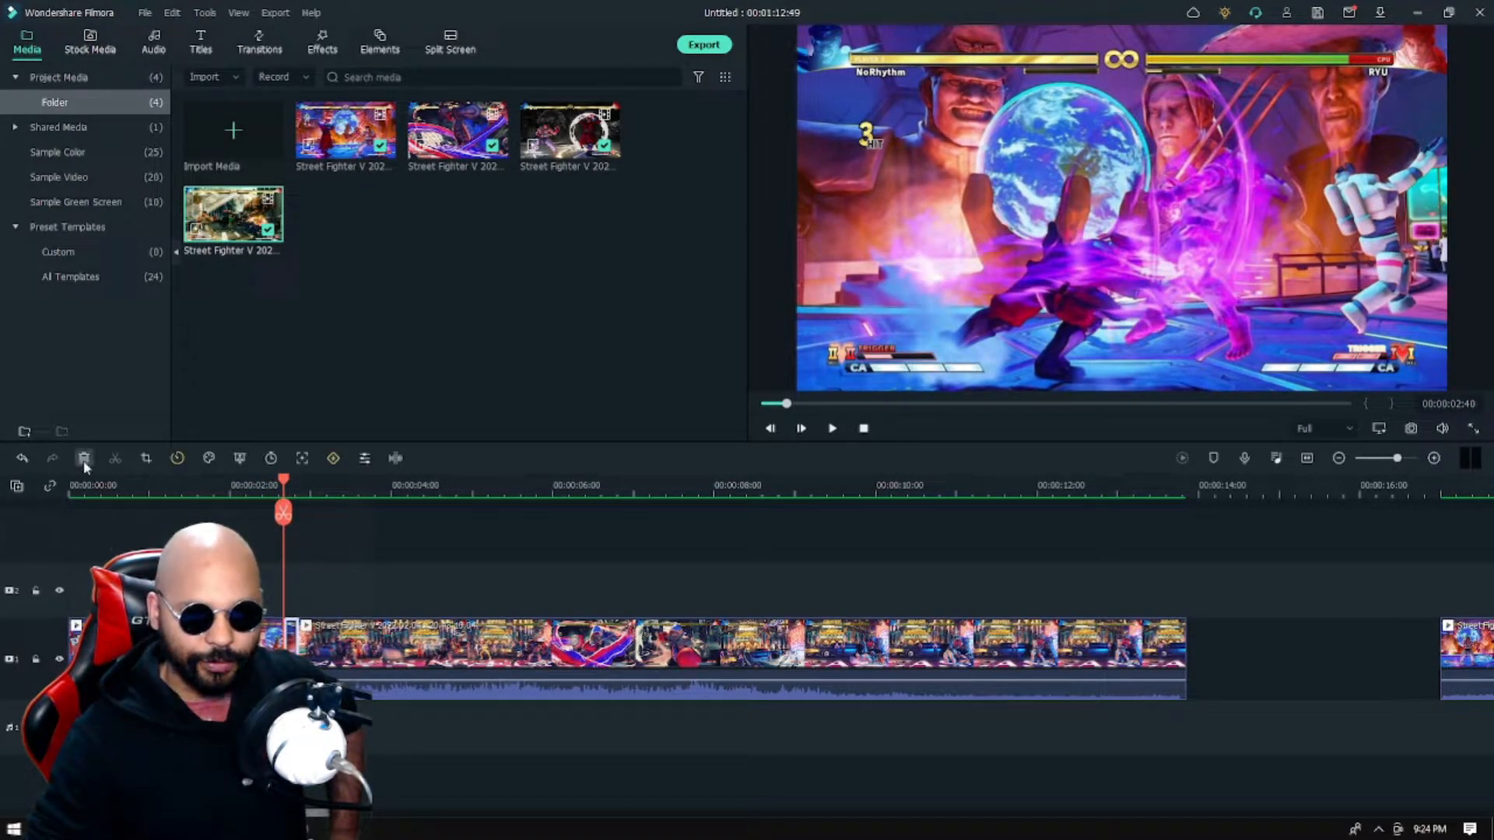
{"action": "left_click", "coordinate": [84, 458]}
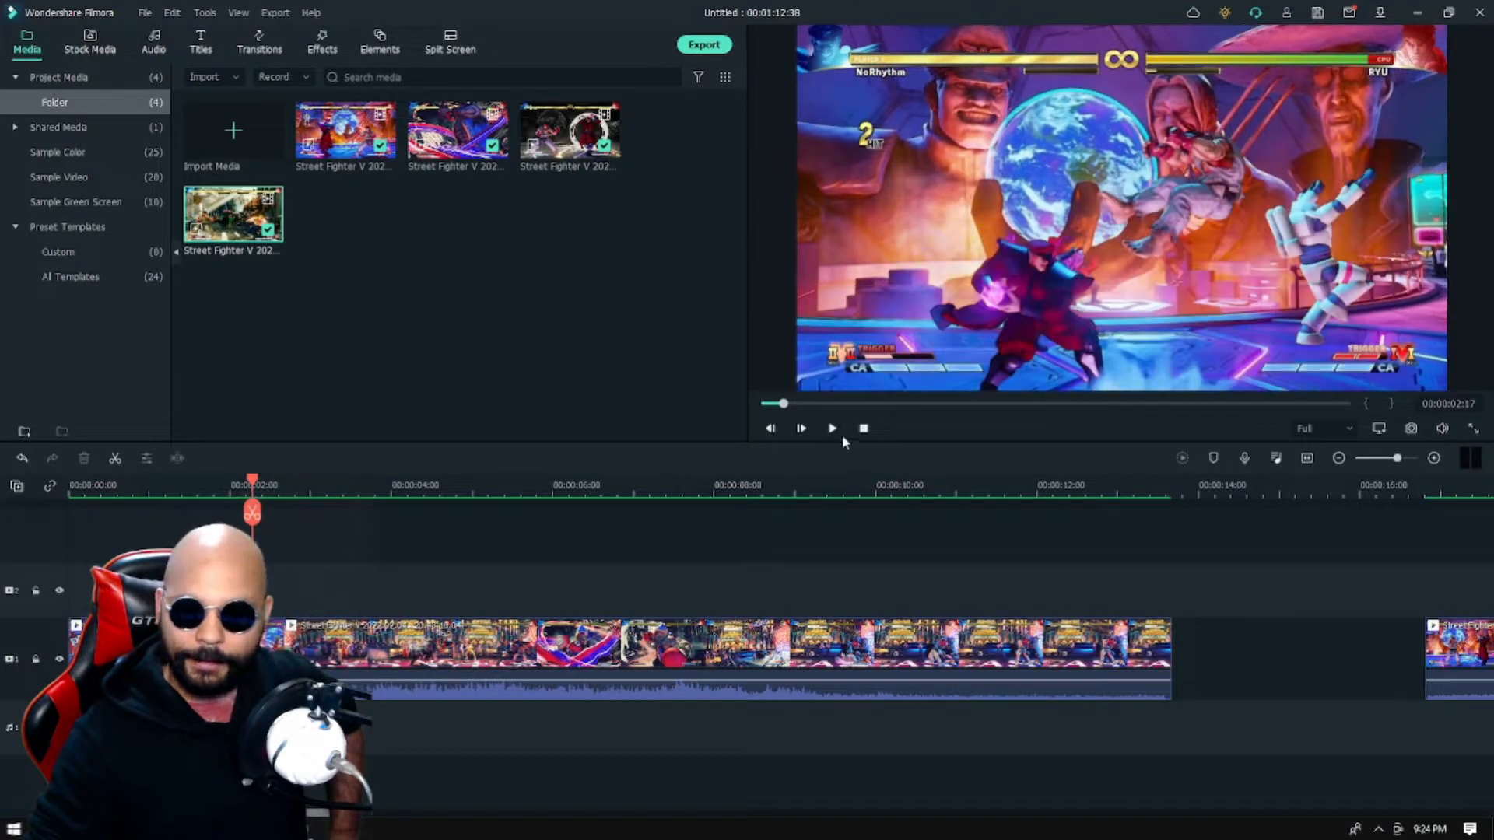
Review the tightened cut between the first two clips by playing through the second clip's combo
{"action": "left_click", "coordinate": [831, 427]}
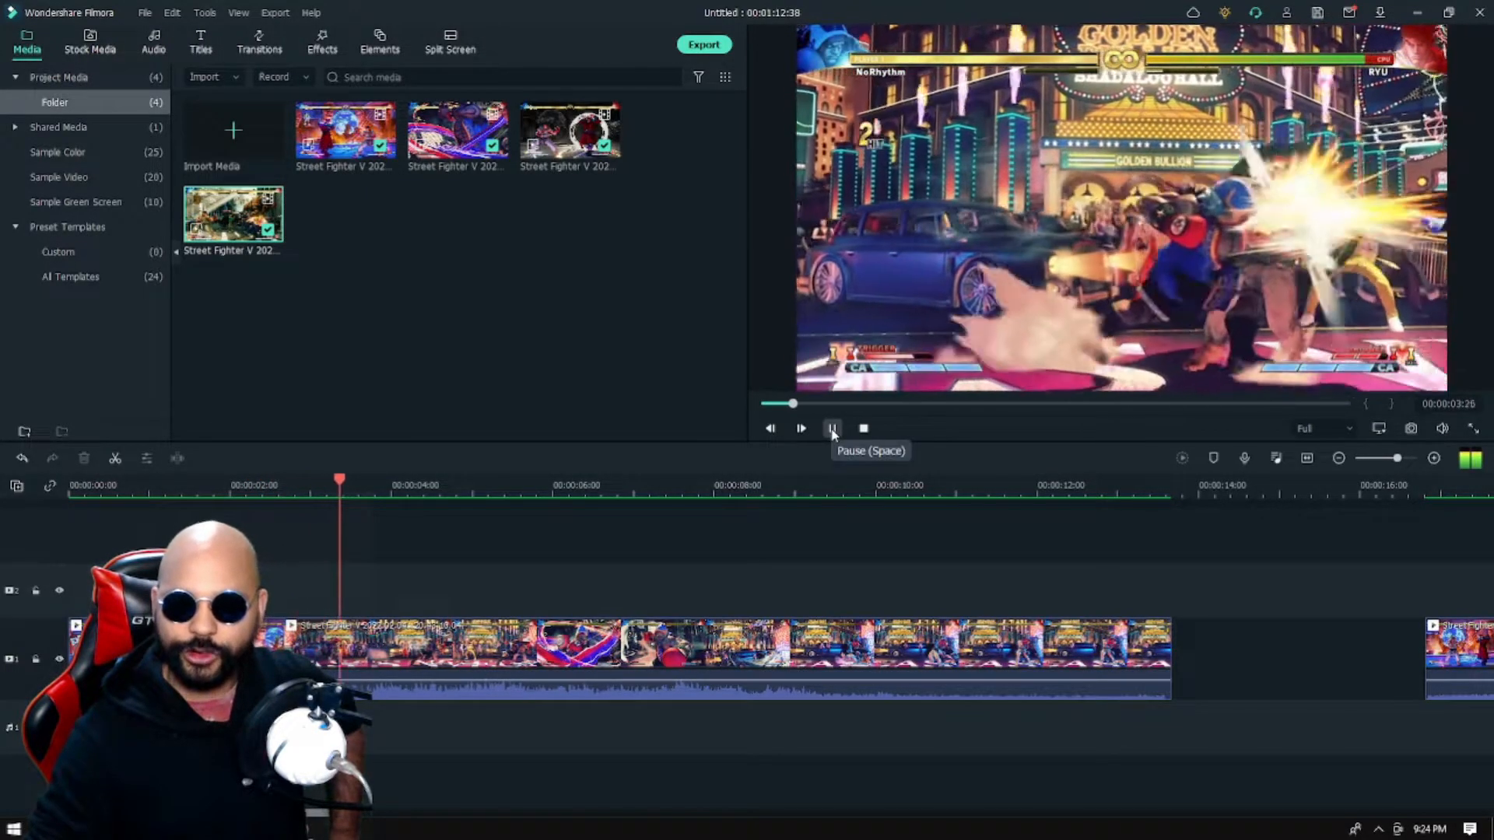
{"action": "left_click", "coordinate": [252, 488]}
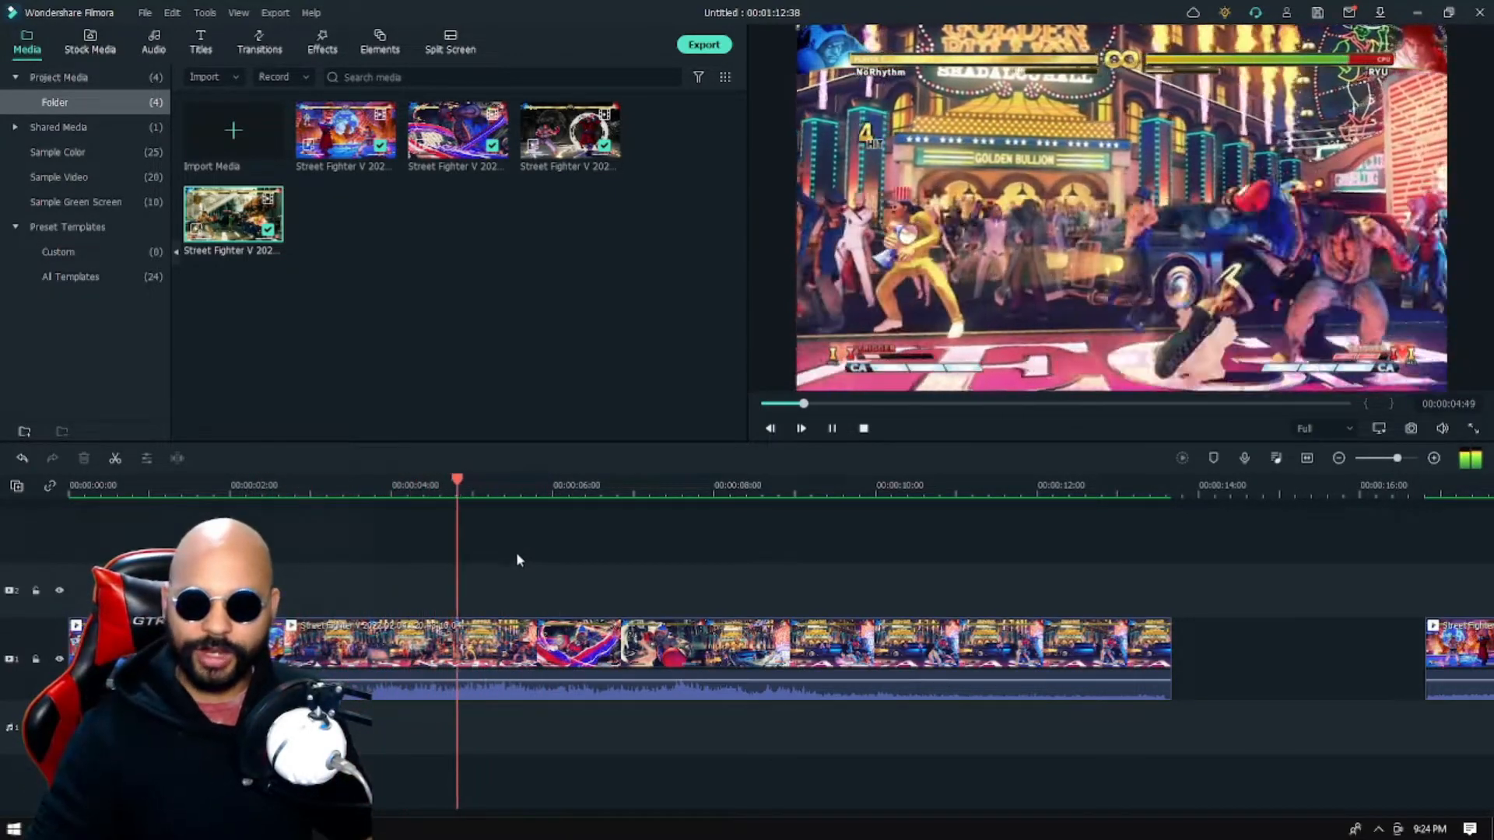
{"action": "left_click", "coordinate": [770, 427]}
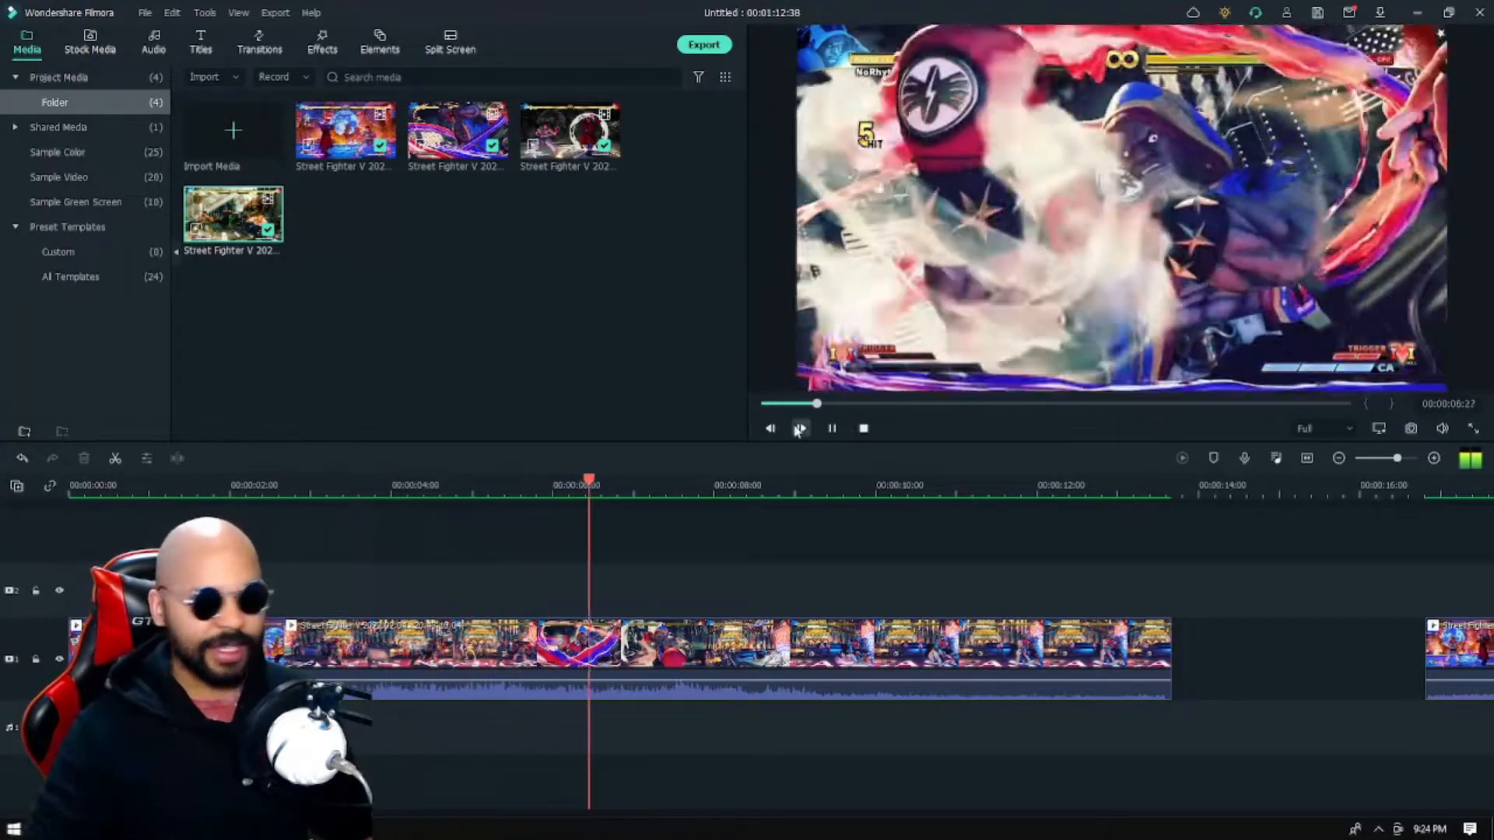
{"action": "left_click", "coordinate": [829, 429]}
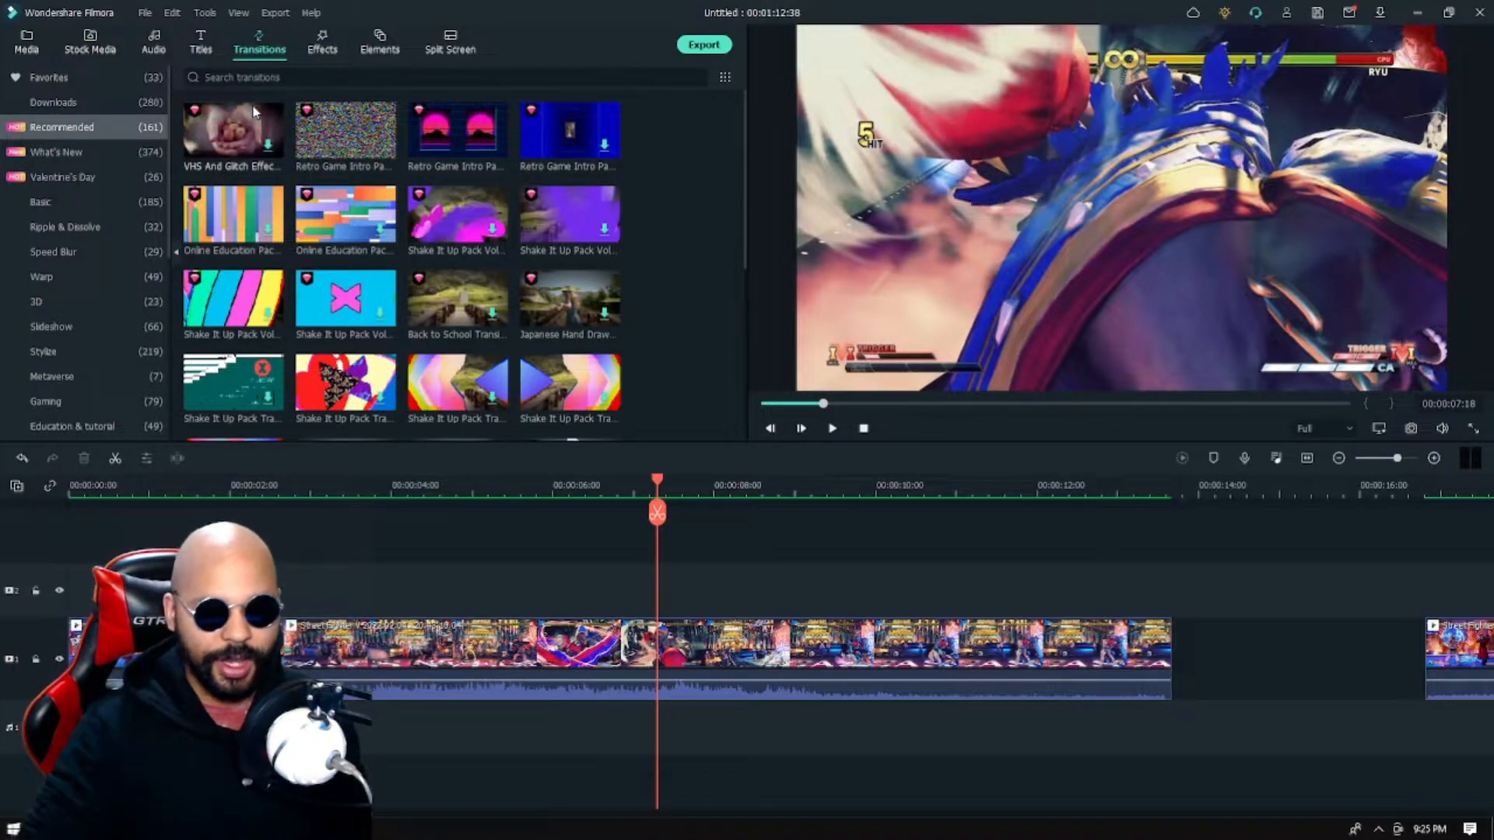
Add the Speed Blur transition Simple Roll 10 between the first two clips and place the playhead at the transition's start
{"action": "left_click", "coordinate": [96, 253]}
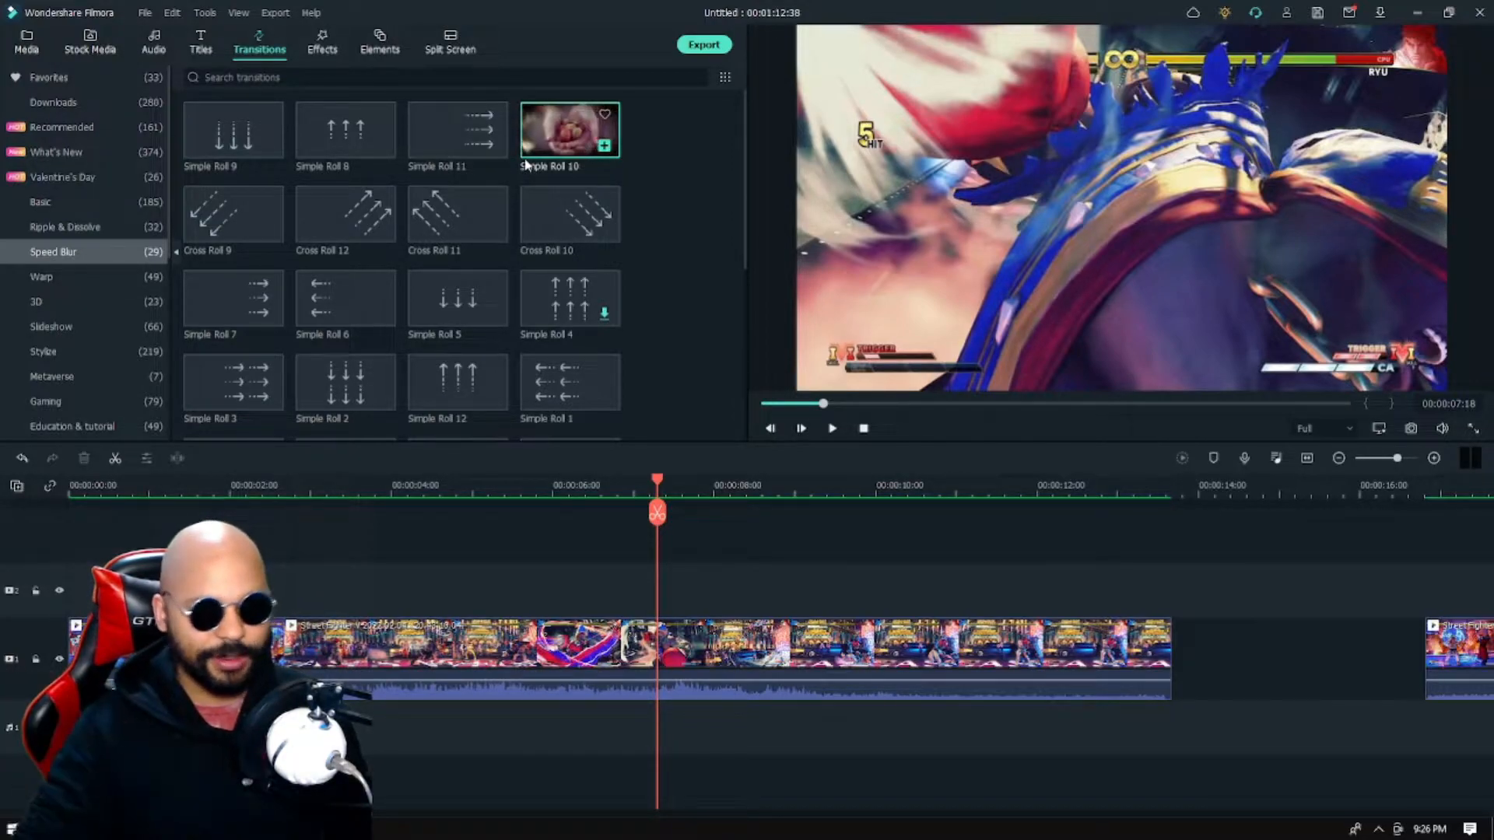
{"action": "left_click_drag", "start_coordinate": [562, 148], "coordinate": [296, 646]}
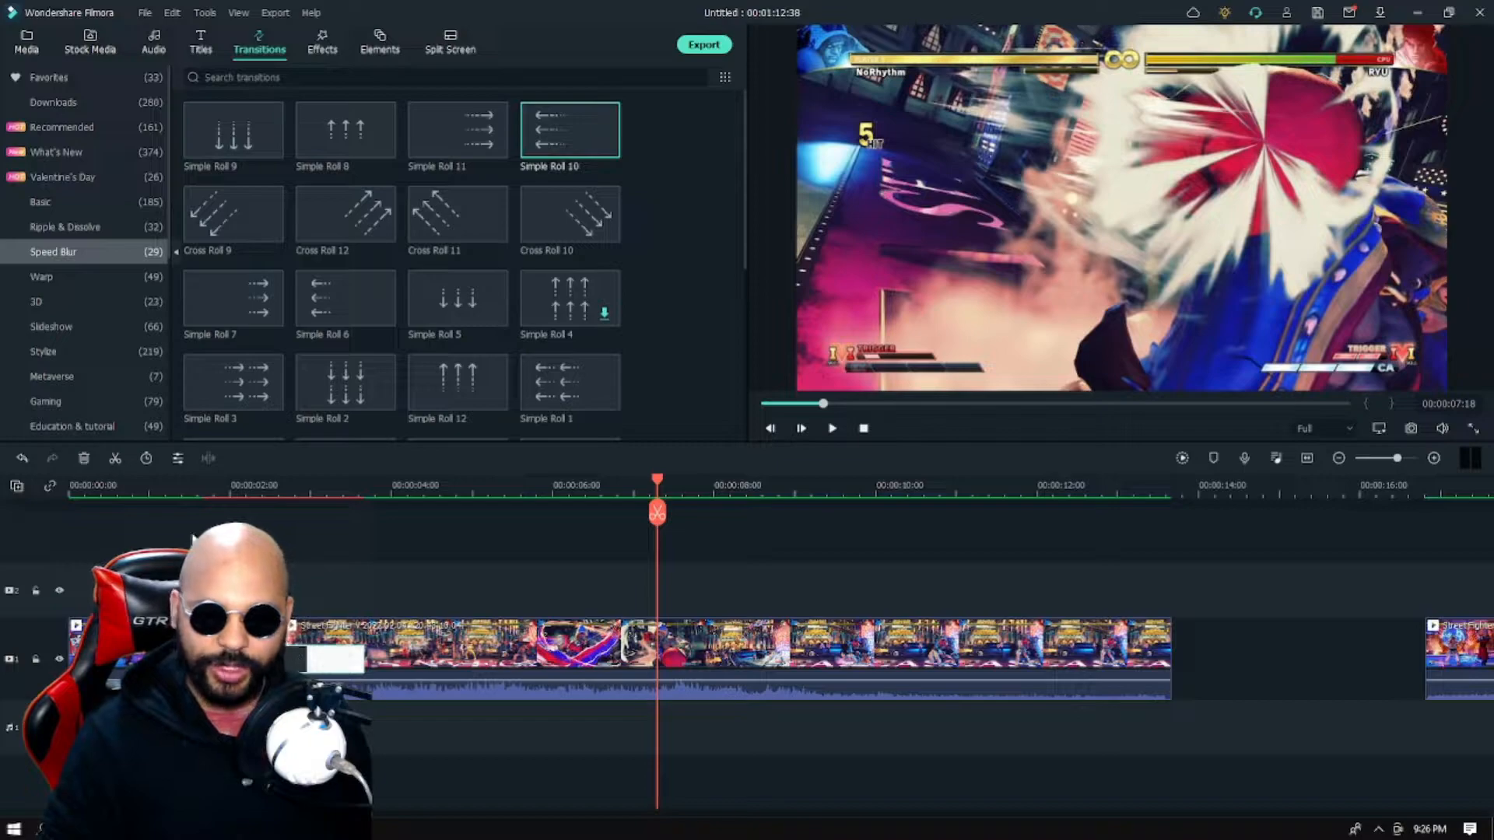
{"action": "left_click", "coordinate": [188, 489]}
{"action": "left_click_drag", "start_coordinate": [188, 489], "coordinate": [174, 492]}
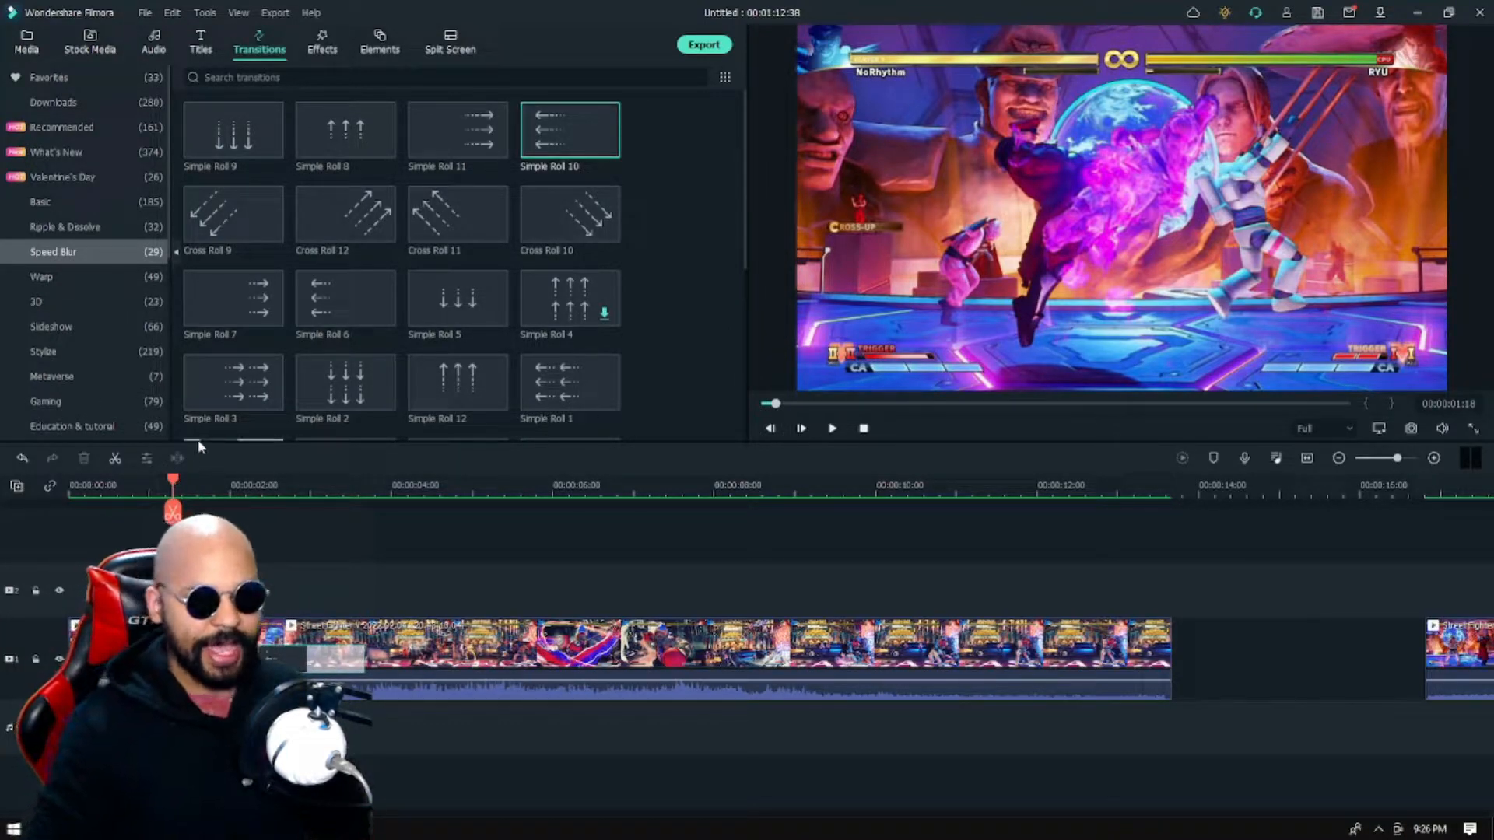
{"action": "left_click_drag", "start_coordinate": [181, 484], "coordinate": [201, 492]}
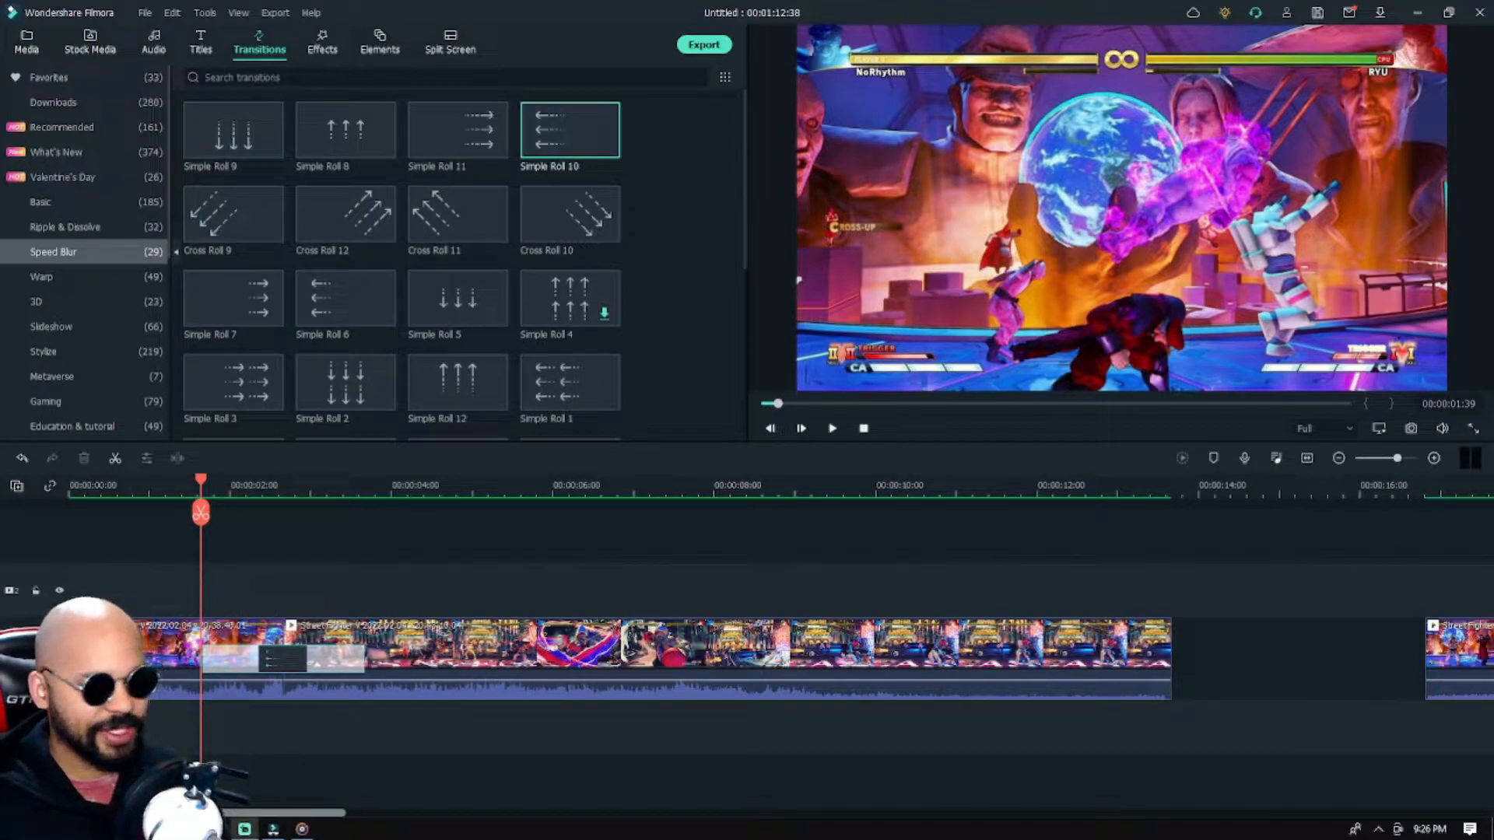
Play back the Simple Roll 10 transition and the start of the second clip's combo
{"action": "left_click", "coordinate": [243, 660]}
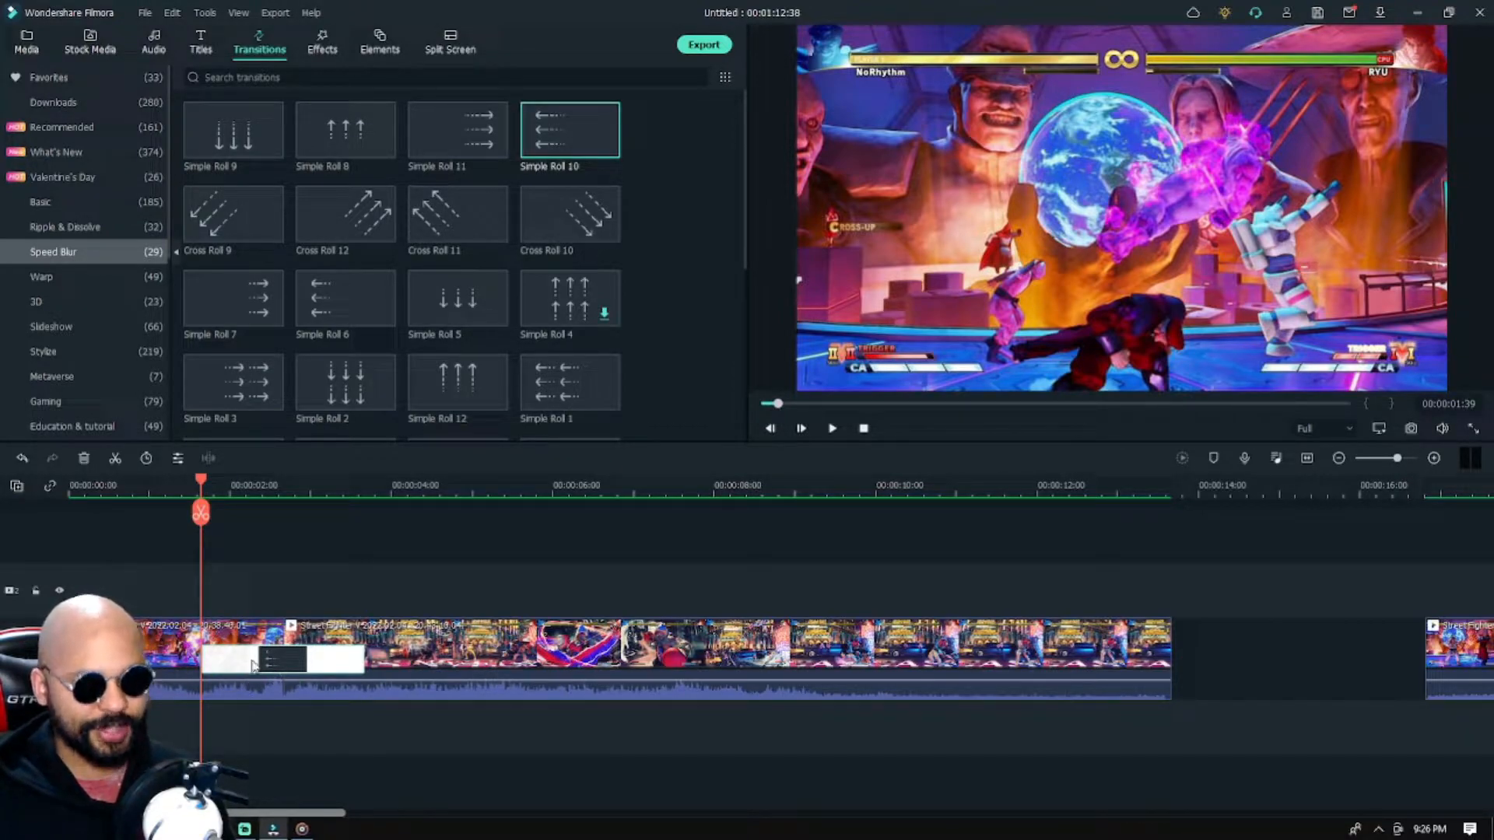
{"action": "left_click", "coordinate": [831, 428]}
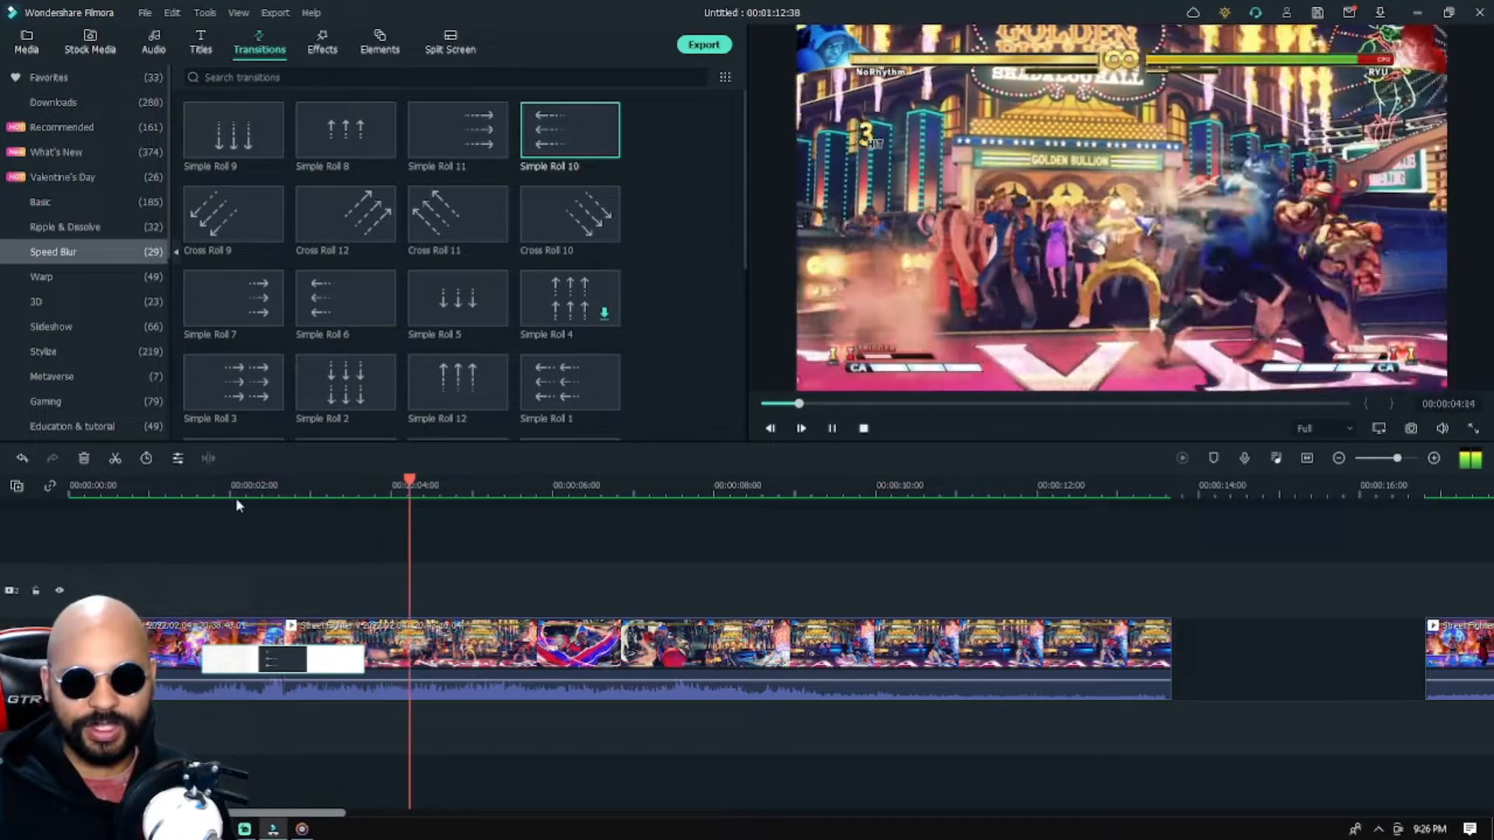
{"action": "left_click", "coordinate": [211, 489]}
{"action": "left_click", "coordinate": [191, 489]}
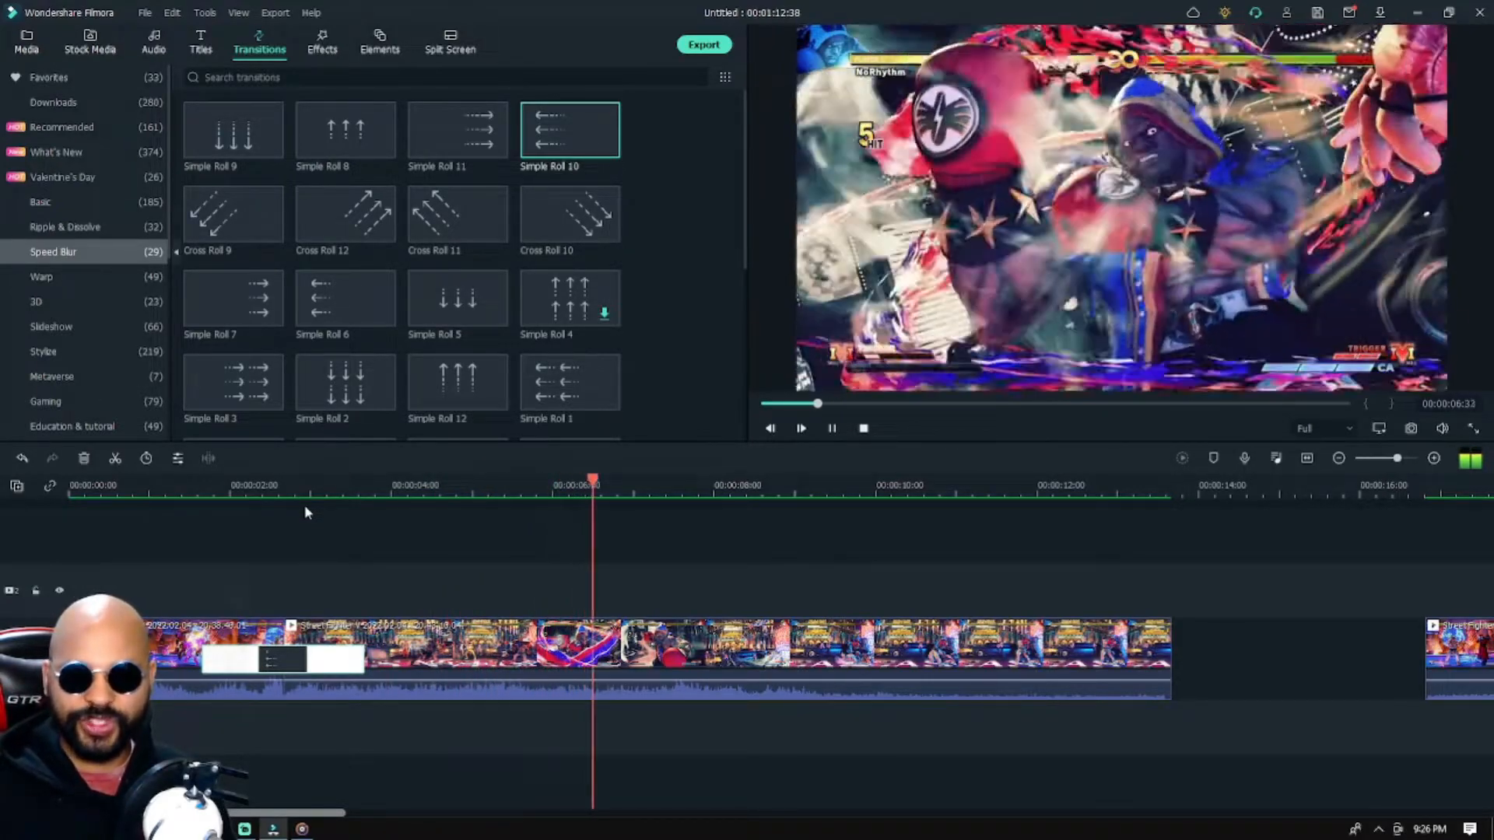
{"action": "left_click", "coordinate": [827, 430]}
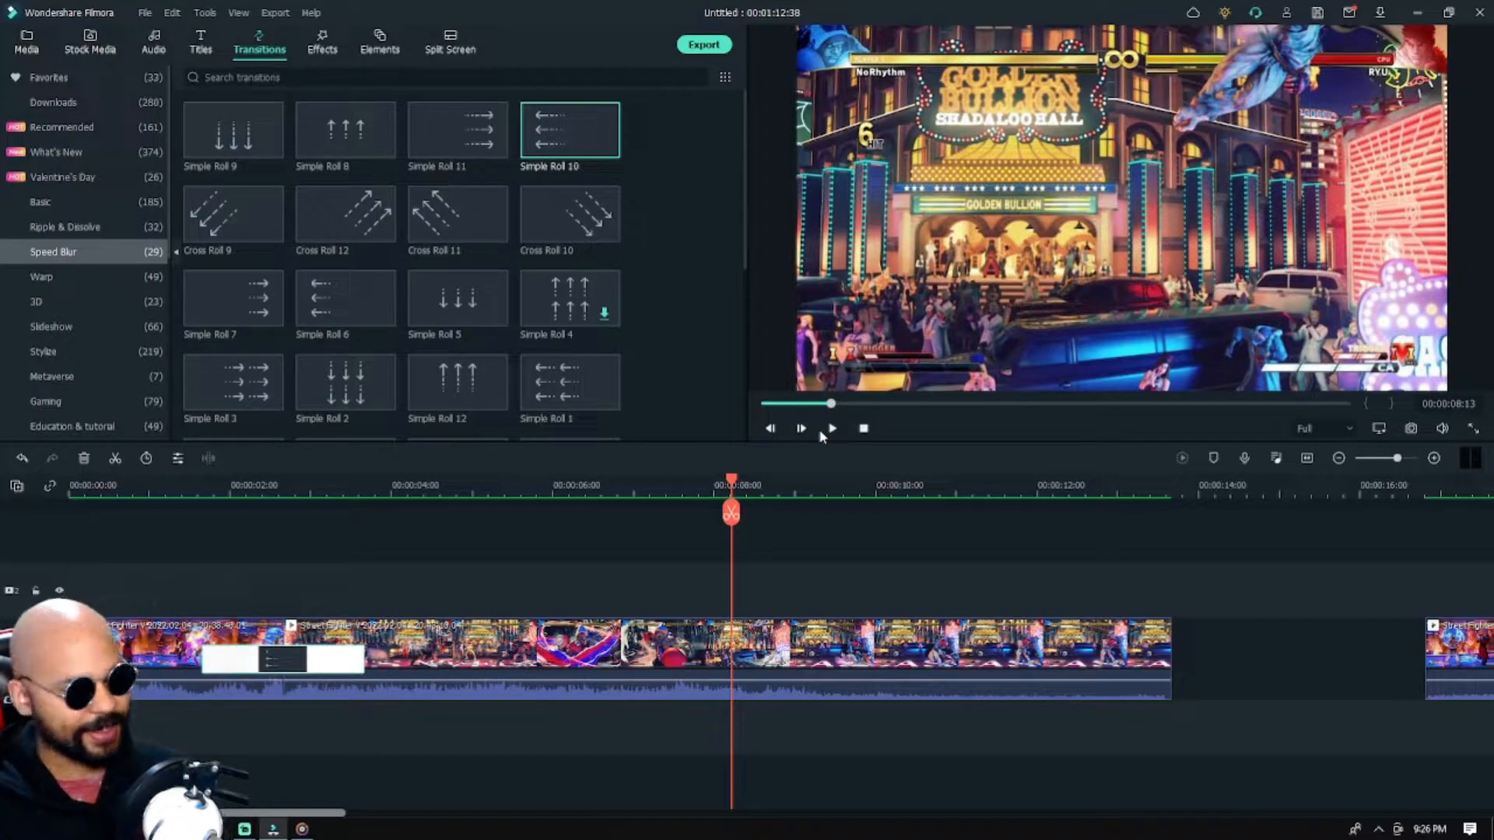
Set the duration of the transition between the first two clips to 00:00:00:12
{"action": "double_click", "coordinate": [288, 654]}
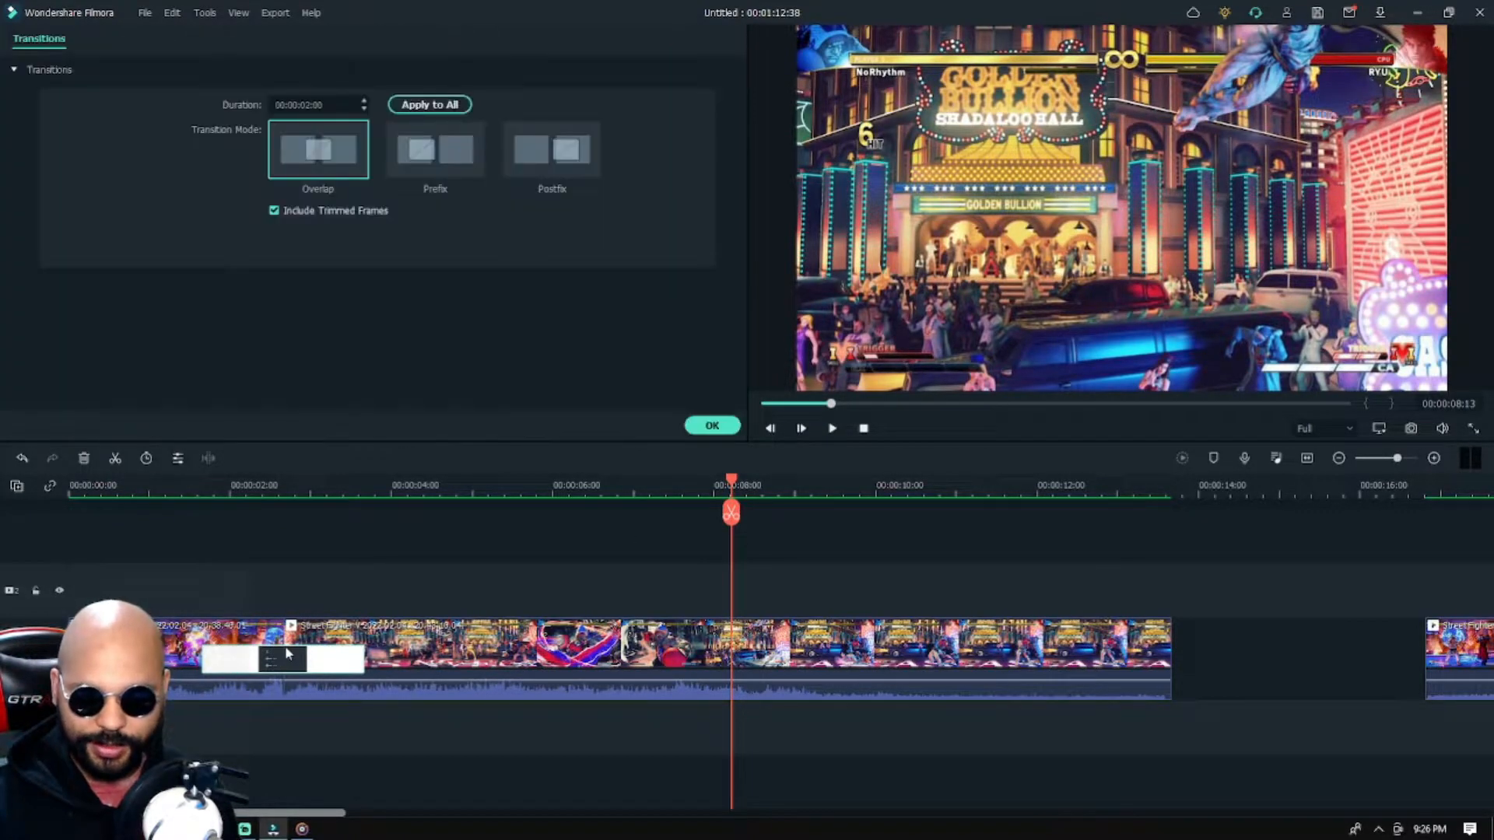
{"action": "left_click", "coordinate": [317, 105]}
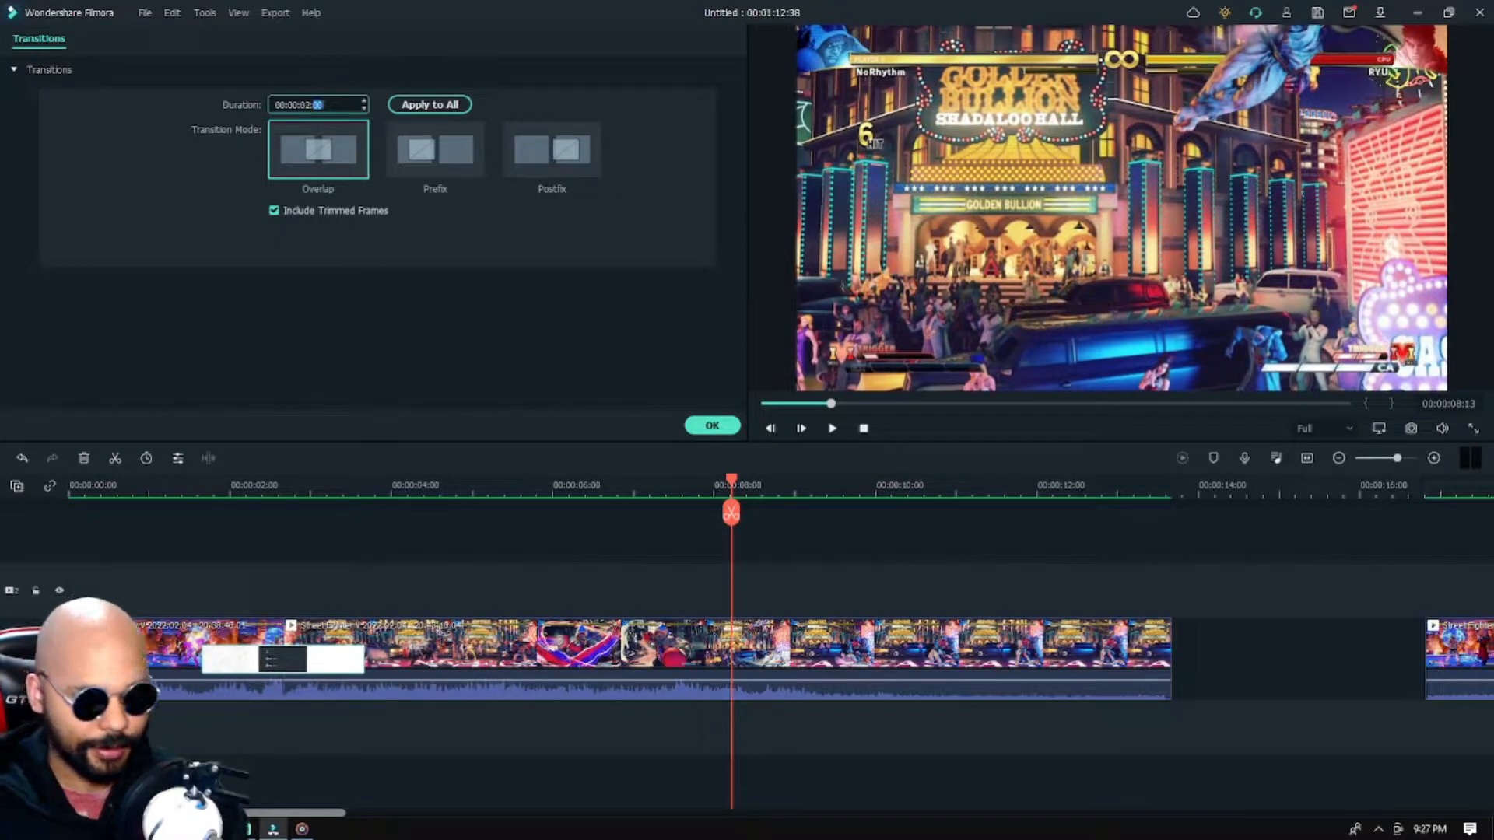
{"action": "type", "text": "12"}
{"action": "key", "text": "Left"}
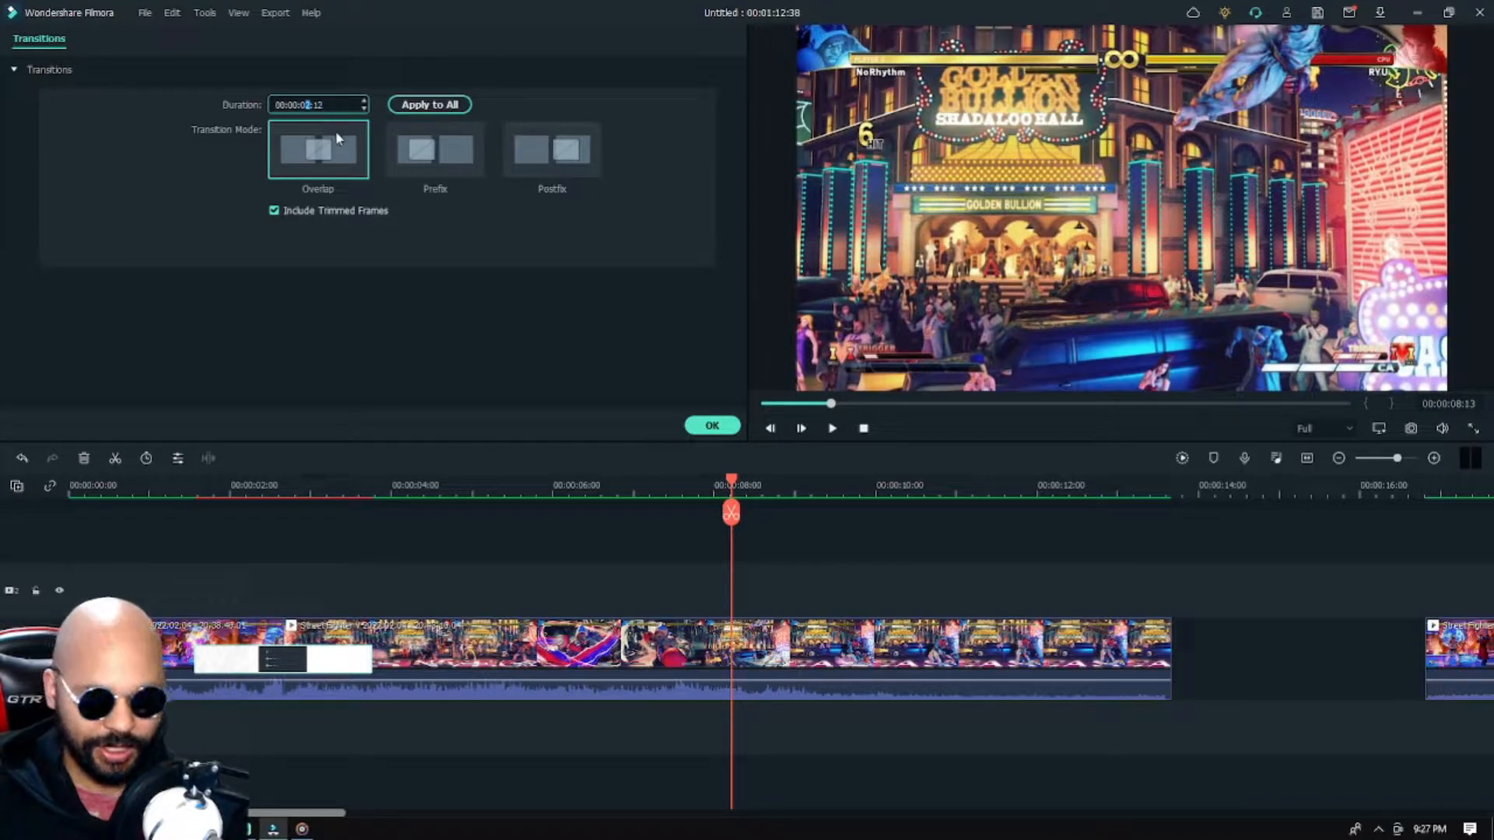
{"action": "type", "text": "0"}
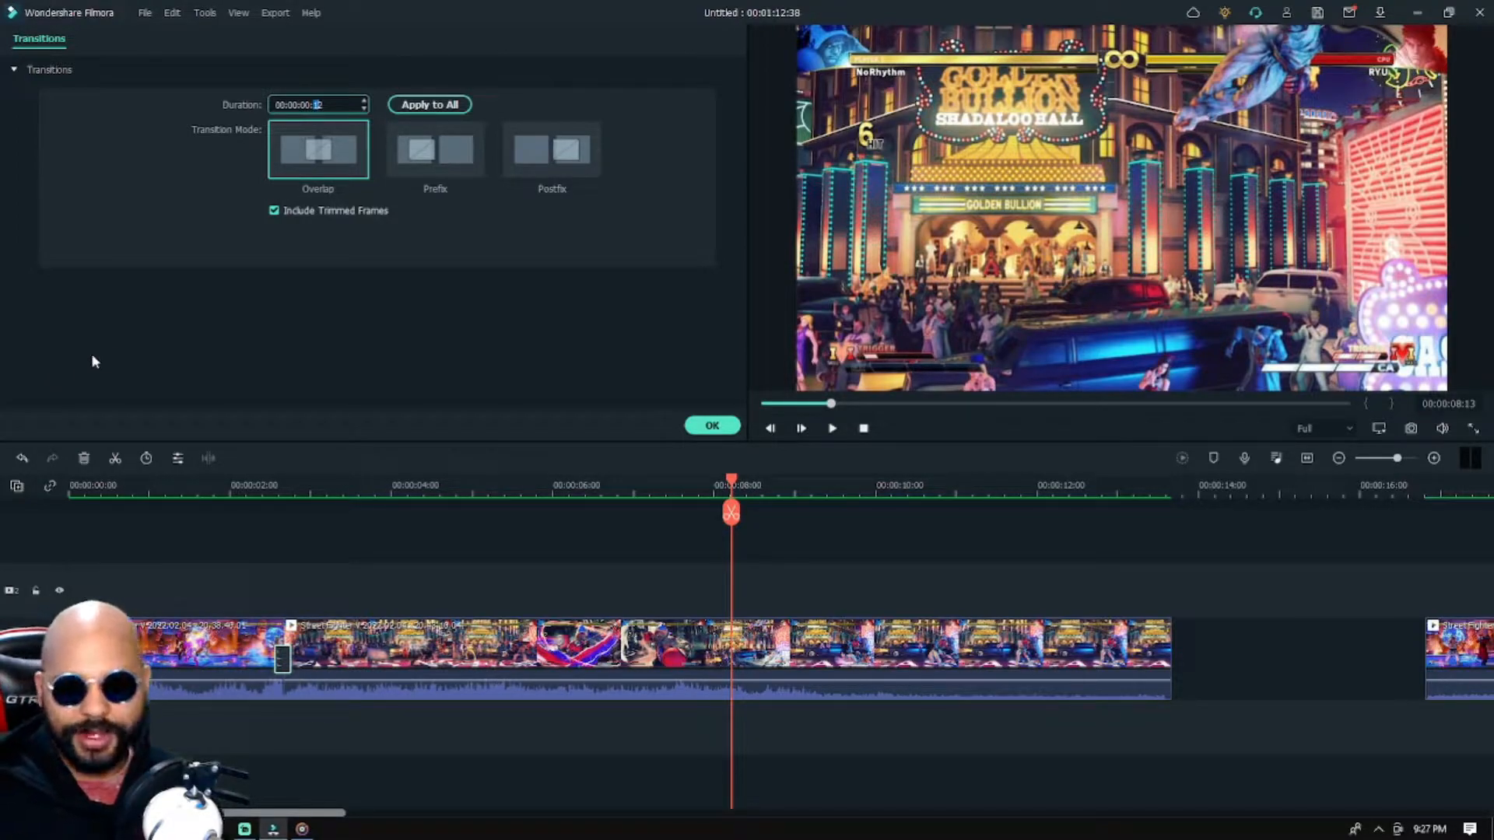
Play back the shortened transition between the first two clips
{"action": "left_click", "coordinate": [232, 484]}
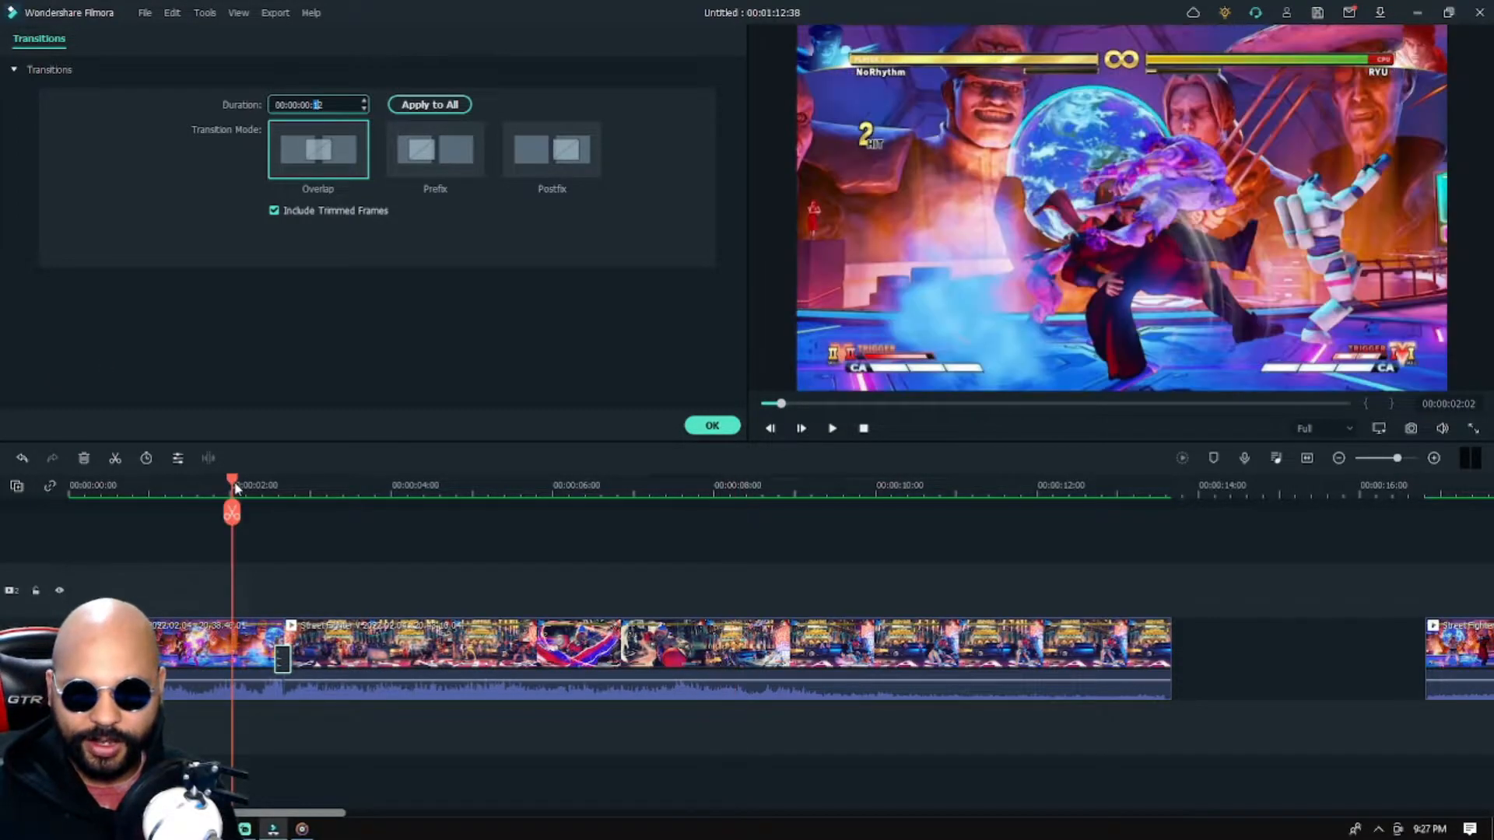
{"action": "left_click", "coordinate": [831, 430]}
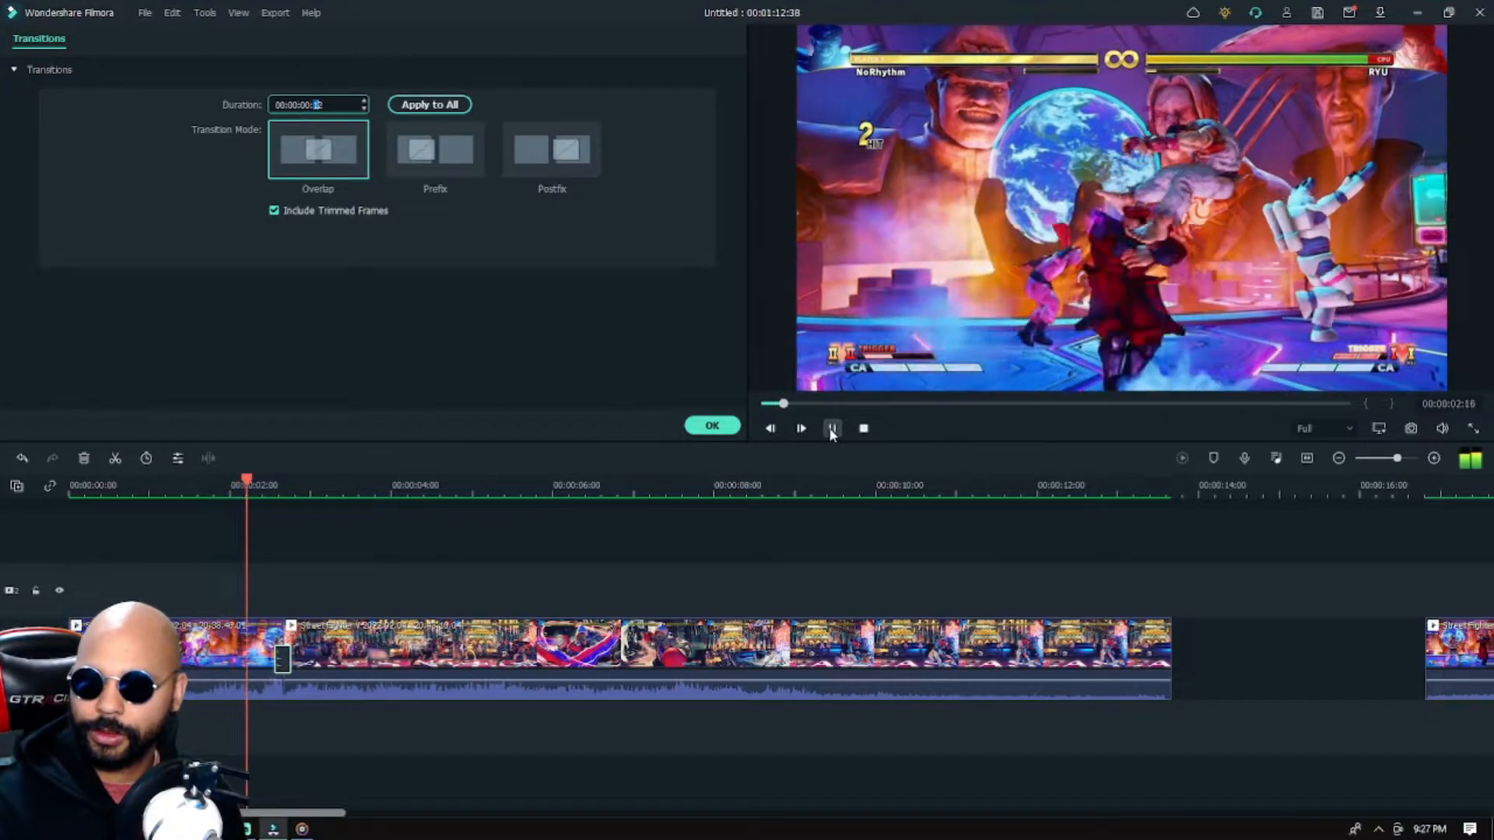
{"action": "left_click", "coordinate": [828, 428]}
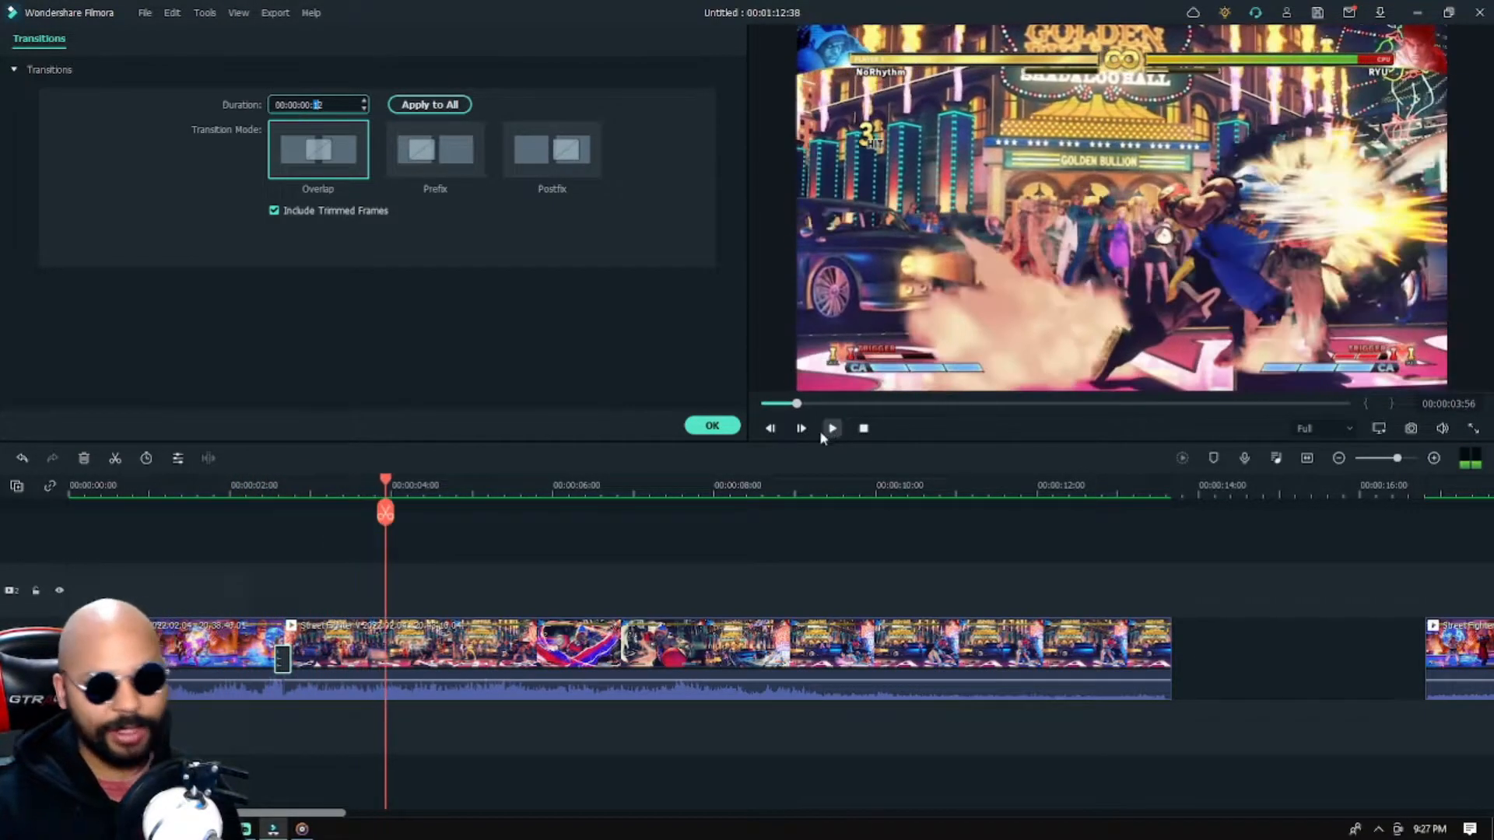
Replay the sequence from the beginning of the first clip through the second clip's combo
{"action": "left_click", "coordinate": [224, 484]}
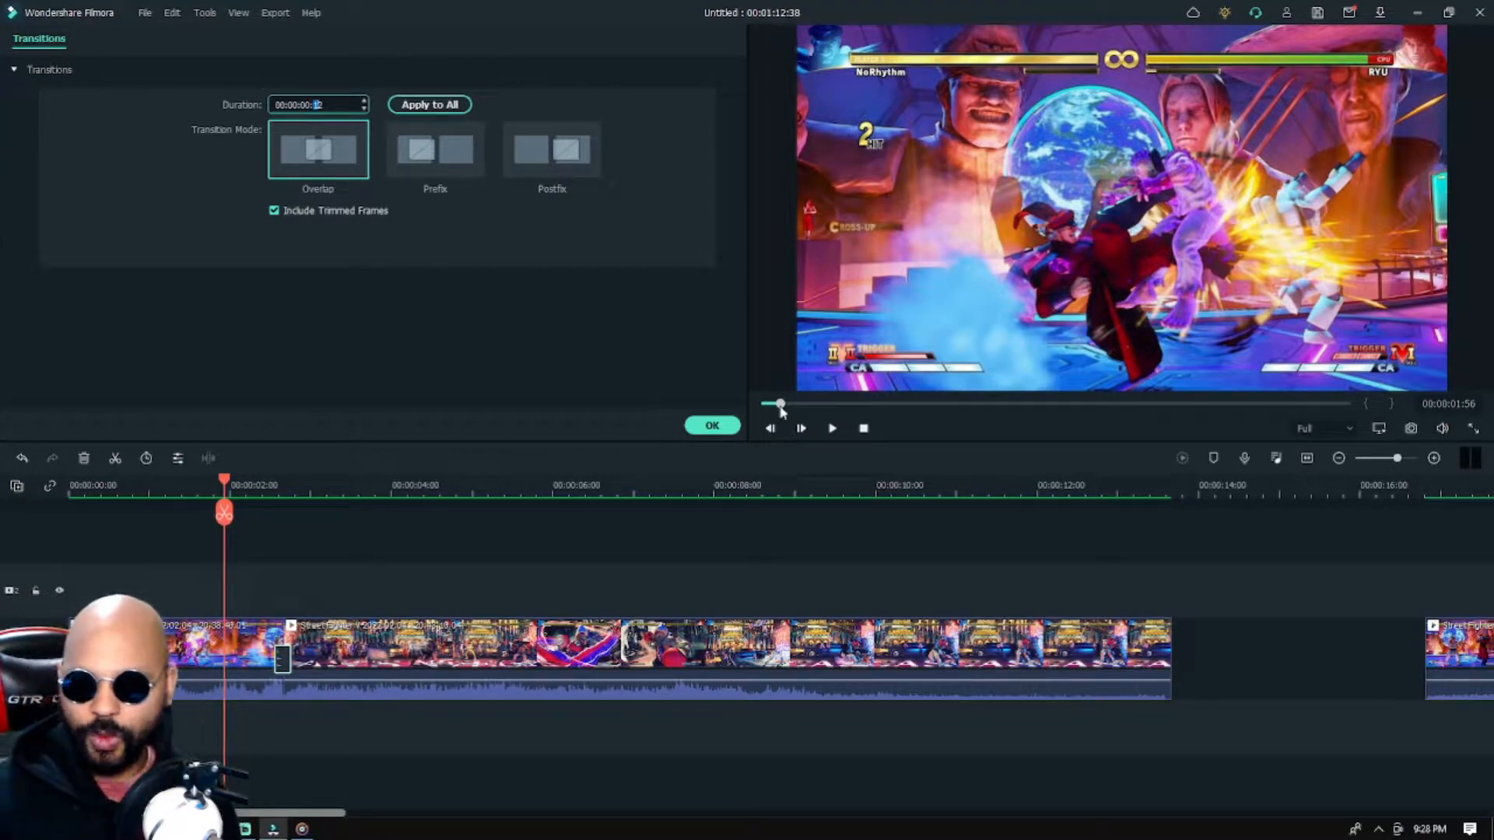
{"action": "left_click_drag", "start_coordinate": [779, 404], "coordinate": [759, 407]}
{"action": "left_click", "coordinate": [832, 429]}
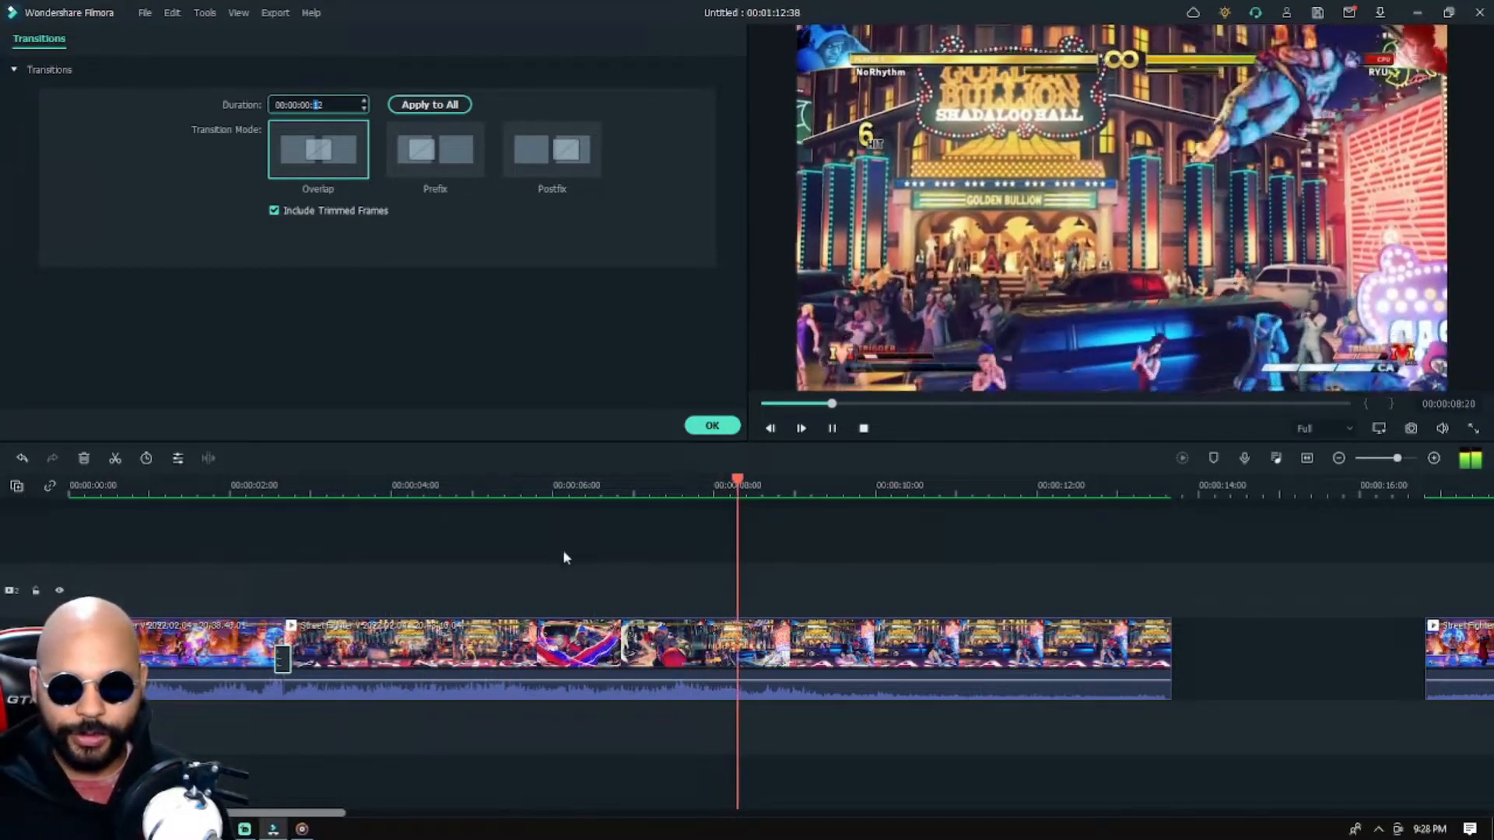
{"action": "left_click", "coordinate": [81, 490]}
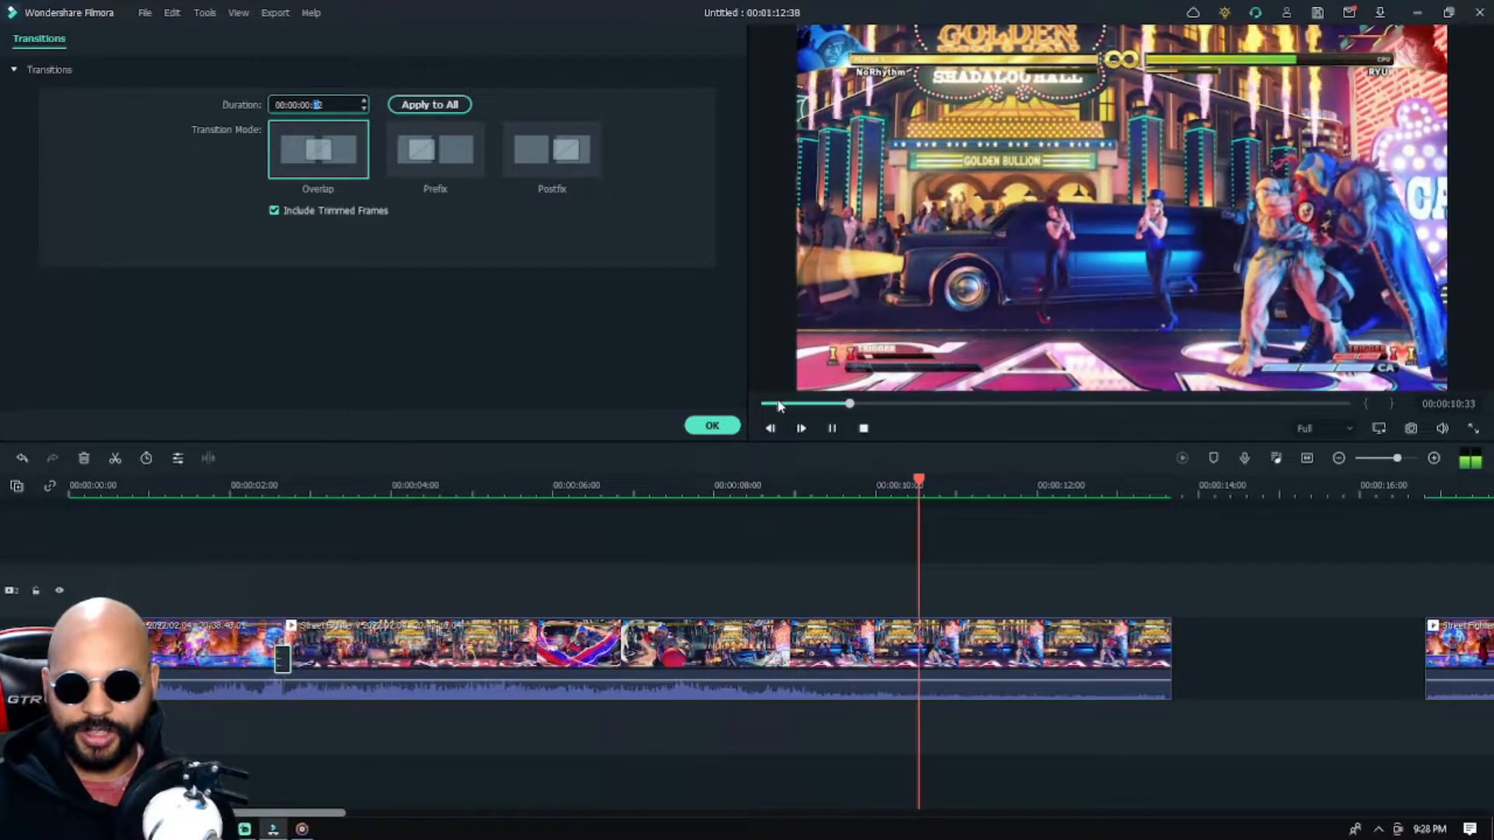
{"action": "left_click", "coordinate": [767, 404]}
{"action": "left_click", "coordinate": [831, 429]}
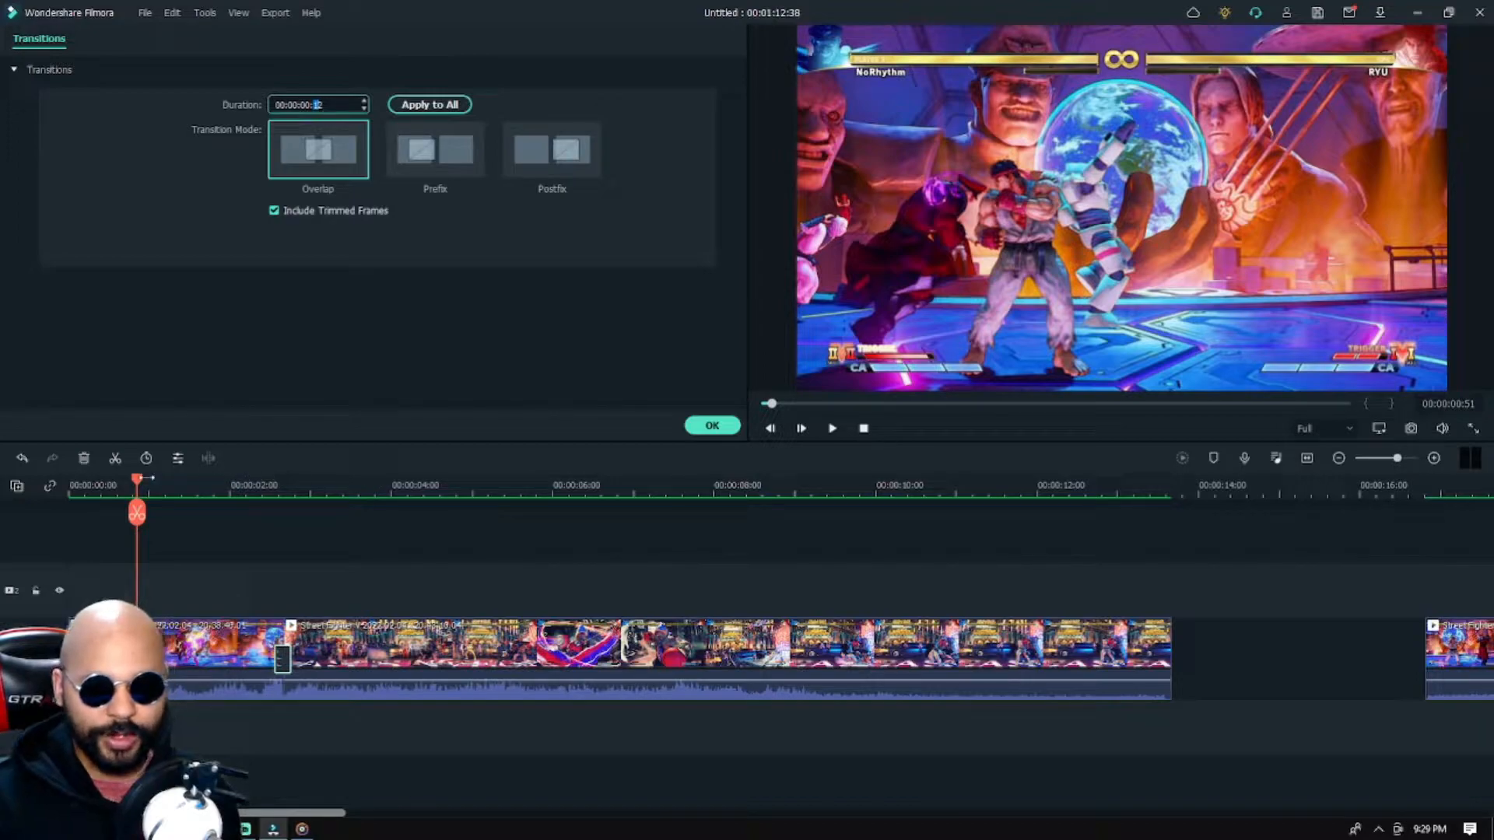
Scrub through the first clip and back and forth across the transition to examine its blur frames
{"action": "left_click_drag", "start_coordinate": [139, 479], "coordinate": [291, 519]}
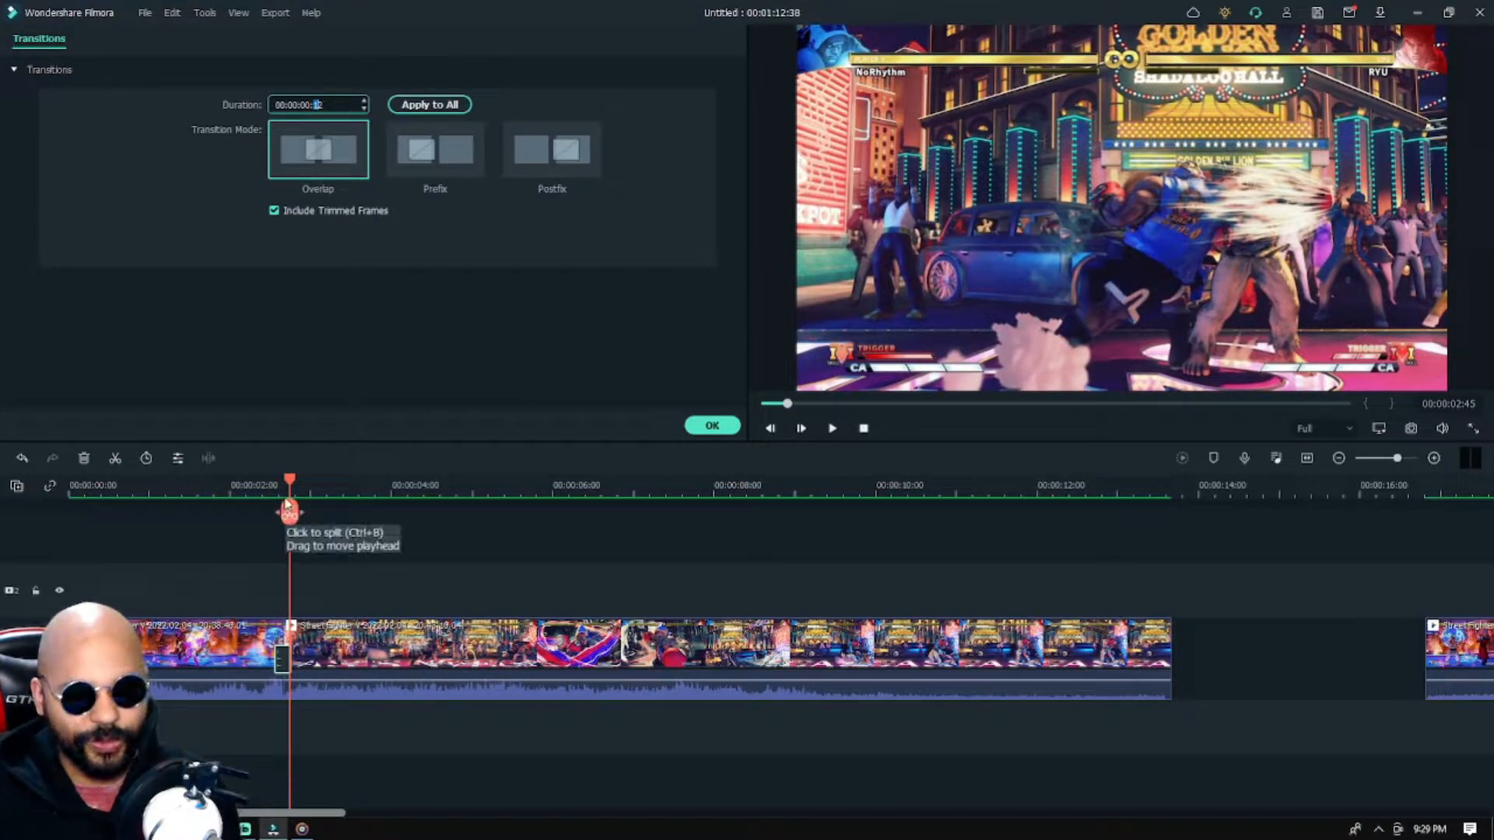
{"action": "left_click_drag", "start_coordinate": [292, 482], "coordinate": [327, 488]}
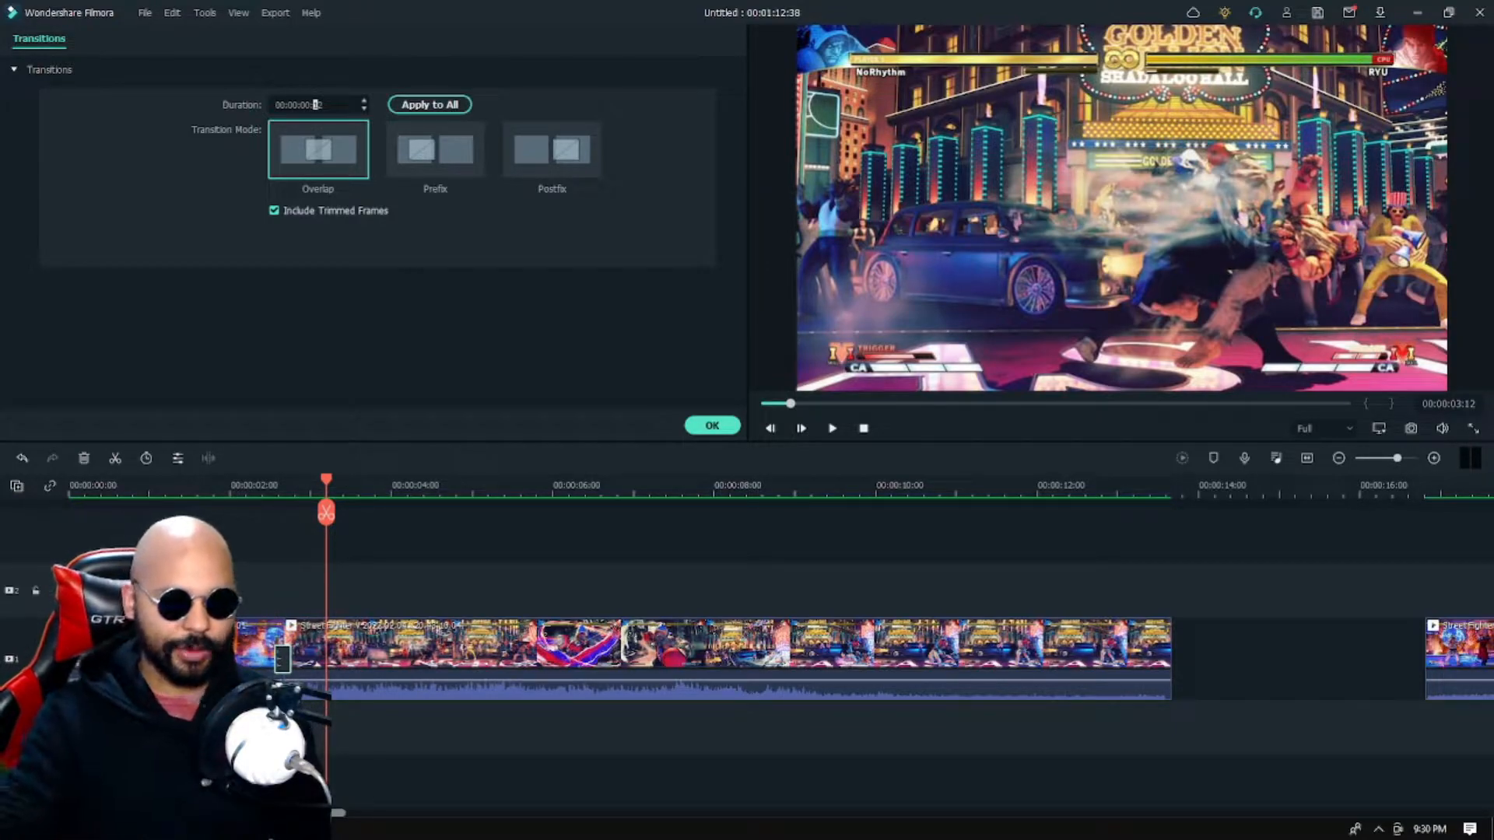
{"action": "left_click_drag", "start_coordinate": [326, 512], "coordinate": [279, 511]}
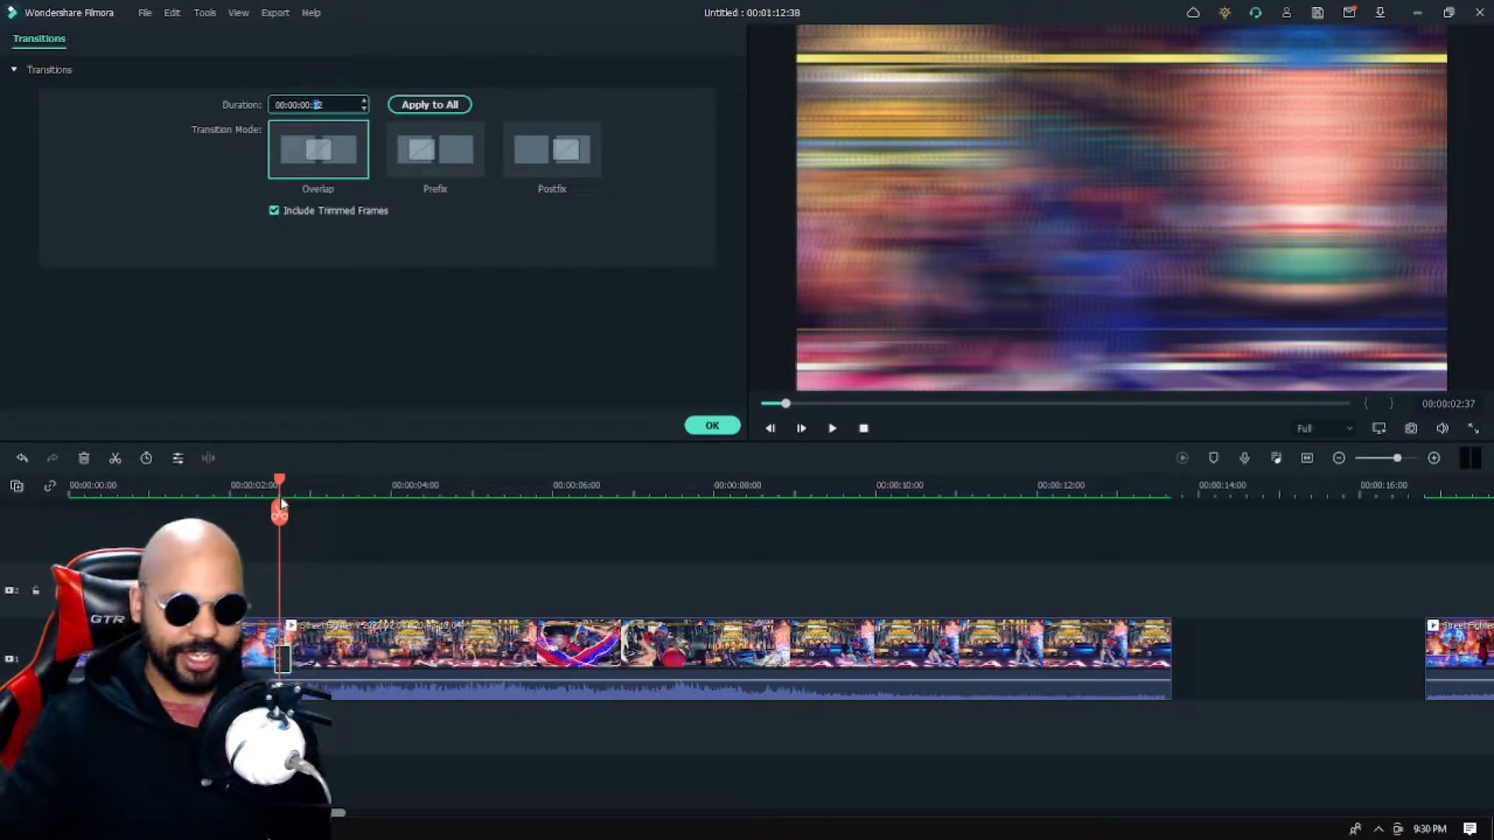
Preview the second clip's final hit by playing from about 00:00:07:20
{"action": "left_click_drag", "start_coordinate": [287, 507], "coordinate": [662, 495]}
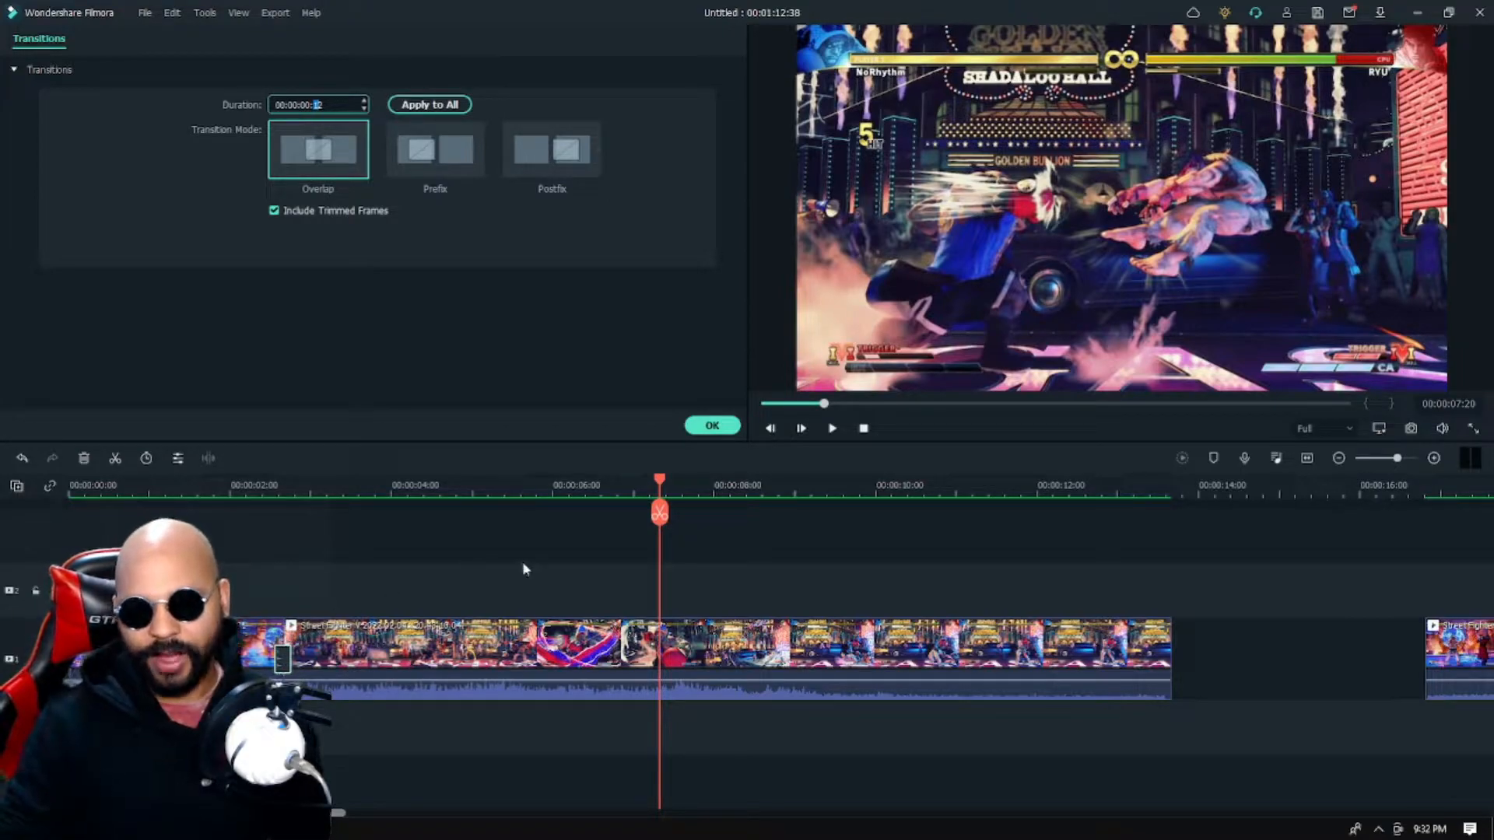
{"action": "left_click", "coordinate": [830, 428]}
{"action": "left_click", "coordinate": [830, 428]}
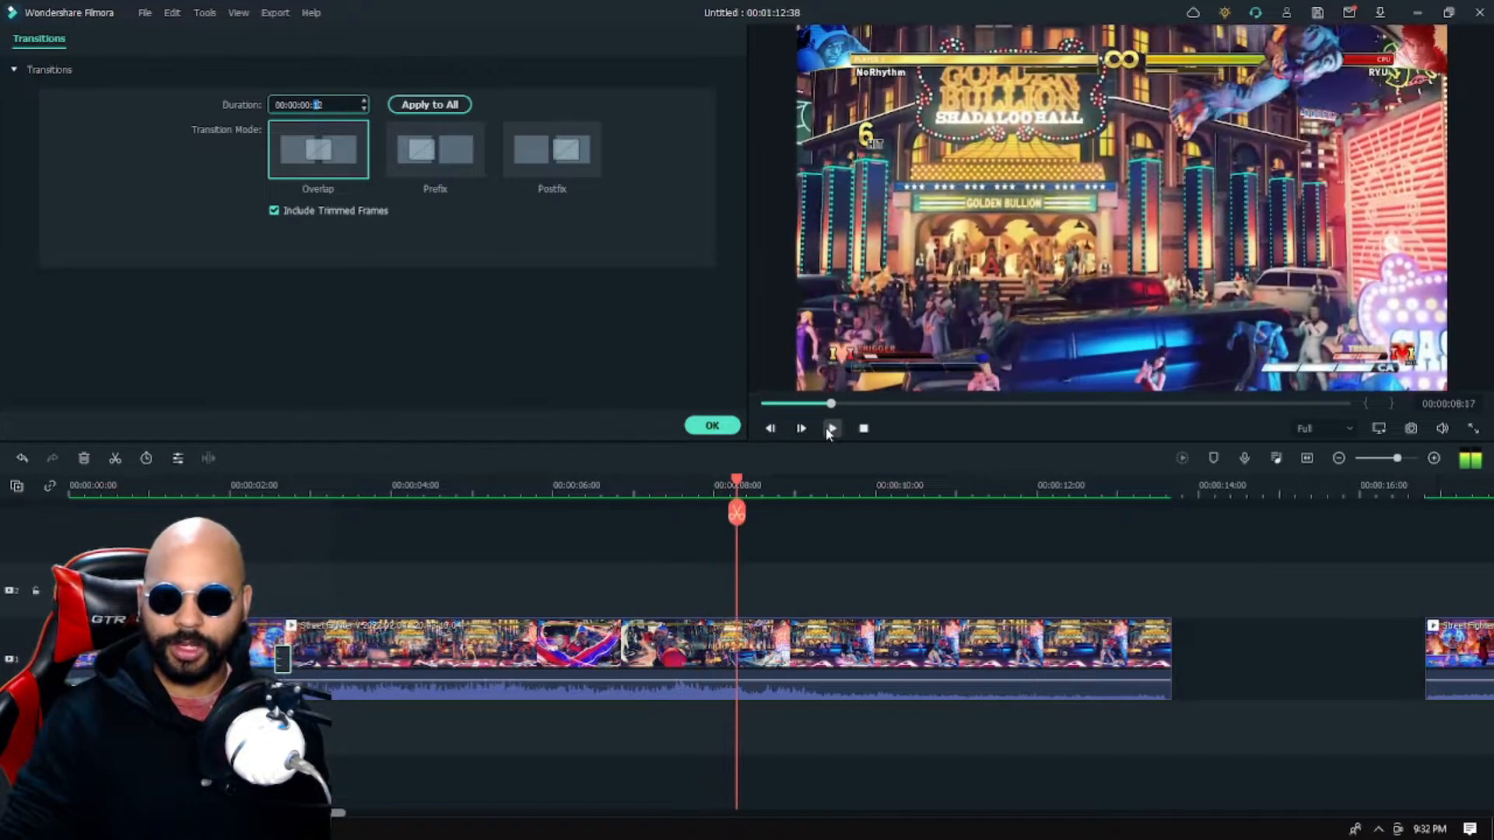
Split the second clip at the final hit, 00:00:07:29, and ripple-delete the rest of the clip
{"action": "left_click_drag", "start_coordinate": [738, 481], "coordinate": [670, 500]}
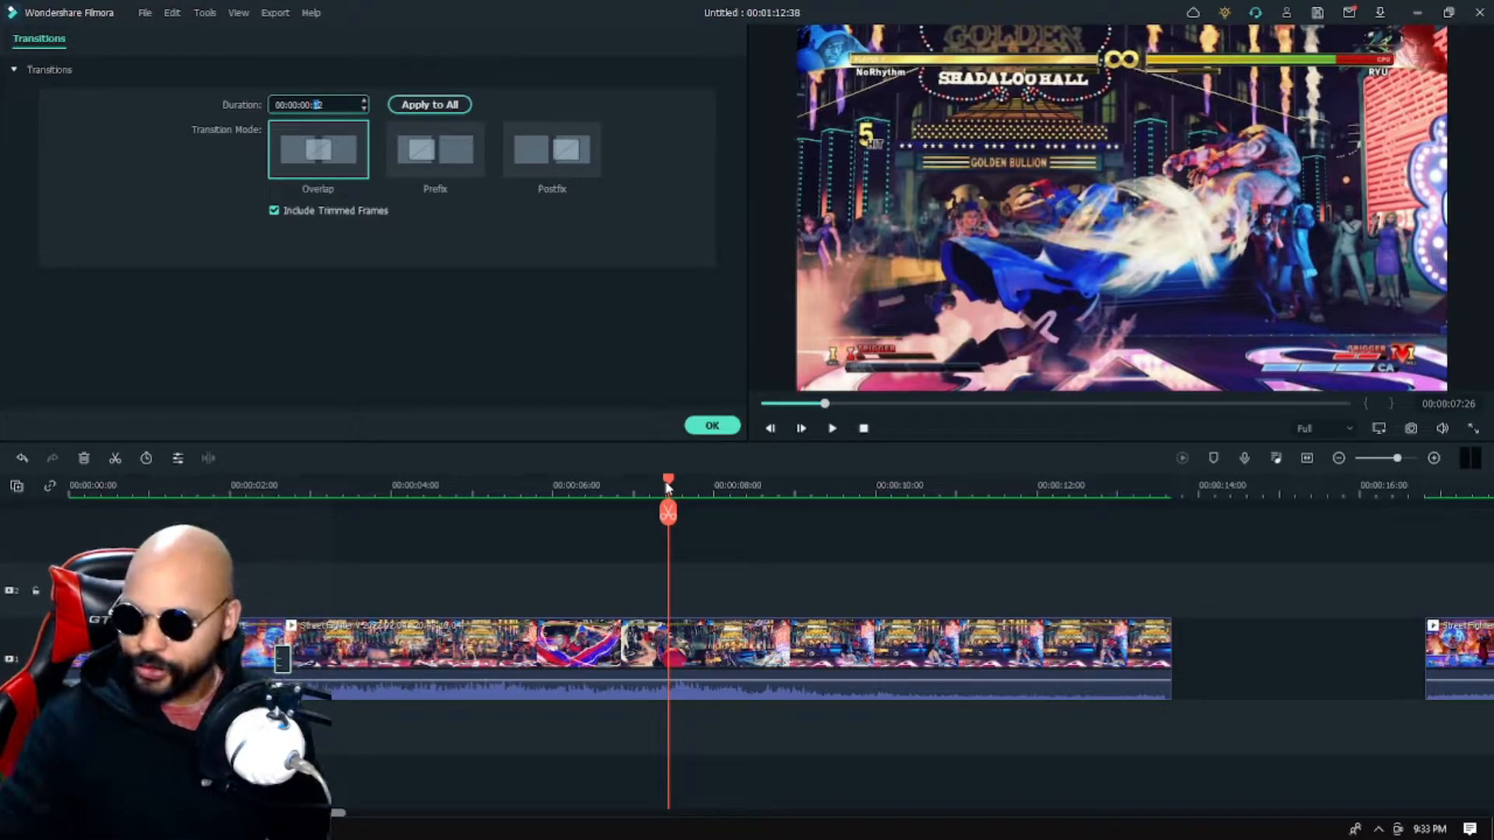
{"action": "left_click", "coordinate": [801, 429]}
{"action": "left_click", "coordinate": [801, 430]}
{"action": "left_click", "coordinate": [801, 429]}
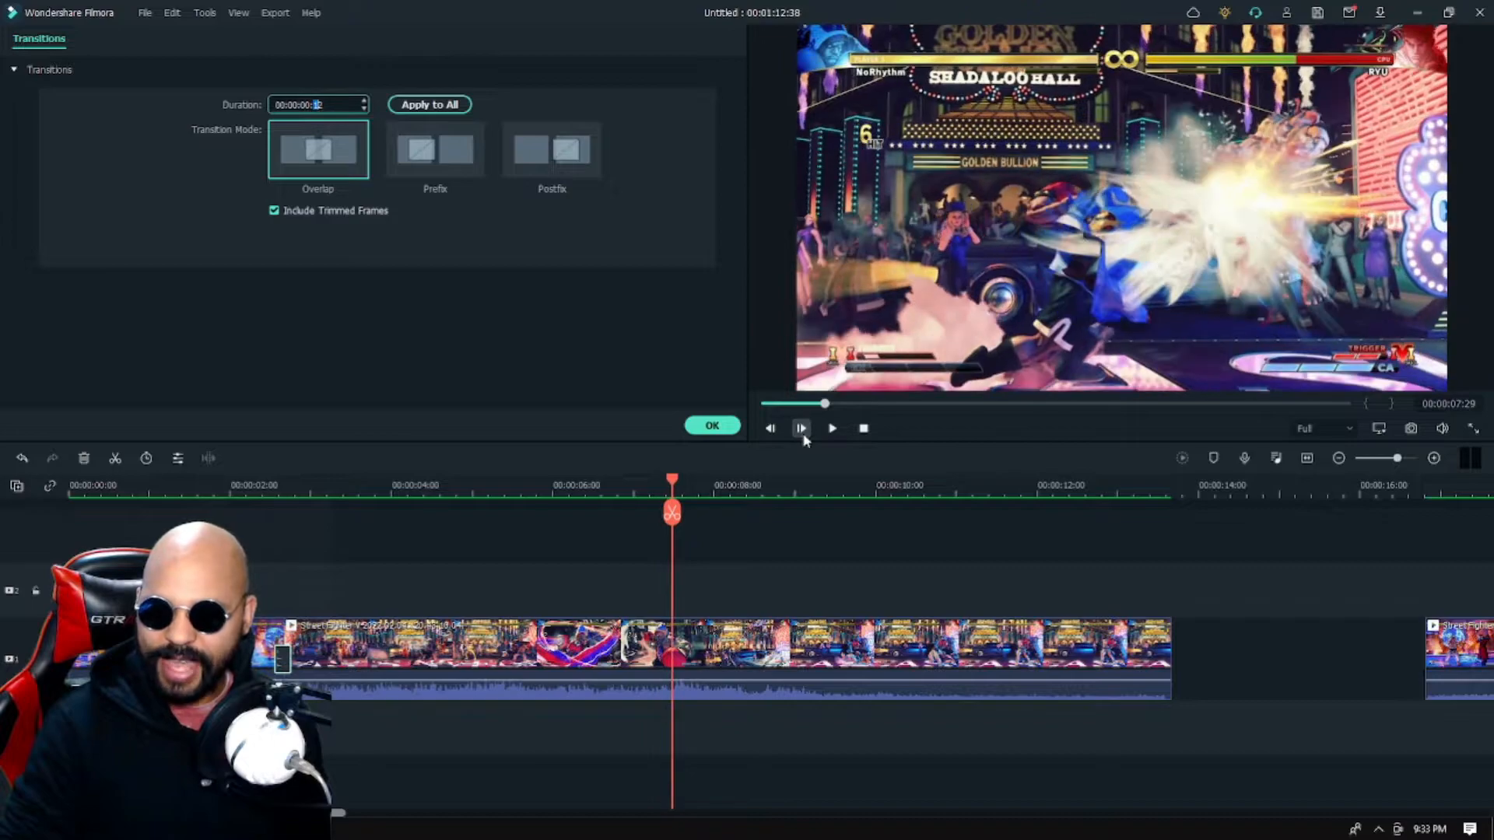
{"action": "left_click", "coordinate": [672, 513]}
{"action": "double_click", "coordinate": [708, 640]}
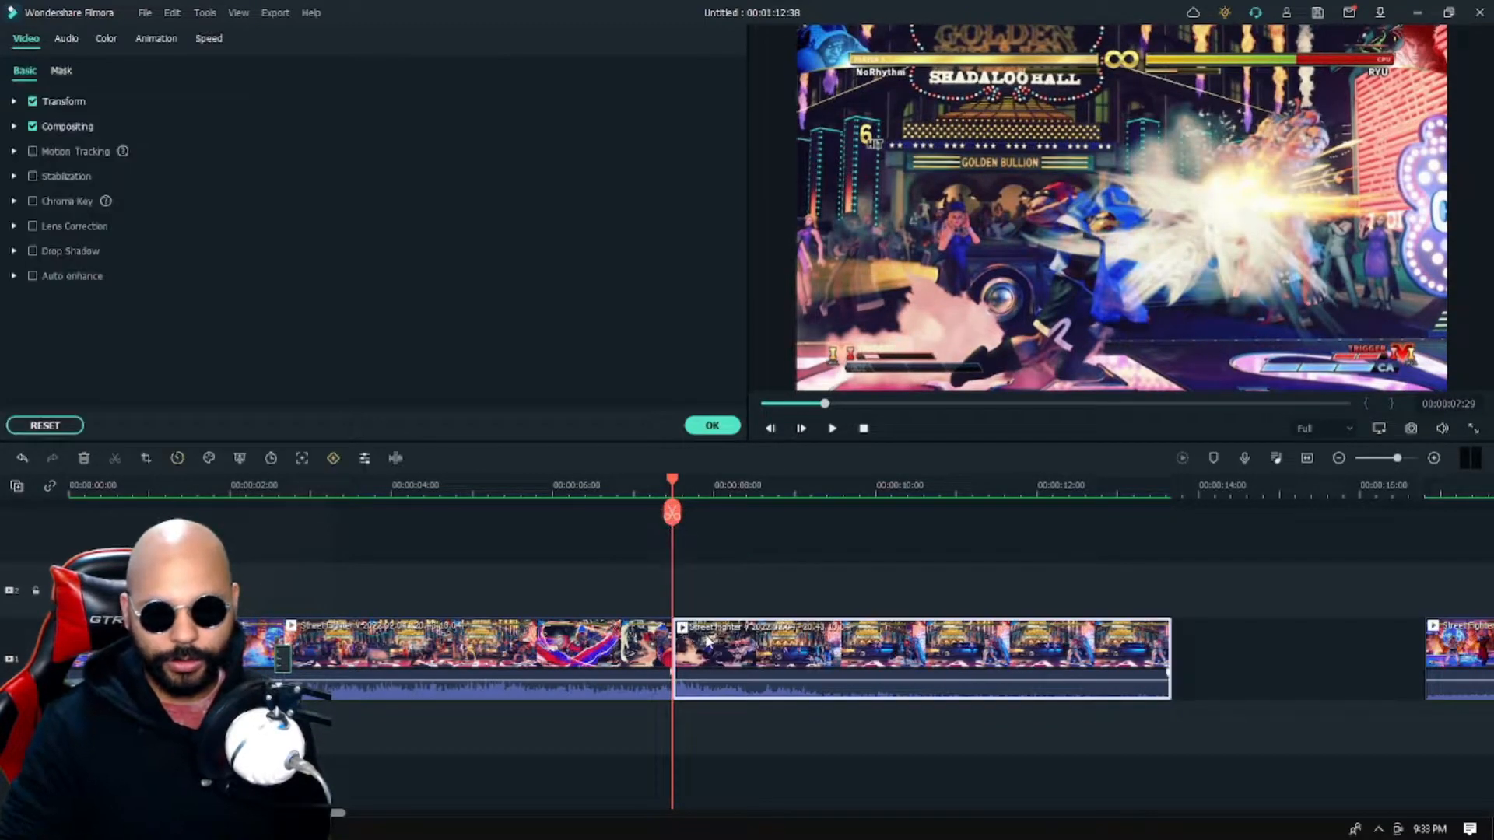
{"action": "key", "text": "shift+Delete"}
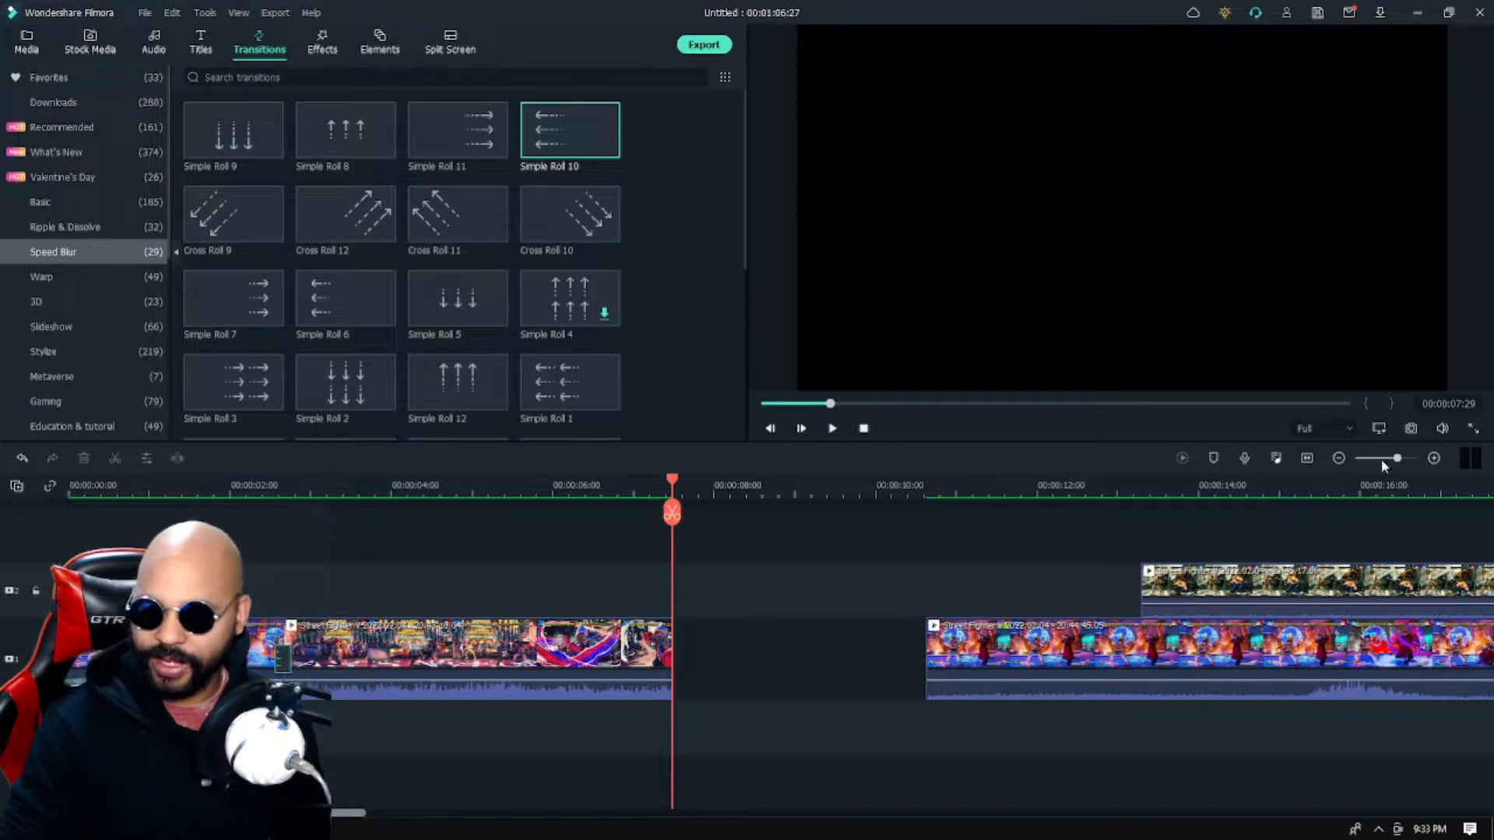
Move the upper-track clip later on the timeline, well past the end of the lower-track clips
{"action": "left_click_drag", "start_coordinate": [1398, 460], "coordinate": [1388, 459]}
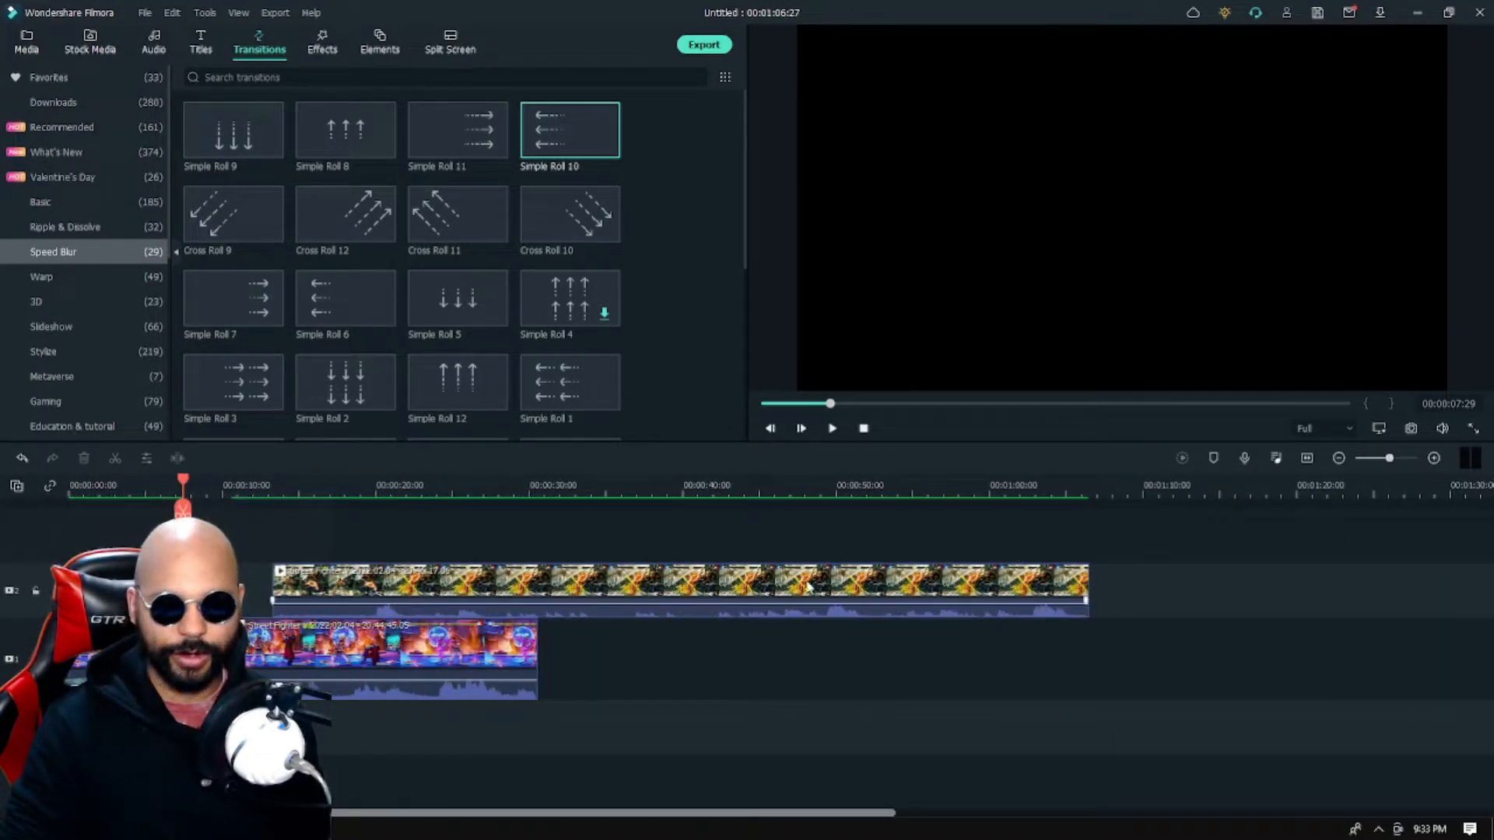
{"action": "left_click", "coordinate": [1320, 574]}
{"action": "left_click_drag", "start_coordinate": [389, 579], "coordinate": [1035, 580]}
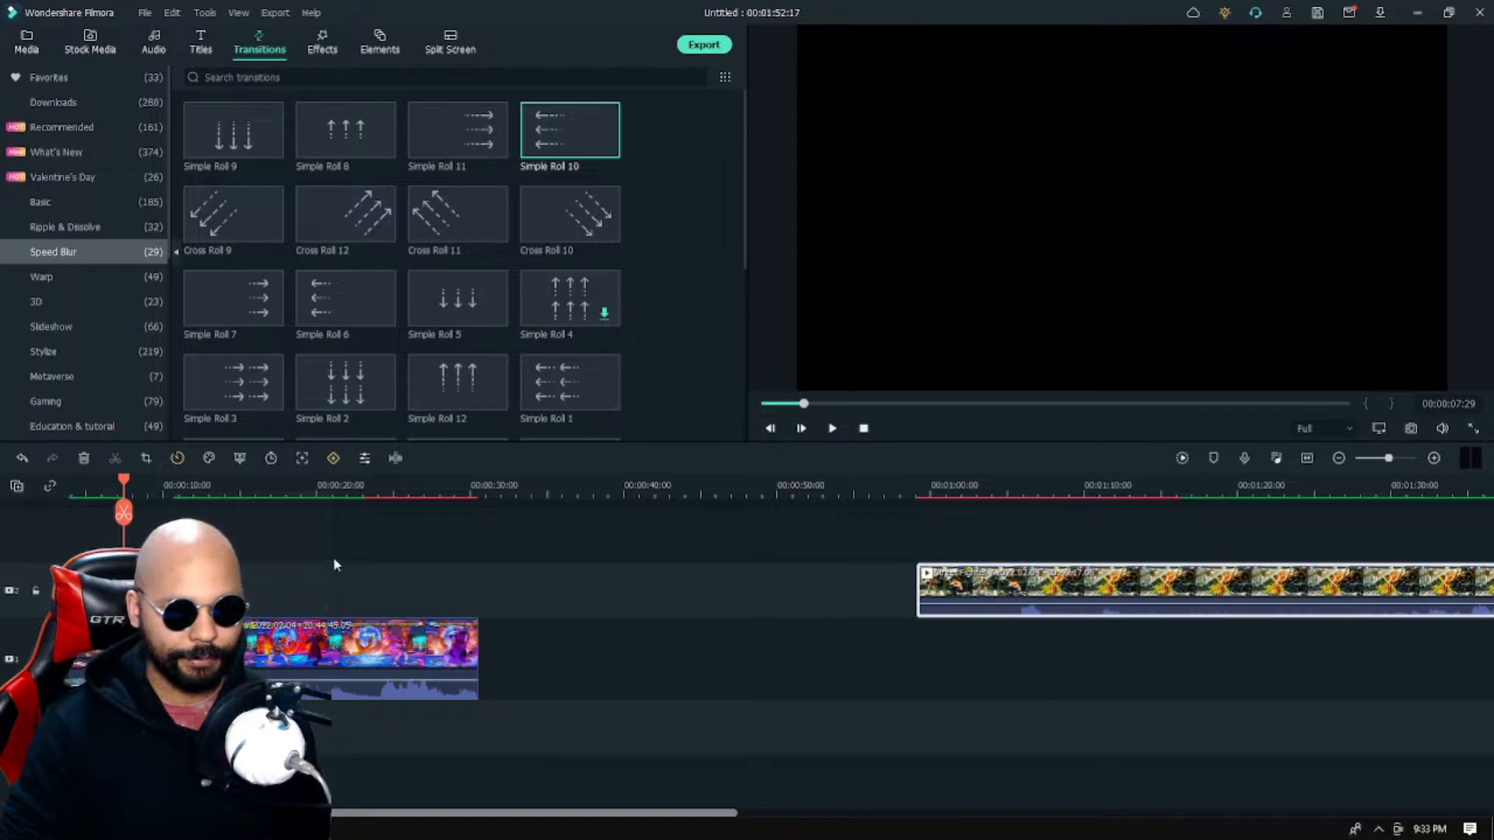
Split the third clip at 00:00:15:27 and delete the piece before the split
{"action": "left_click_drag", "start_coordinate": [132, 495], "coordinate": [247, 502]}
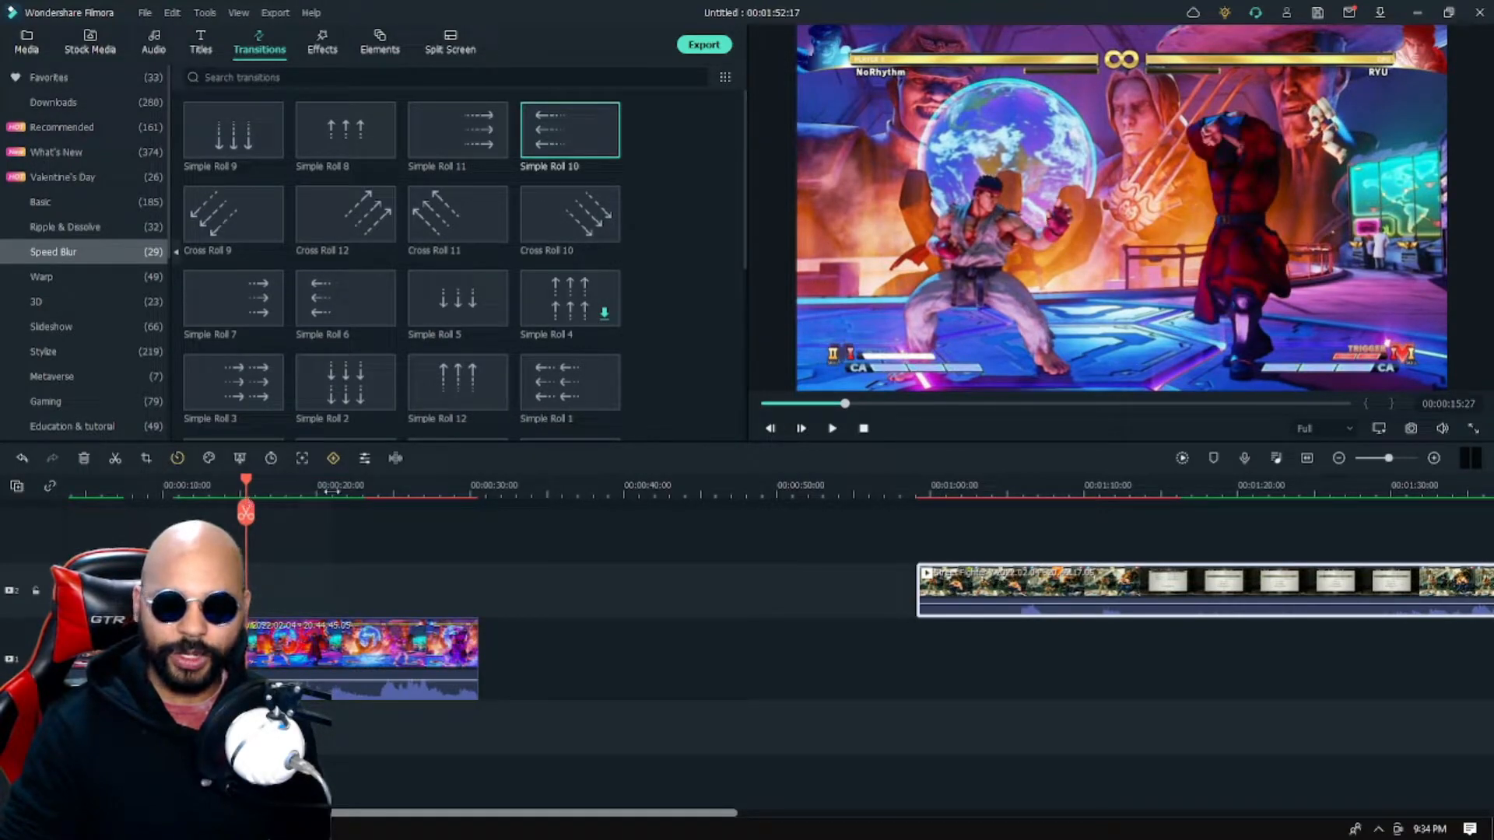
{"action": "left_click", "coordinate": [256, 645]}
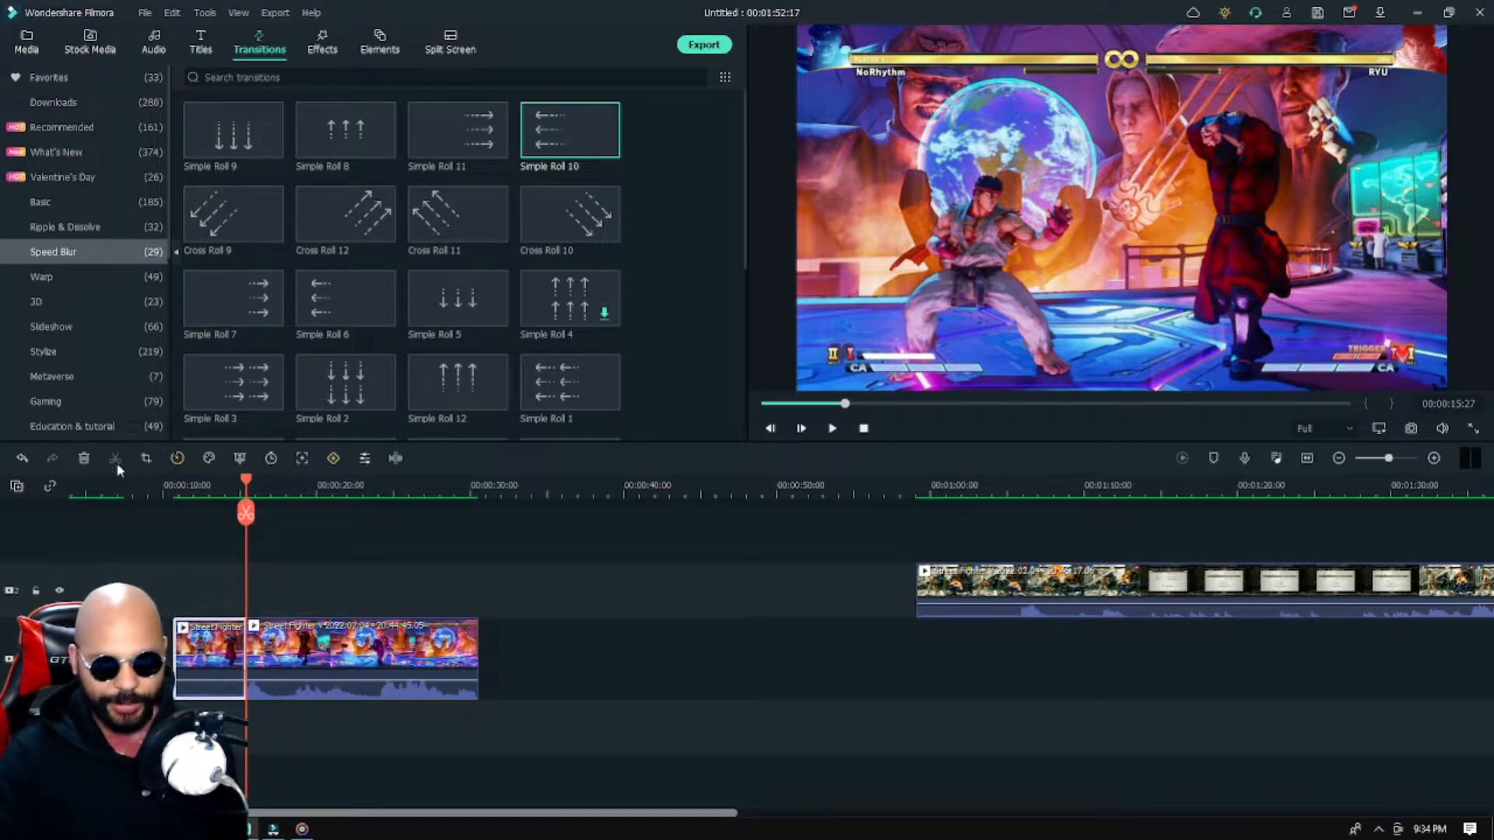
{"action": "left_click", "coordinate": [83, 459]}
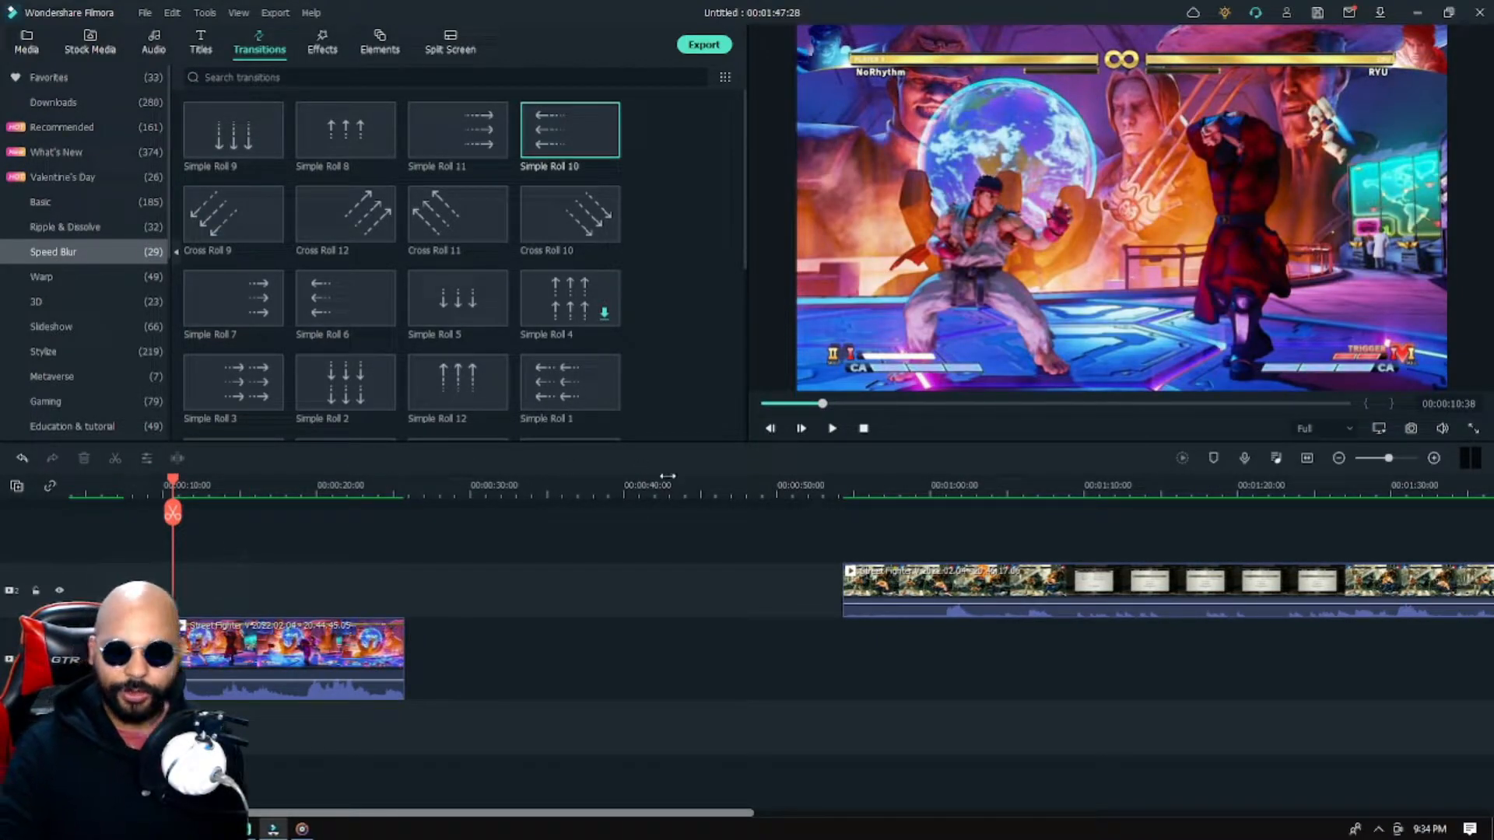
Step frame by frame through the third clip's opening to examine where the trigger flash begins, stopping at 00:00:10:47
{"action": "left_click", "coordinate": [802, 429]}
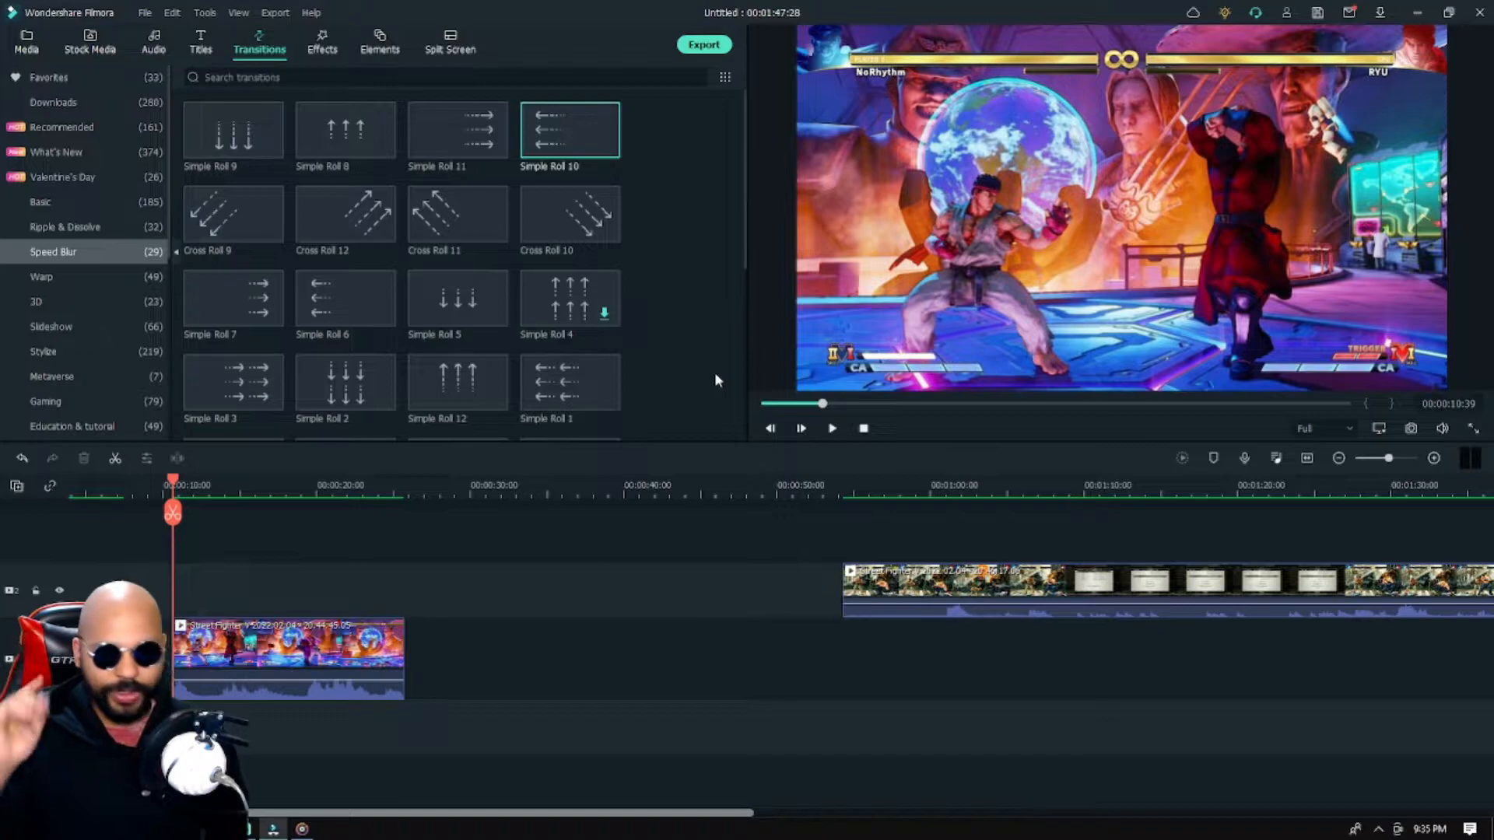
{"action": "left_click", "coordinate": [806, 431]}
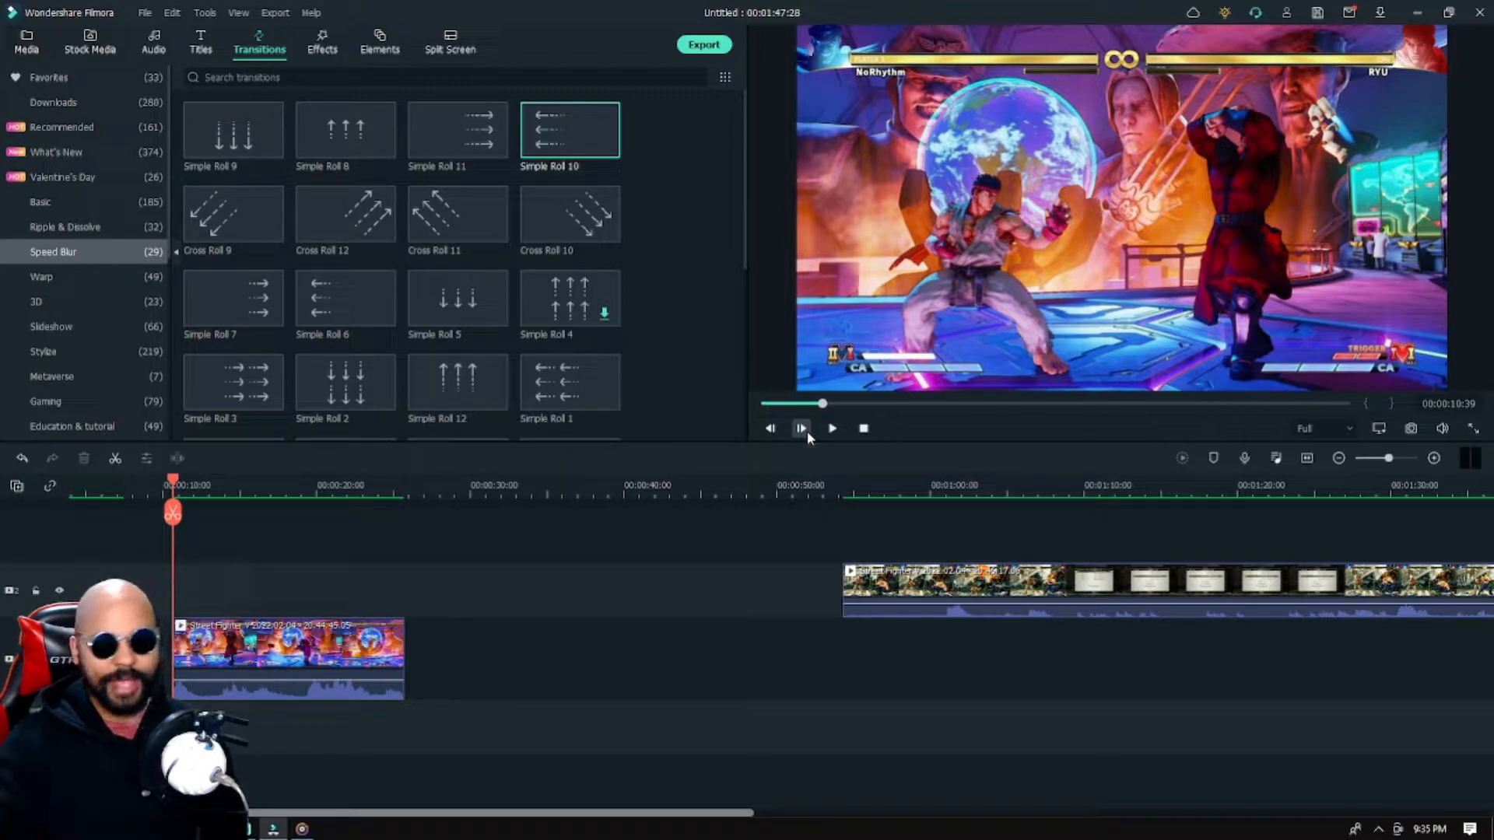
{"action": "left_click", "coordinate": [806, 431]}
{"action": "left_click", "coordinate": [806, 431]}
{"action": "left_click", "coordinate": [806, 431]}
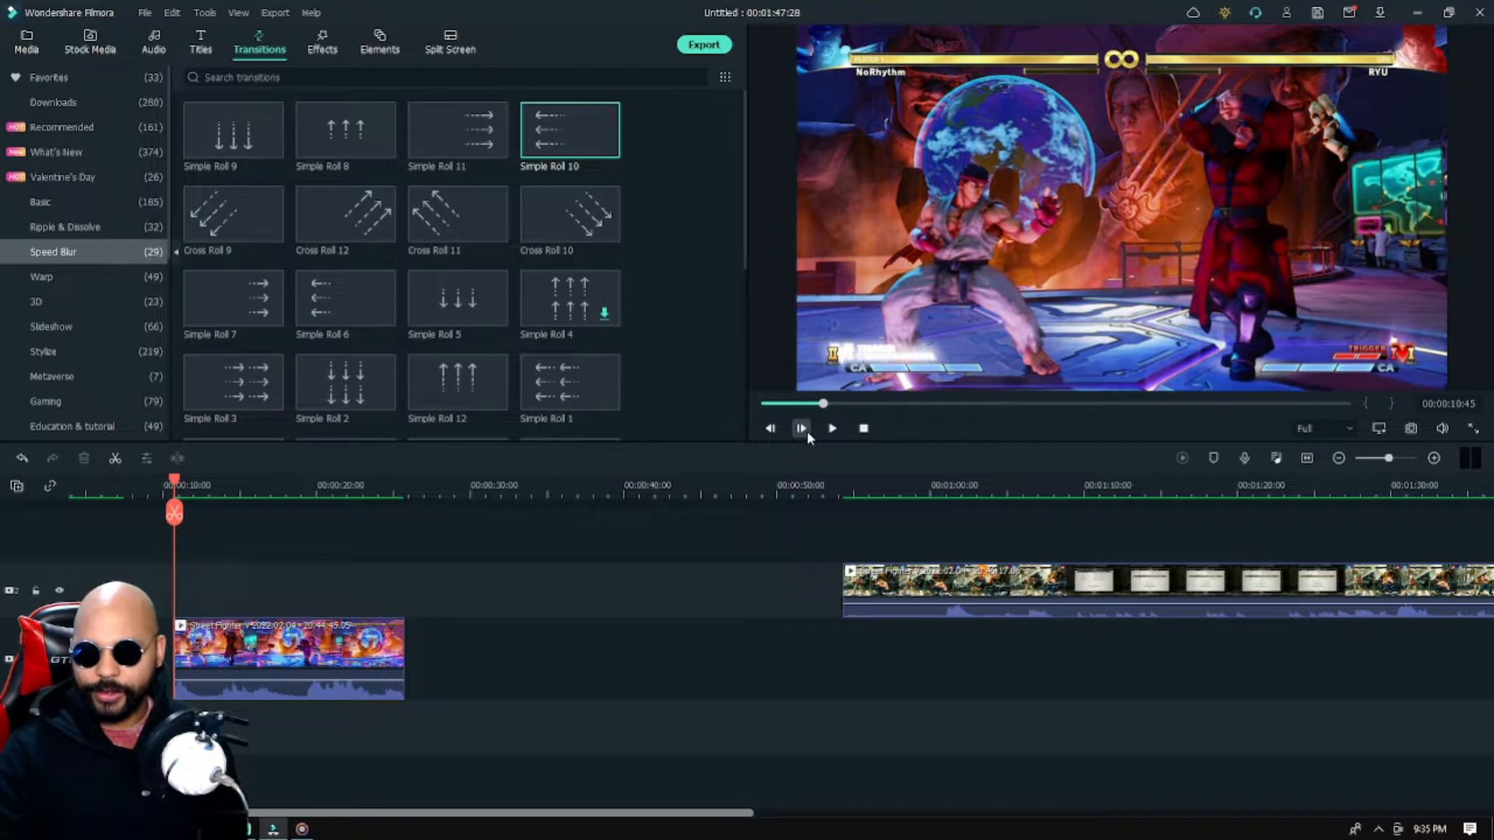
{"action": "left_click", "coordinate": [806, 431]}
{"action": "left_click", "coordinate": [806, 431]}
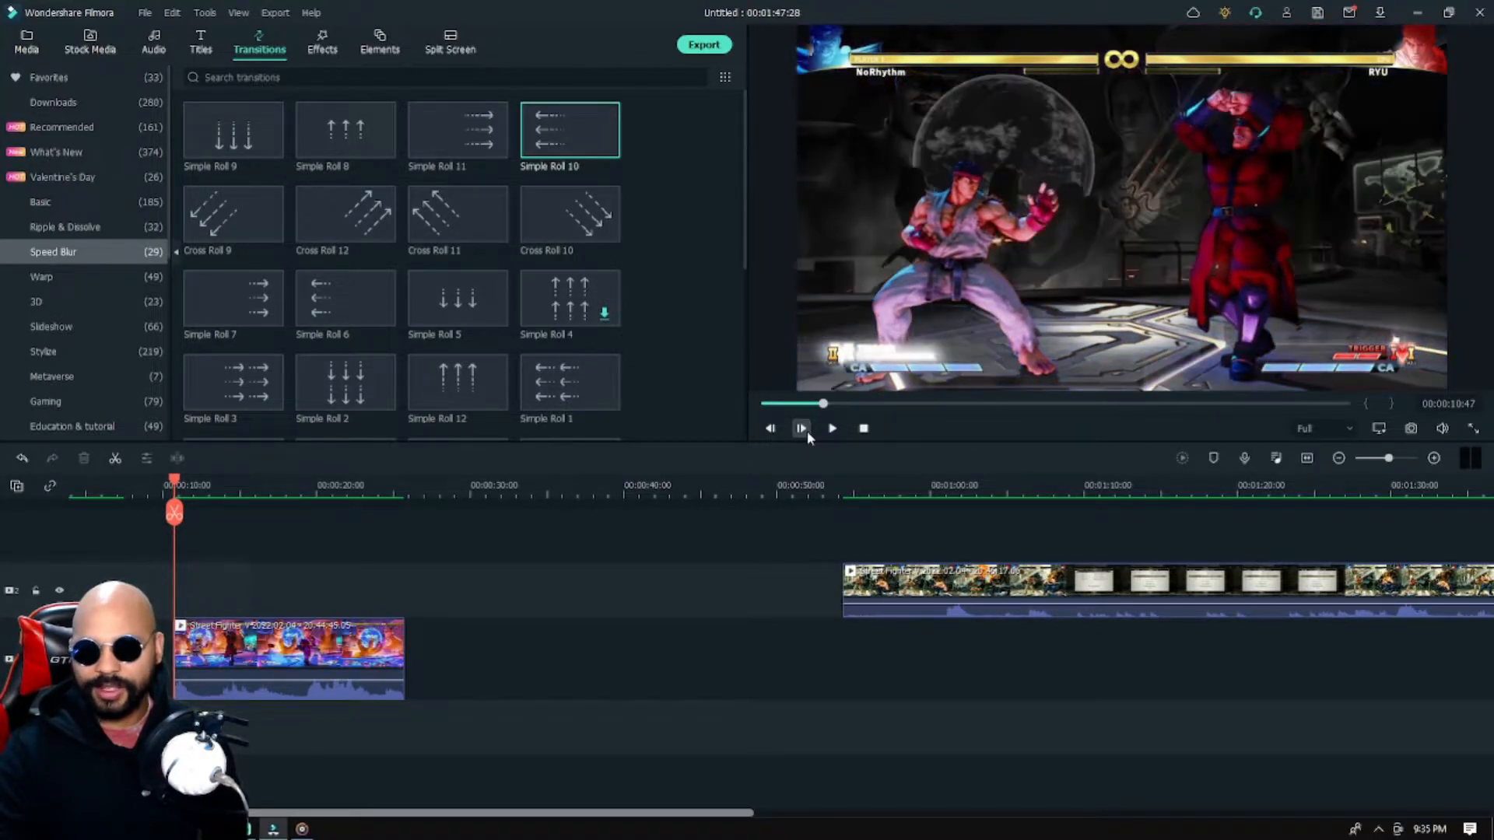
{"action": "left_click", "coordinate": [806, 431]}
{"action": "left_click", "coordinate": [806, 431]}
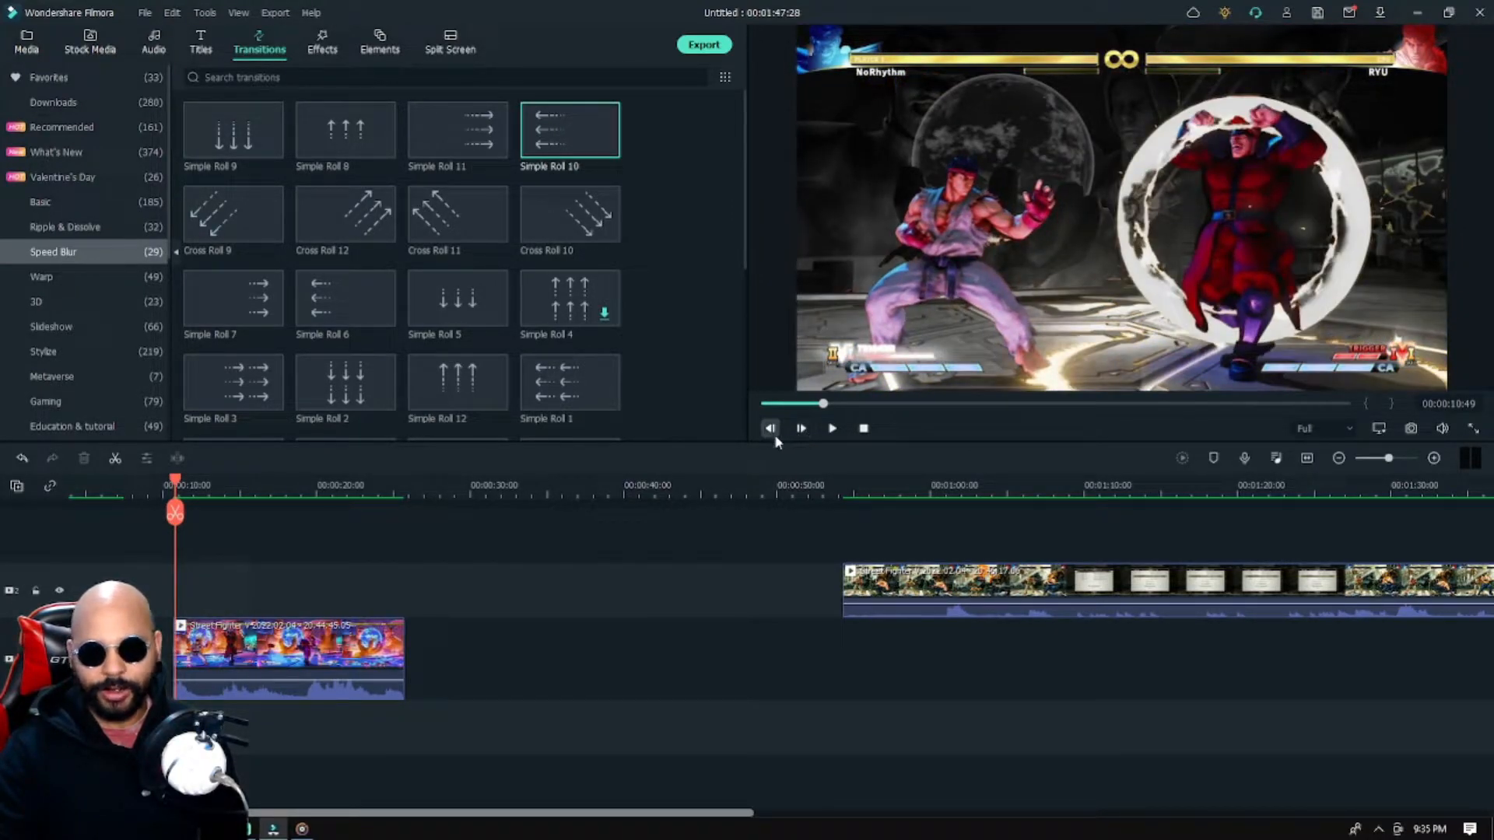
{"action": "left_click", "coordinate": [771, 428]}
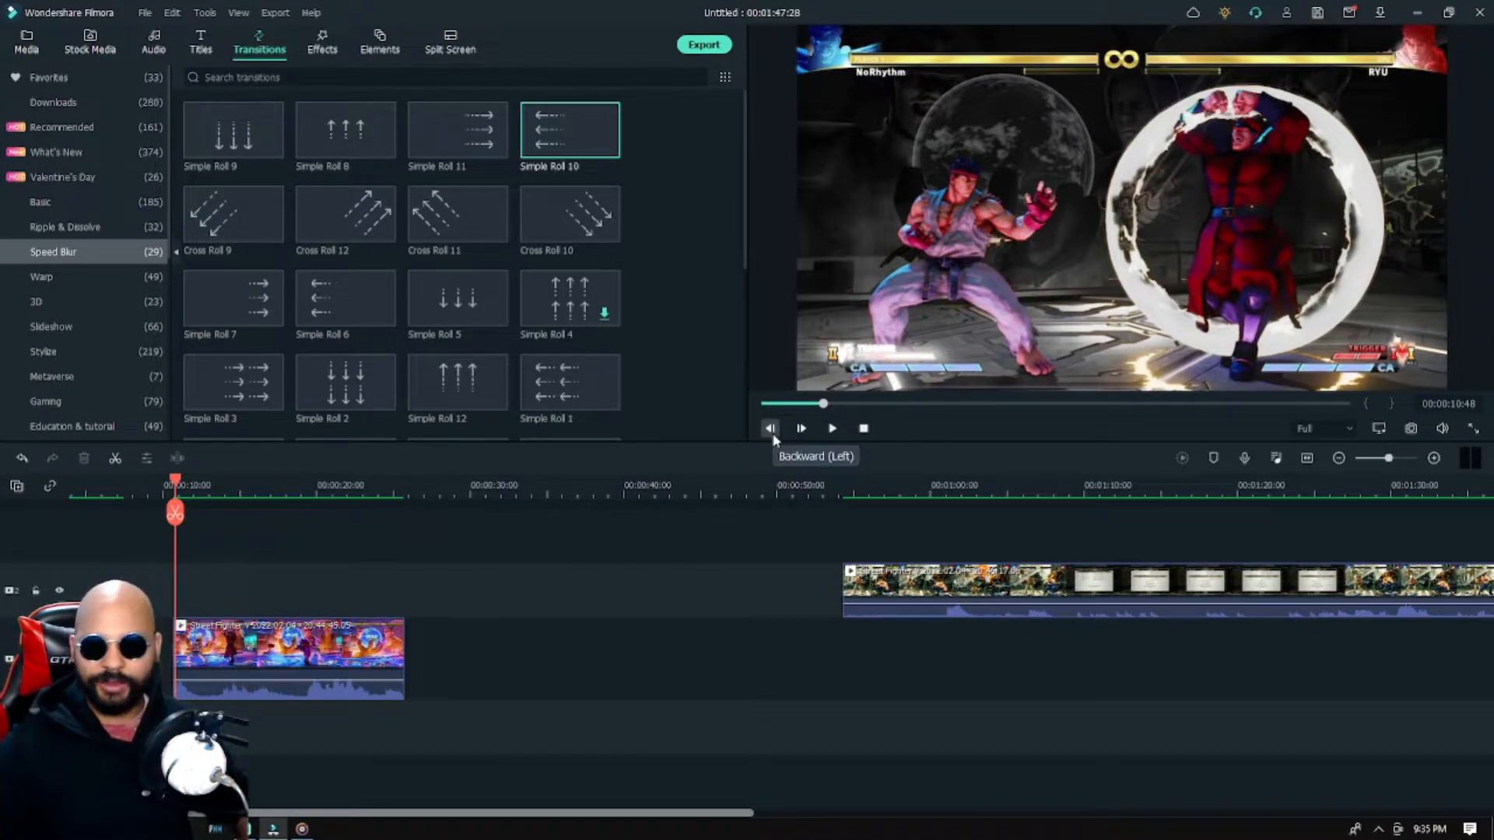
{"action": "left_click", "coordinate": [773, 437]}
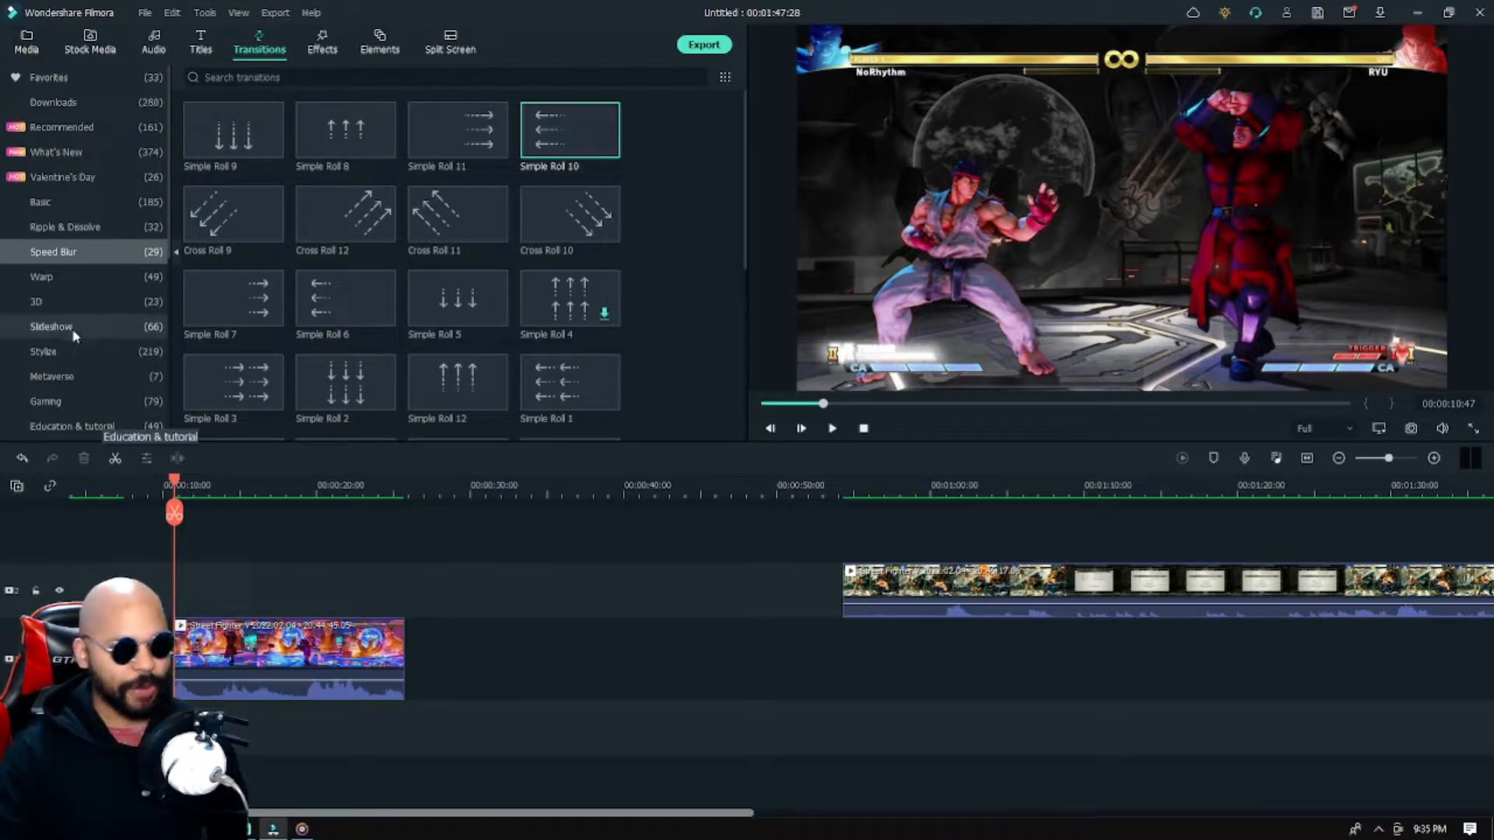
Add the Chaos 2 shake filter on the upper track and align its start with the start of the third clip
{"action": "left_click", "coordinate": [321, 44]}
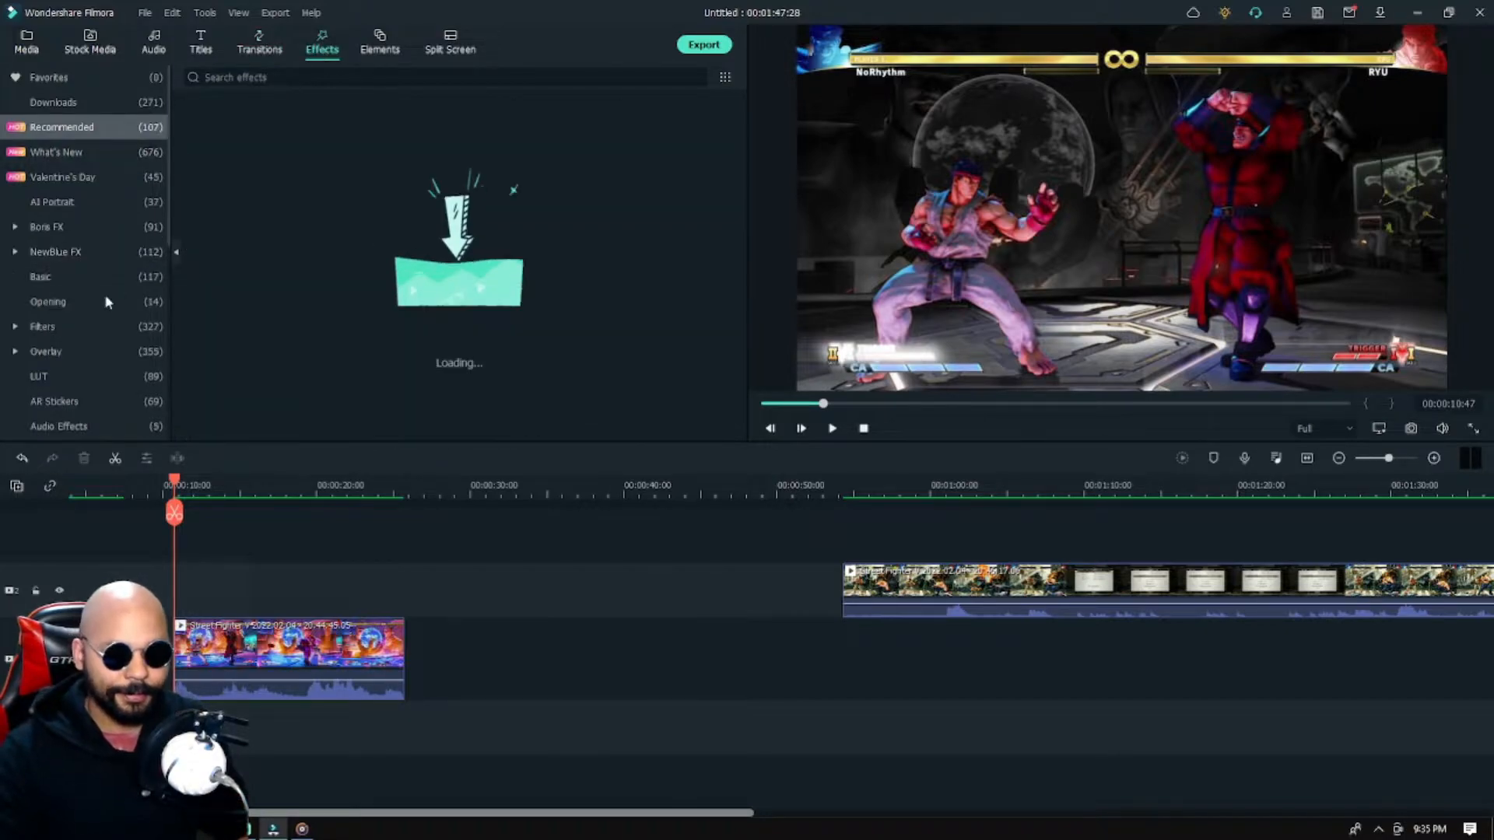
{"action": "left_click", "coordinate": [101, 325]}
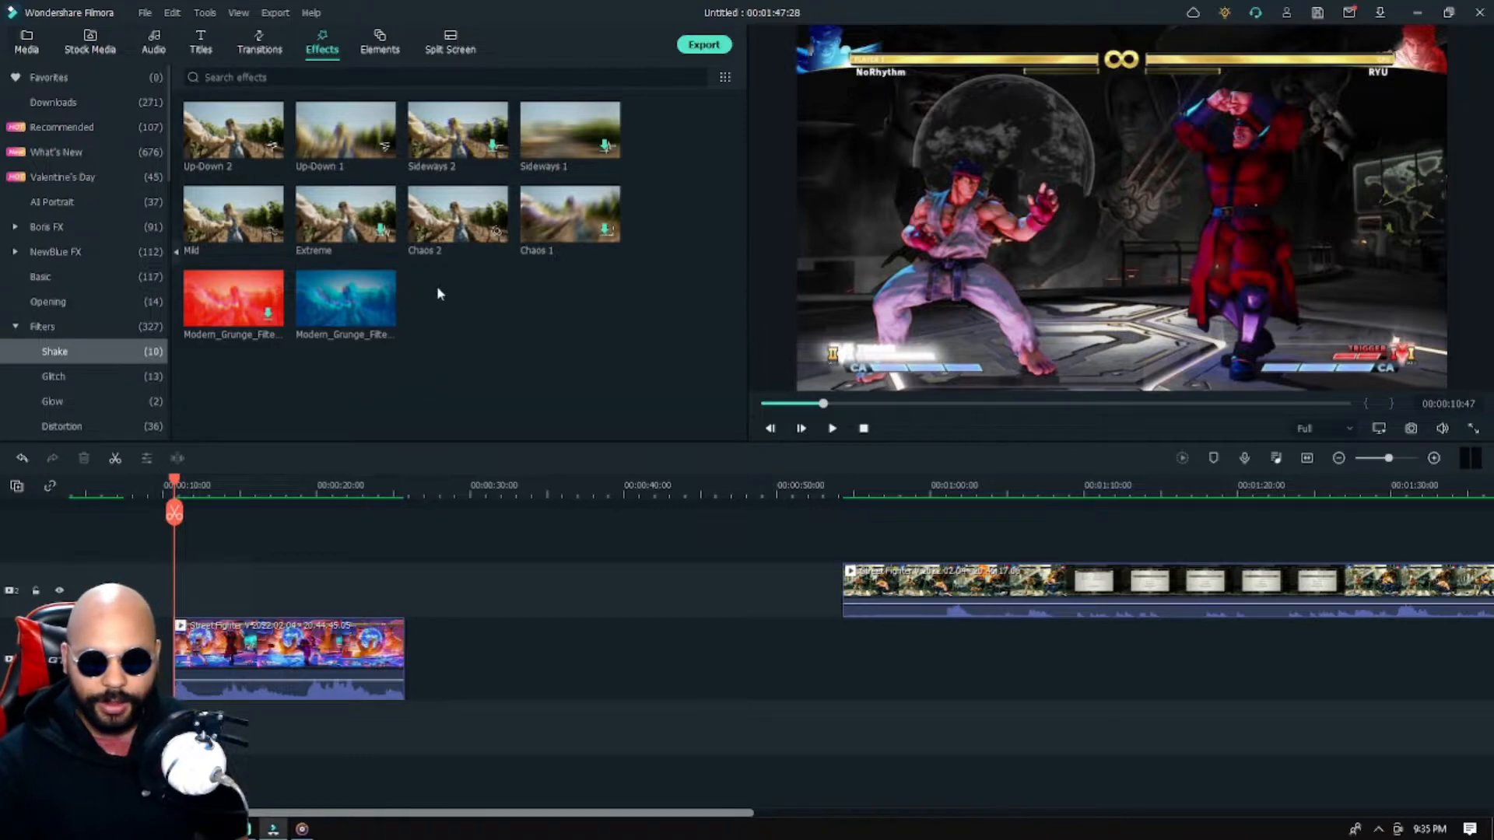
{"action": "left_click_drag", "start_coordinate": [448, 247], "coordinate": [181, 609]}
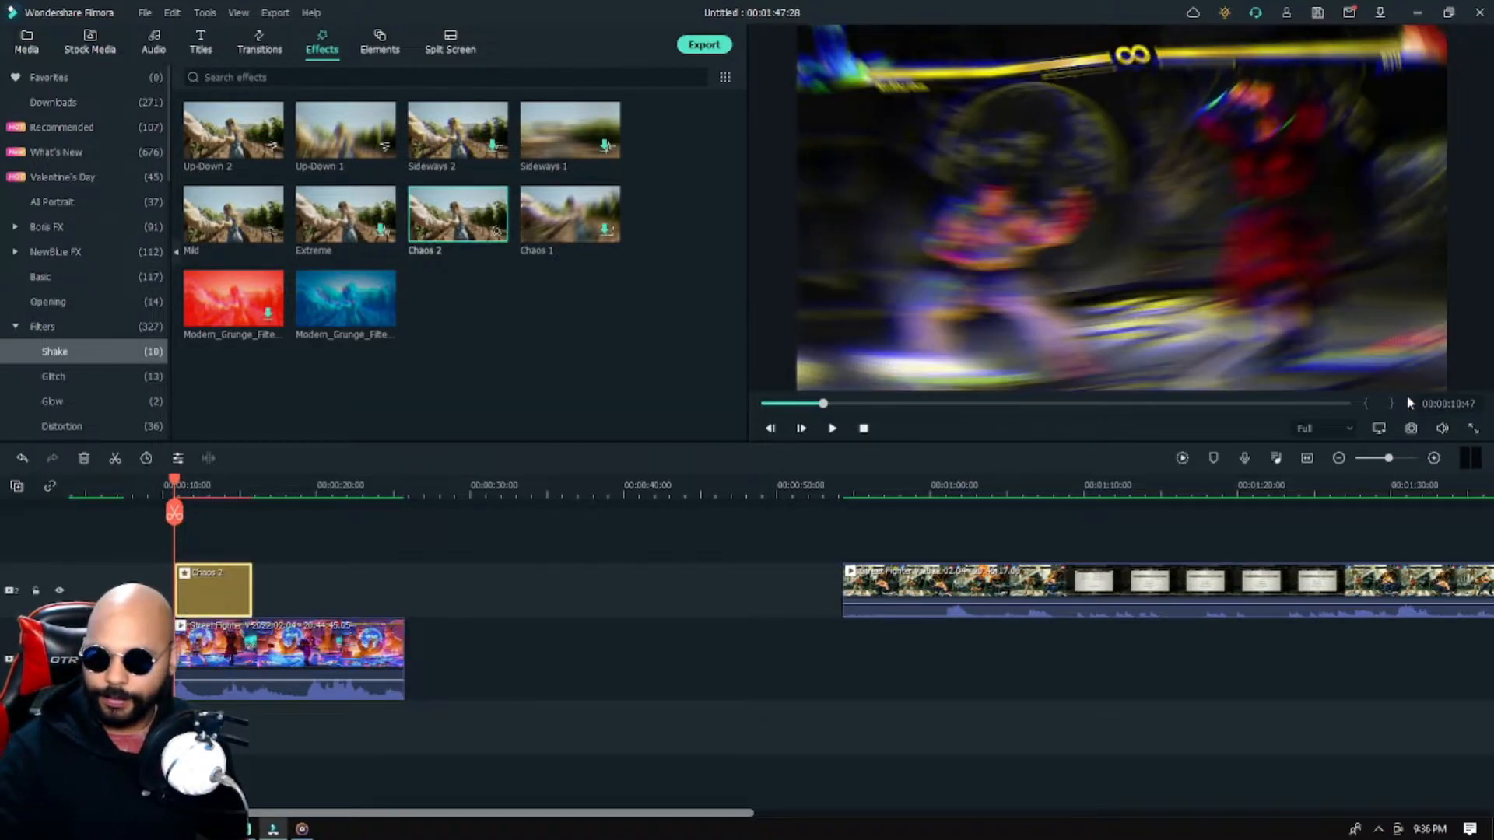
{"action": "left_click_drag", "start_coordinate": [1392, 463], "coordinate": [1397, 463]}
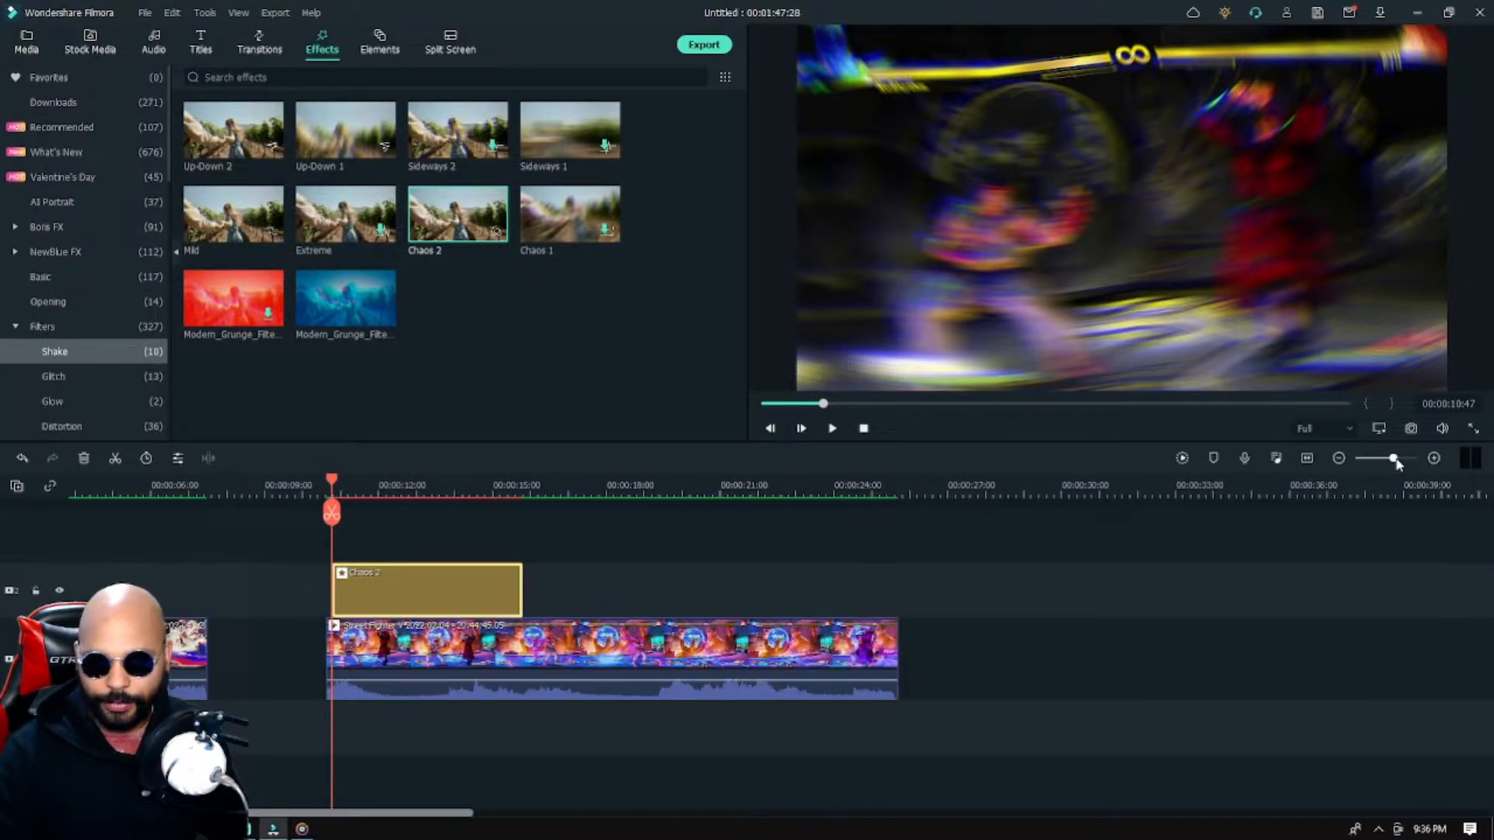
{"action": "left_click_drag", "start_coordinate": [365, 591], "coordinate": [360, 591]}
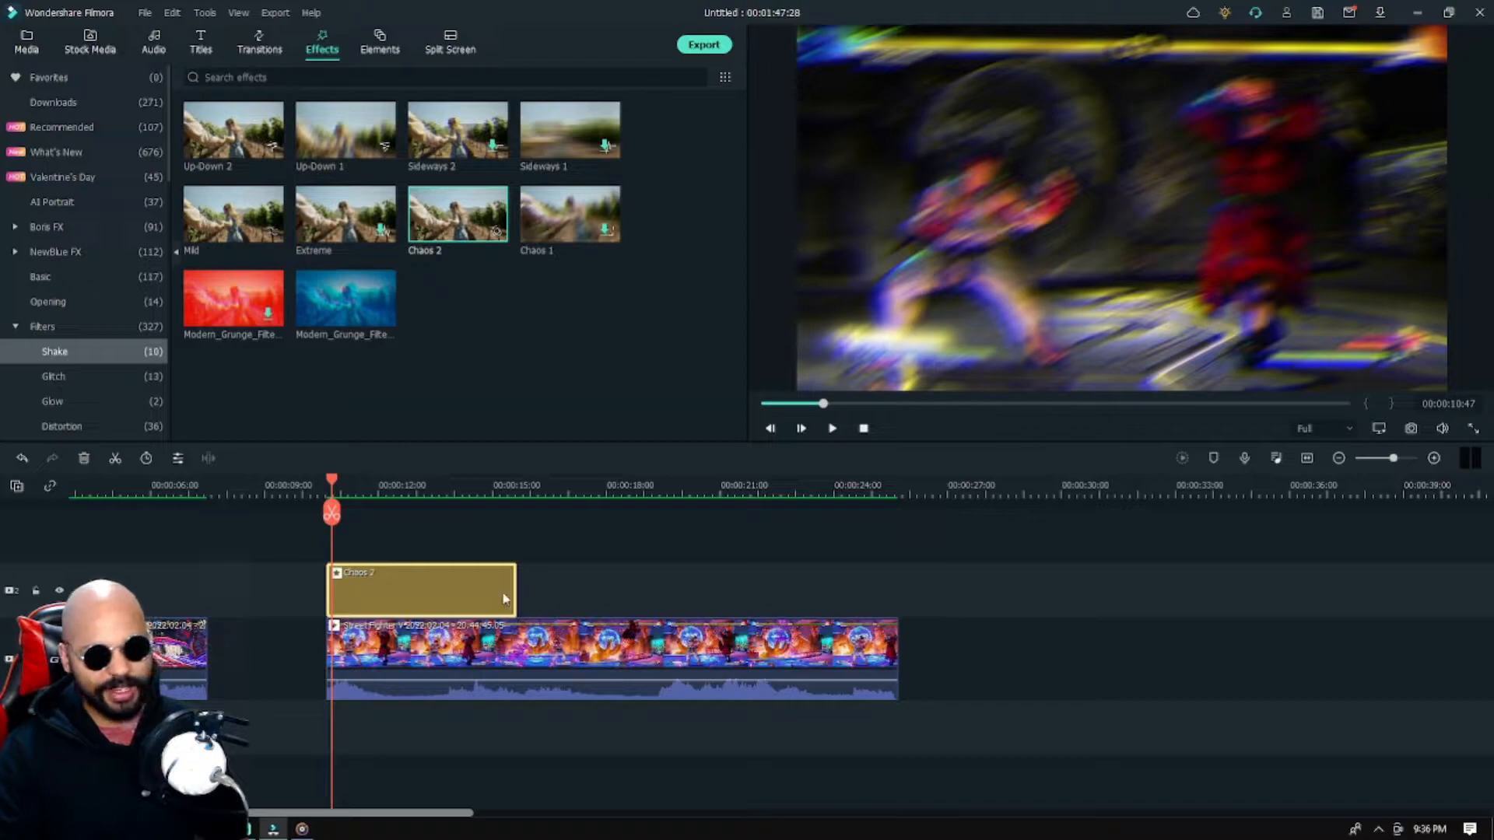
Split the Chaos 2 effect at 00:00:11:18 and delete the part after the split
{"action": "left_click_drag", "start_coordinate": [332, 486], "coordinate": [340, 487]}
{"action": "left_click_drag", "start_coordinate": [346, 487], "coordinate": [353, 487]}
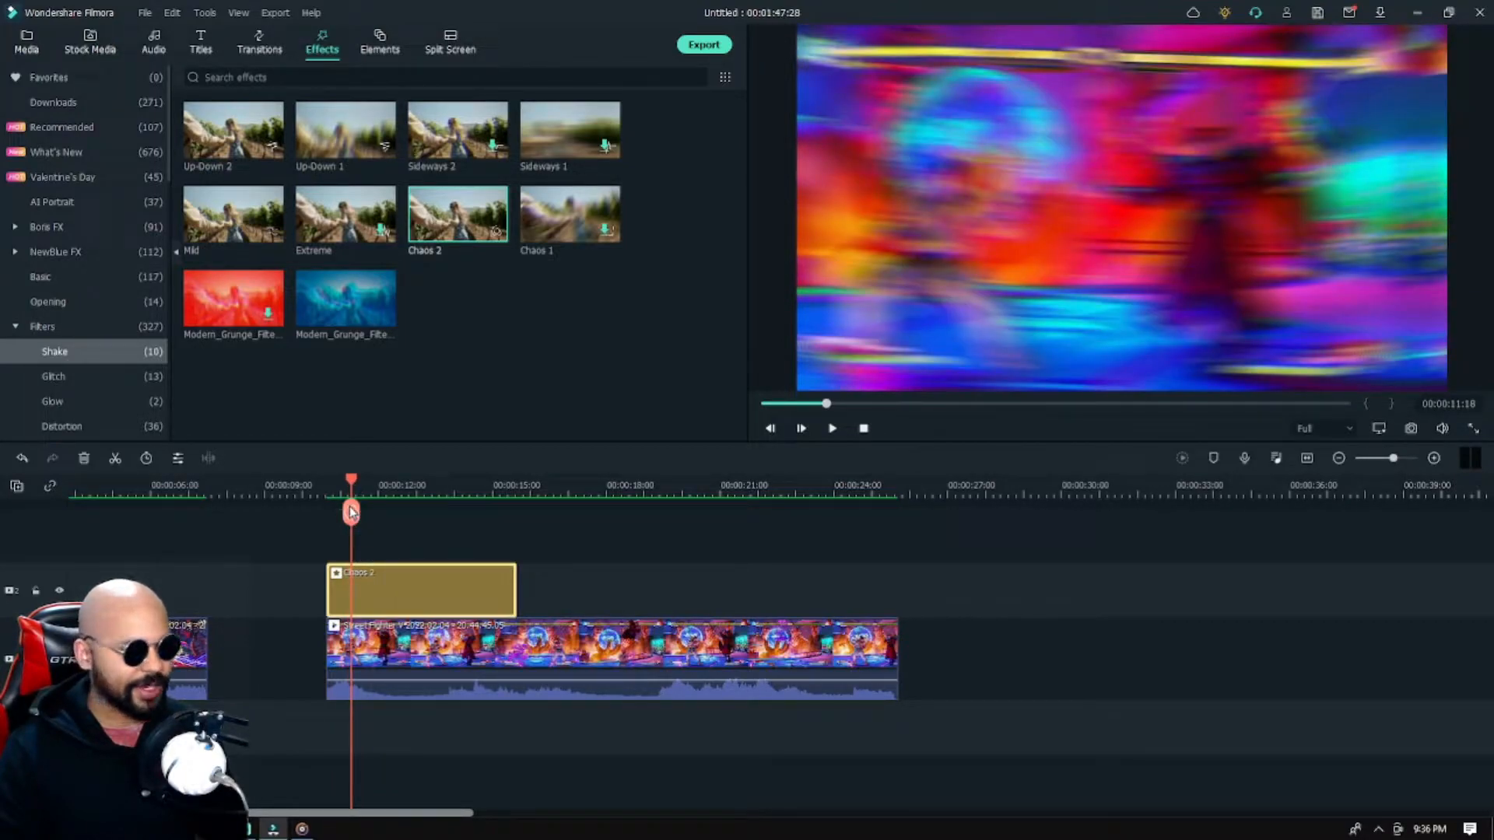
{"action": "left_click", "coordinate": [351, 511]}
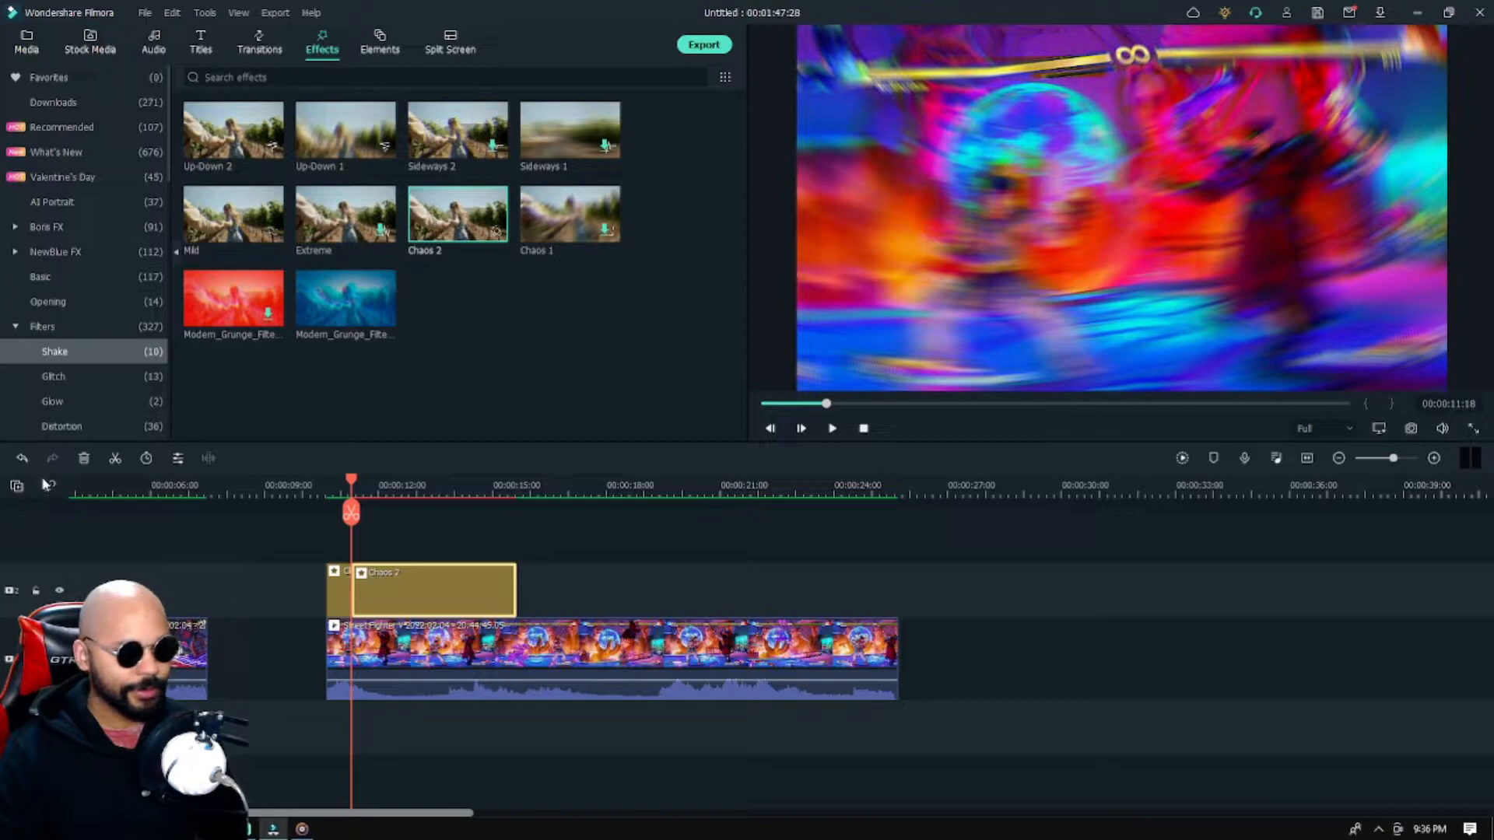
{"action": "left_click", "coordinate": [84, 458]}
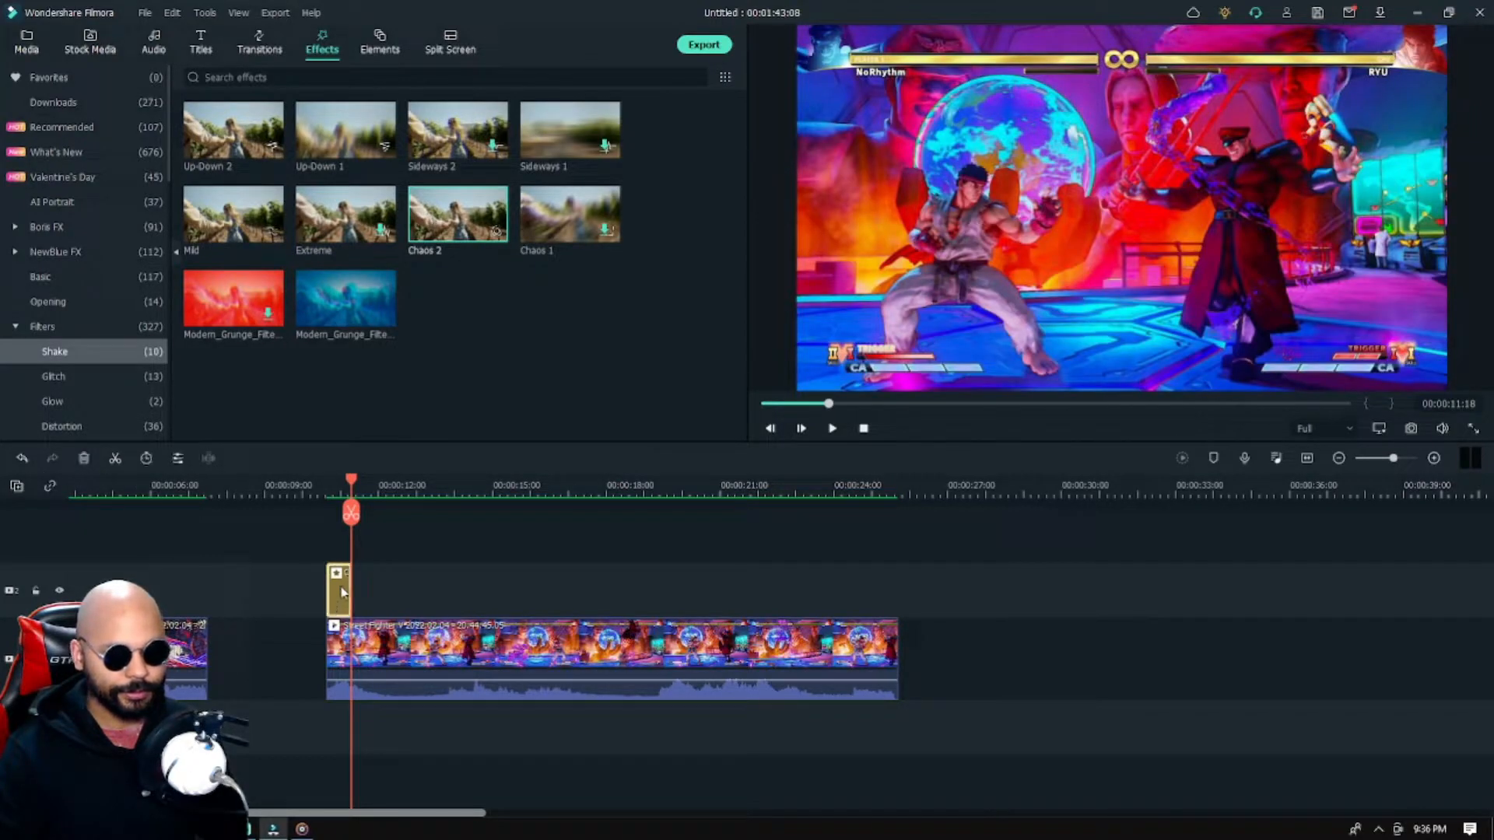
Trim the end of the Chaos 2 effect to about half its length and preview the third clip's opening
{"action": "double_click", "coordinate": [339, 594]}
{"action": "left_click_drag", "start_coordinate": [327, 585], "coordinate": [340, 591]}
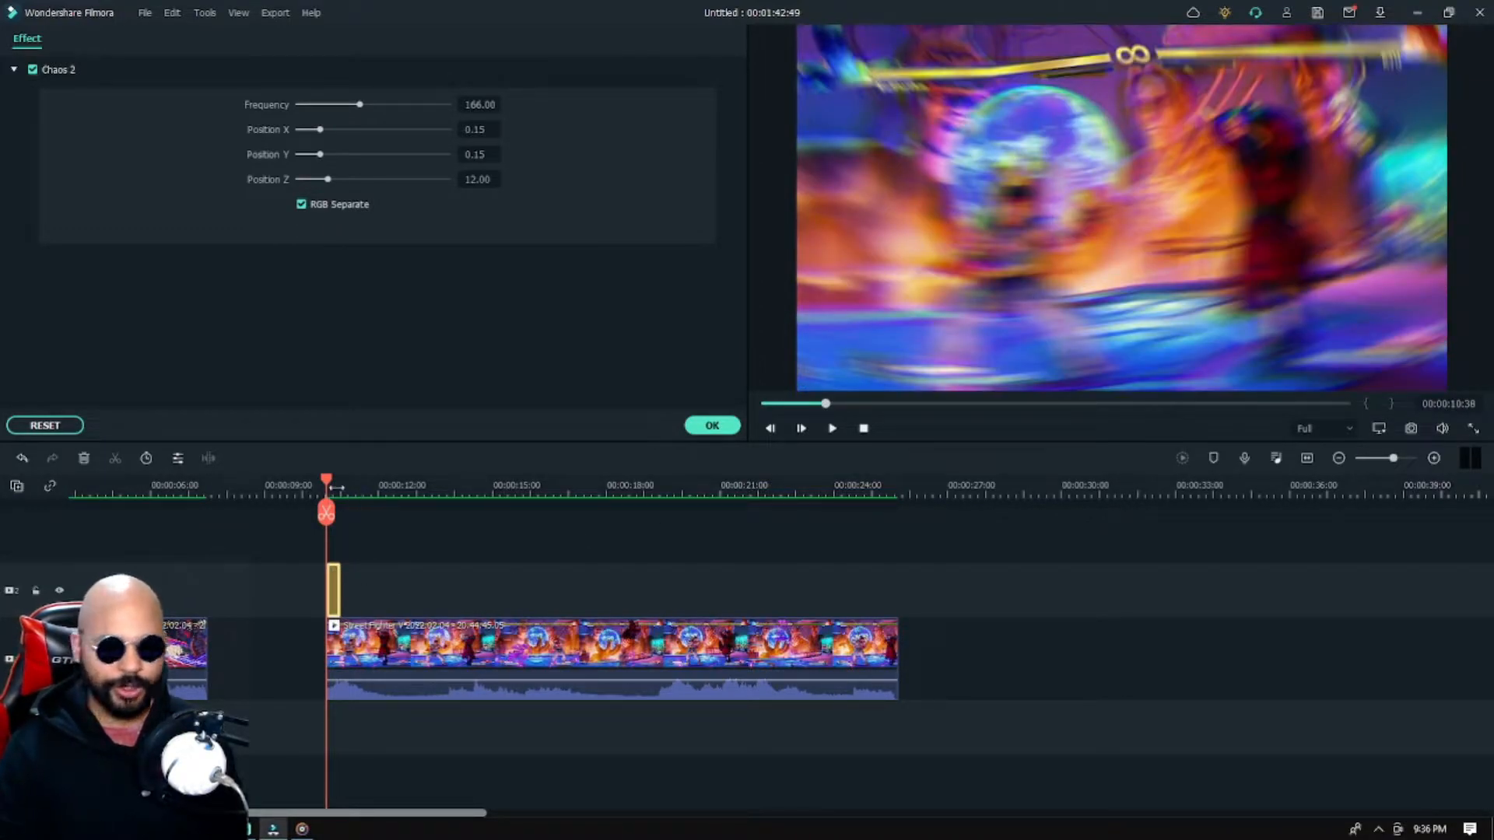
{"action": "left_click", "coordinate": [831, 428]}
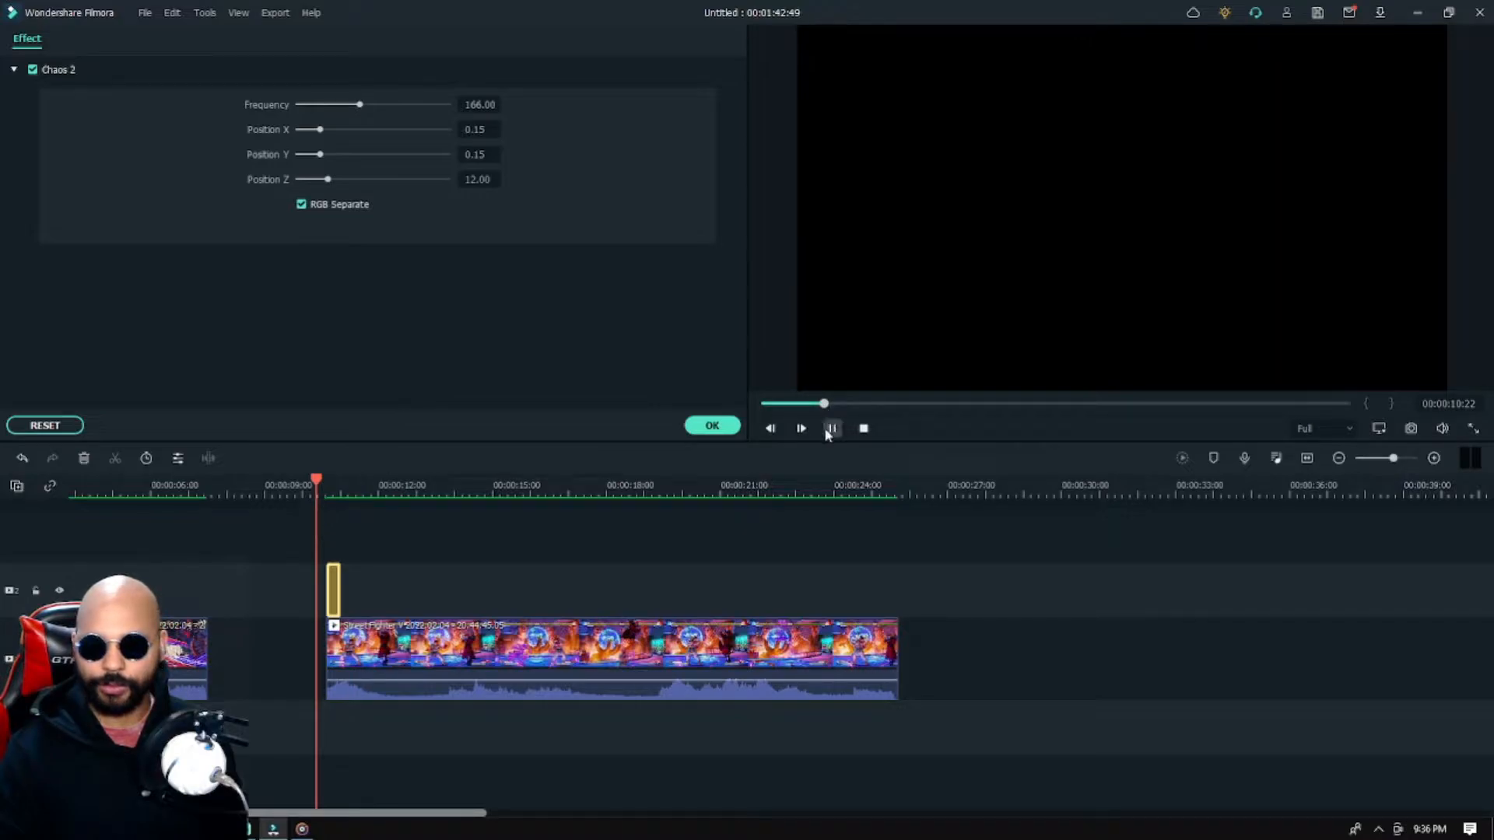
{"action": "left_click", "coordinate": [831, 428]}
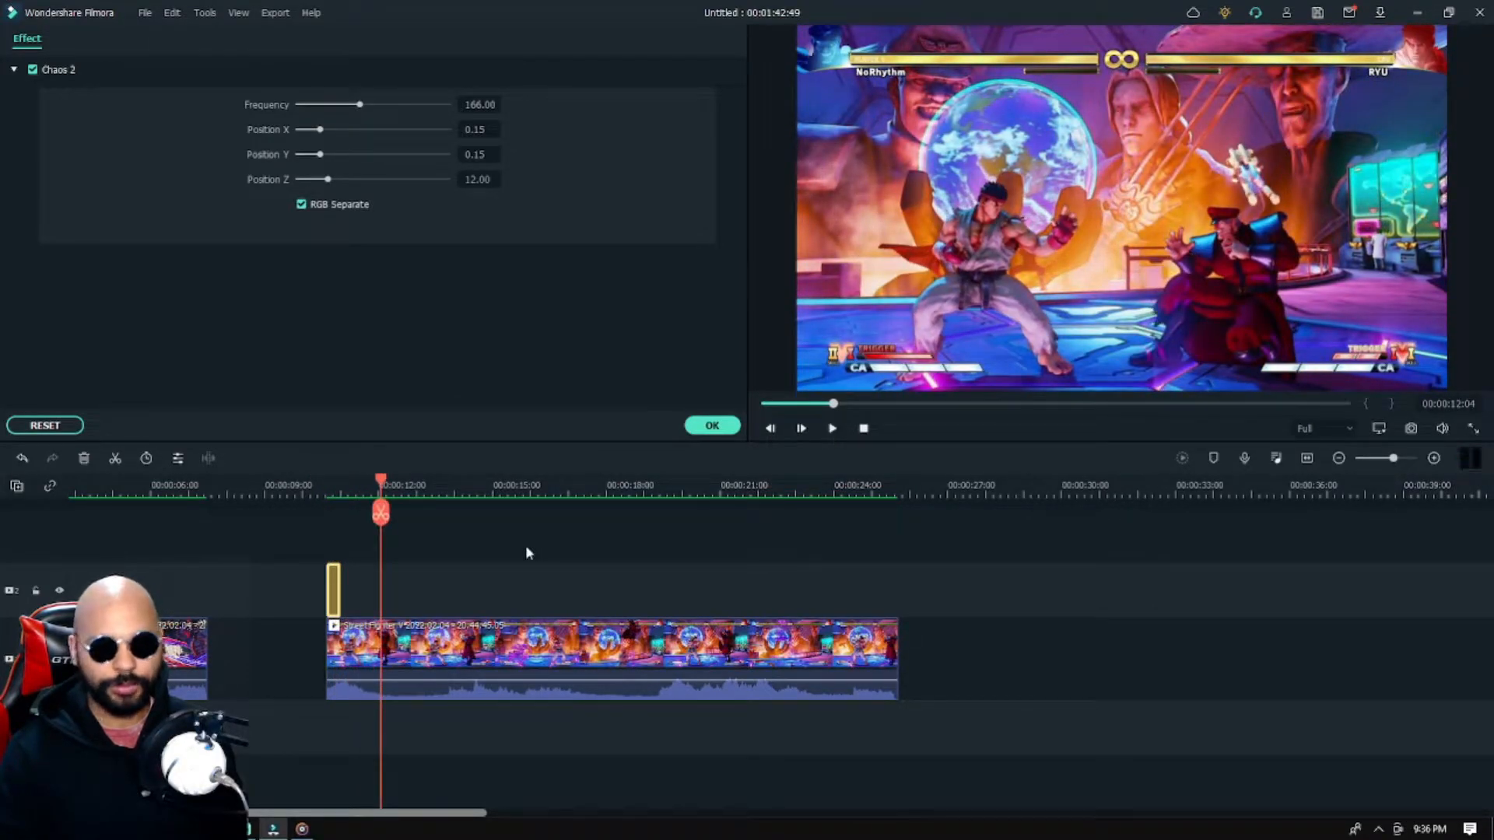
{"action": "left_click", "coordinate": [322, 488]}
{"action": "left_click", "coordinate": [831, 428]}
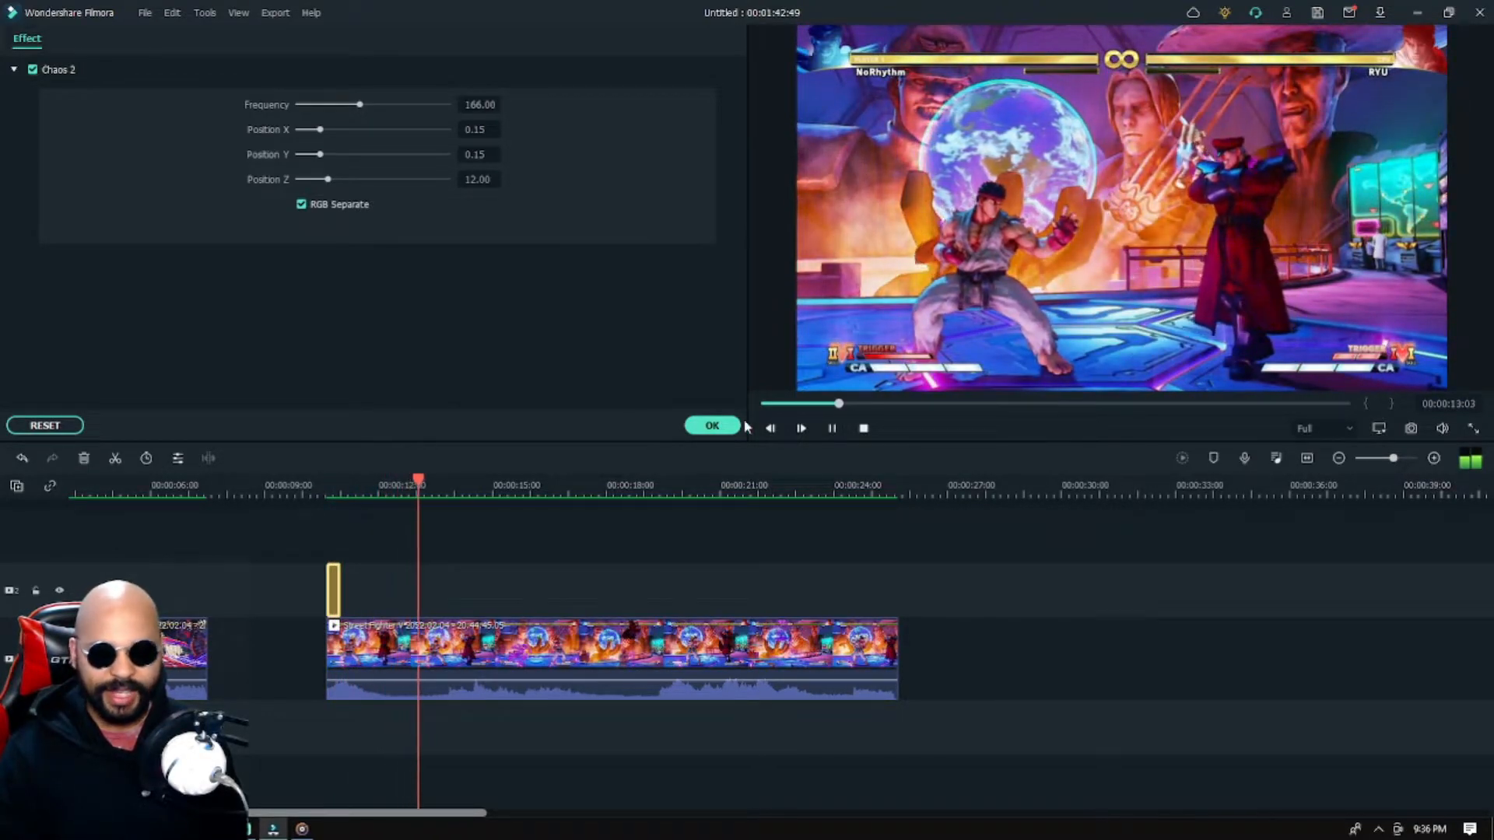
{"action": "left_click", "coordinate": [831, 428]}
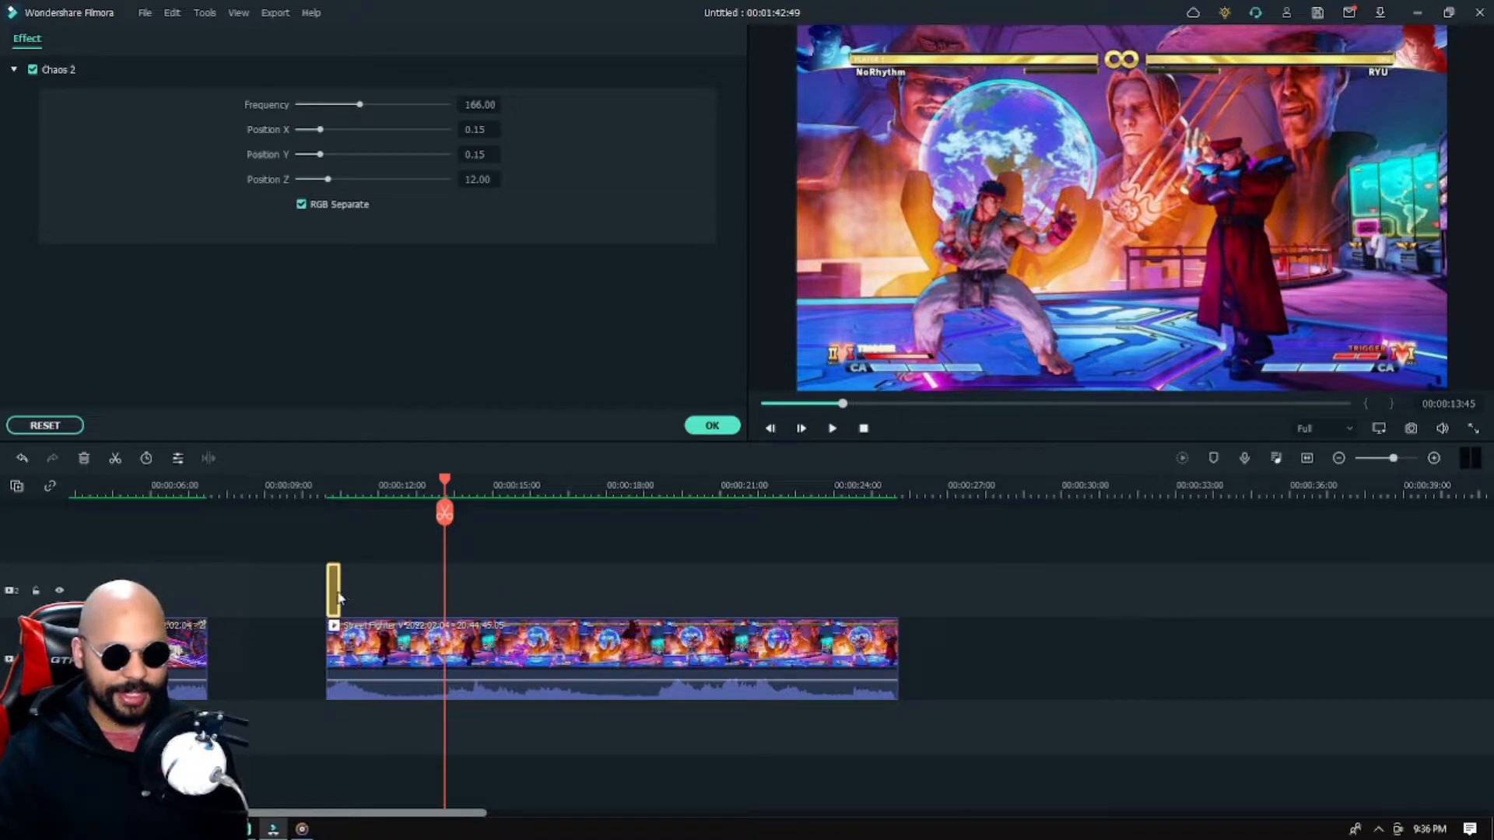
Shorten the Chaos 2 effect slightly more at its end and preview it from 00:00:10:13
{"action": "left_click_drag", "start_coordinate": [340, 590], "coordinate": [337, 596]}
{"action": "left_click", "coordinate": [310, 484]}
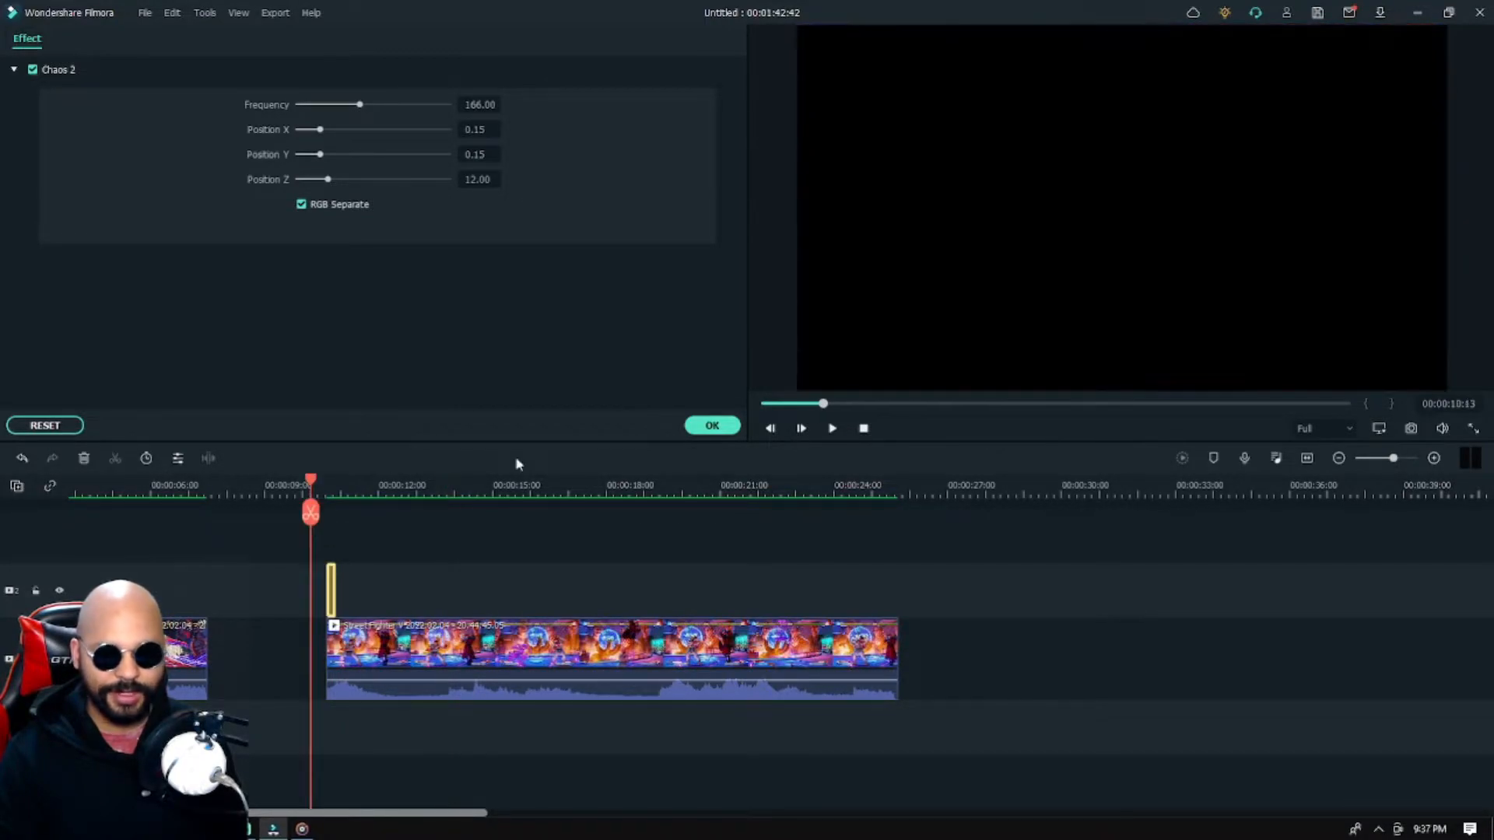
{"action": "left_click", "coordinate": [832, 428]}
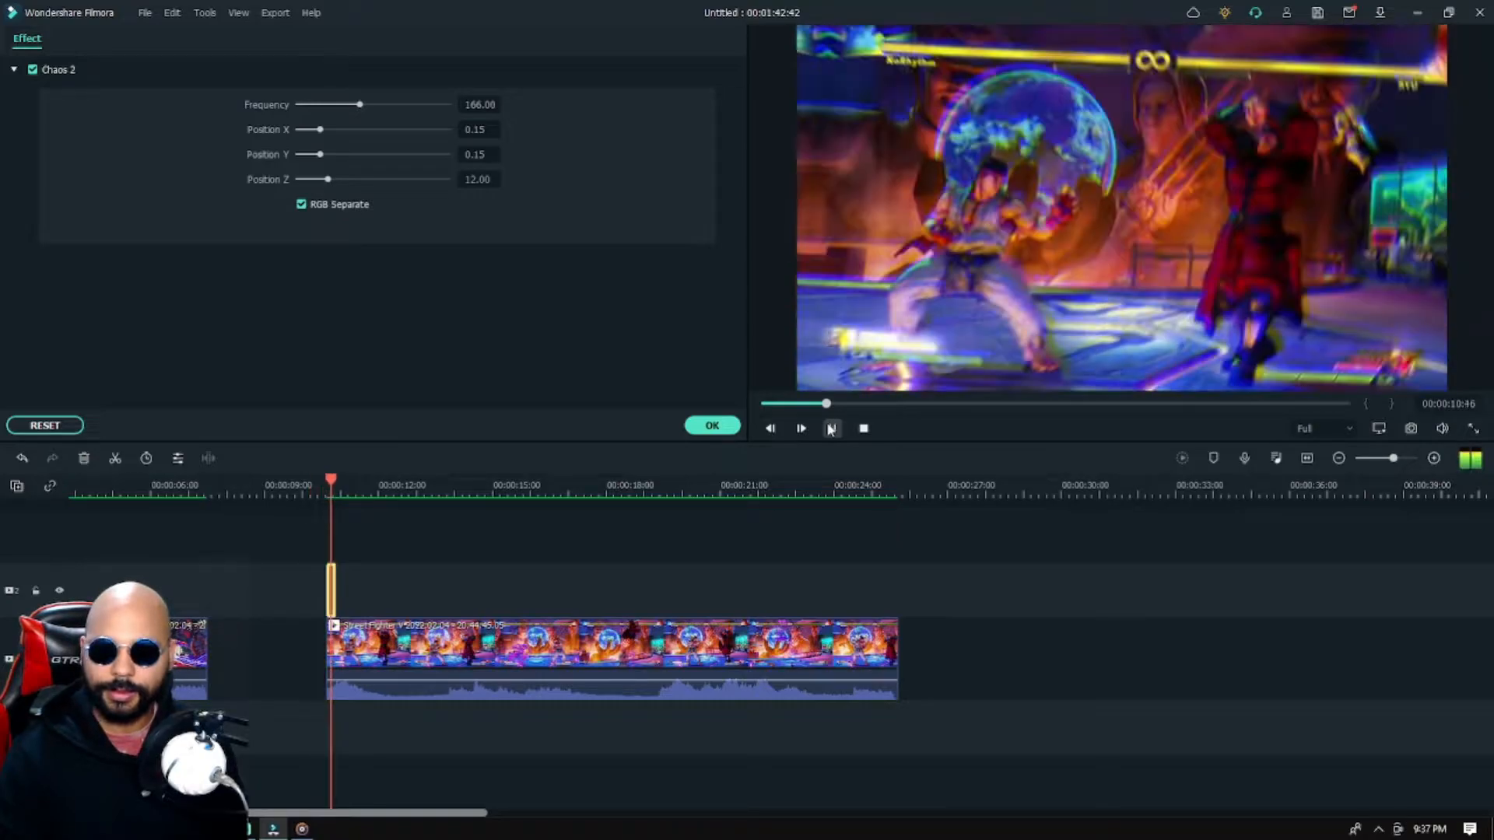
{"action": "left_click", "coordinate": [832, 428]}
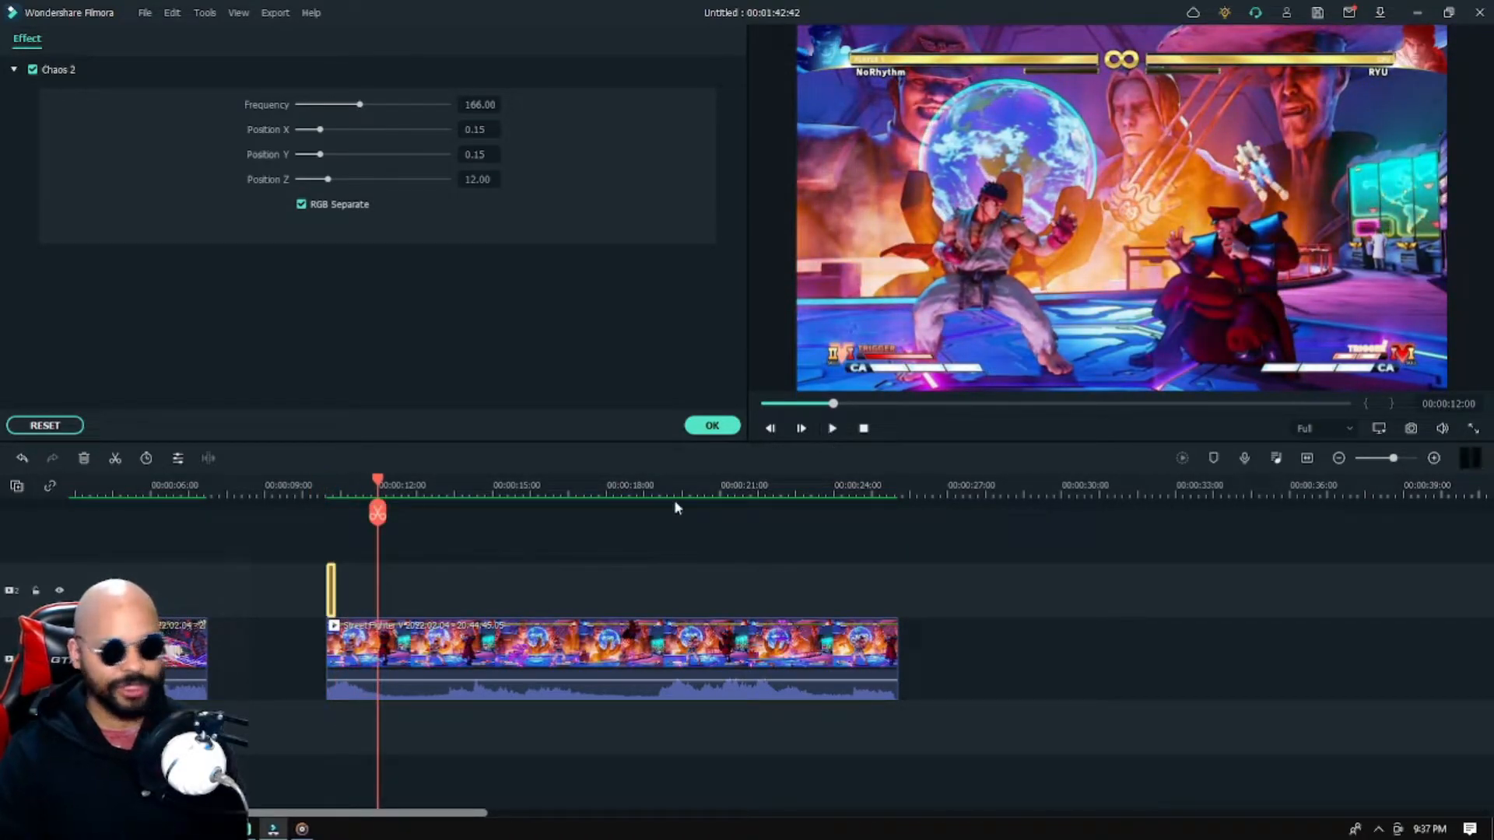
Move the third clip together with its Chaos 2 effect directly against the second clip's end and play across the cut
{"action": "left_click", "coordinate": [308, 521]}
{"action": "left_click_drag", "start_coordinate": [465, 657], "coordinate": [223, 662]}
{"action": "left_click", "coordinate": [191, 479]}
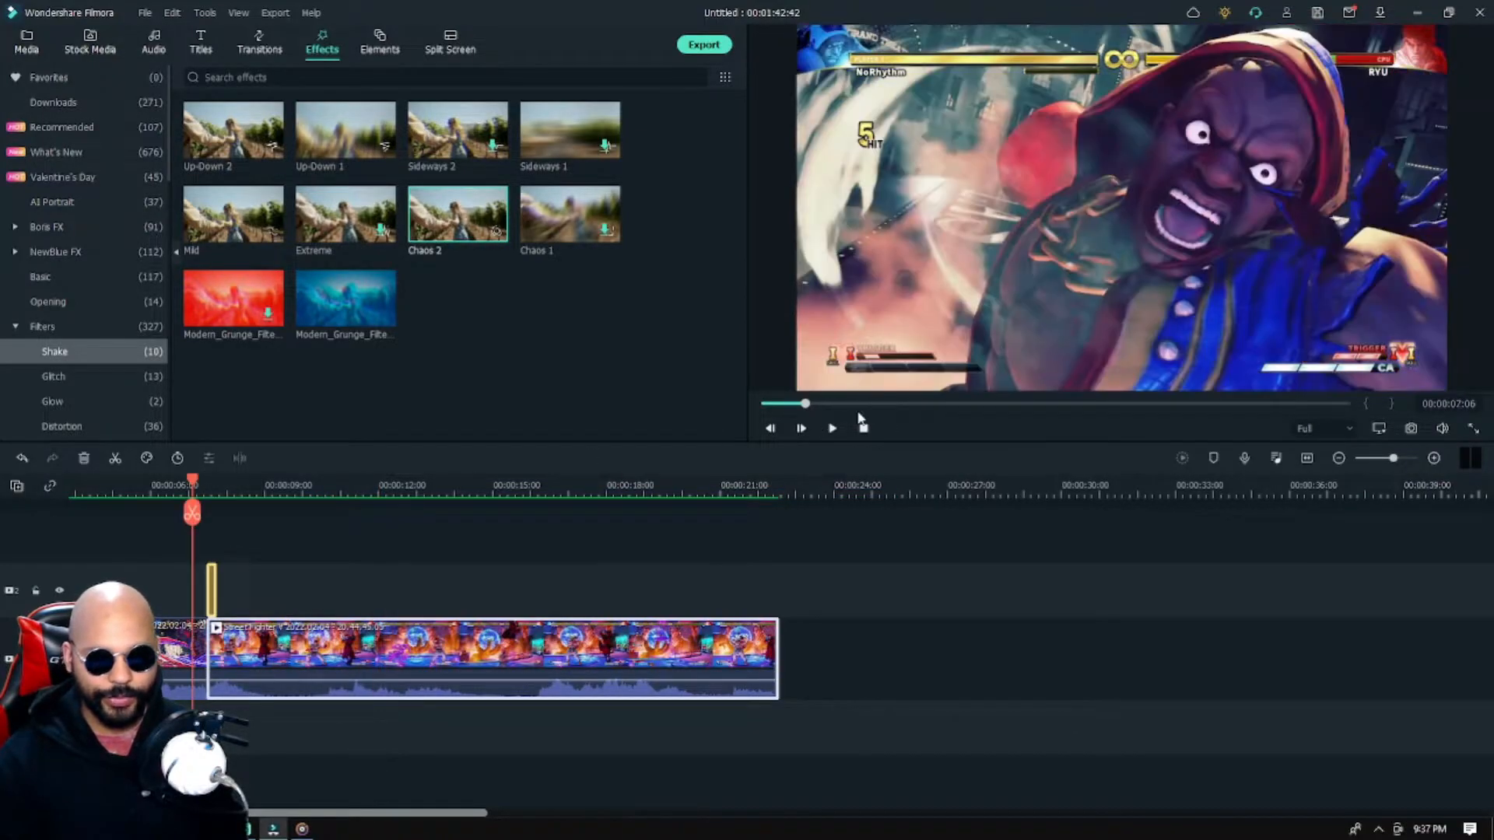
{"action": "left_click", "coordinate": [835, 426]}
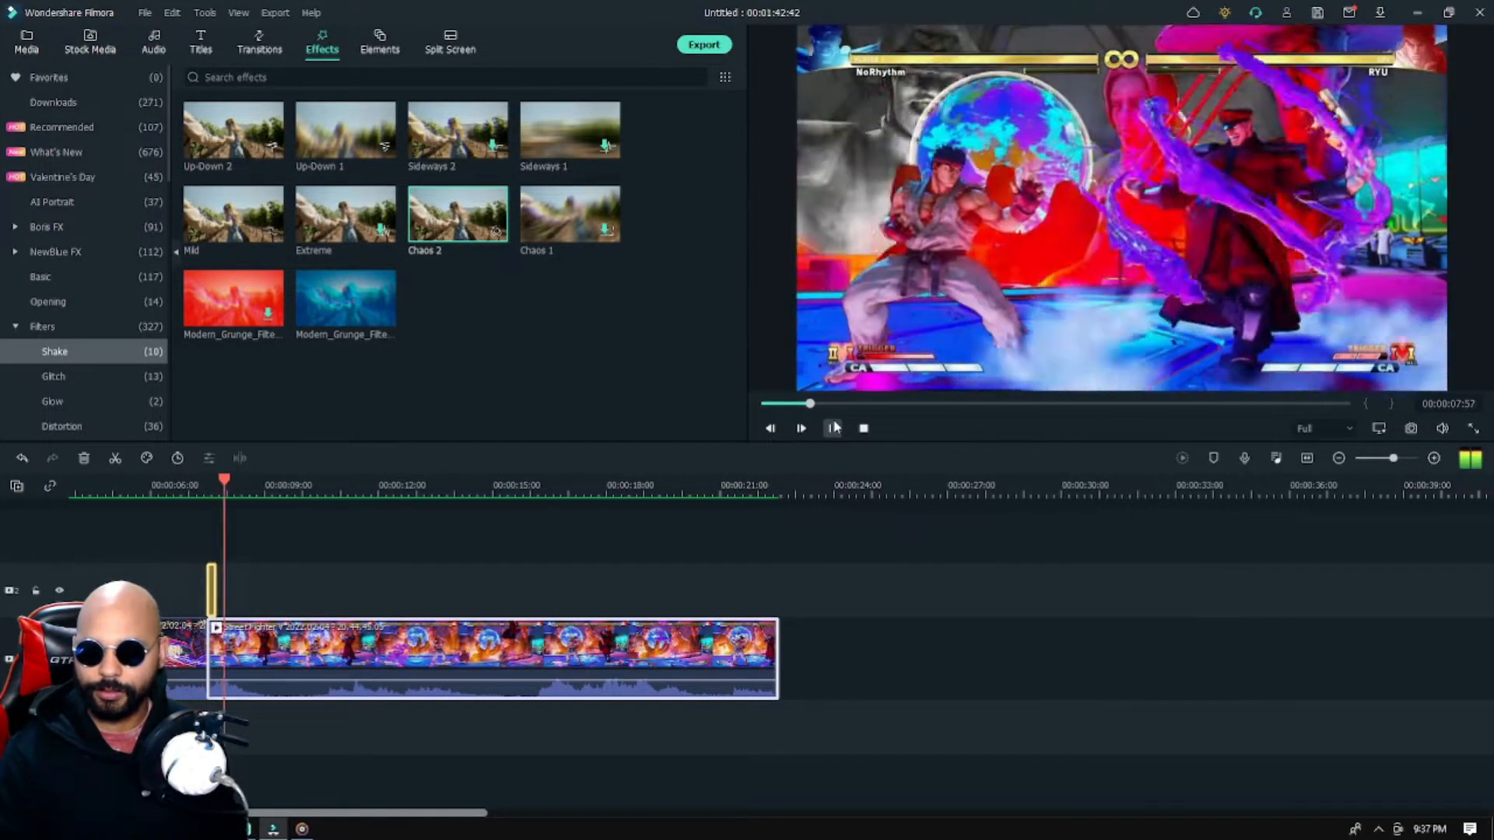
{"action": "left_click", "coordinate": [184, 484]}
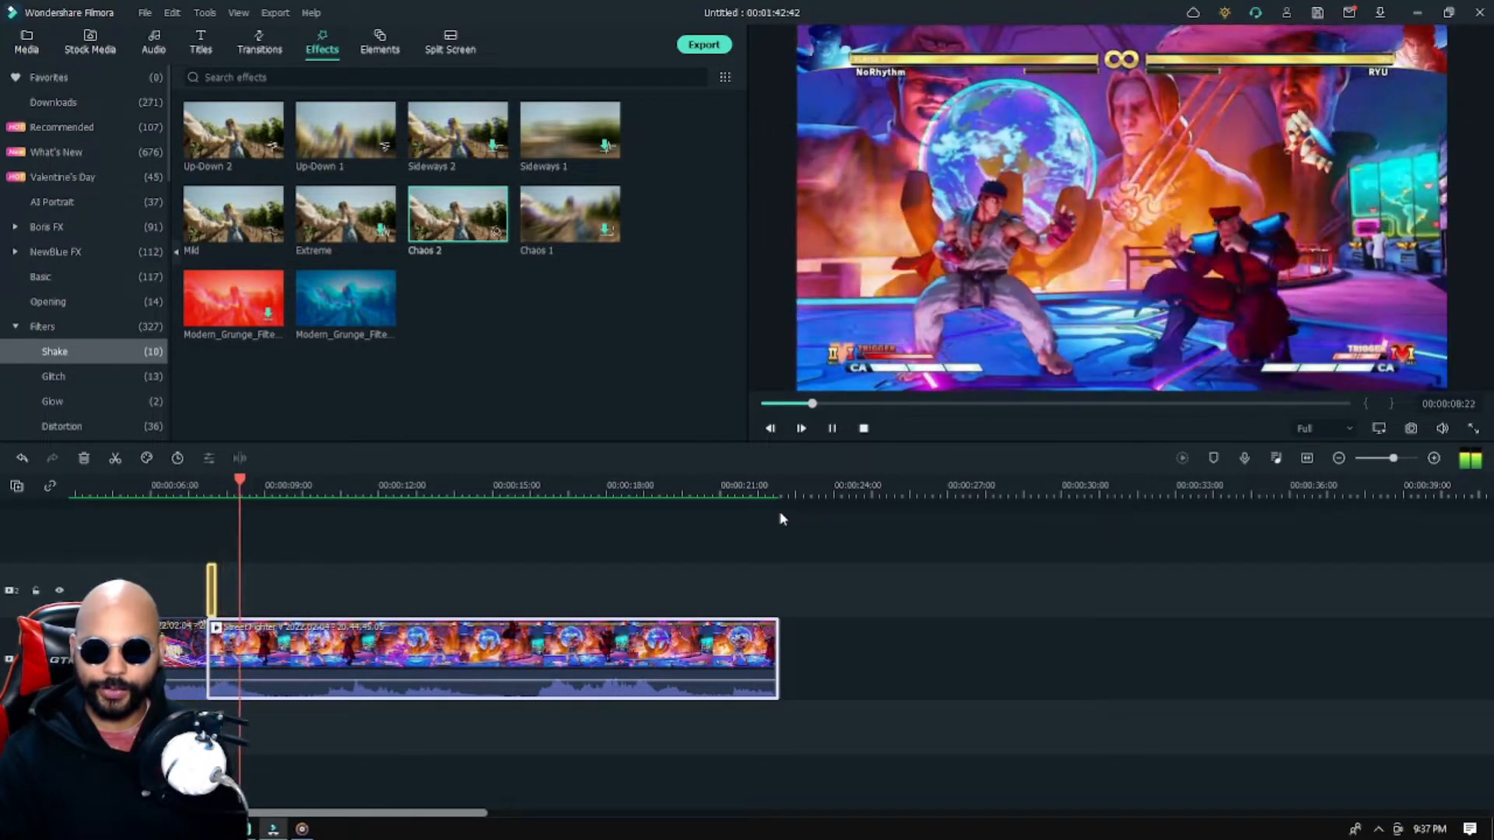
{"action": "left_click", "coordinate": [831, 428]}
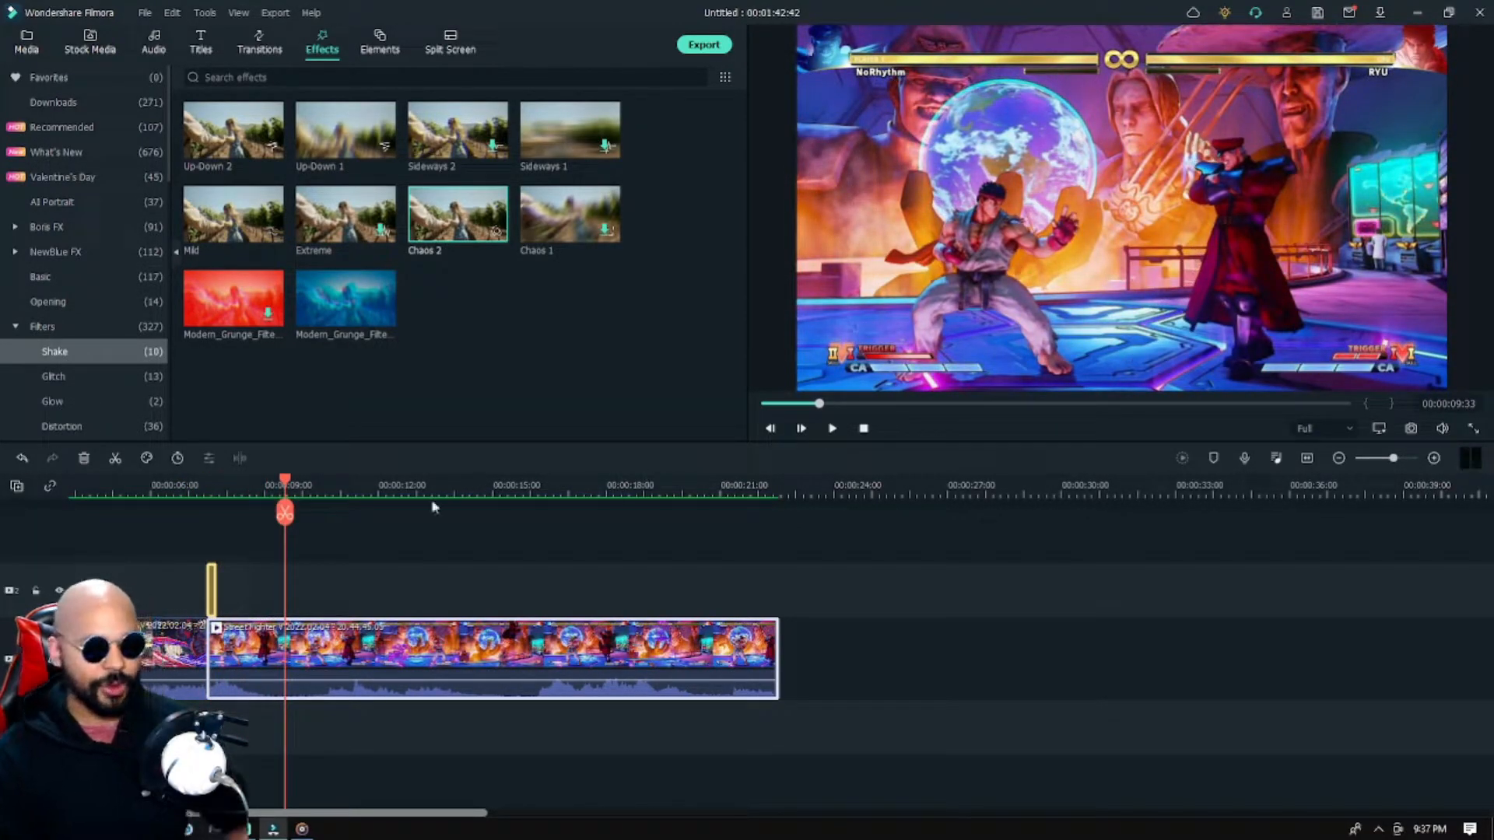
Step frame by frame back and forth across the cut into the third clip, between 00:00:07:22 and 00:00:07:32, to examine the hit and shake timing
{"action": "left_click_drag", "start_coordinate": [290, 496], "coordinate": [204, 499]}
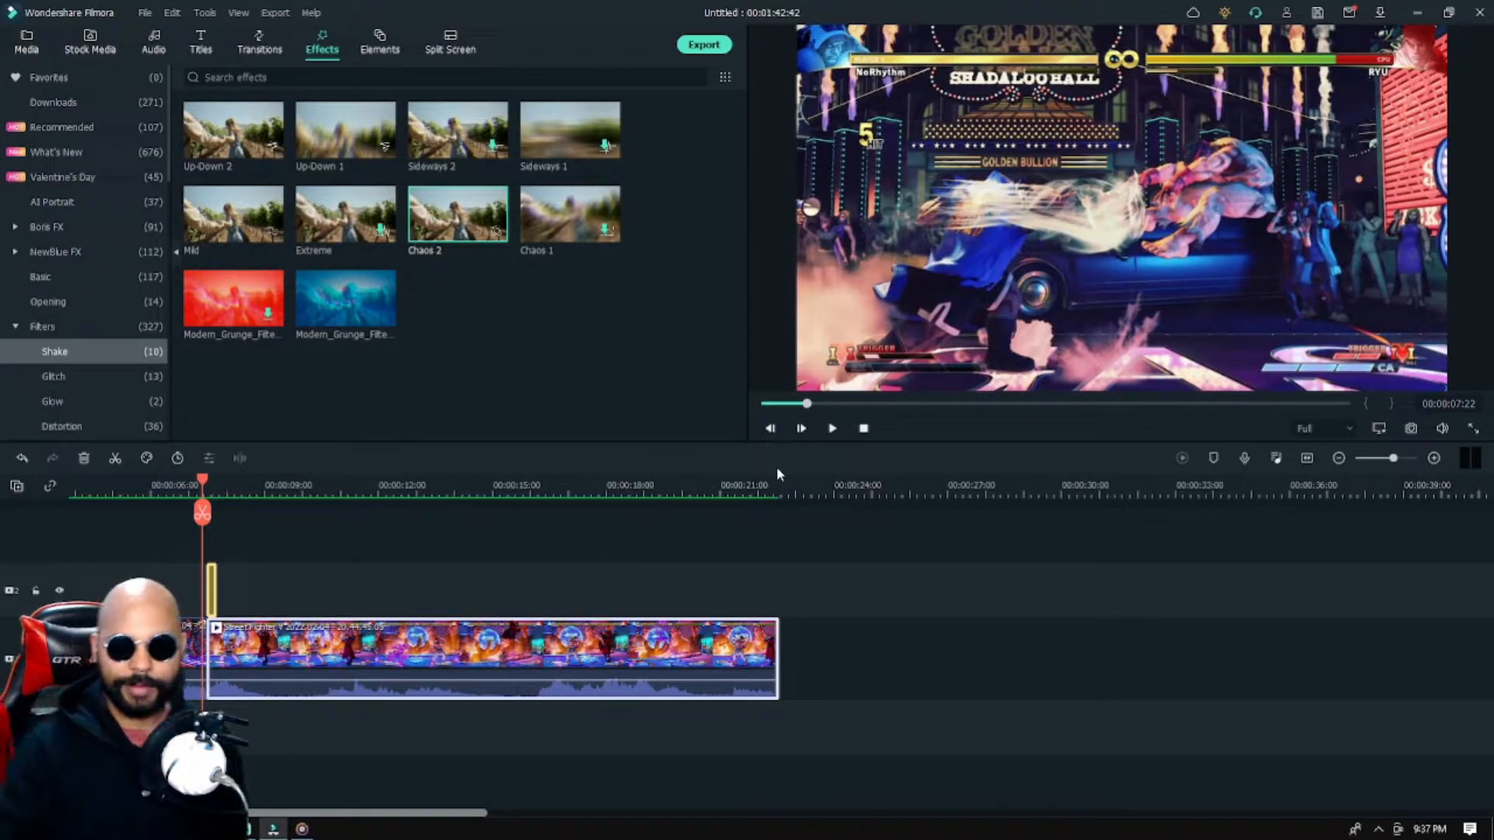
{"action": "left_click", "coordinate": [801, 428]}
{"action": "left_click", "coordinate": [802, 427]}
{"action": "left_click", "coordinate": [801, 427]}
{"action": "left_click", "coordinate": [801, 428]}
{"action": "left_click", "coordinate": [801, 427]}
{"action": "left_click", "coordinate": [801, 428]}
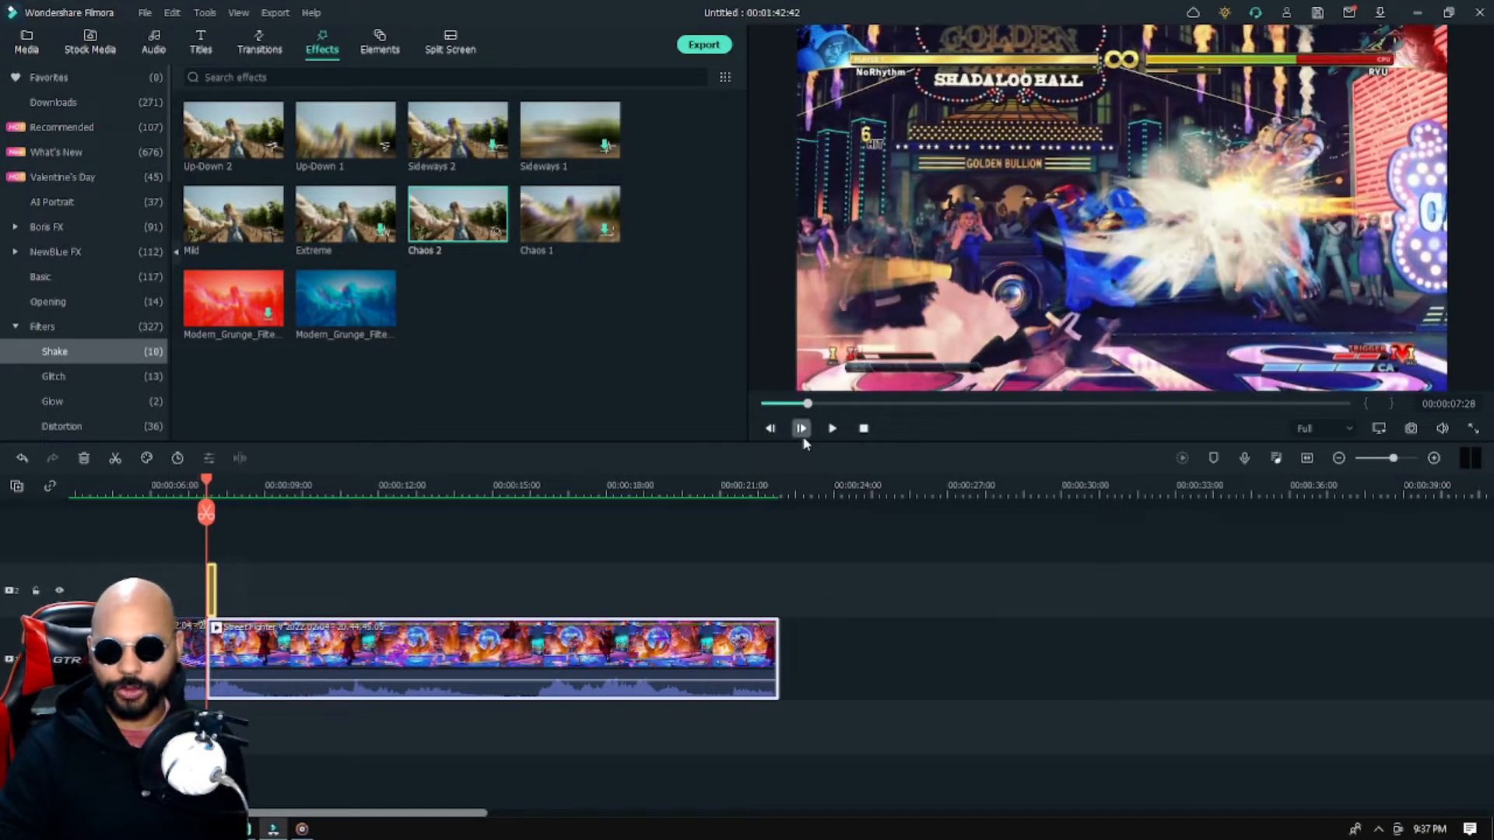
{"action": "left_click", "coordinate": [802, 428]}
{"action": "left_click", "coordinate": [770, 428]}
{"action": "left_click", "coordinate": [770, 429]}
{"action": "left_click", "coordinate": [771, 428]}
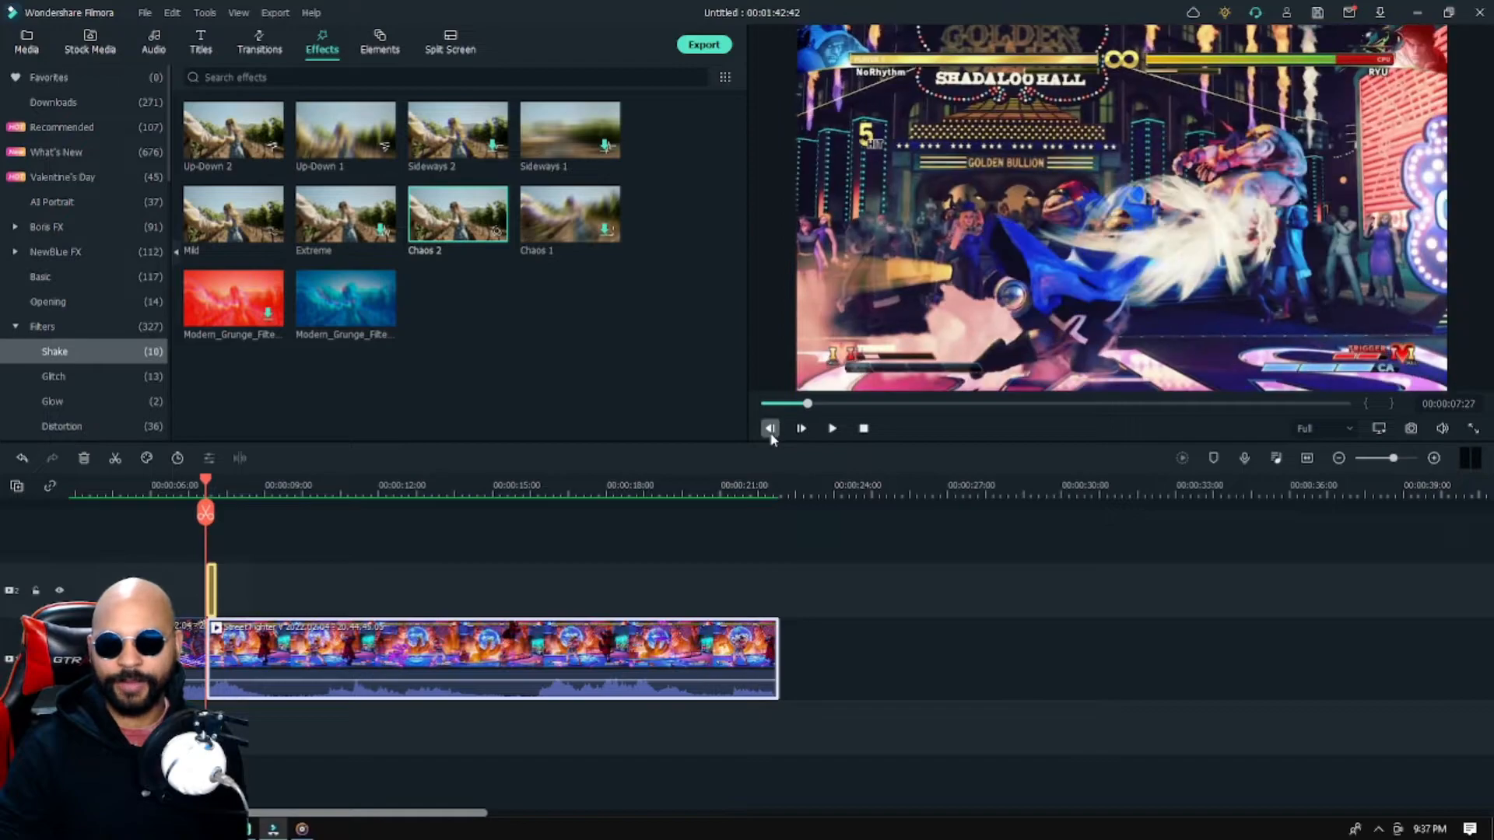
{"action": "left_click", "coordinate": [770, 428]}
{"action": "left_click", "coordinate": [801, 428]}
{"action": "left_click", "coordinate": [802, 428]}
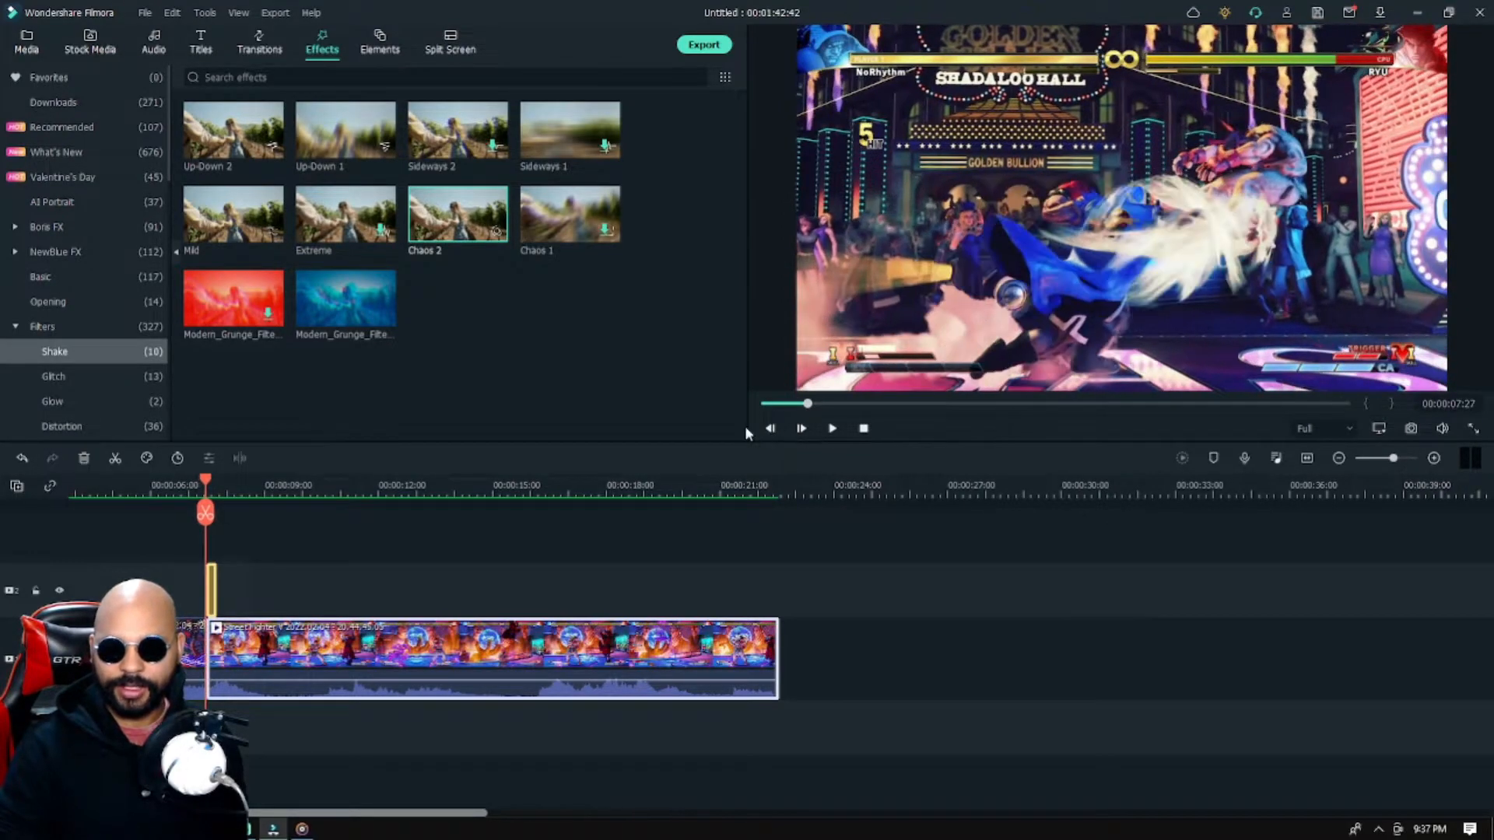
{"action": "left_click", "coordinate": [768, 428]}
{"action": "left_click", "coordinate": [769, 428]}
{"action": "left_click", "coordinate": [769, 428]}
{"action": "left_click", "coordinate": [766, 427]}
{"action": "left_click", "coordinate": [766, 428]}
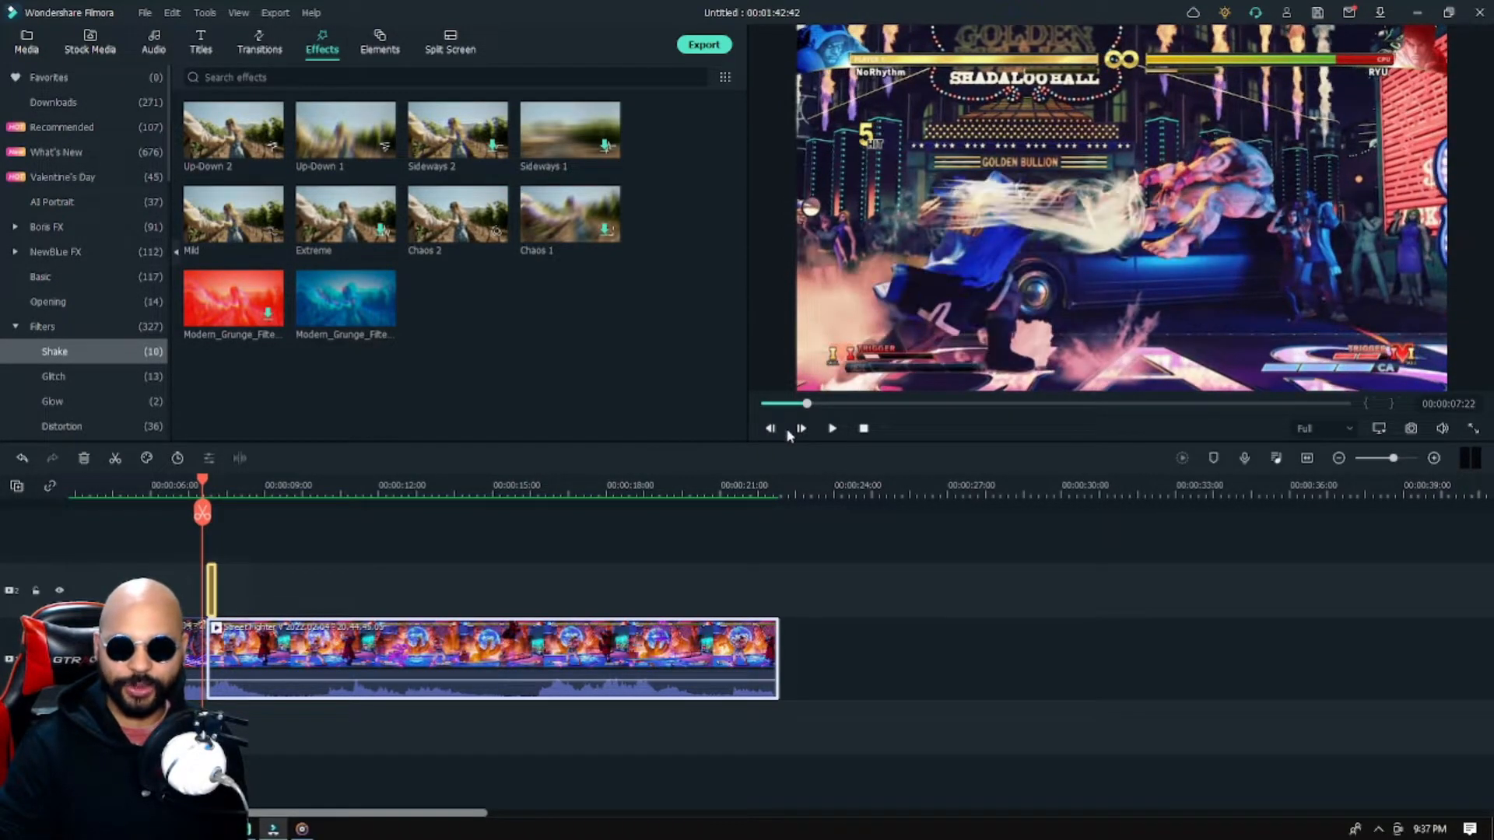
{"action": "left_click", "coordinate": [802, 428]}
{"action": "left_click", "coordinate": [801, 428]}
{"action": "left_click", "coordinate": [801, 429]}
{"action": "left_click", "coordinate": [801, 428]}
{"action": "left_click", "coordinate": [801, 429]}
{"action": "left_click", "coordinate": [801, 428]}
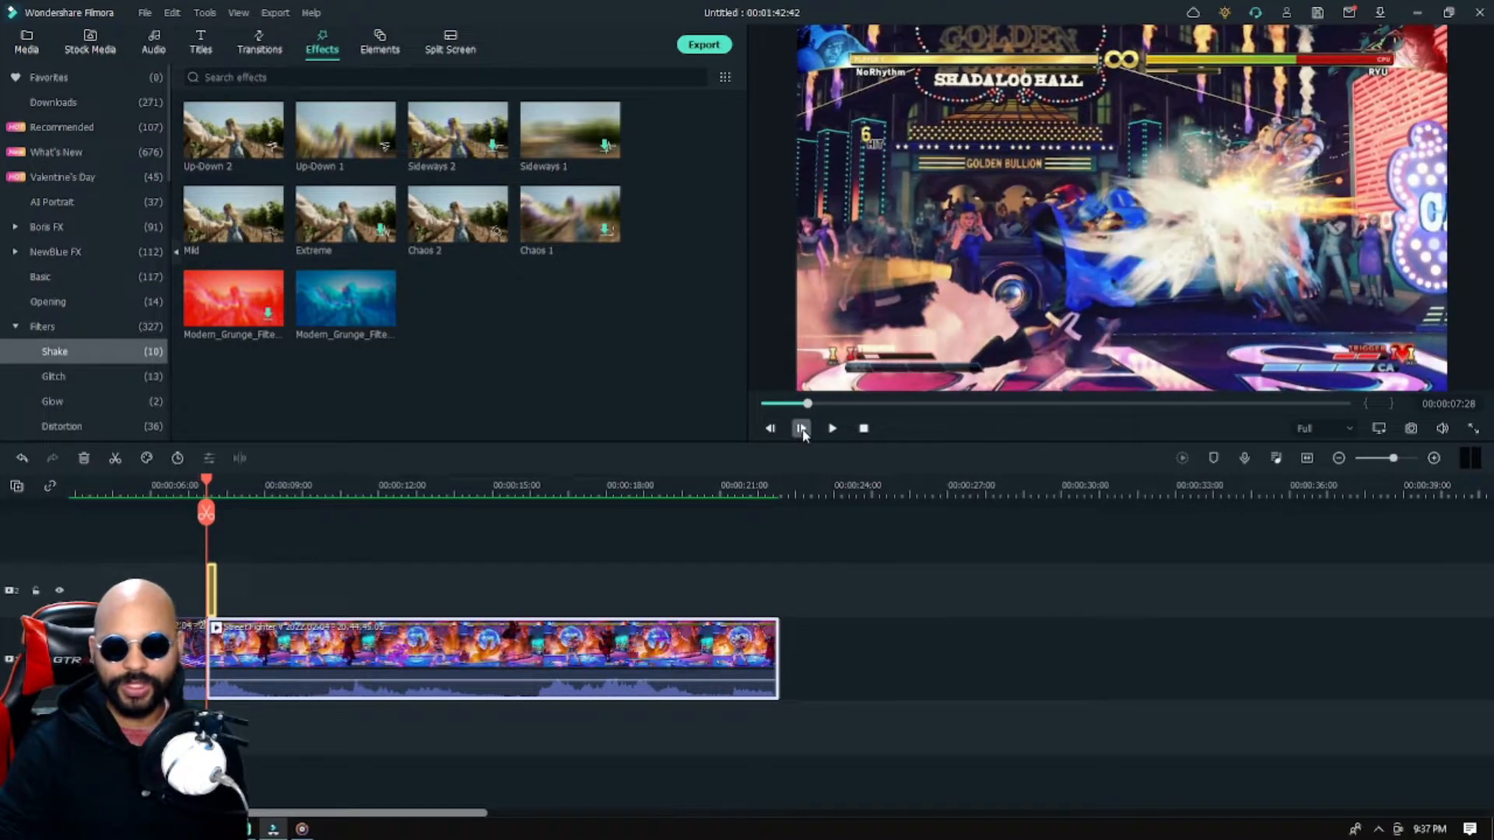
{"action": "left_click", "coordinate": [802, 429]}
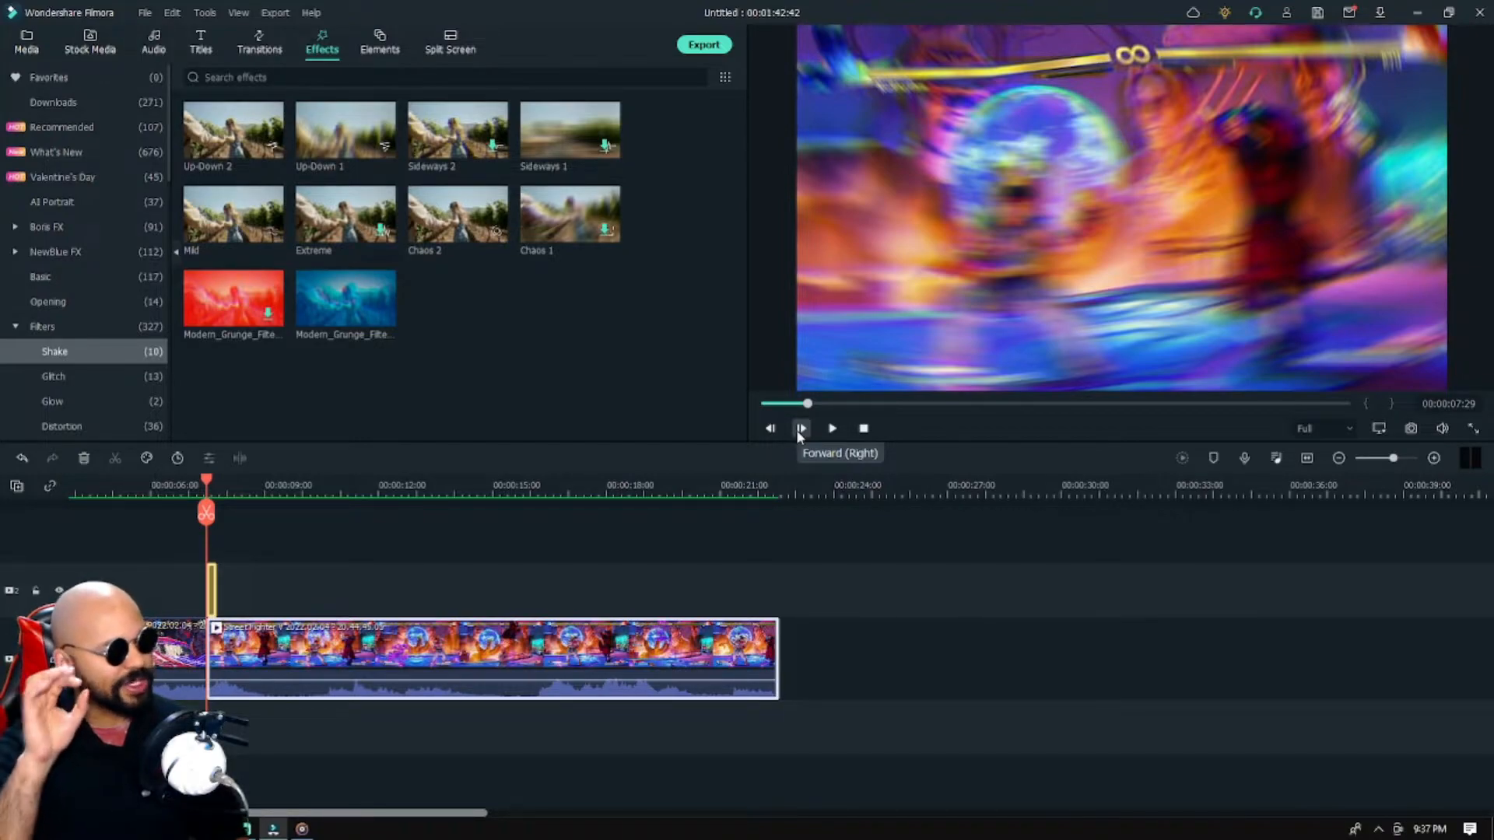
{"action": "left_click", "coordinate": [800, 428]}
{"action": "left_click", "coordinate": [799, 429]}
{"action": "left_click", "coordinate": [800, 429]}
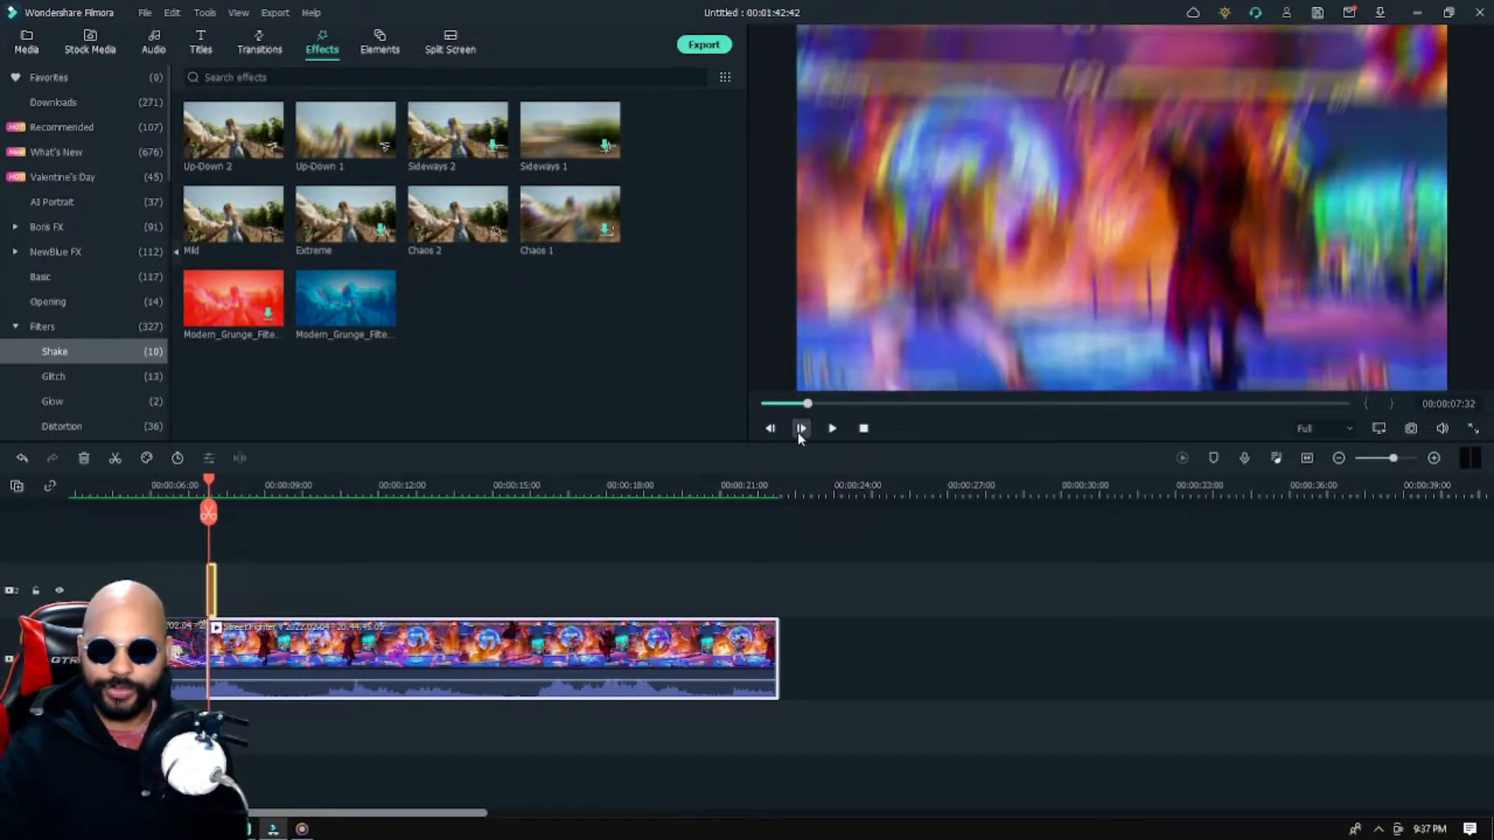
Step forward frame by frame through the third clip's opening to 00:00:07:39 to examine the shake effect
{"action": "left_click", "coordinate": [800, 429]}
{"action": "left_click", "coordinate": [800, 429]}
{"action": "left_click", "coordinate": [800, 429]}
{"action": "left_click", "coordinate": [800, 429]}
{"action": "left_click", "coordinate": [800, 429]}
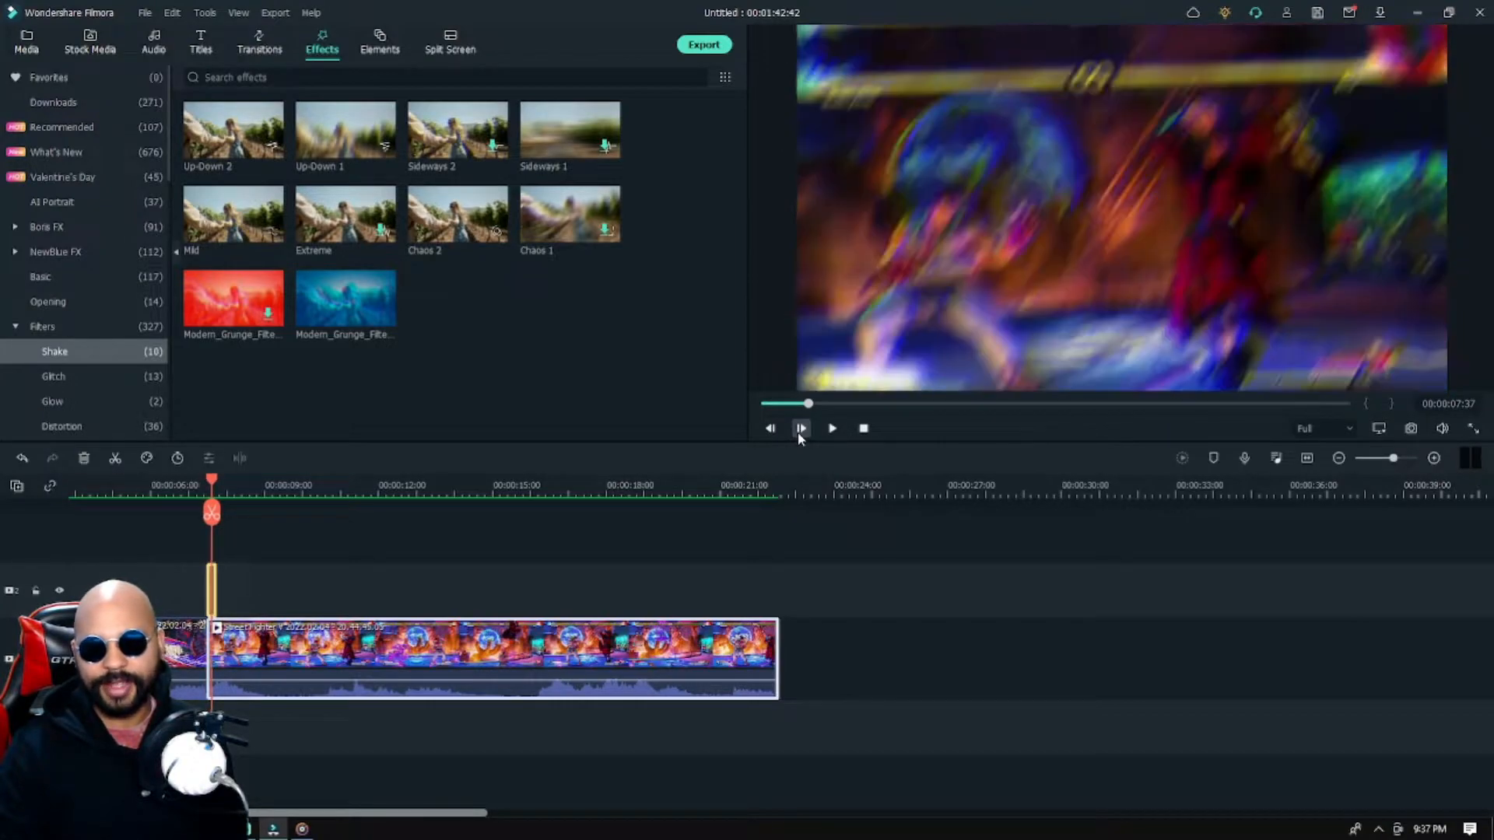
{"action": "left_click", "coordinate": [800, 428]}
{"action": "left_click", "coordinate": [799, 429]}
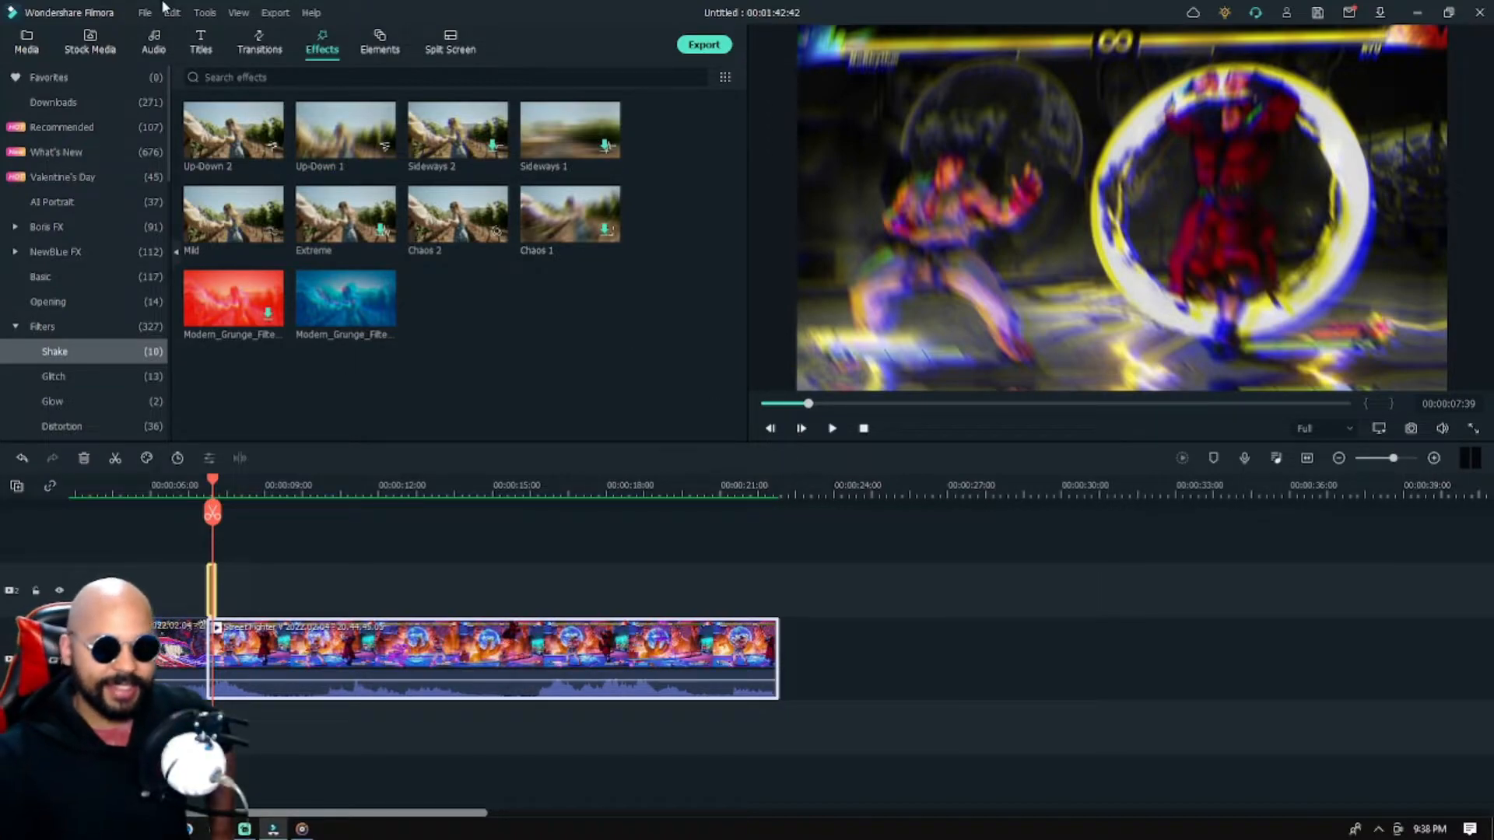
Find the Warp Zoom 6 transition in the Warp category and apply it at the cut between the second and third clips
{"action": "left_click", "coordinate": [261, 41]}
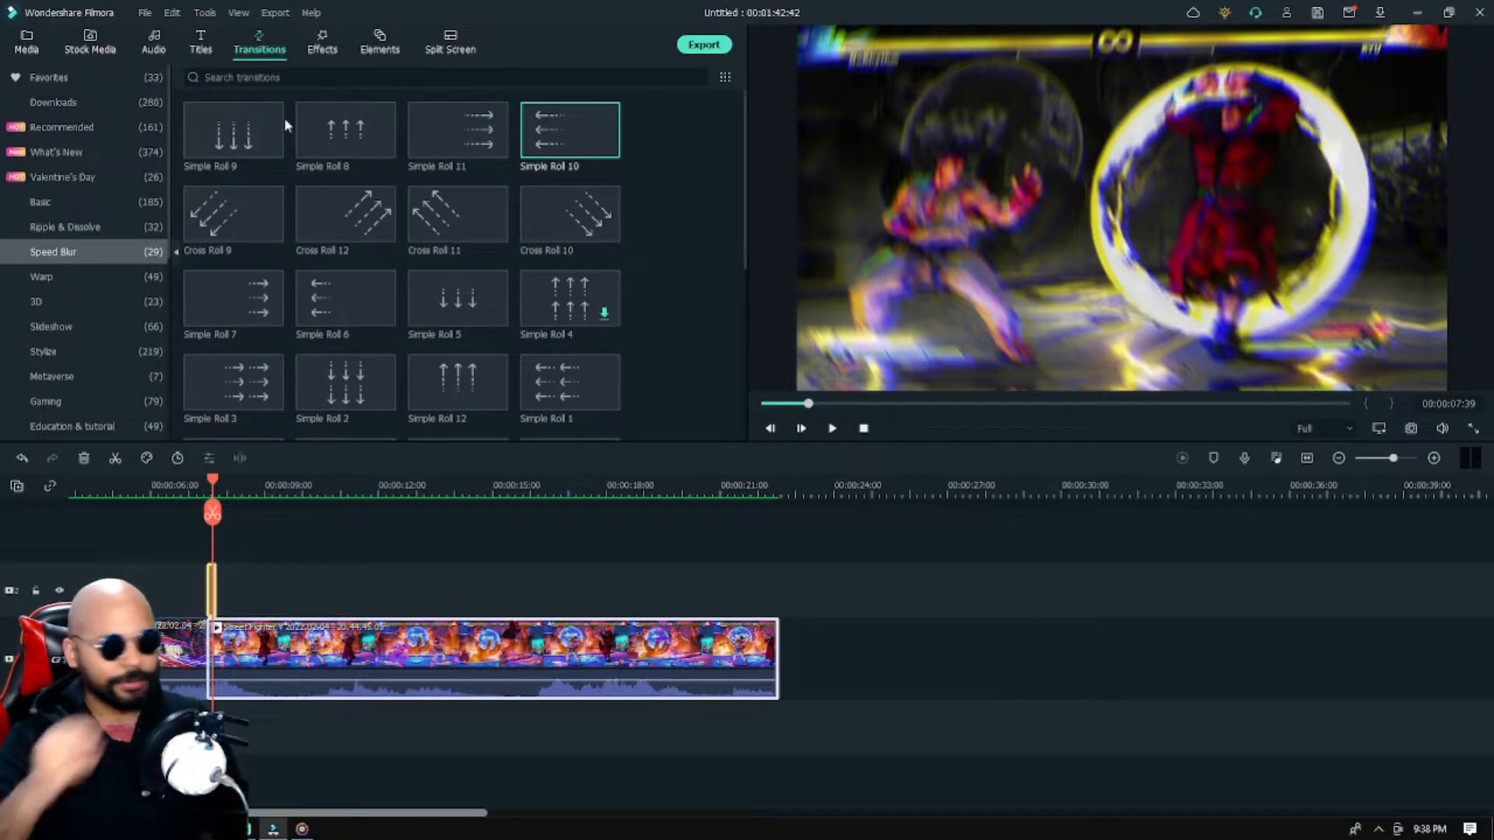
{"action": "mouse_move", "coordinate": [415, 280]}
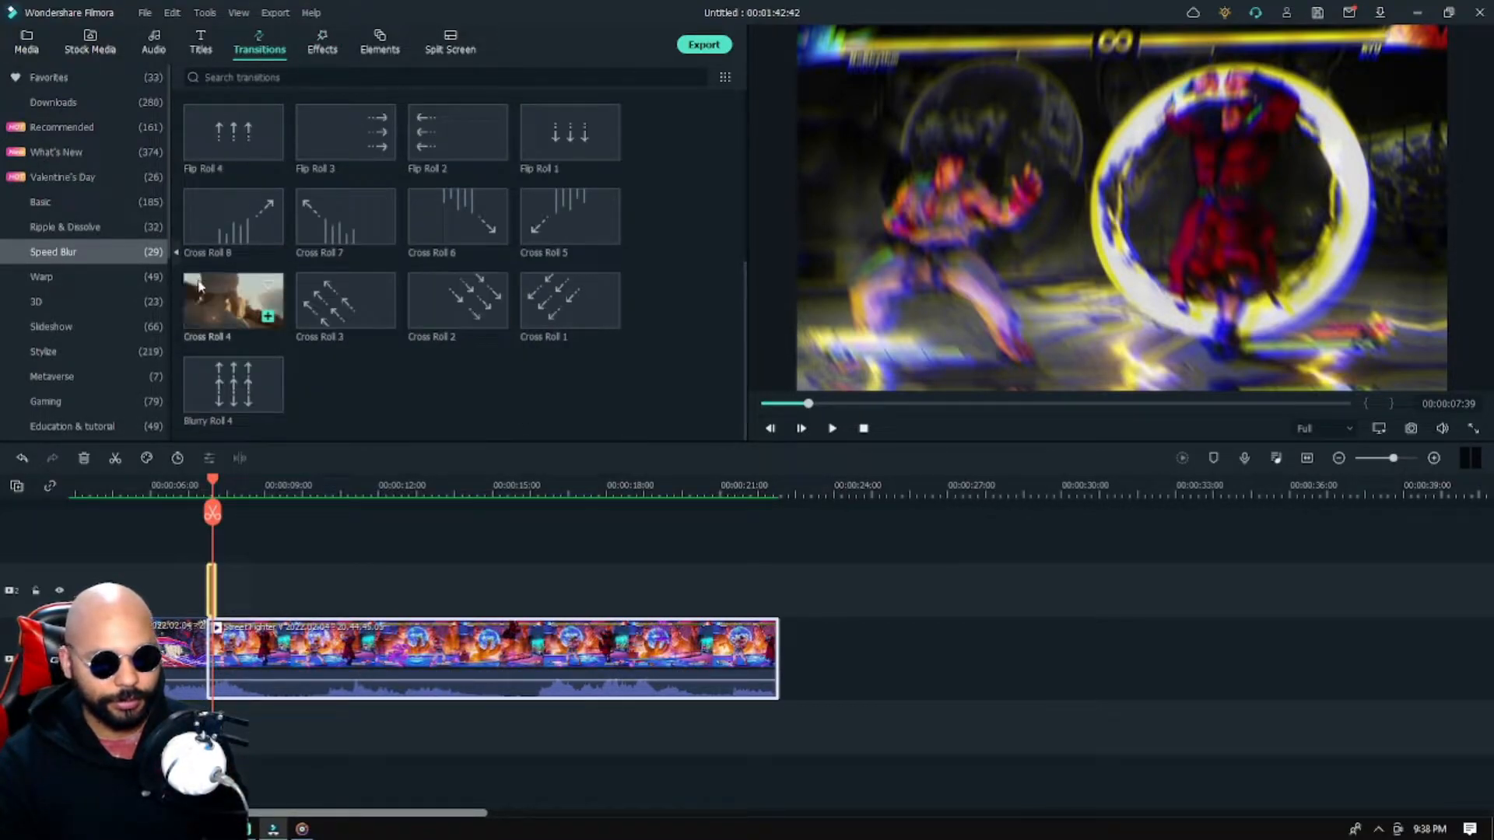
{"action": "left_click", "coordinate": [126, 280]}
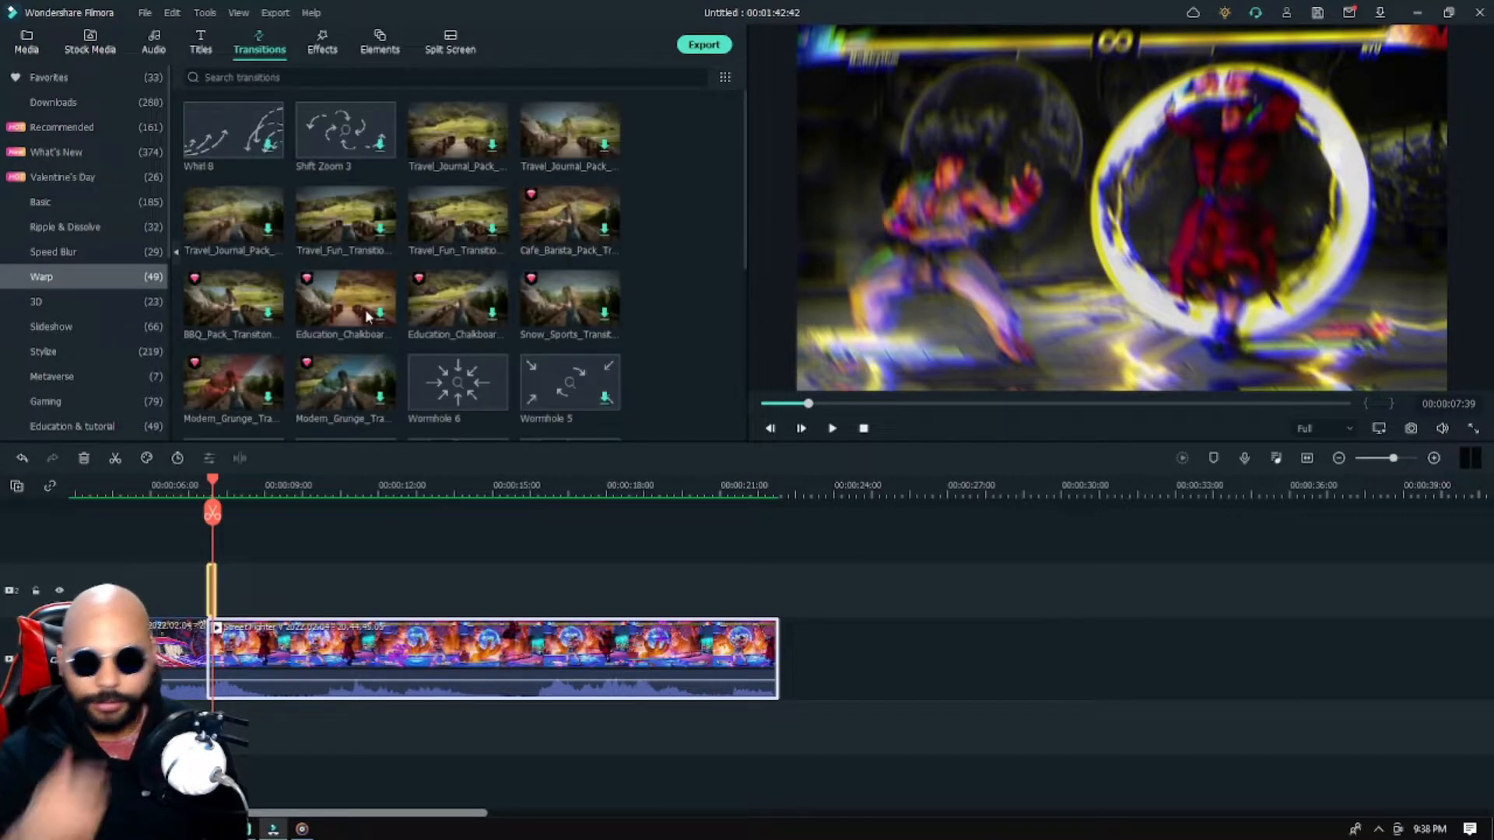
{"action": "scroll", "coordinate": [385, 330], "scroll_direction": "down", "scroll_amount": 5}
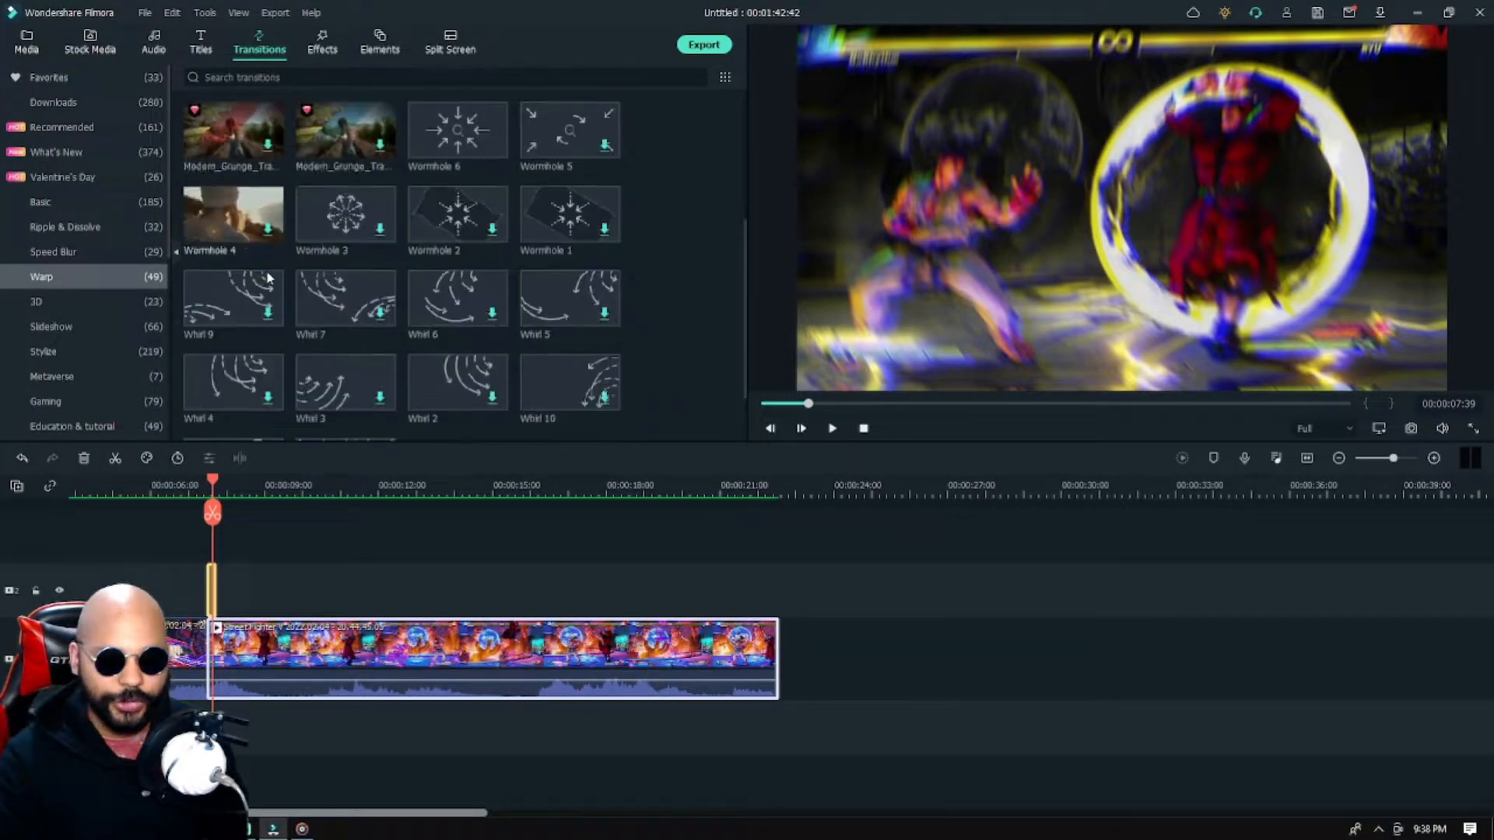
{"action": "scroll", "coordinate": [405, 356], "scroll_direction": "down", "scroll_amount": 3}
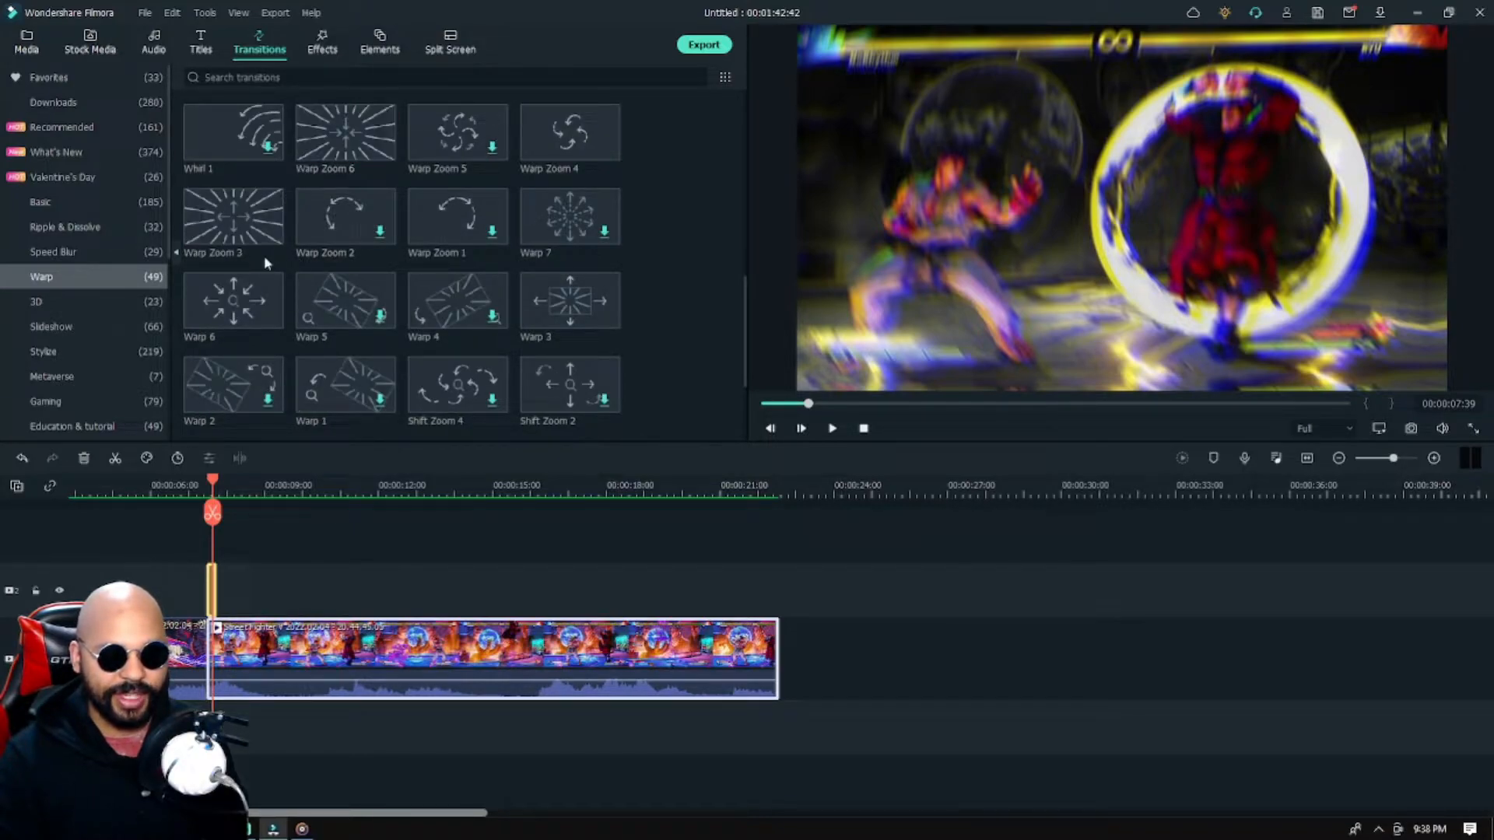
{"action": "left_click", "coordinate": [307, 173]}
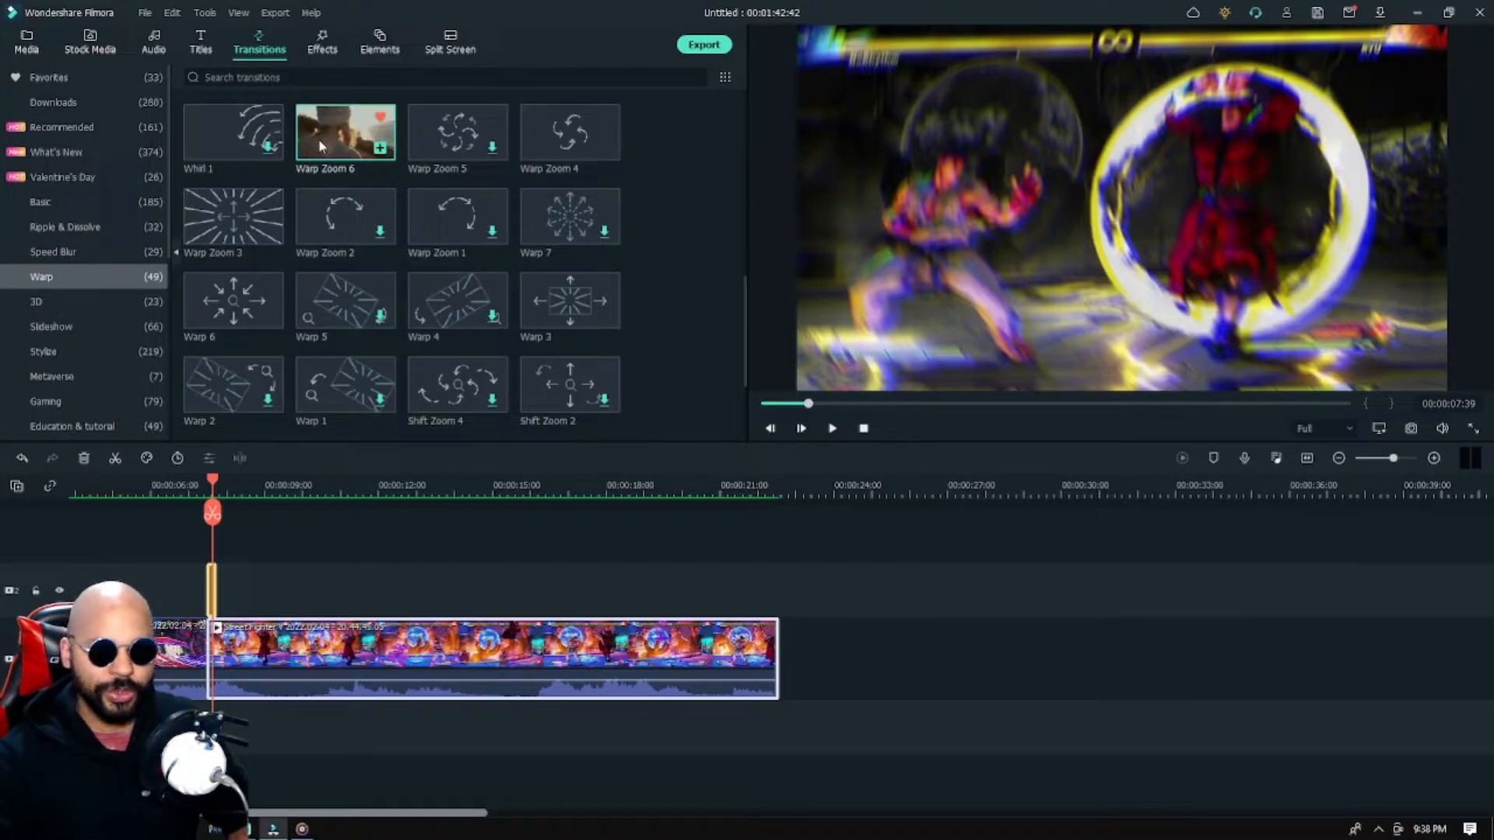
{"action": "left_click_drag", "start_coordinate": [321, 144], "coordinate": [204, 670]}
Set the Warp Zoom 6 transition's duration to 00:00:00:12 and render the timeline preview
{"action": "double_click", "coordinate": [205, 669]}
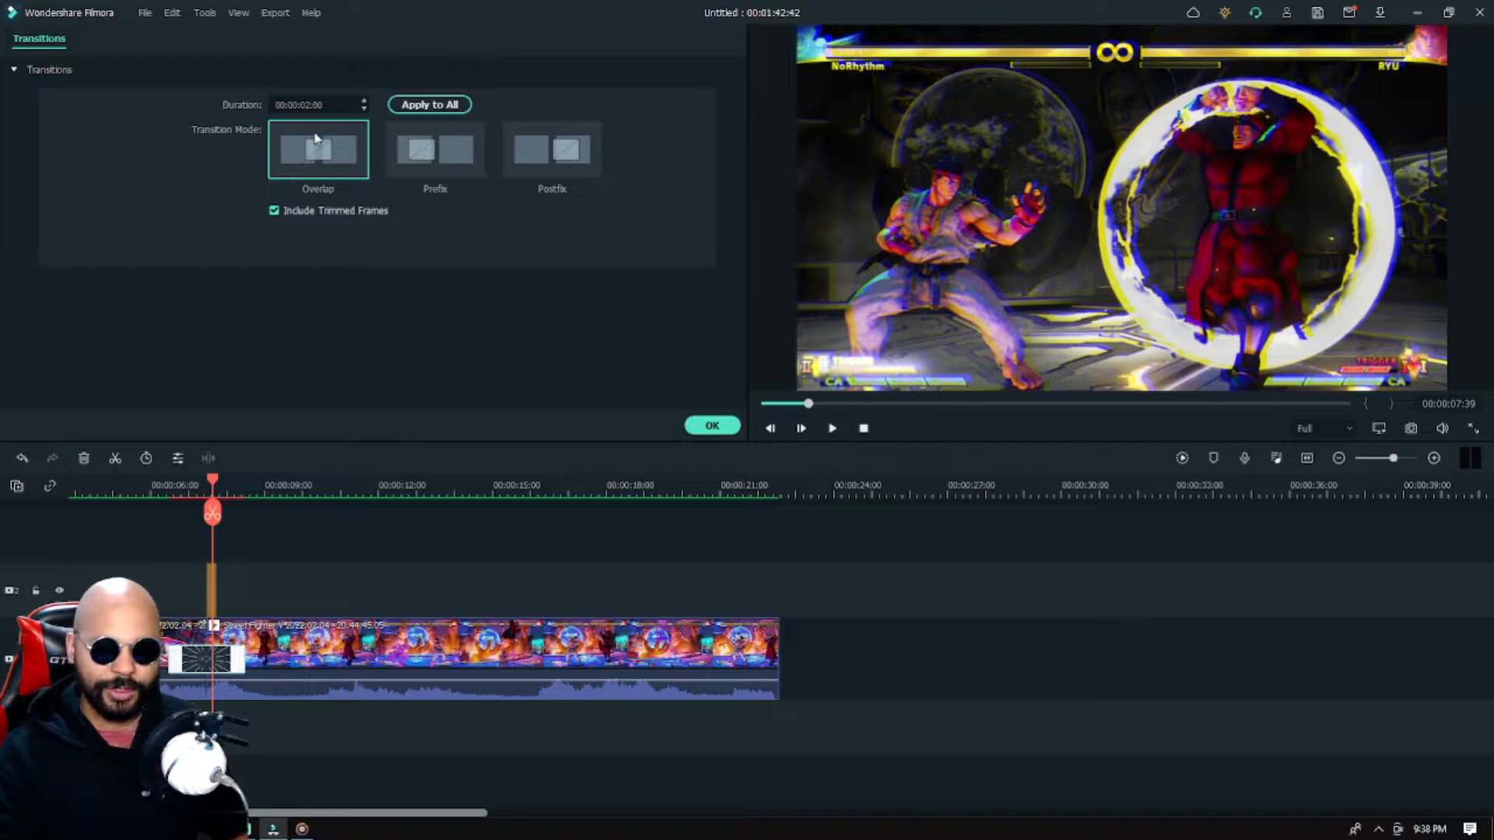
{"action": "left_click", "coordinate": [319, 104]}
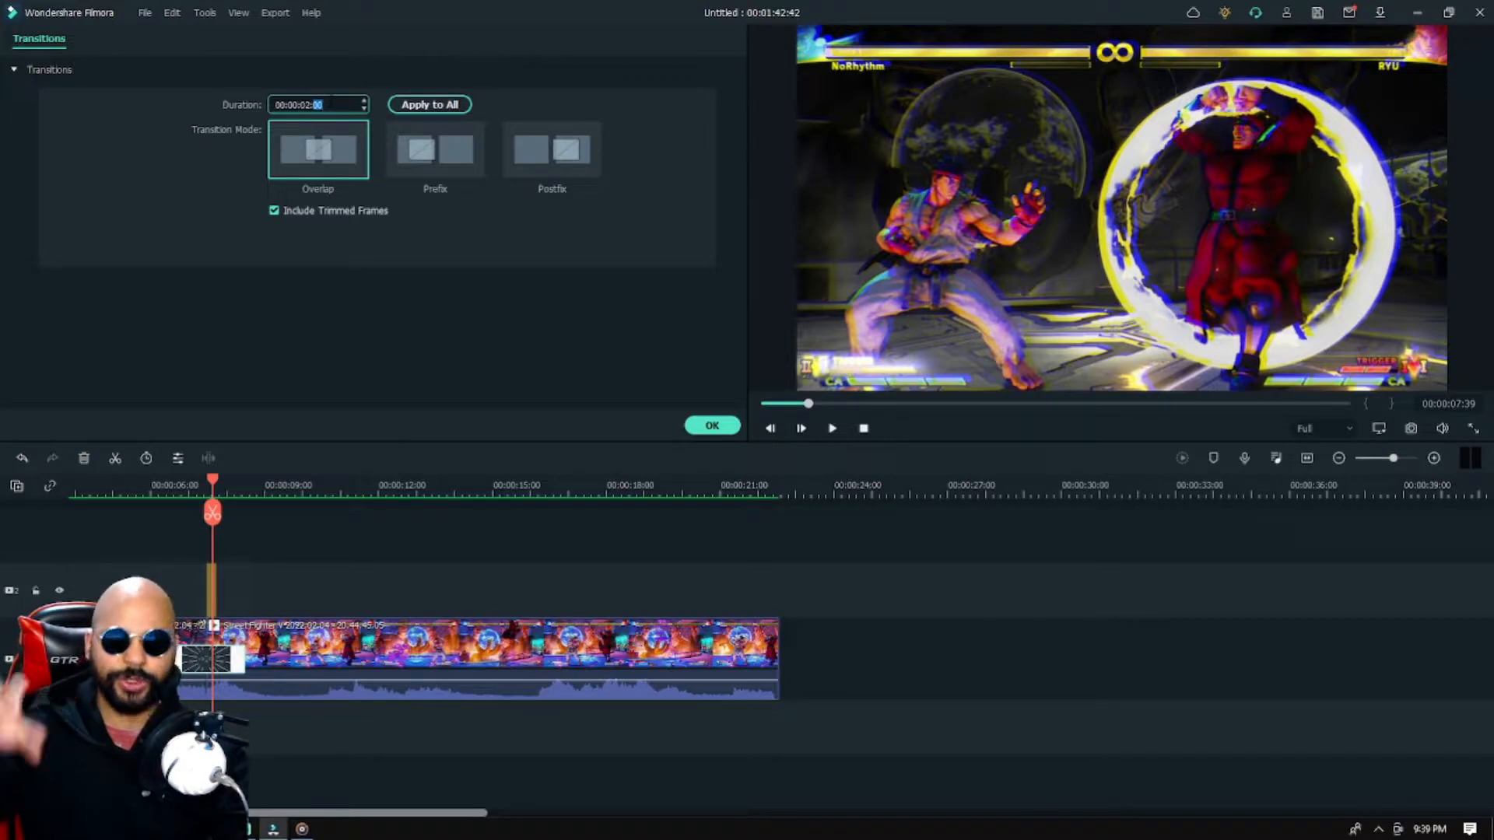
{"action": "type", "text": "10"}
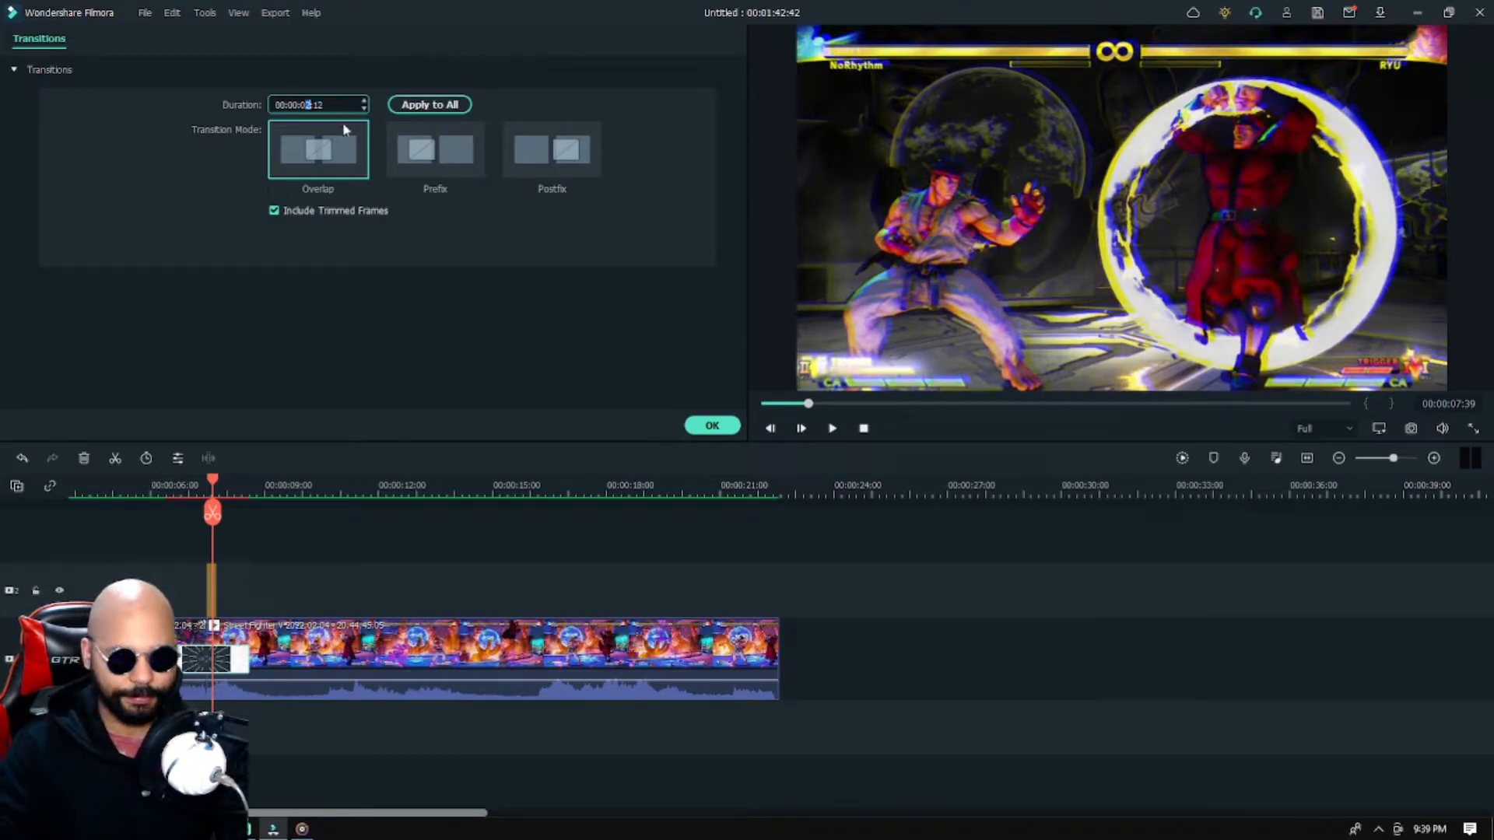
{"action": "type", "text": "0"}
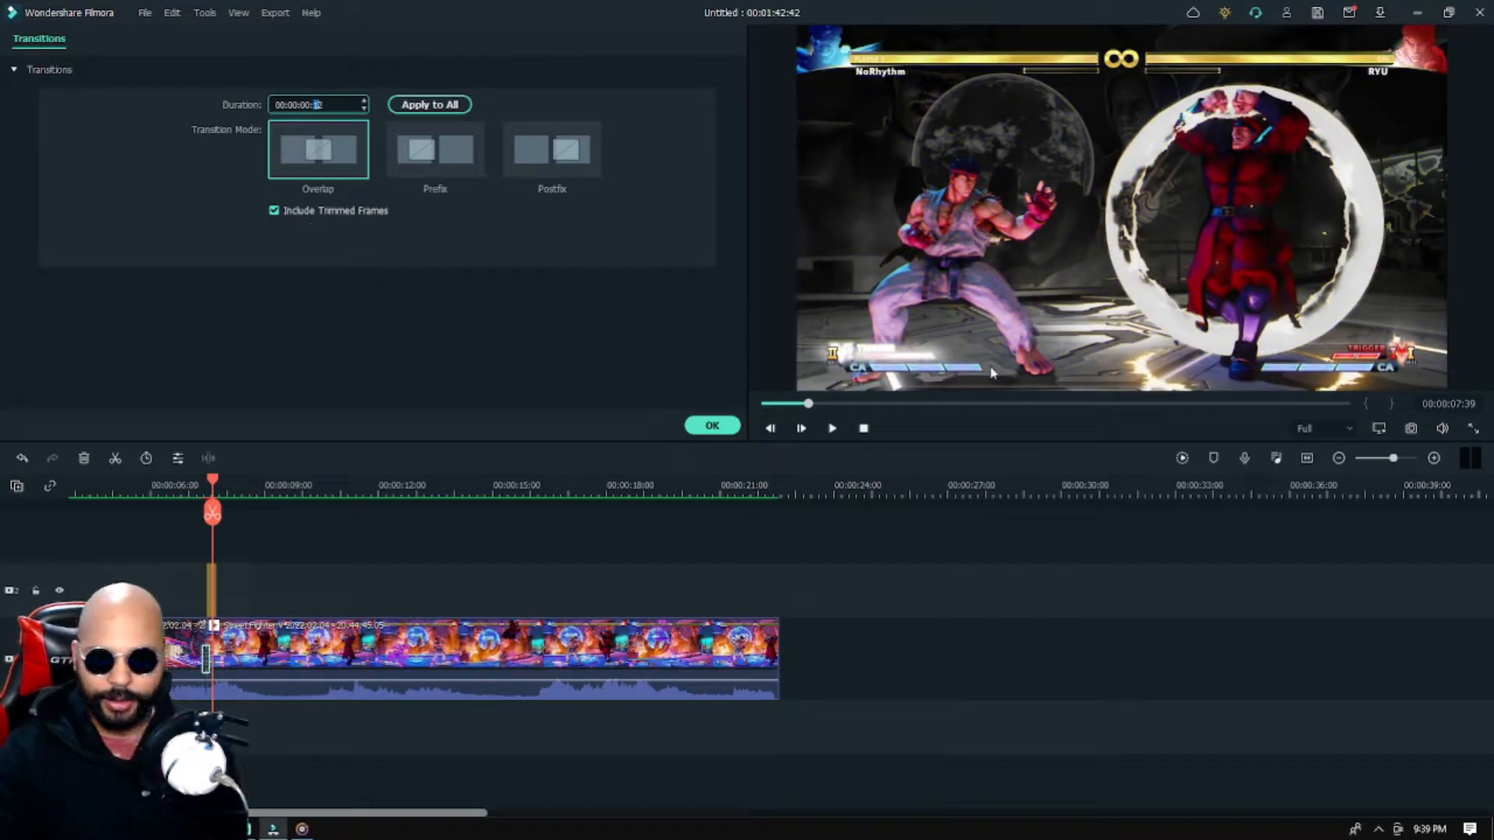
{"action": "left_click", "coordinate": [1181, 457]}
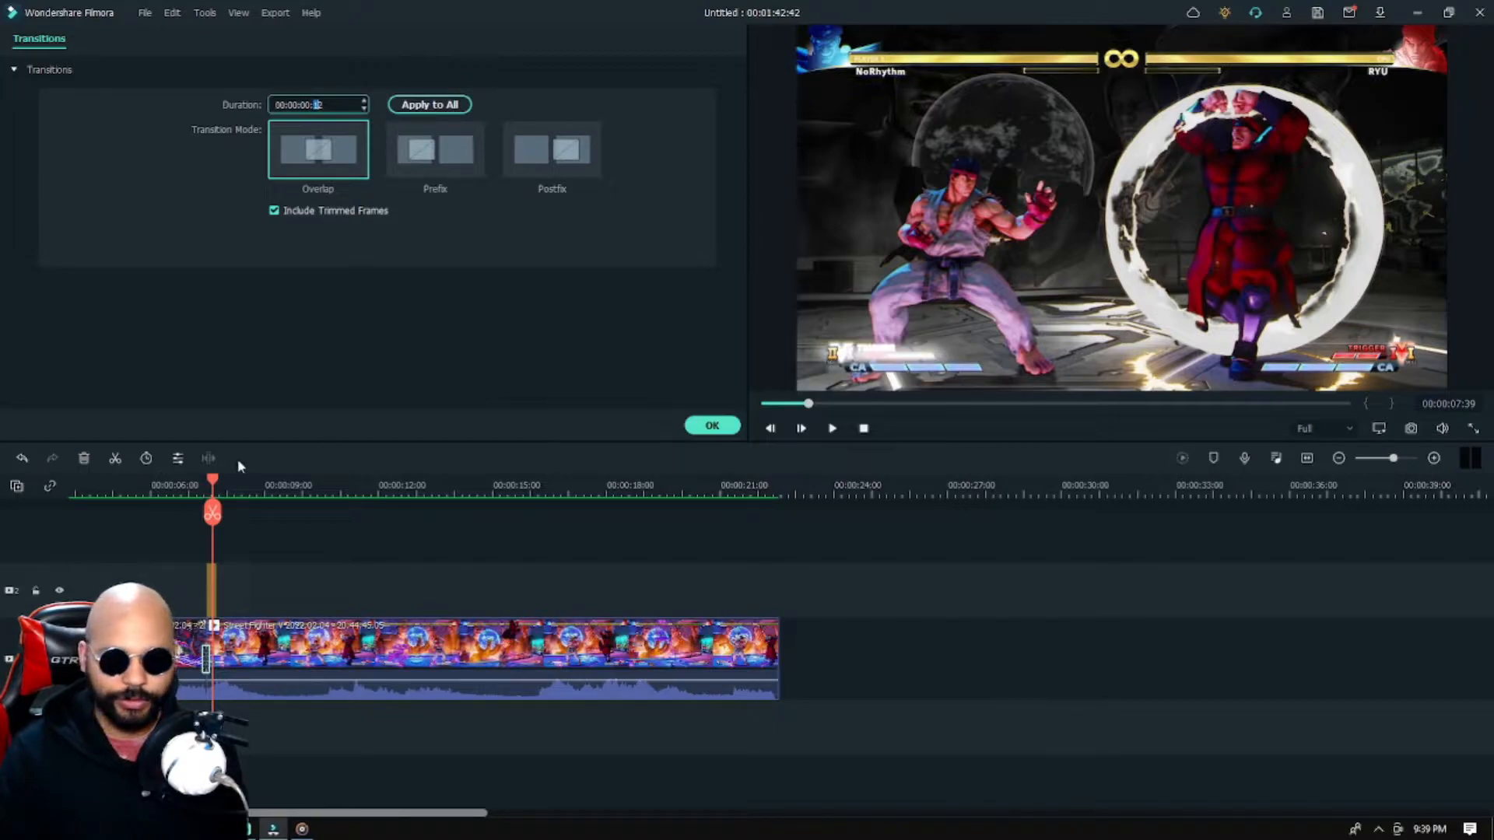
Play across the shortened transition from 00:00:04:45 and scrub back to 00:00:07:24 to check its timing
{"action": "left_click_drag", "start_coordinate": [214, 478], "coordinate": [103, 478]}
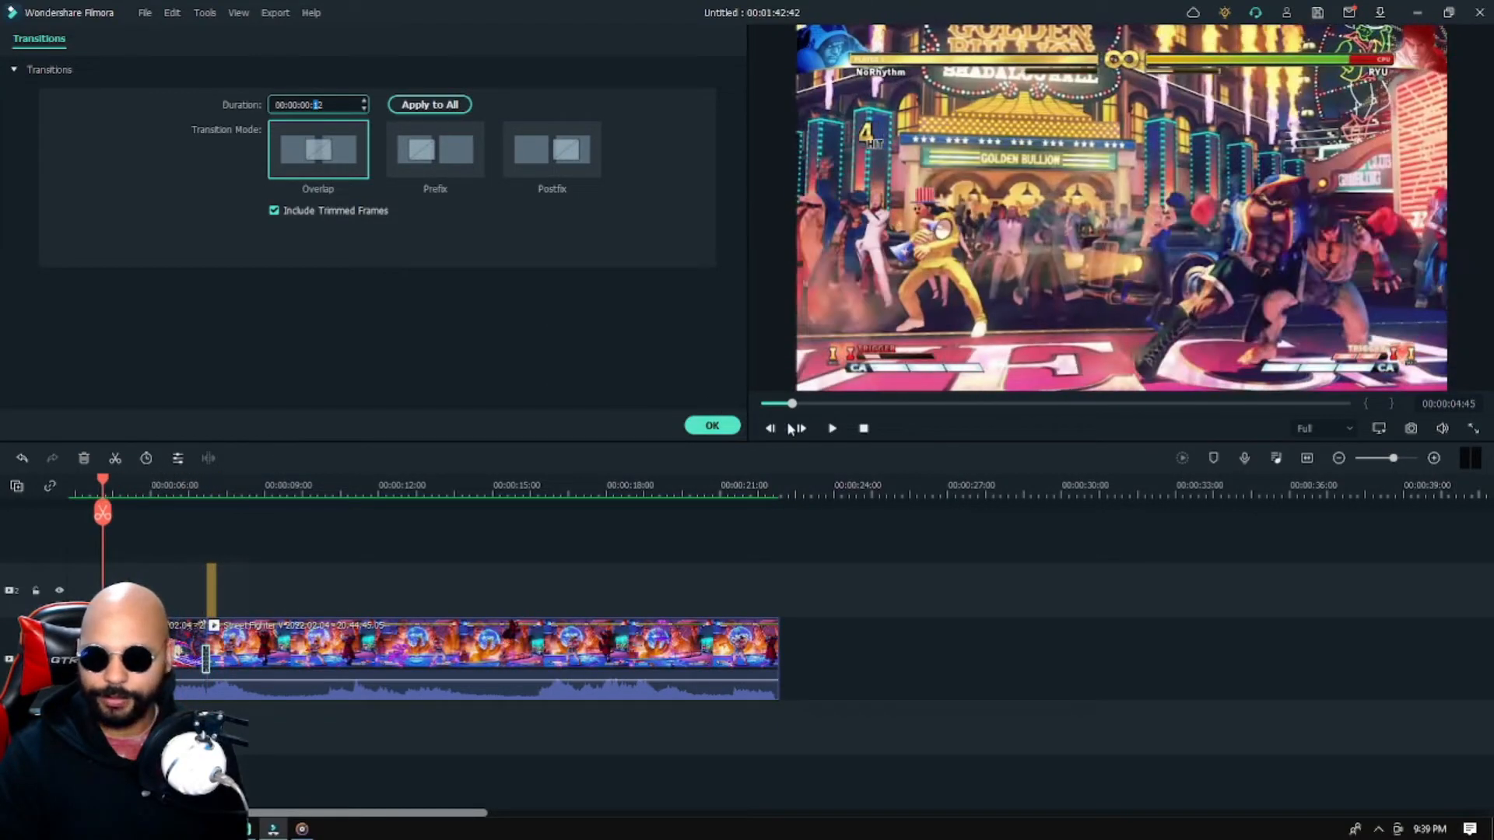
{"action": "left_click", "coordinate": [834, 429]}
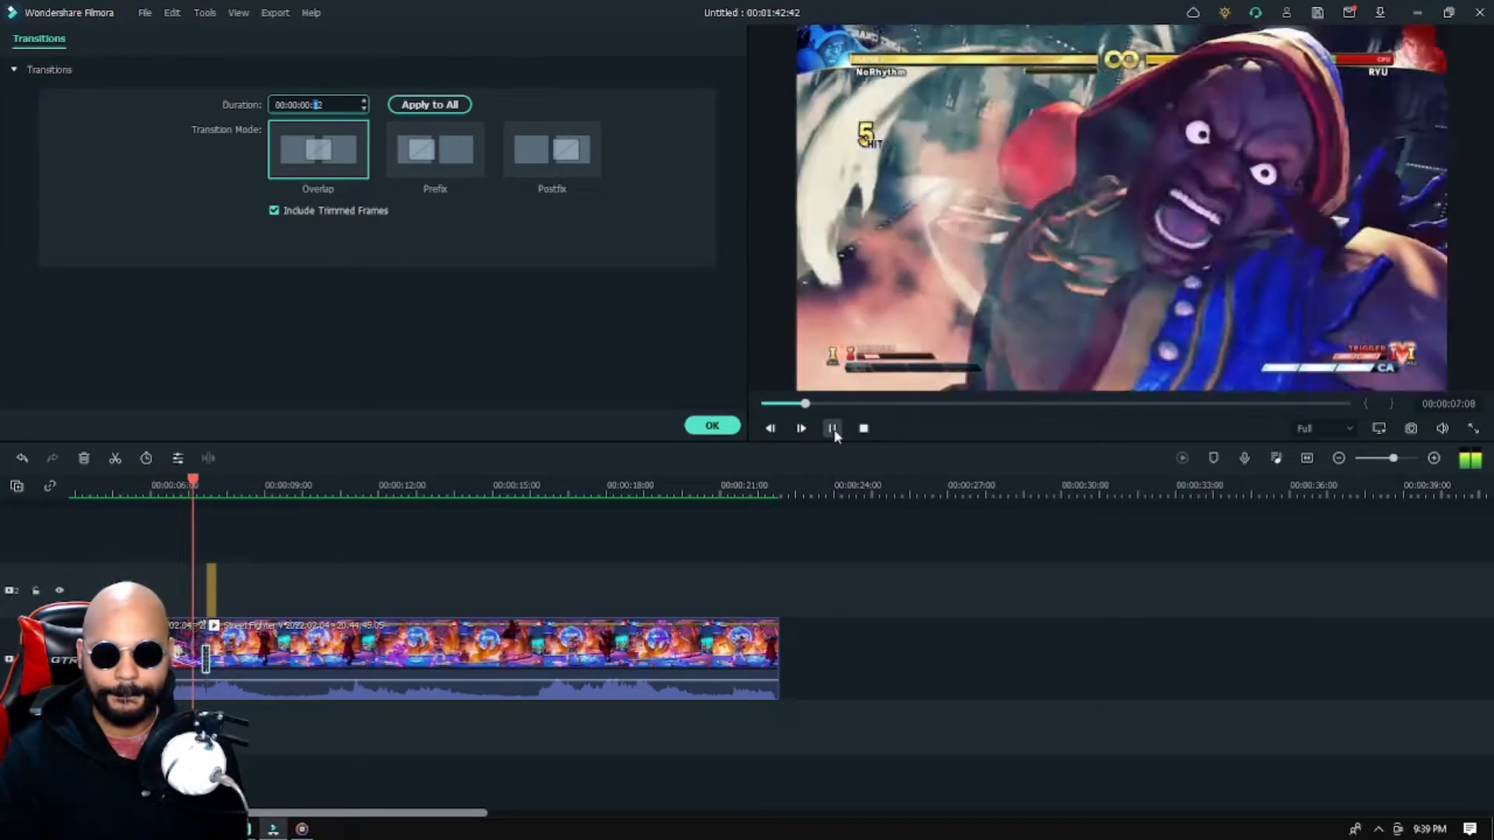
{"action": "left_click", "coordinate": [834, 429]}
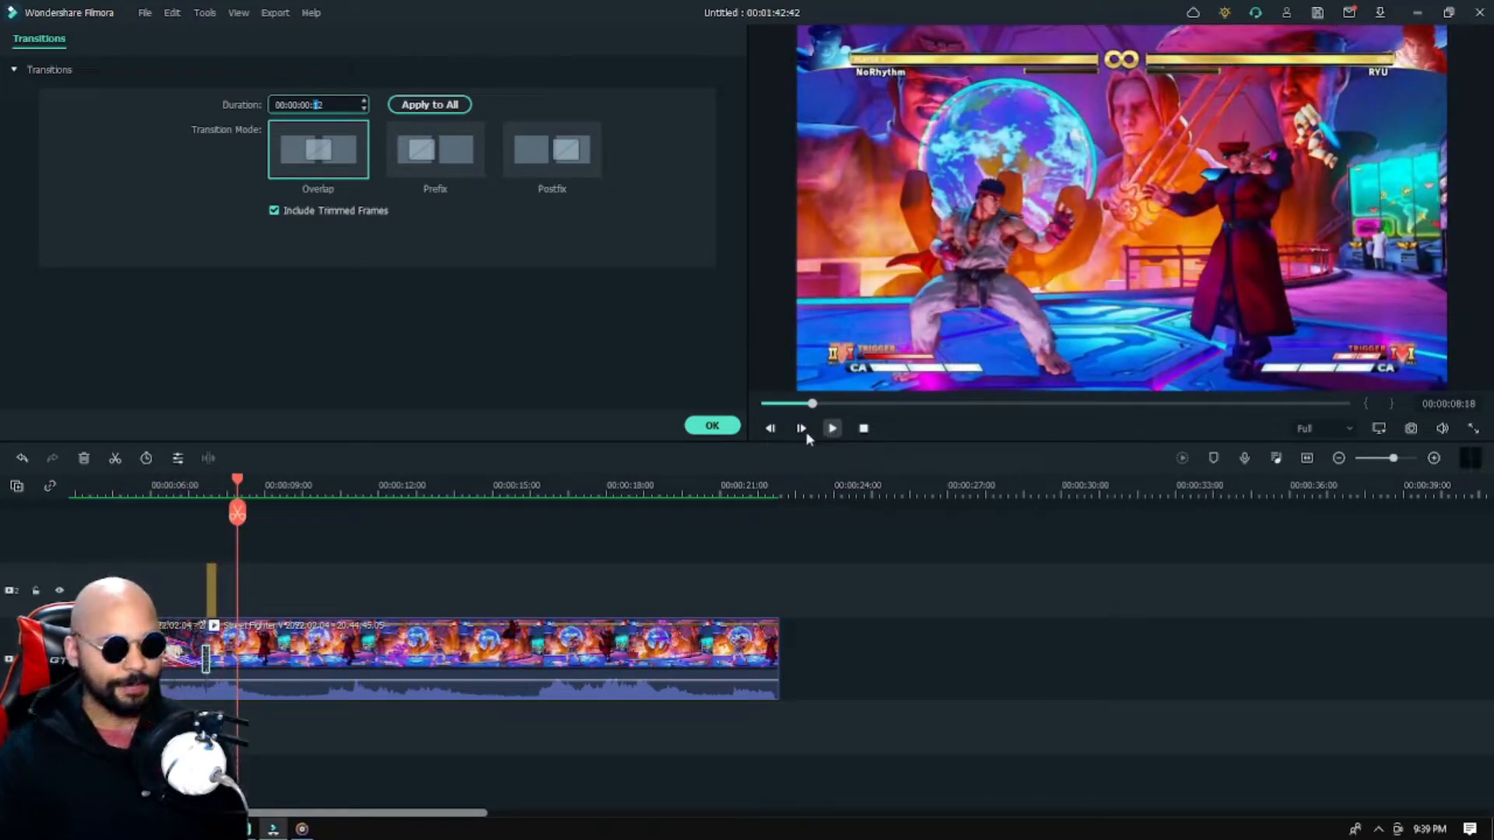
{"action": "left_click", "coordinate": [231, 488]}
{"action": "left_click_drag", "start_coordinate": [232, 491], "coordinate": [204, 504]}
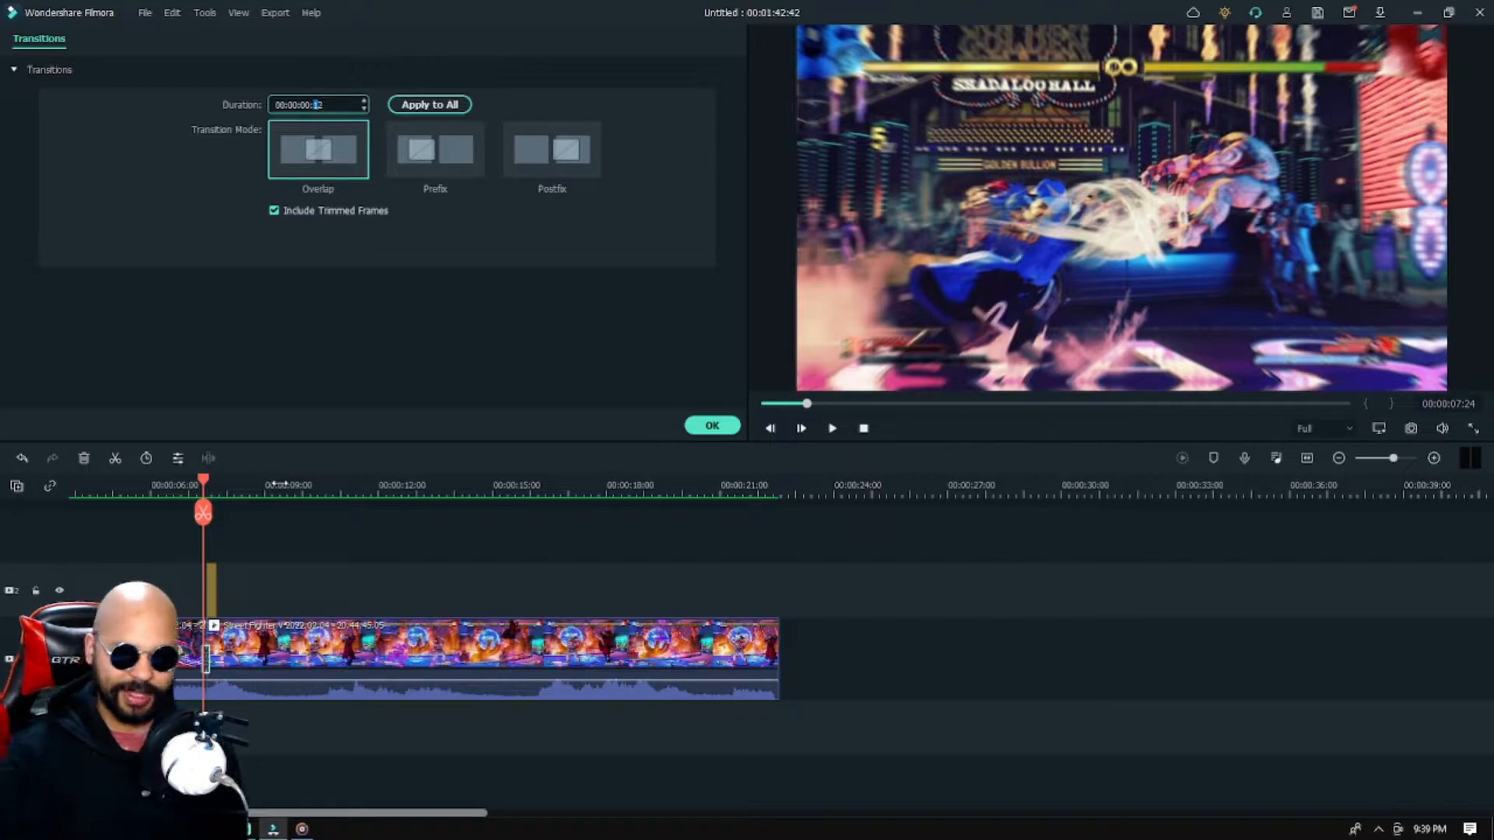
Extend the second clip's end by two frames at the cut into the third clip
{"action": "left_click", "coordinate": [1398, 460]}
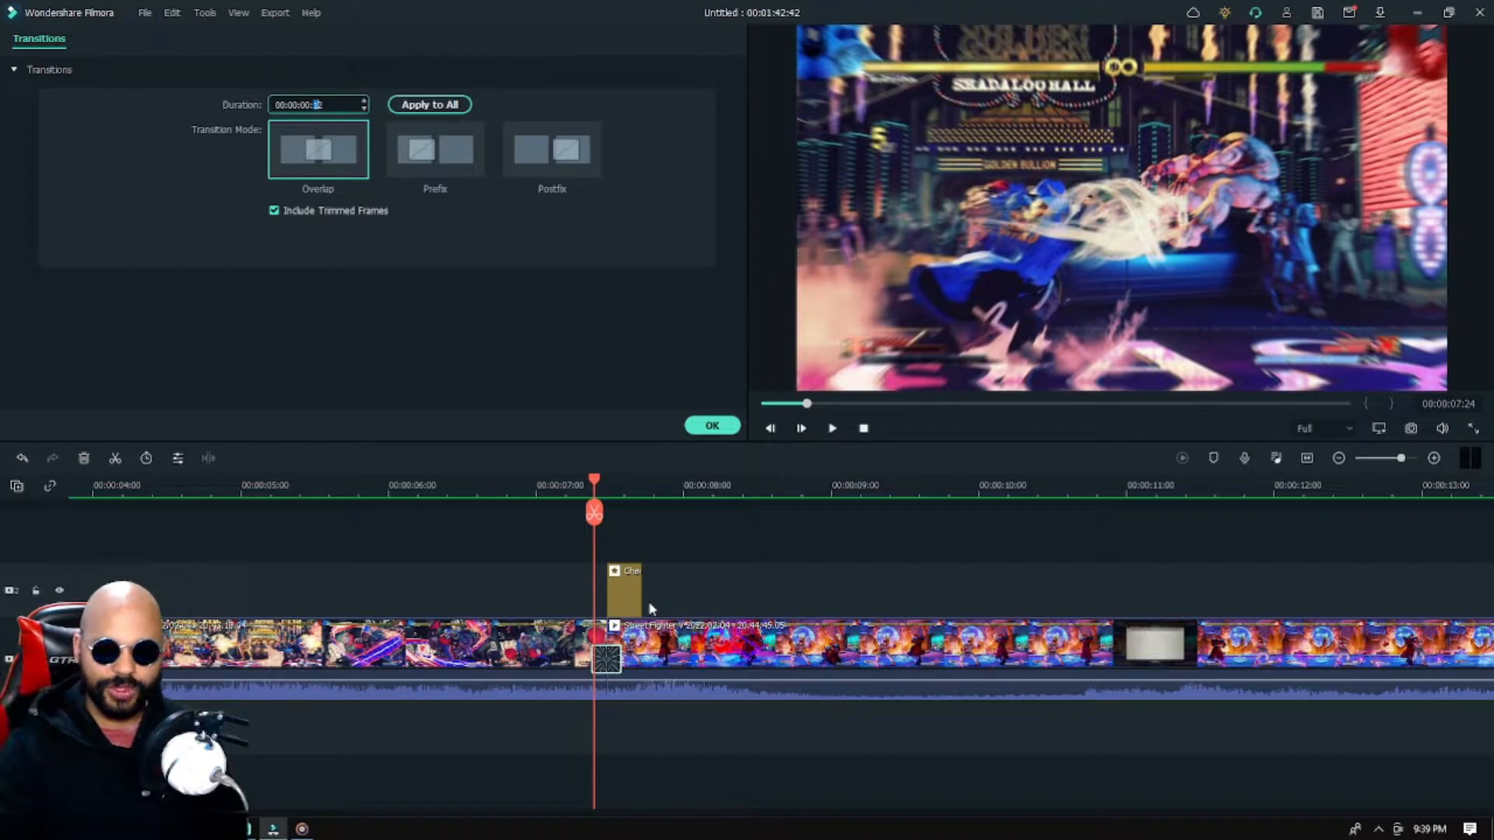
{"action": "left_click", "coordinate": [600, 632]}
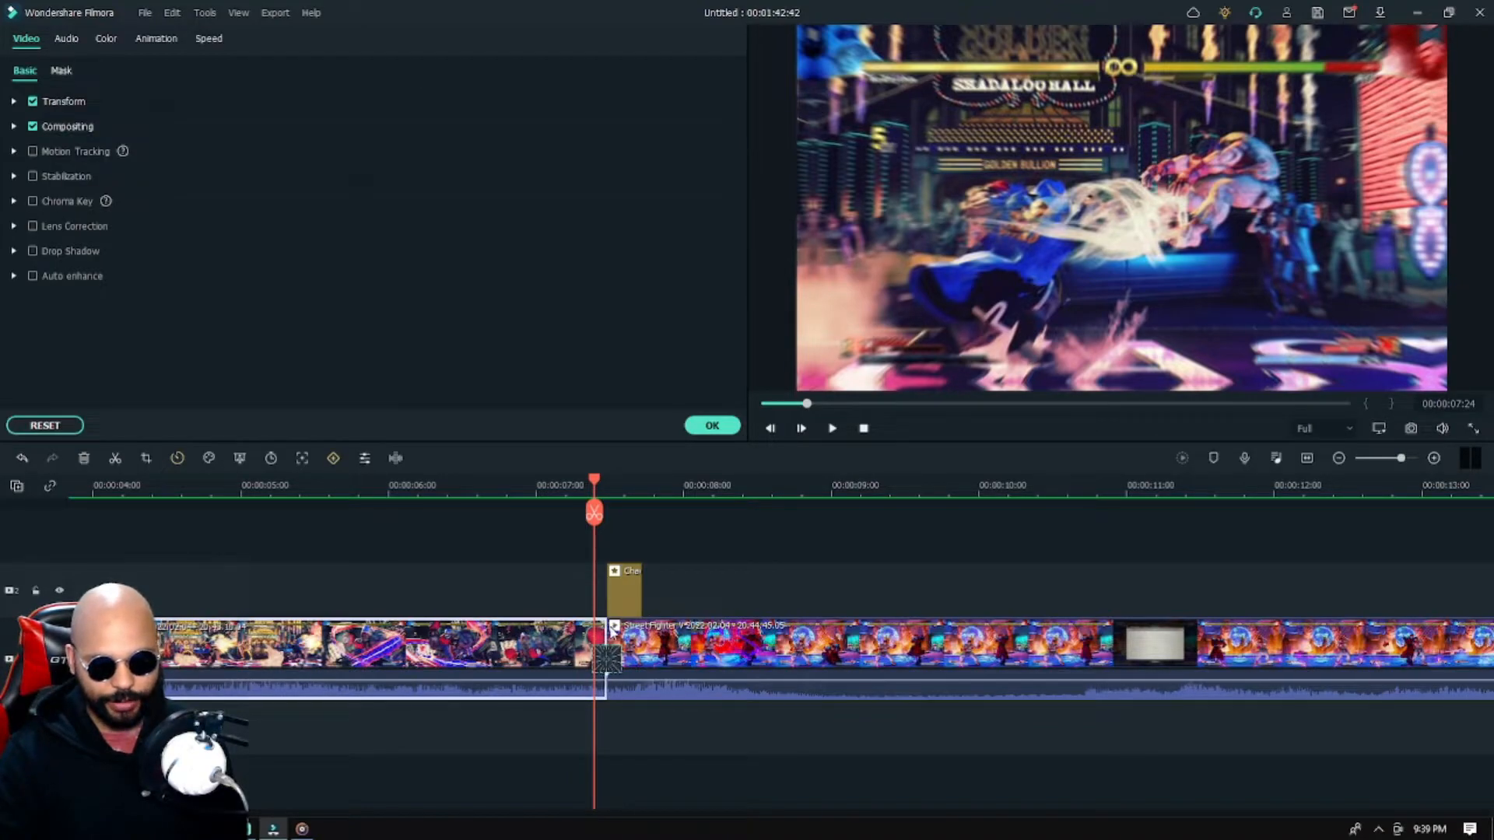
{"action": "left_click_drag", "start_coordinate": [601, 626], "coordinate": [602, 627]}
{"action": "left_click_drag", "start_coordinate": [1400, 459], "coordinate": [1406, 459]}
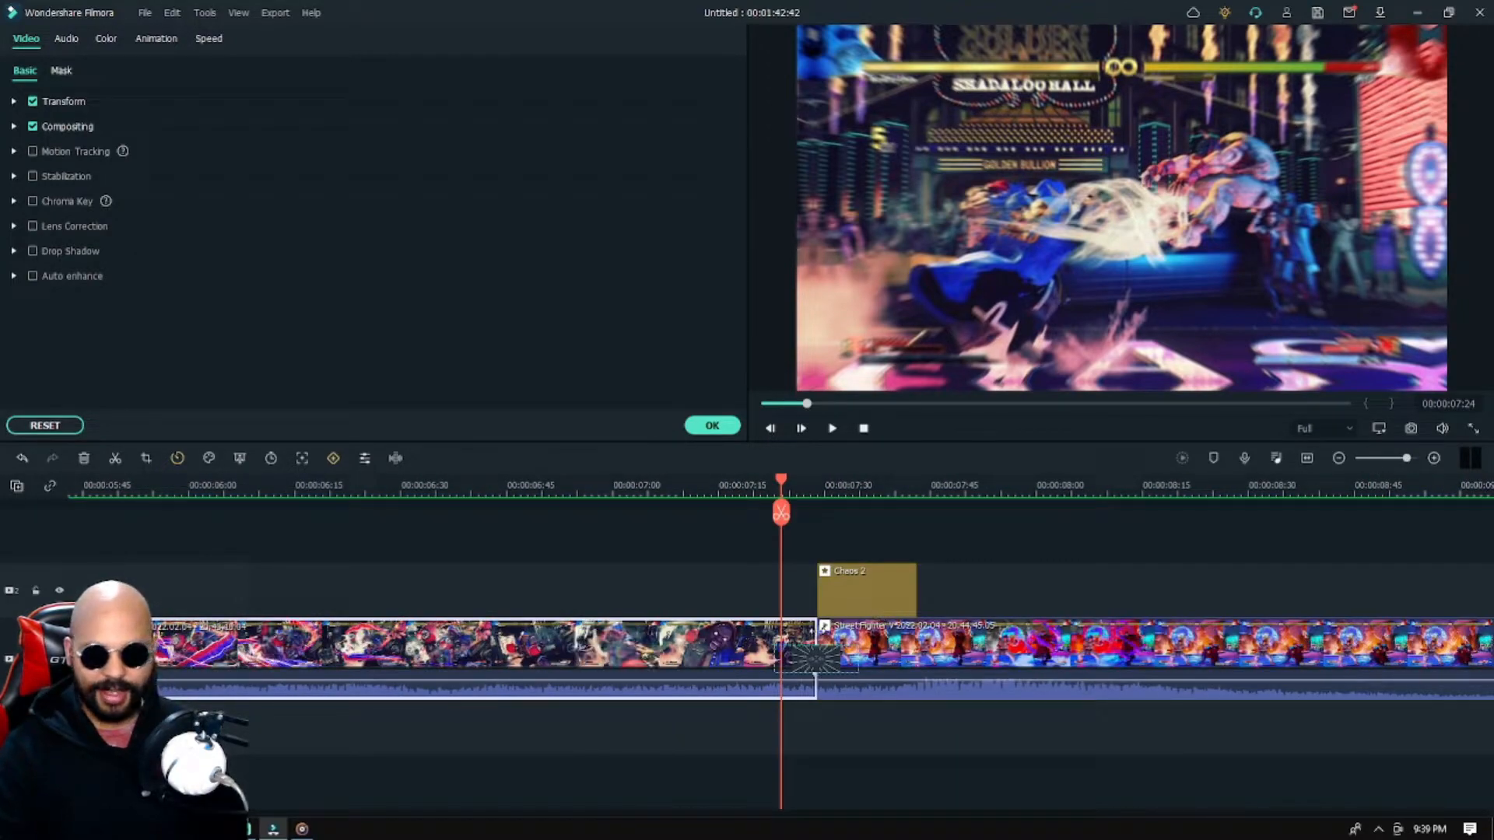
{"action": "left_click_drag", "start_coordinate": [813, 630], "coordinate": [813, 630]}
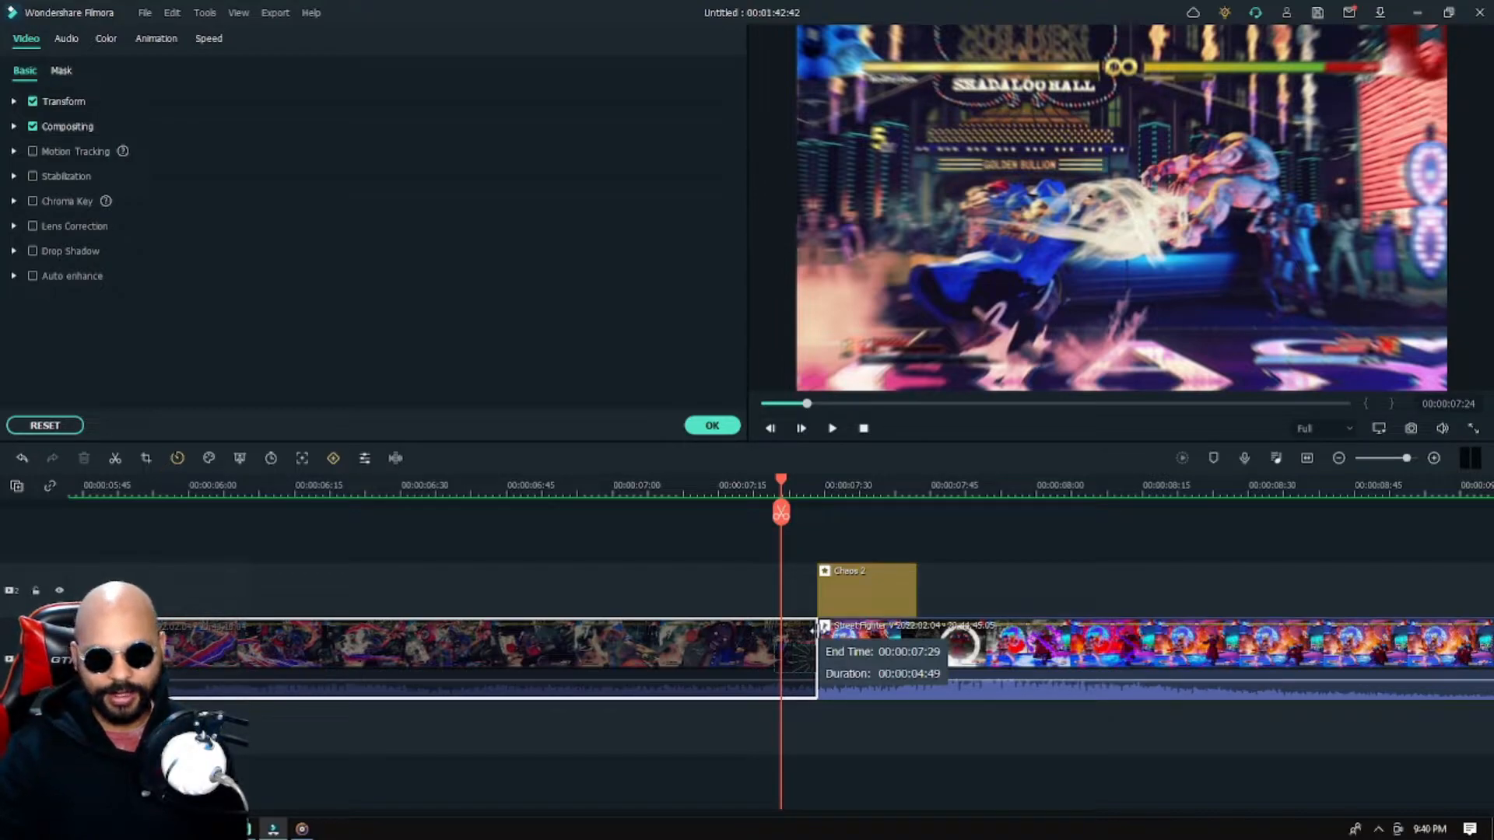
{"action": "left_click_drag", "start_coordinate": [816, 631], "coordinate": [830, 636]}
Render the timeline preview and play across the transition from about 00:00:07:07
{"action": "left_click", "coordinate": [694, 490]}
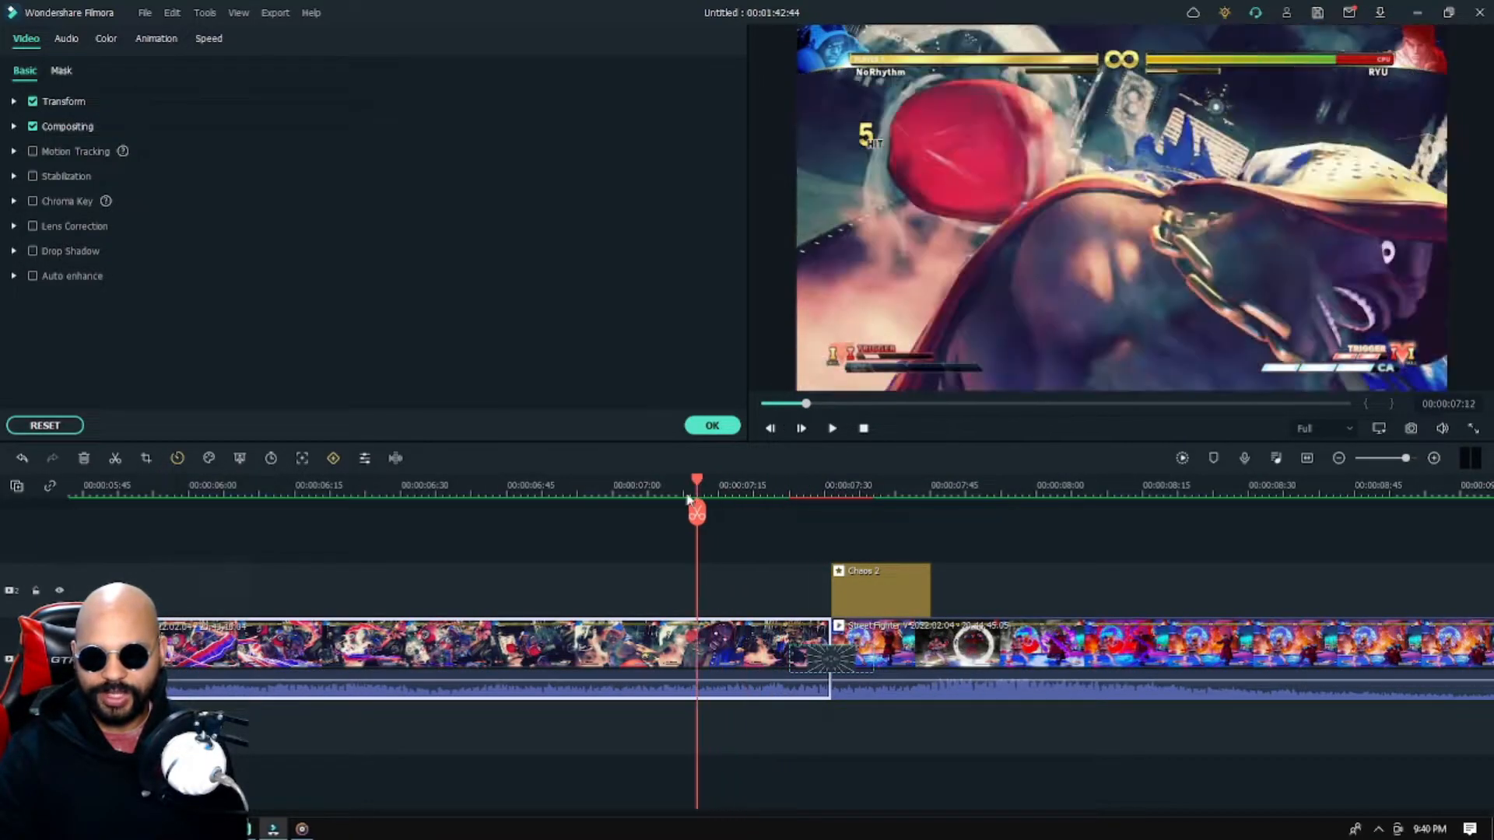
{"action": "left_click", "coordinate": [661, 489]}
{"action": "left_click", "coordinate": [1182, 461]}
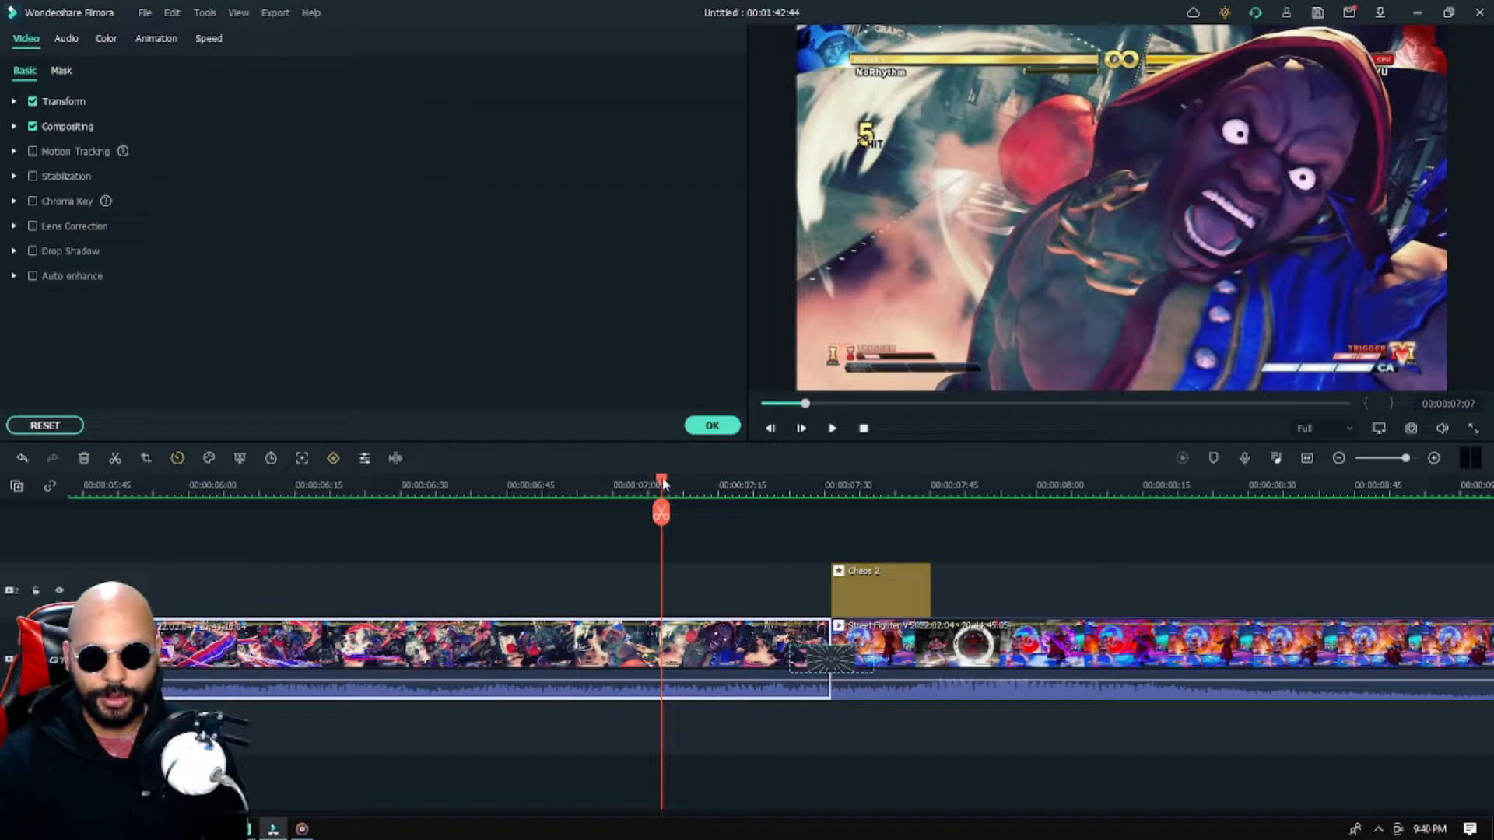
{"action": "left_click_drag", "start_coordinate": [662, 483], "coordinate": [658, 485]}
{"action": "left_click", "coordinate": [832, 429]}
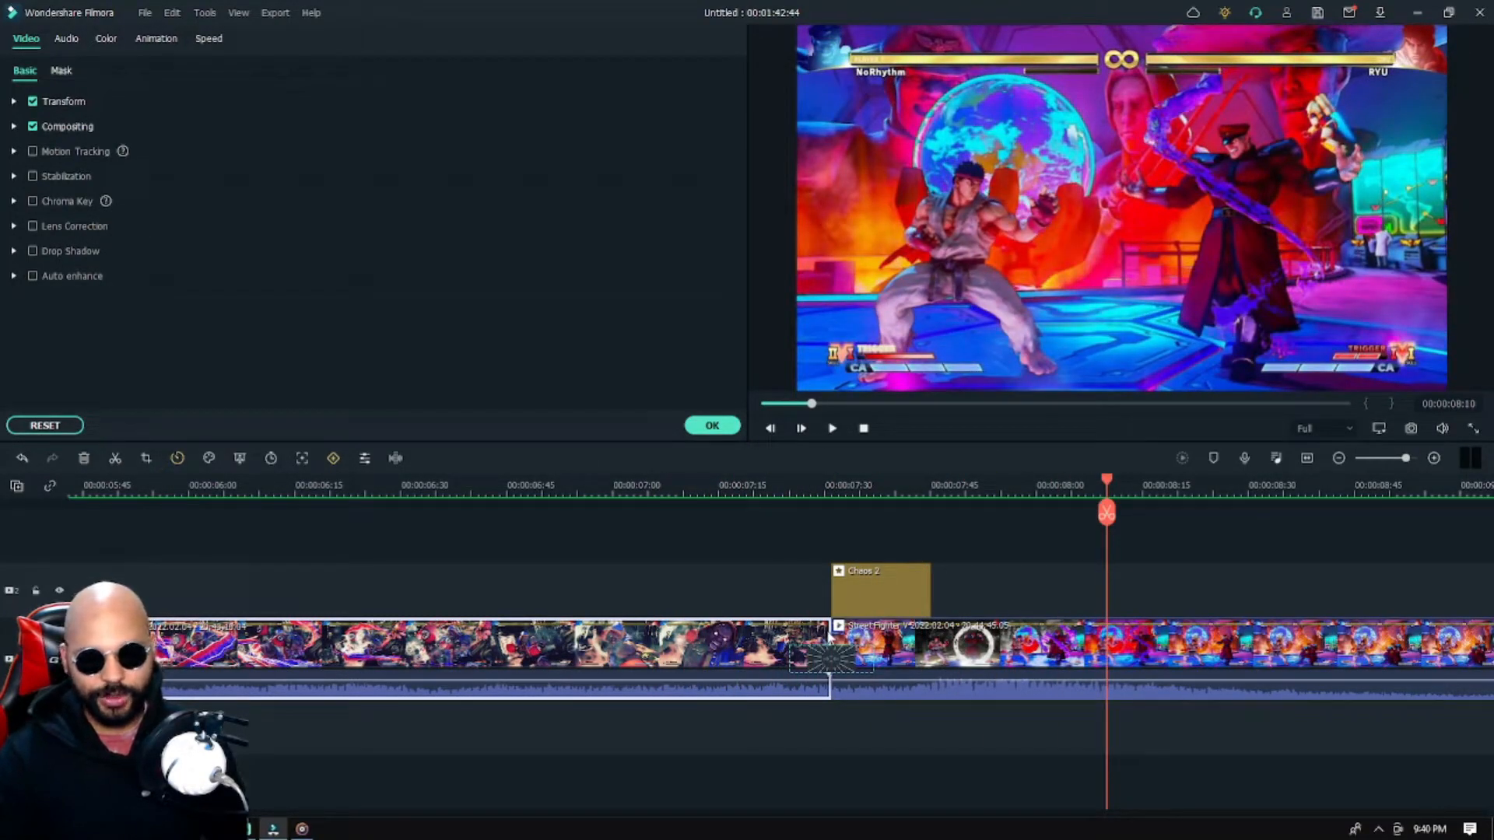
Extend the second clip's end by another three frames and replay the re-rendered transition several times
{"action": "left_click_drag", "start_coordinate": [829, 680], "coordinate": [853, 640]}
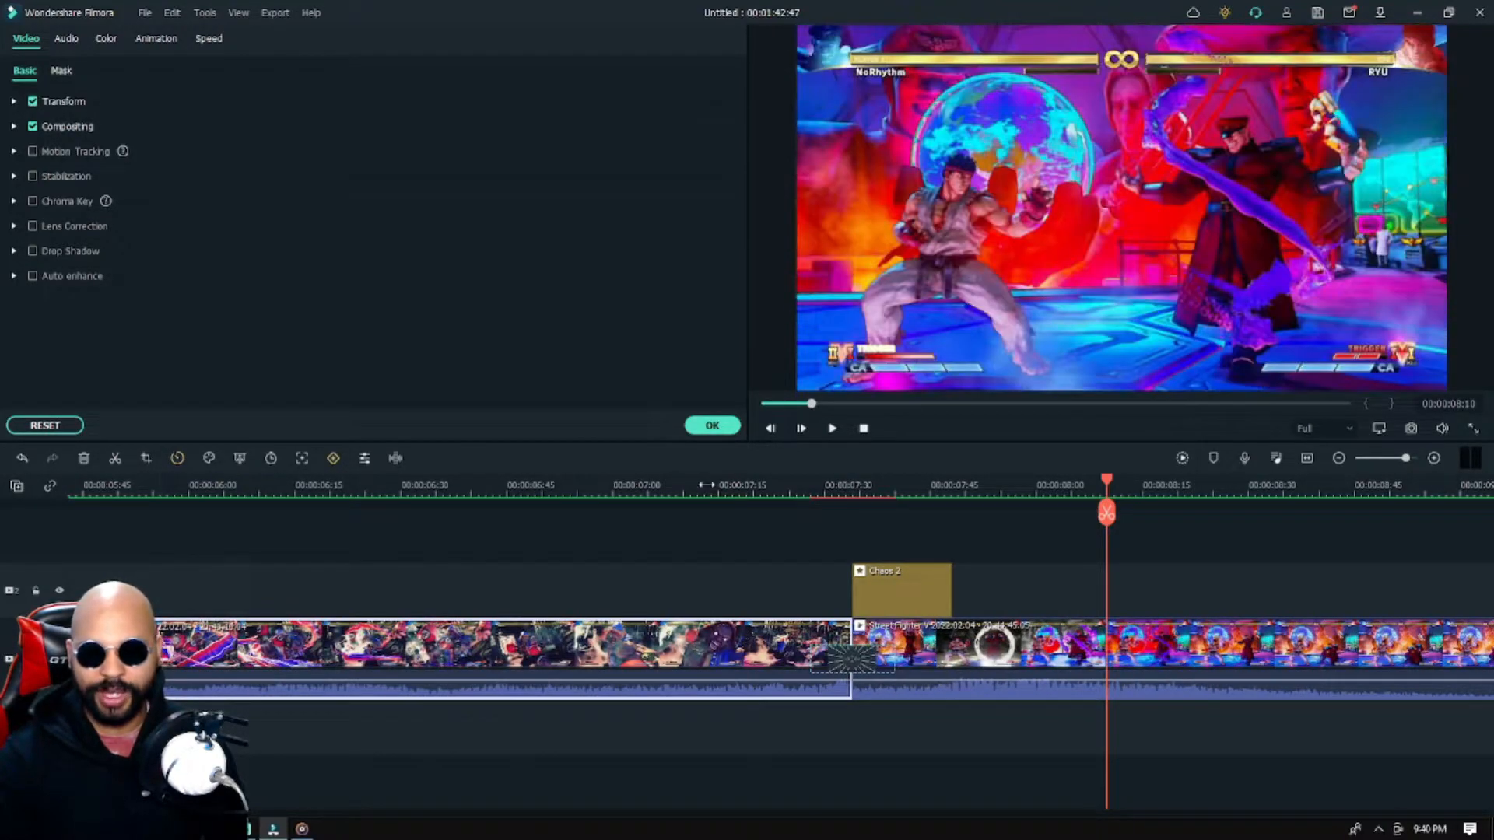
{"action": "left_click", "coordinate": [1181, 459]}
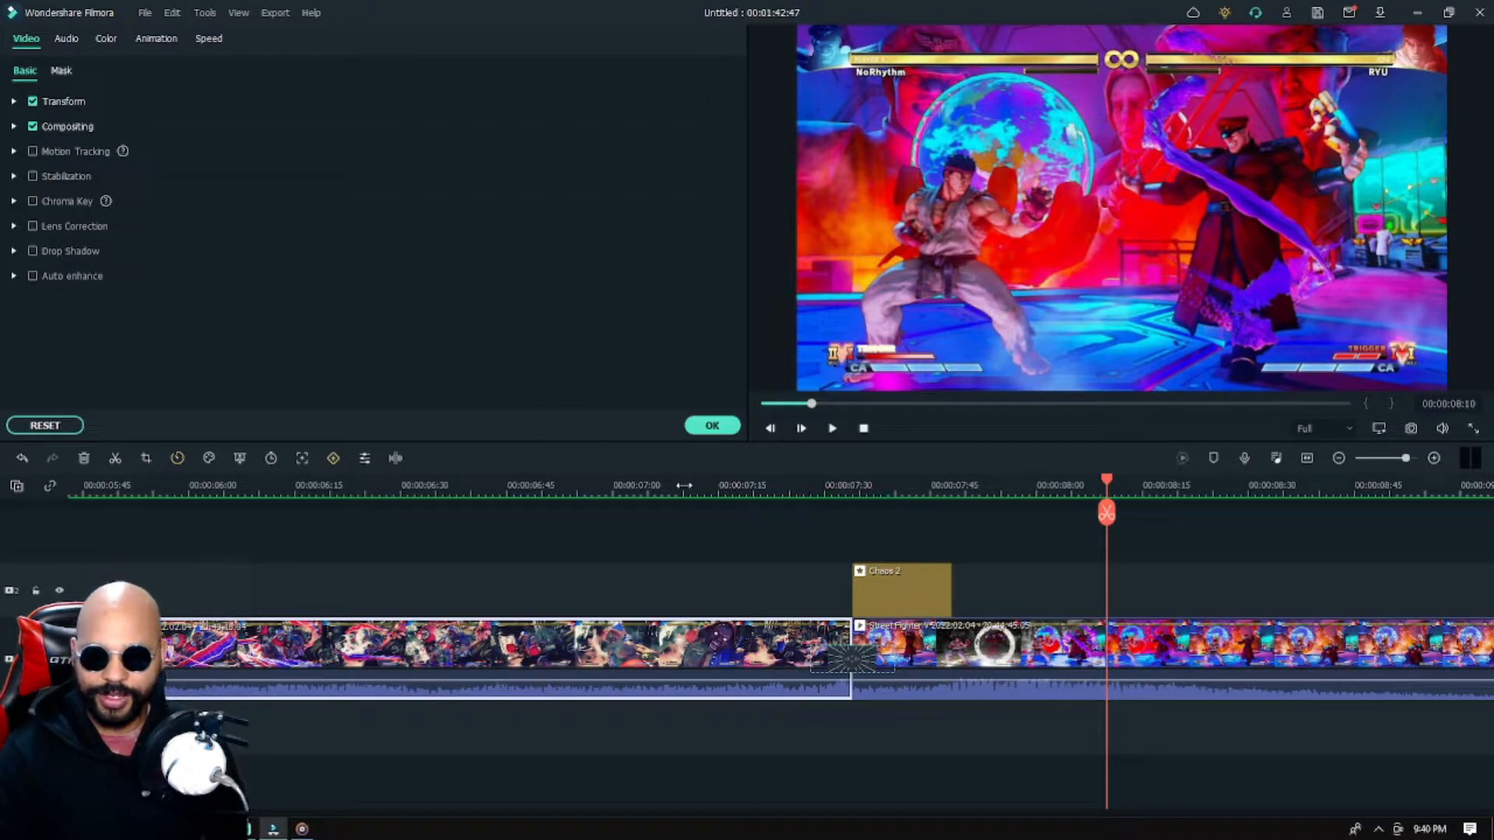
{"action": "left_click", "coordinate": [654, 486]}
{"action": "left_click", "coordinate": [831, 429]}
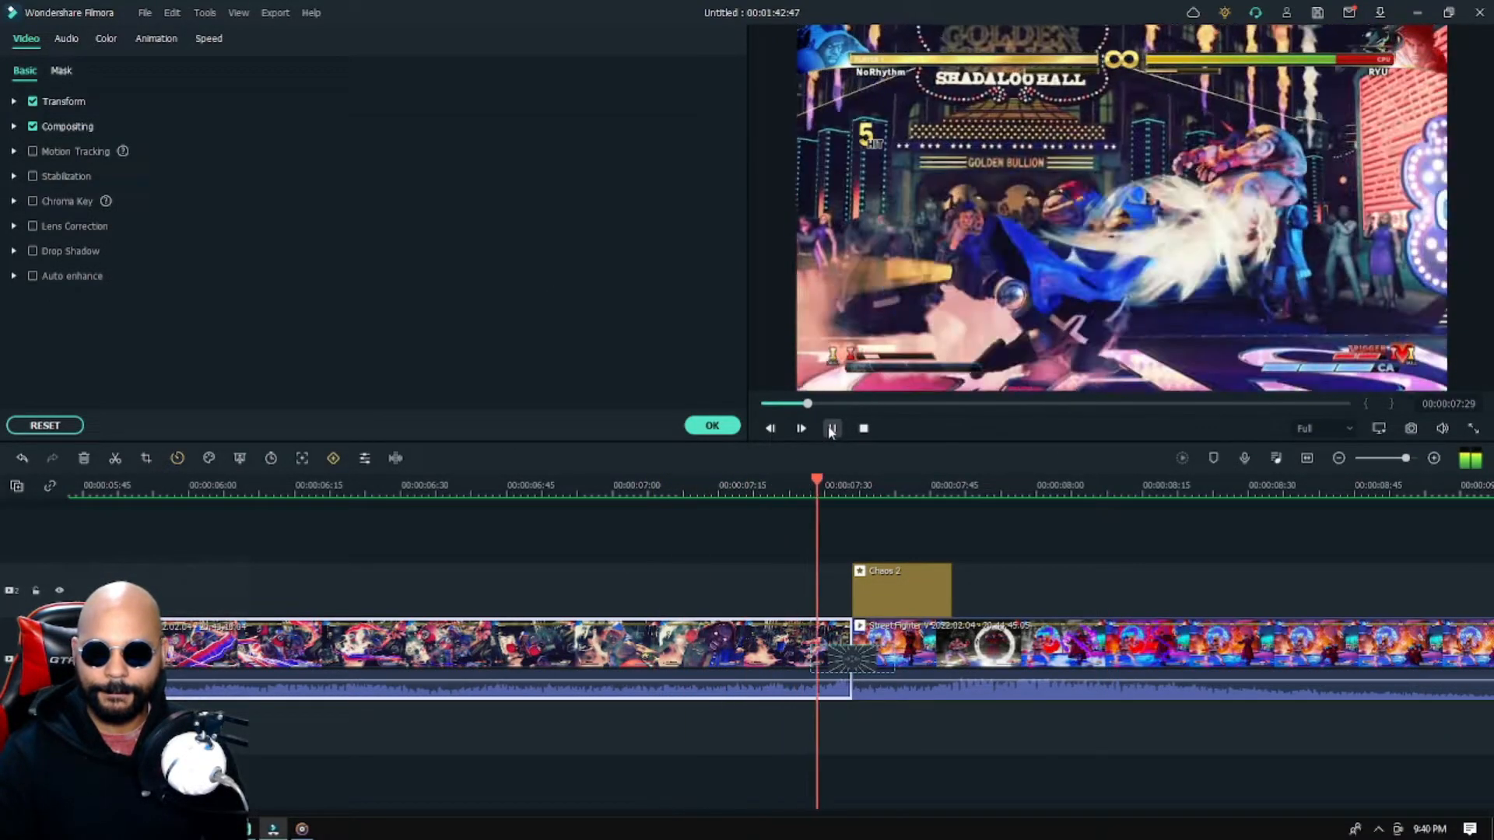
{"action": "left_click", "coordinate": [675, 487]}
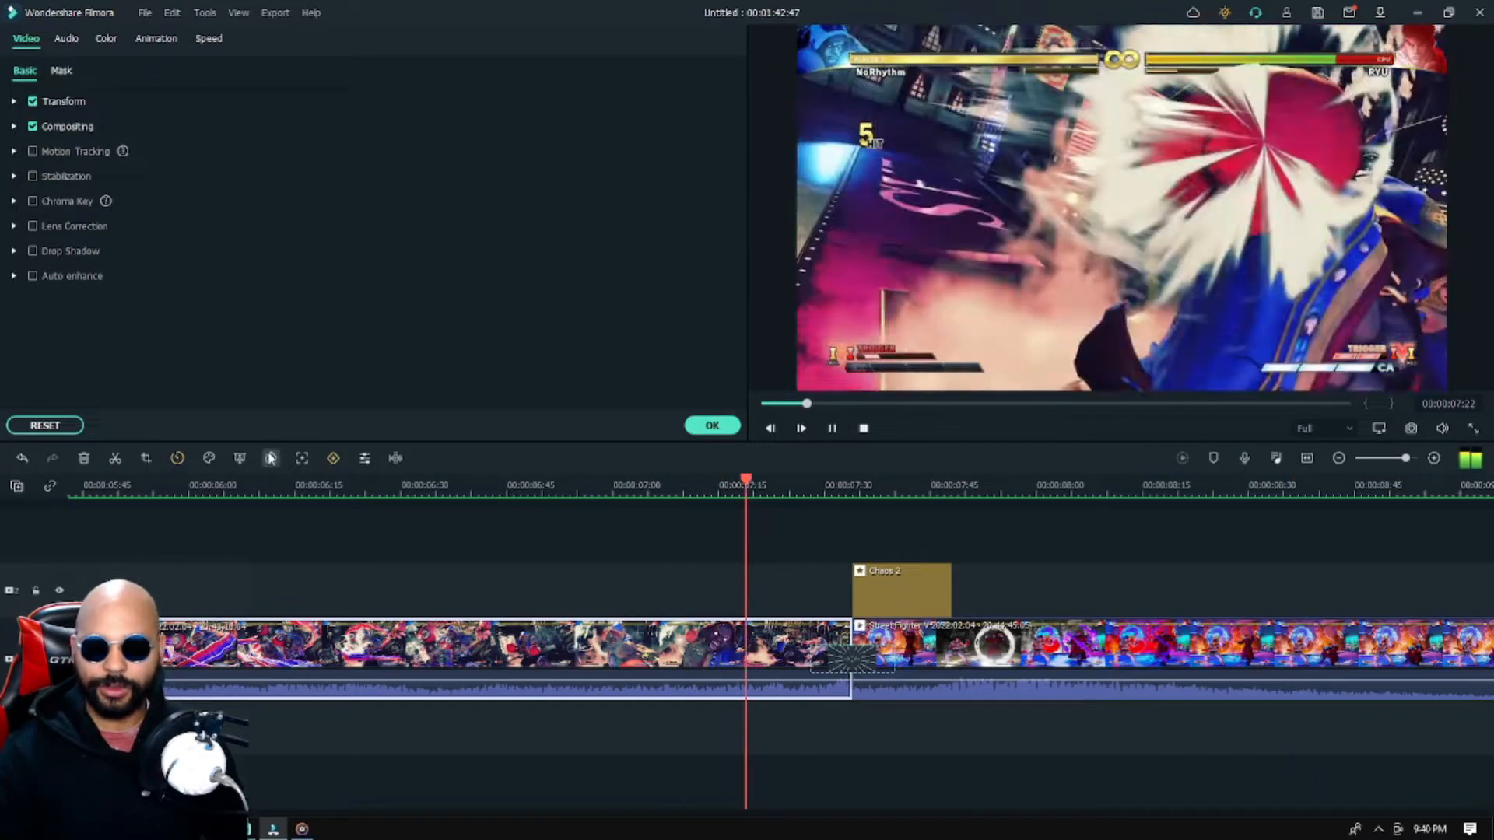
{"action": "left_click", "coordinate": [683, 486]}
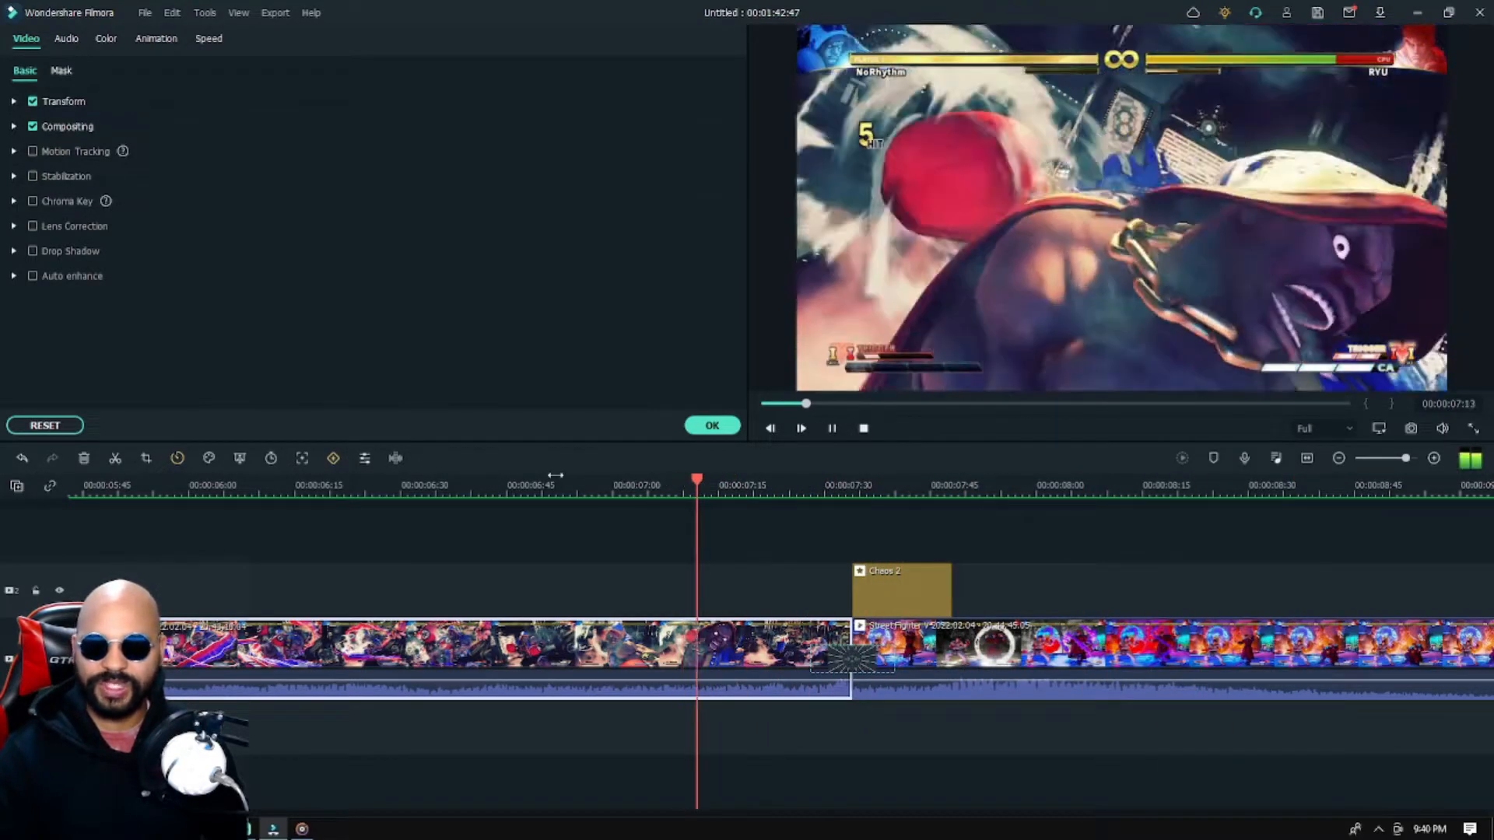
{"action": "left_click", "coordinate": [831, 429]}
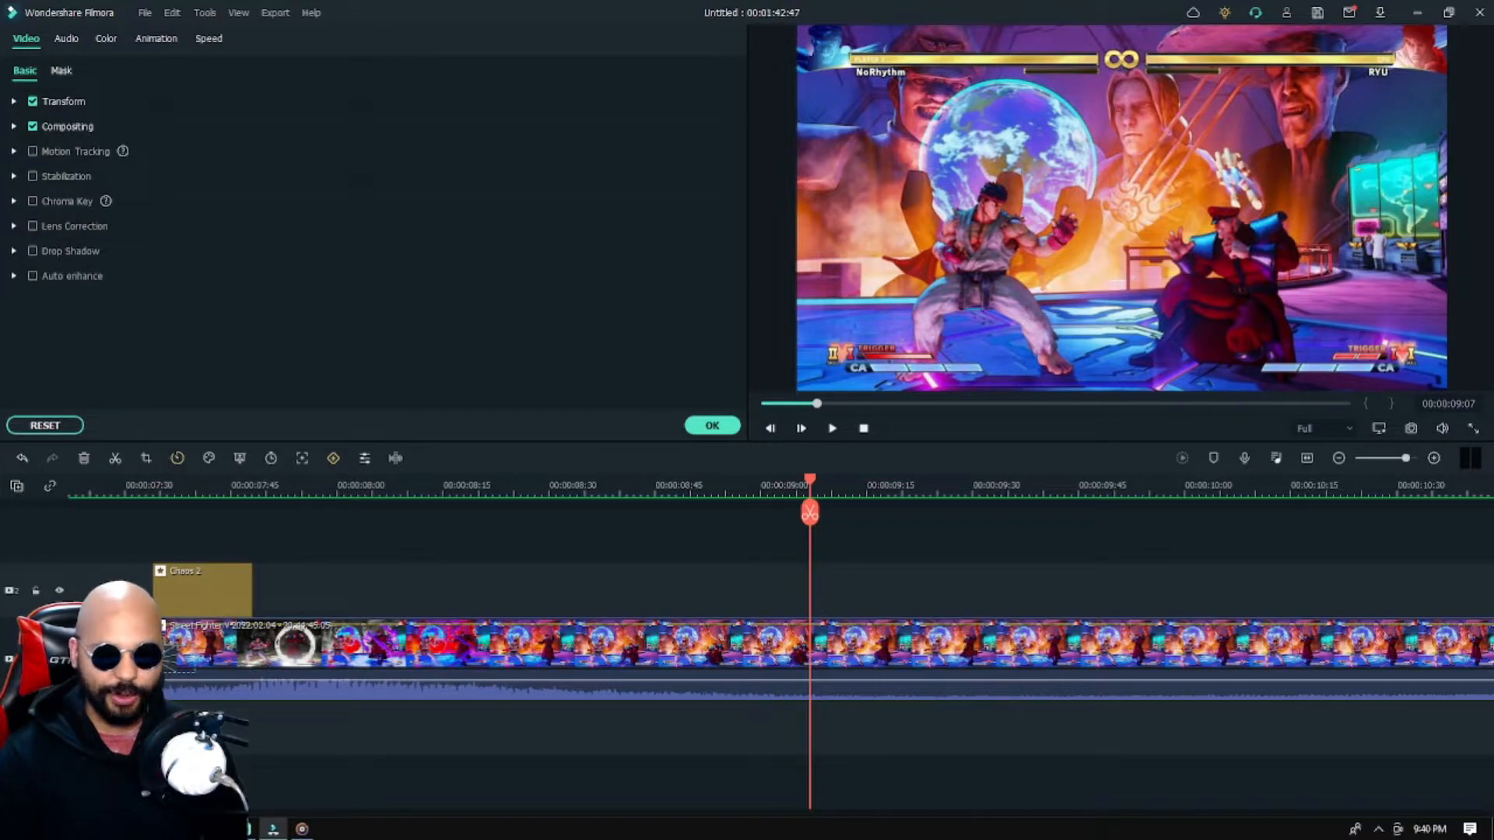
Lengthen the second clip's end by two more frames and preview the re-rendered cut from 00:00:06:47
{"action": "left_click_drag", "start_coordinate": [165, 637], "coordinate": [168, 637]}
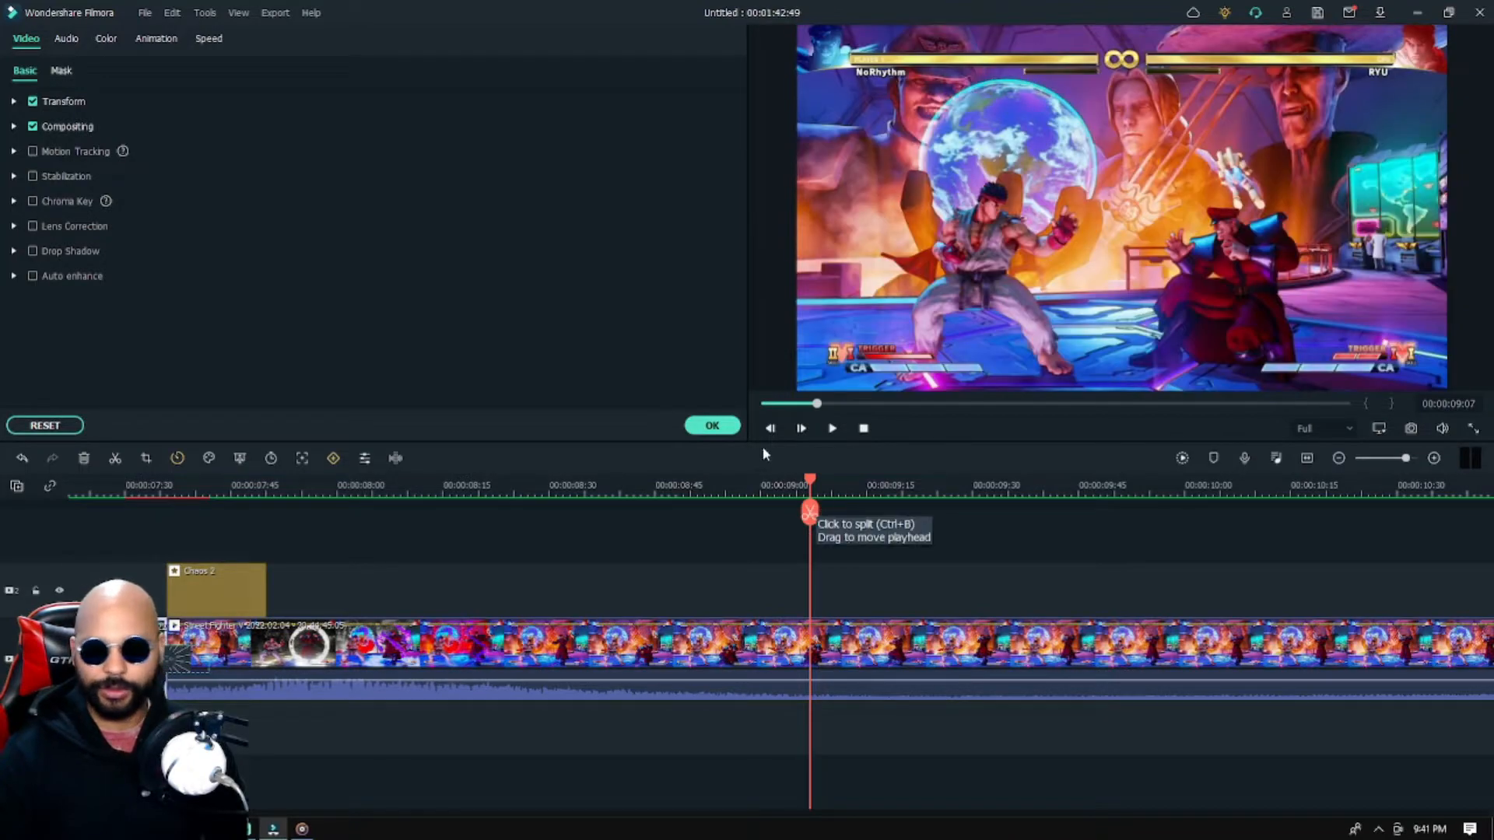
{"action": "left_click", "coordinate": [1182, 458]}
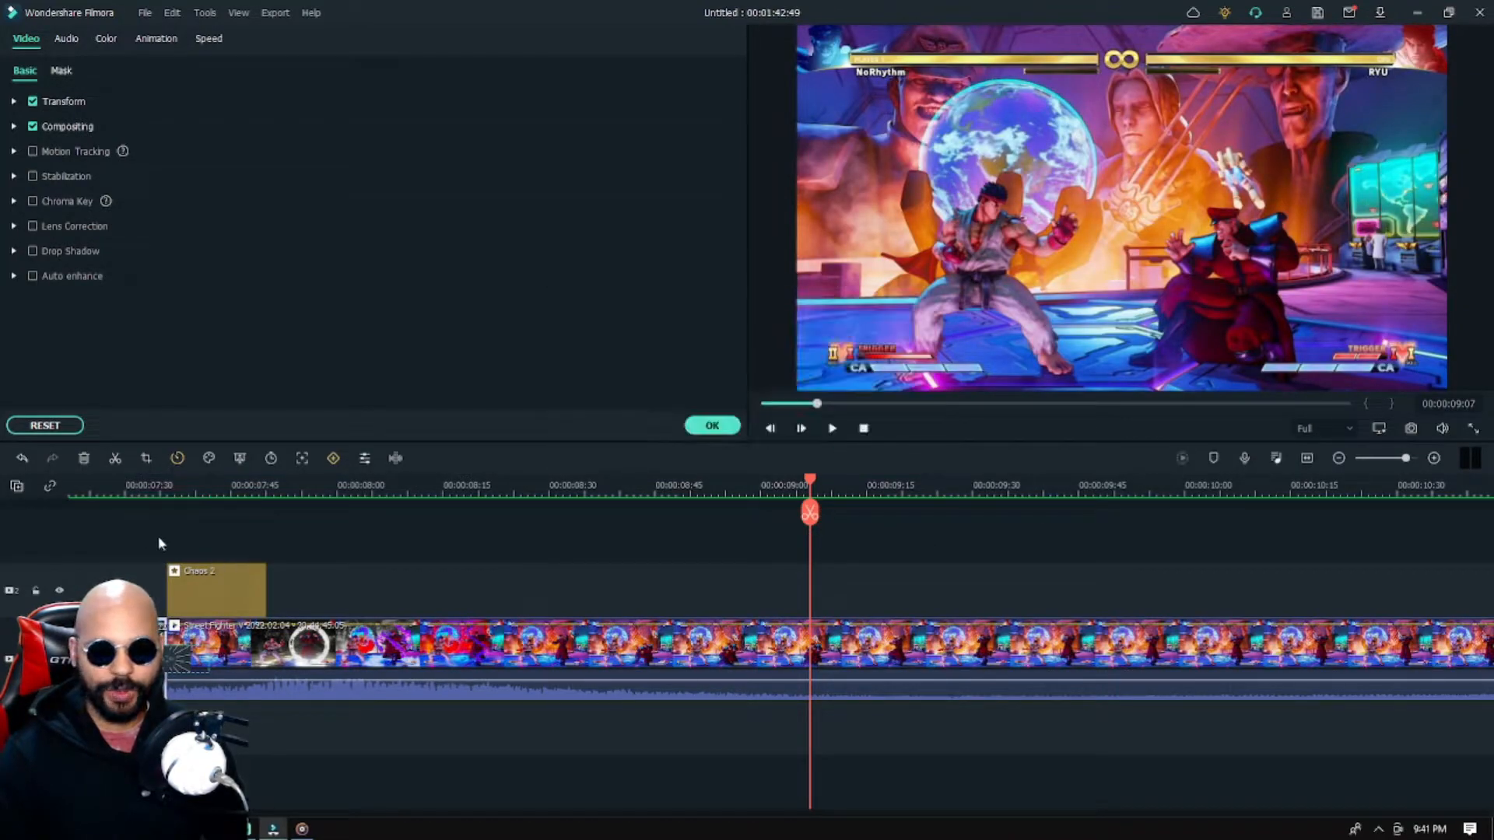
{"action": "left_click", "coordinate": [82, 490]}
{"action": "left_click_drag", "start_coordinate": [83, 490], "coordinate": [400, 513]}
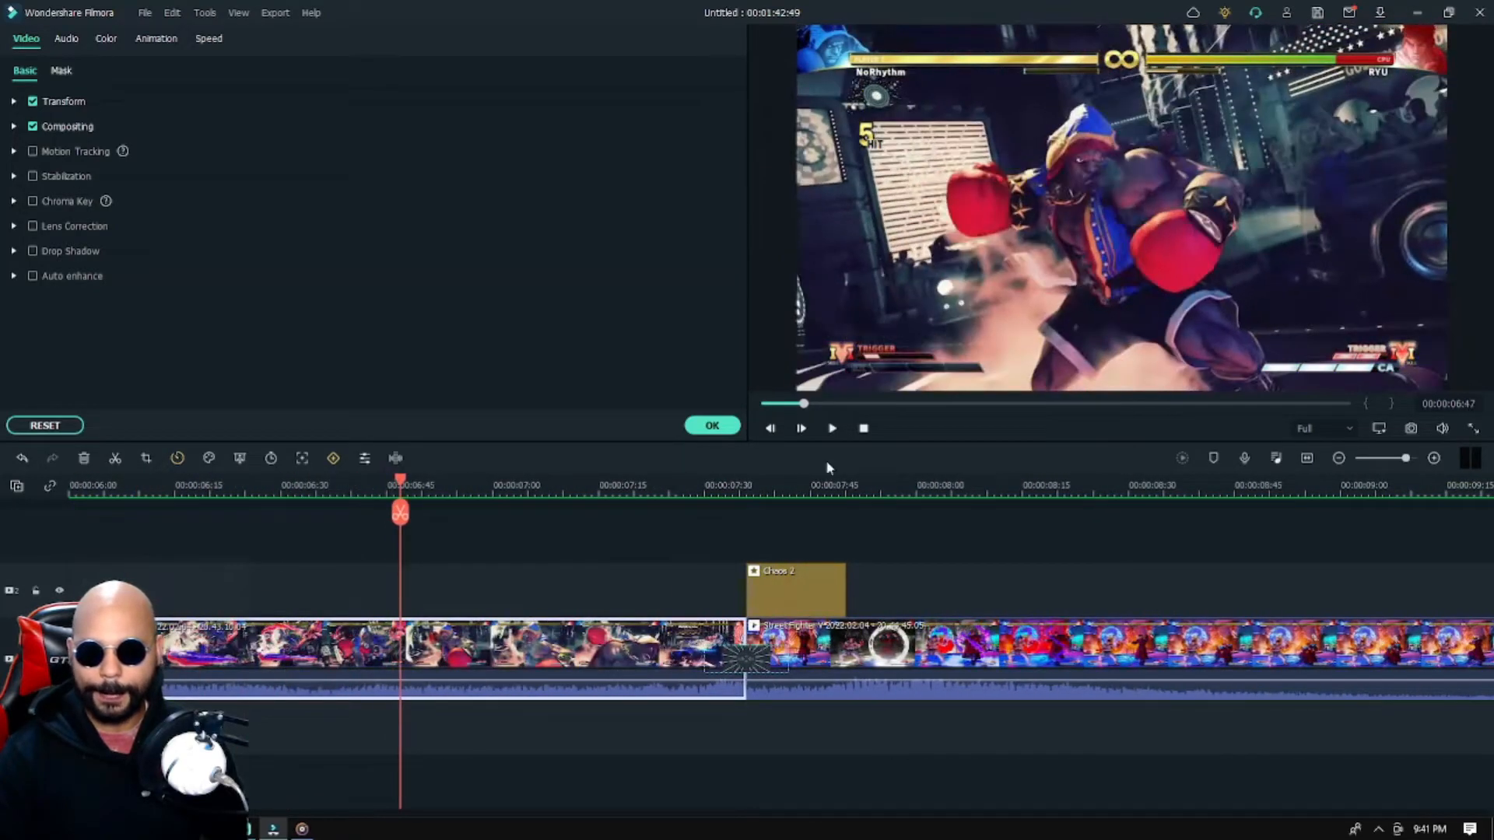
{"action": "left_click", "coordinate": [833, 428]}
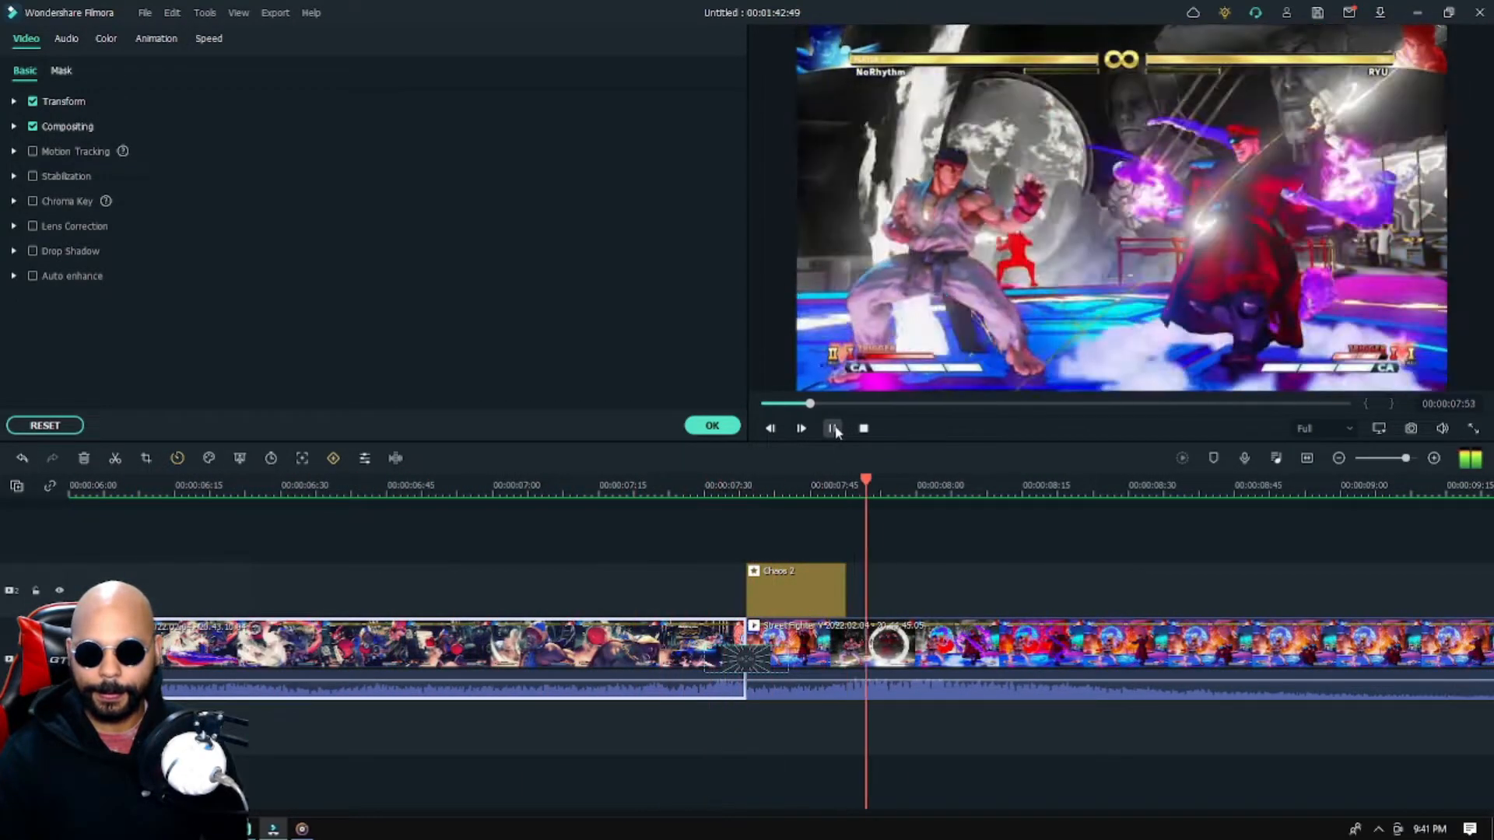
{"action": "left_click_drag", "start_coordinate": [684, 489], "coordinate": [824, 502]}
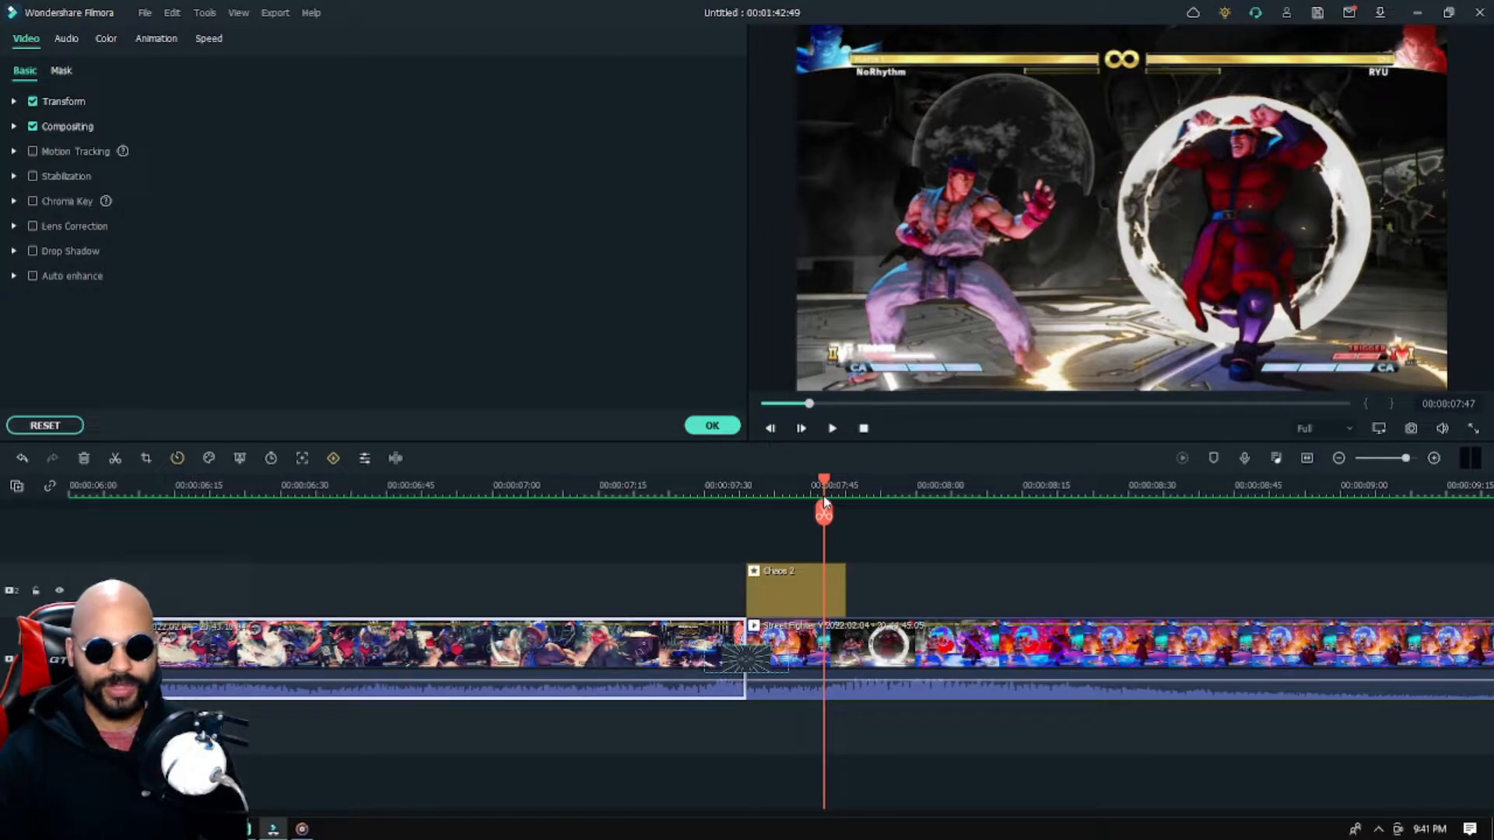
Play the preview across the cut between the second and third clips, starting from about the seven-second mark
{"action": "left_click_drag", "start_coordinate": [825, 502], "coordinate": [520, 504]}
{"action": "left_click", "coordinate": [832, 430]}
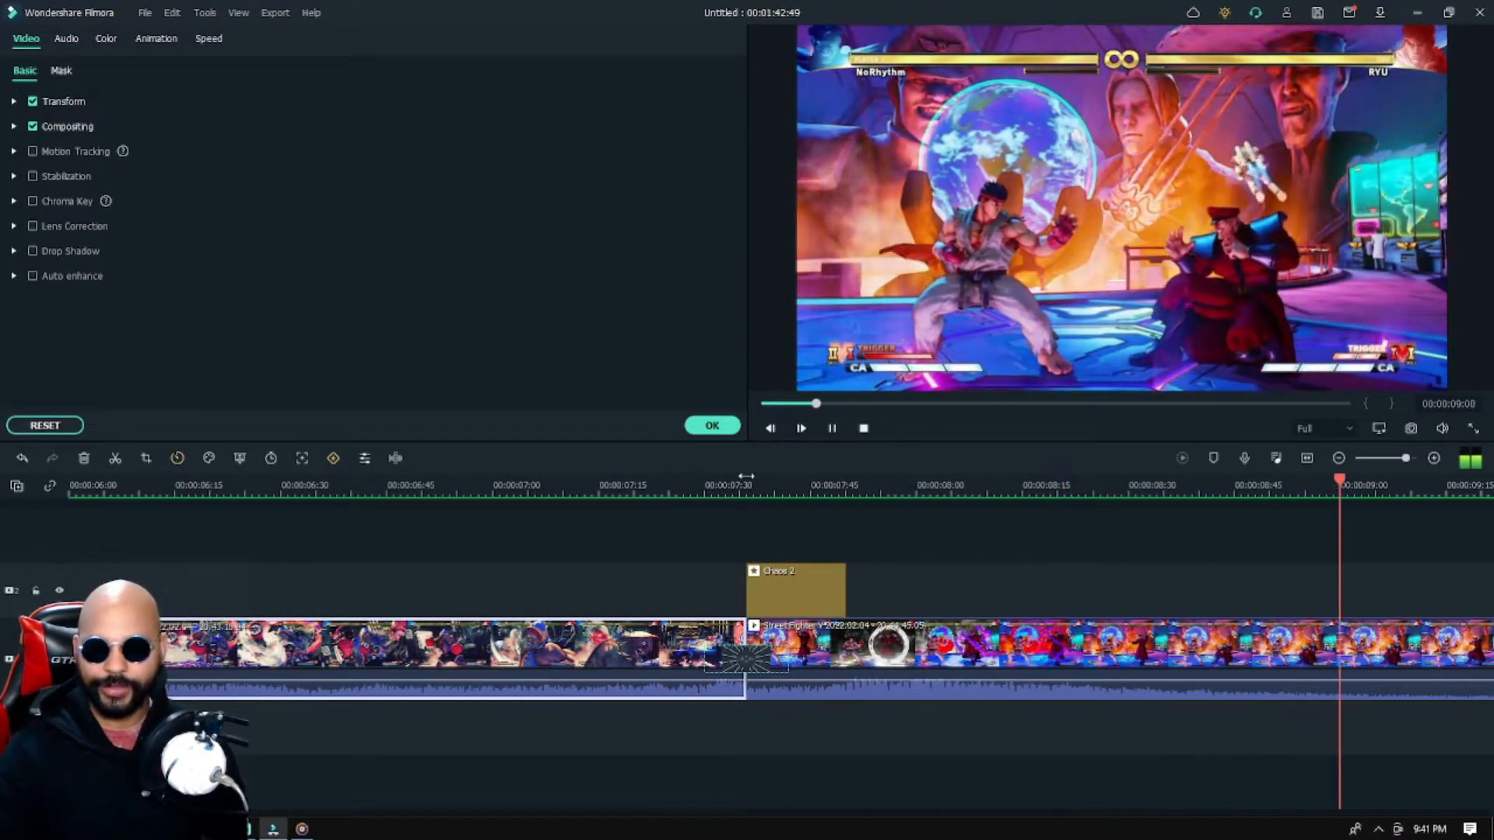
{"action": "left_click", "coordinate": [834, 429]}
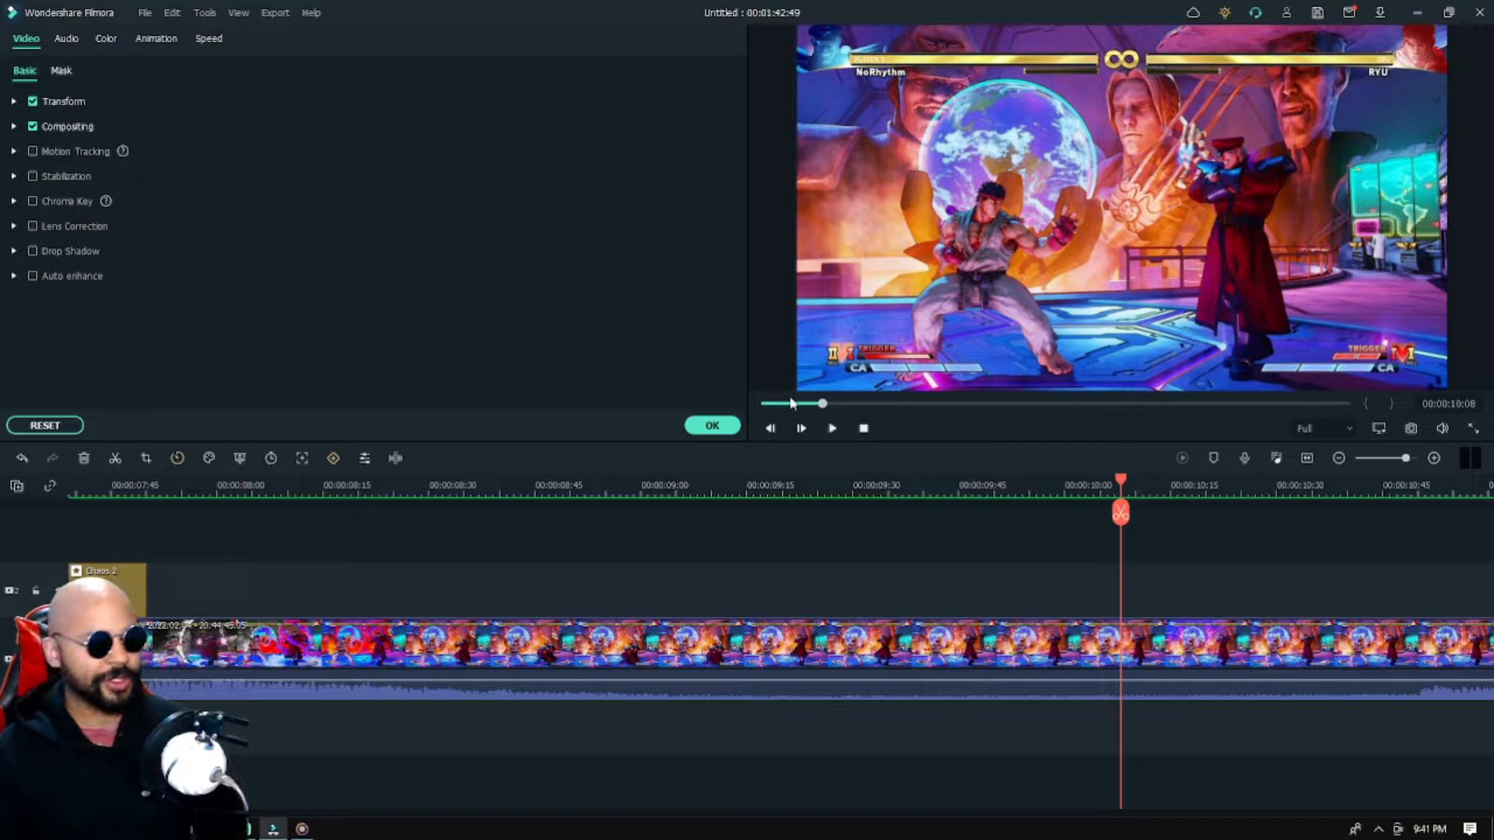
Split the third clip at 00:00:16:36, one frame before the white activation ring appears
{"action": "left_click_drag", "start_coordinate": [1404, 459], "coordinate": [1395, 459]}
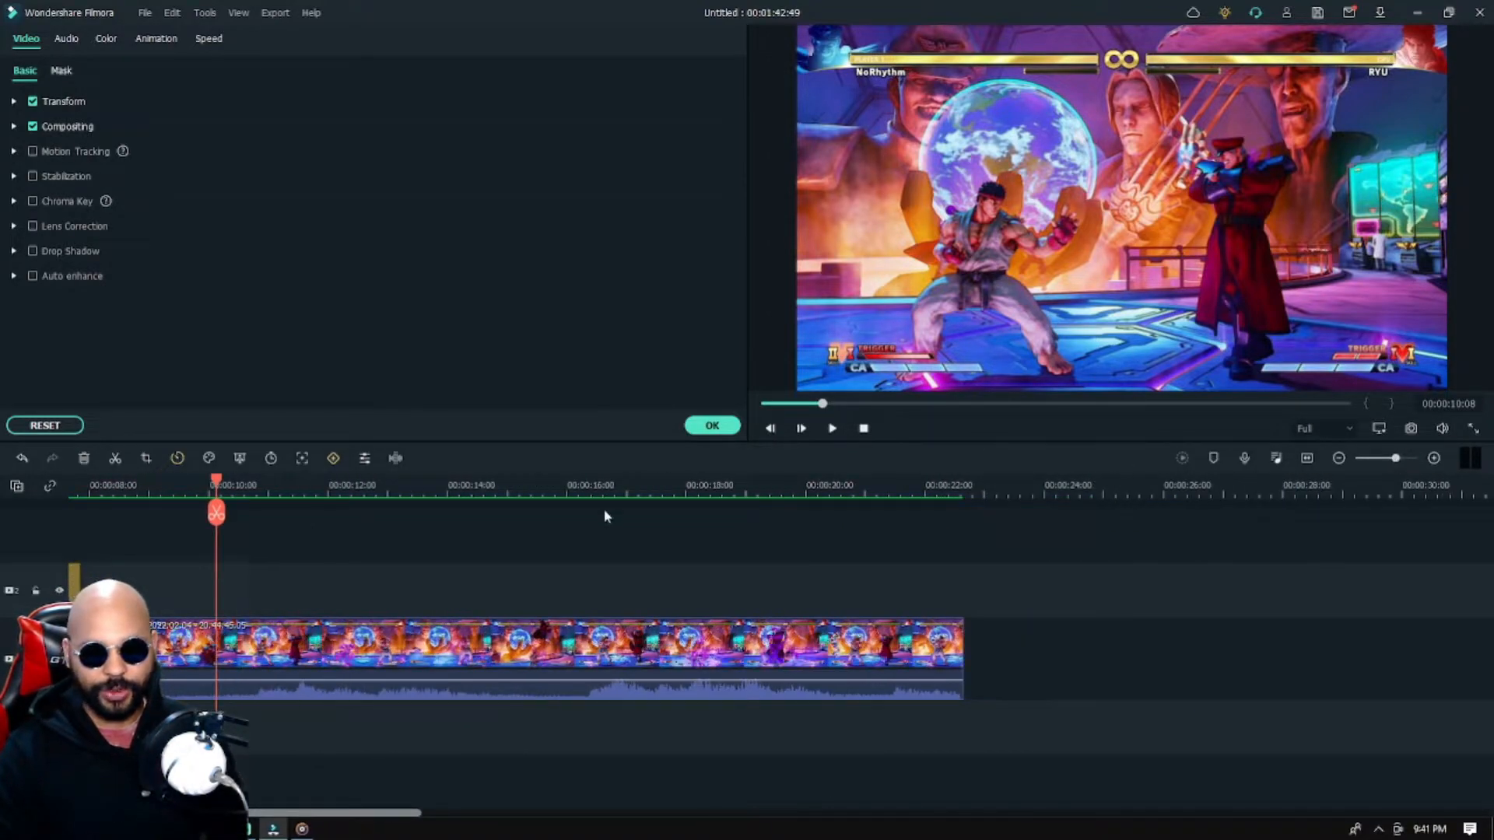
{"action": "left_click_drag", "start_coordinate": [217, 512], "coordinate": [602, 531]}
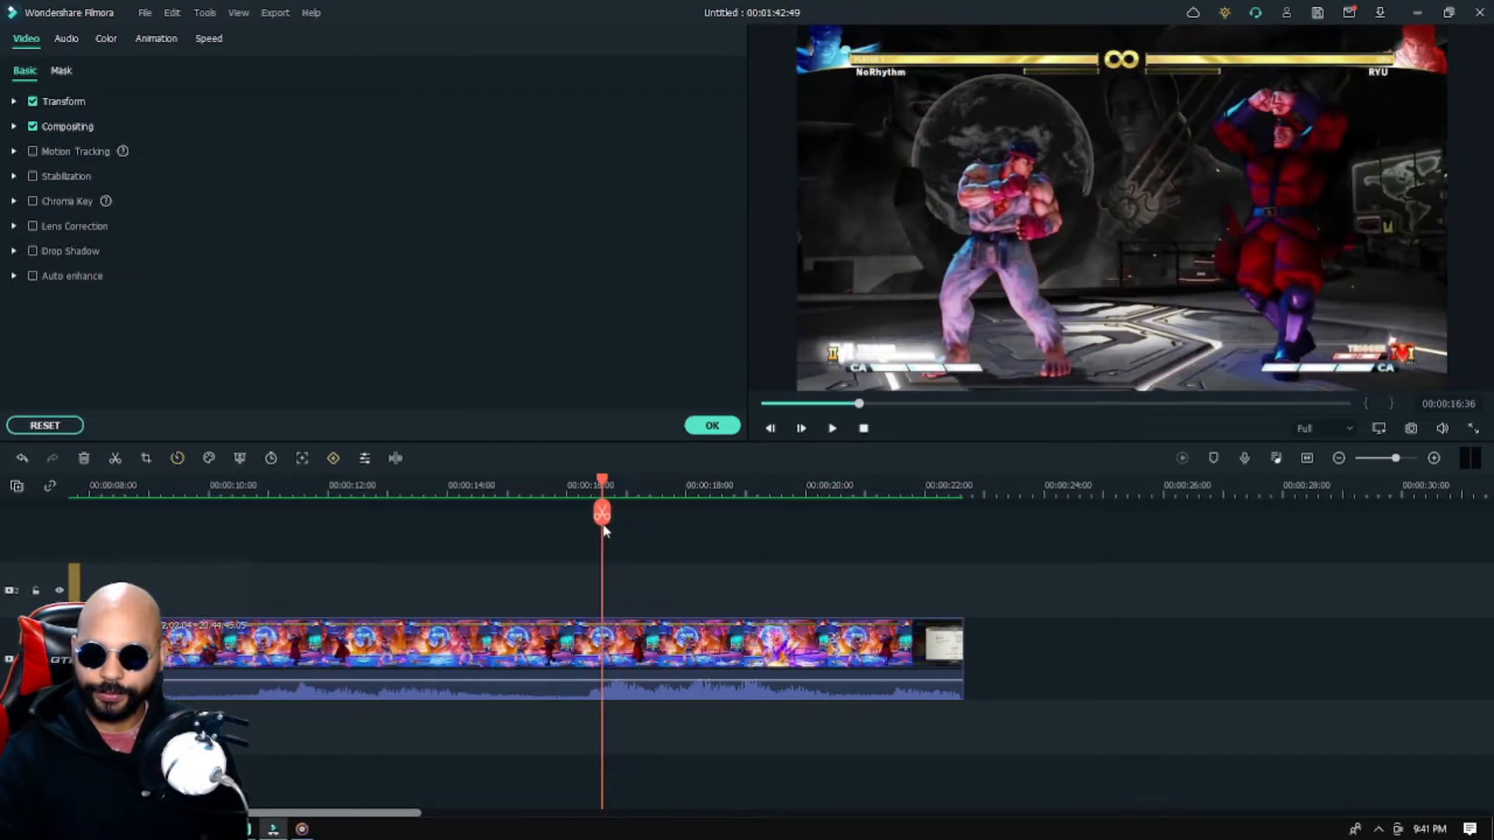
{"action": "left_click", "coordinate": [803, 428]}
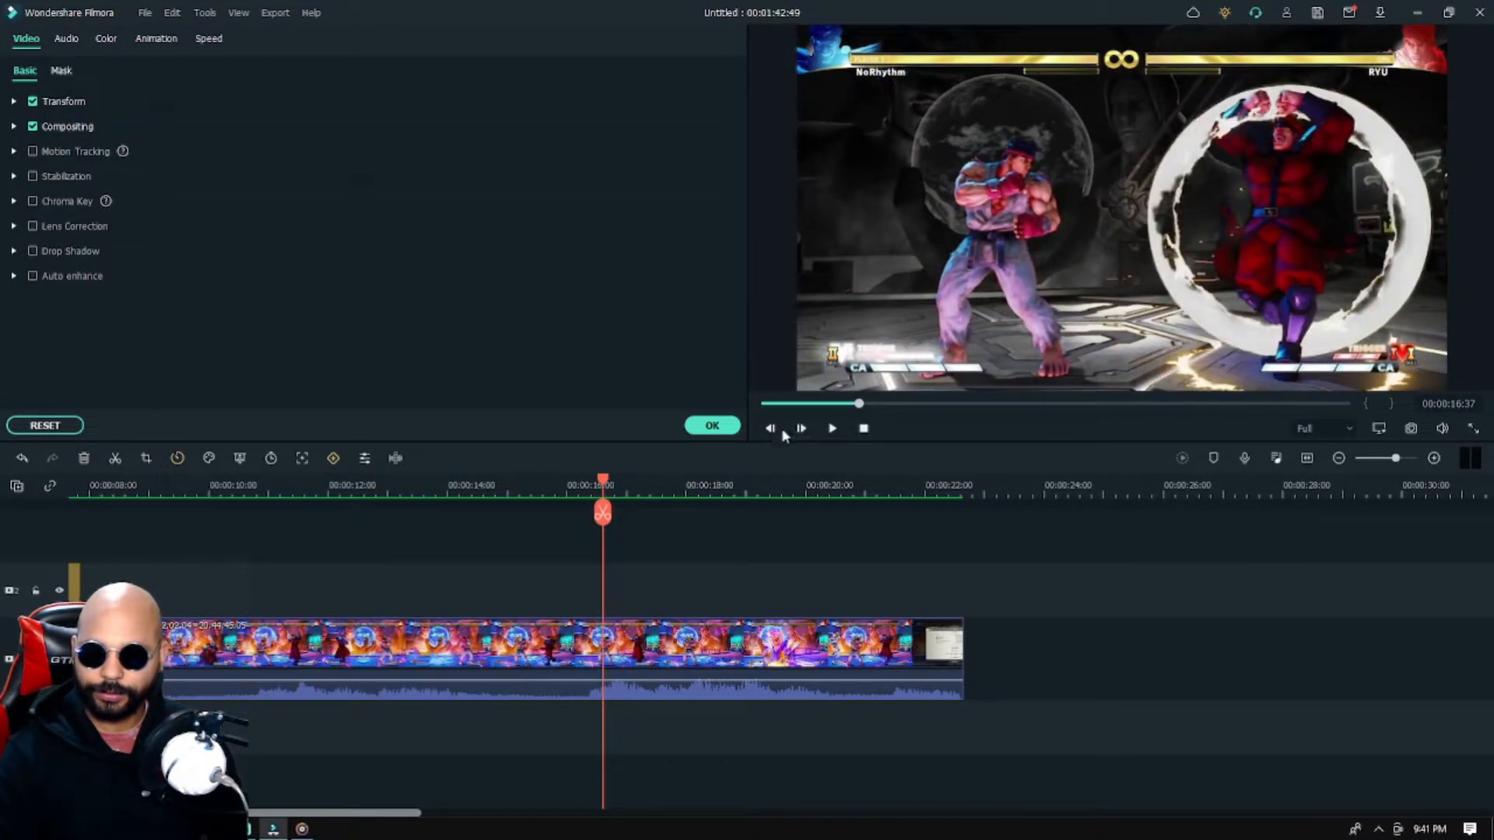
{"action": "left_click", "coordinate": [779, 429]}
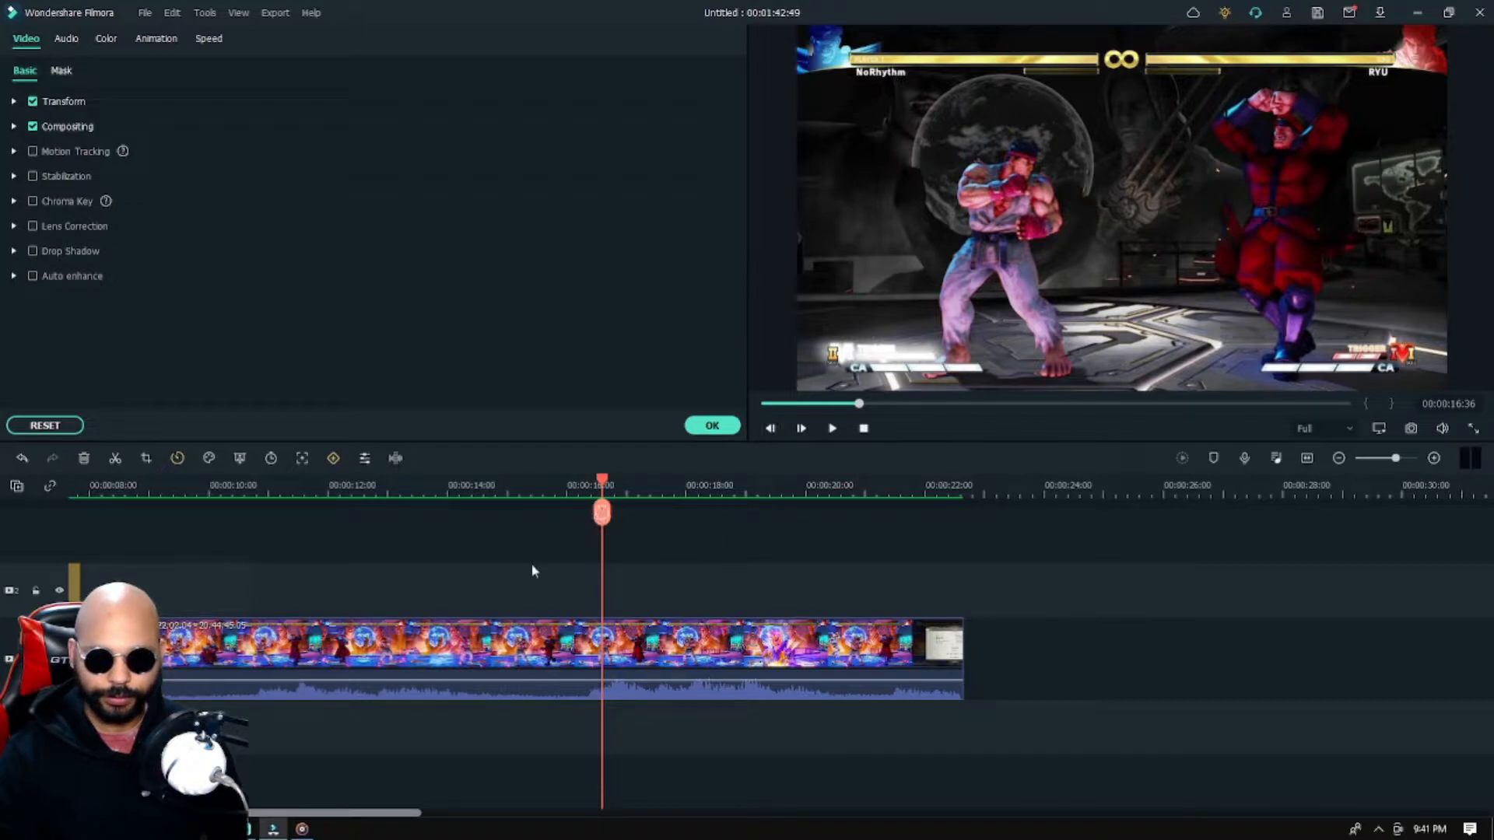
{"action": "left_click", "coordinate": [601, 512]}
Delete the third clip's opening section before the new split so the remainder meets the second clip
{"action": "left_click_drag", "start_coordinate": [313, 813], "coordinate": [278, 814]}
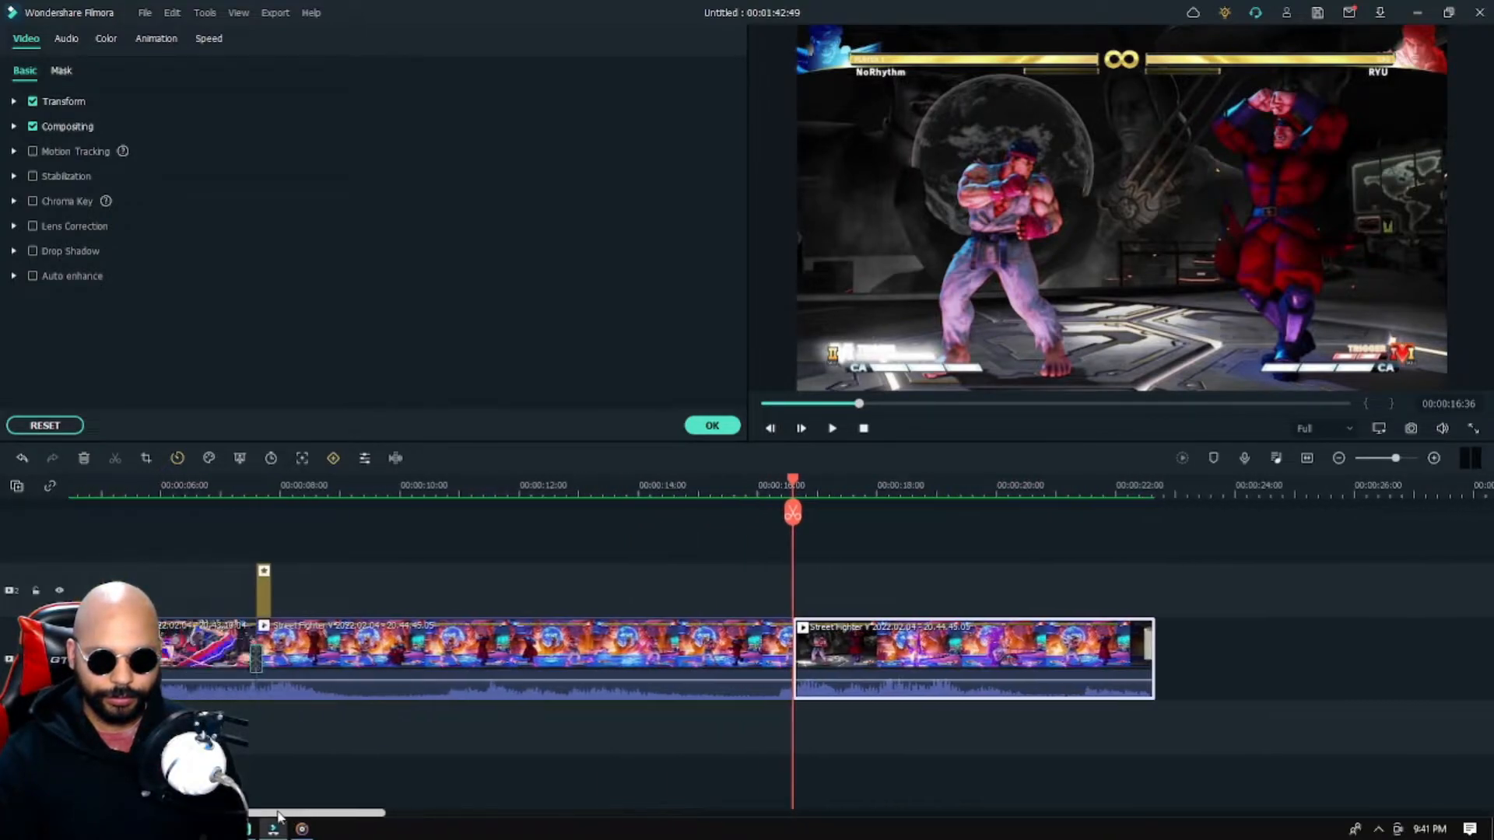
{"action": "double_click", "coordinate": [467, 662]}
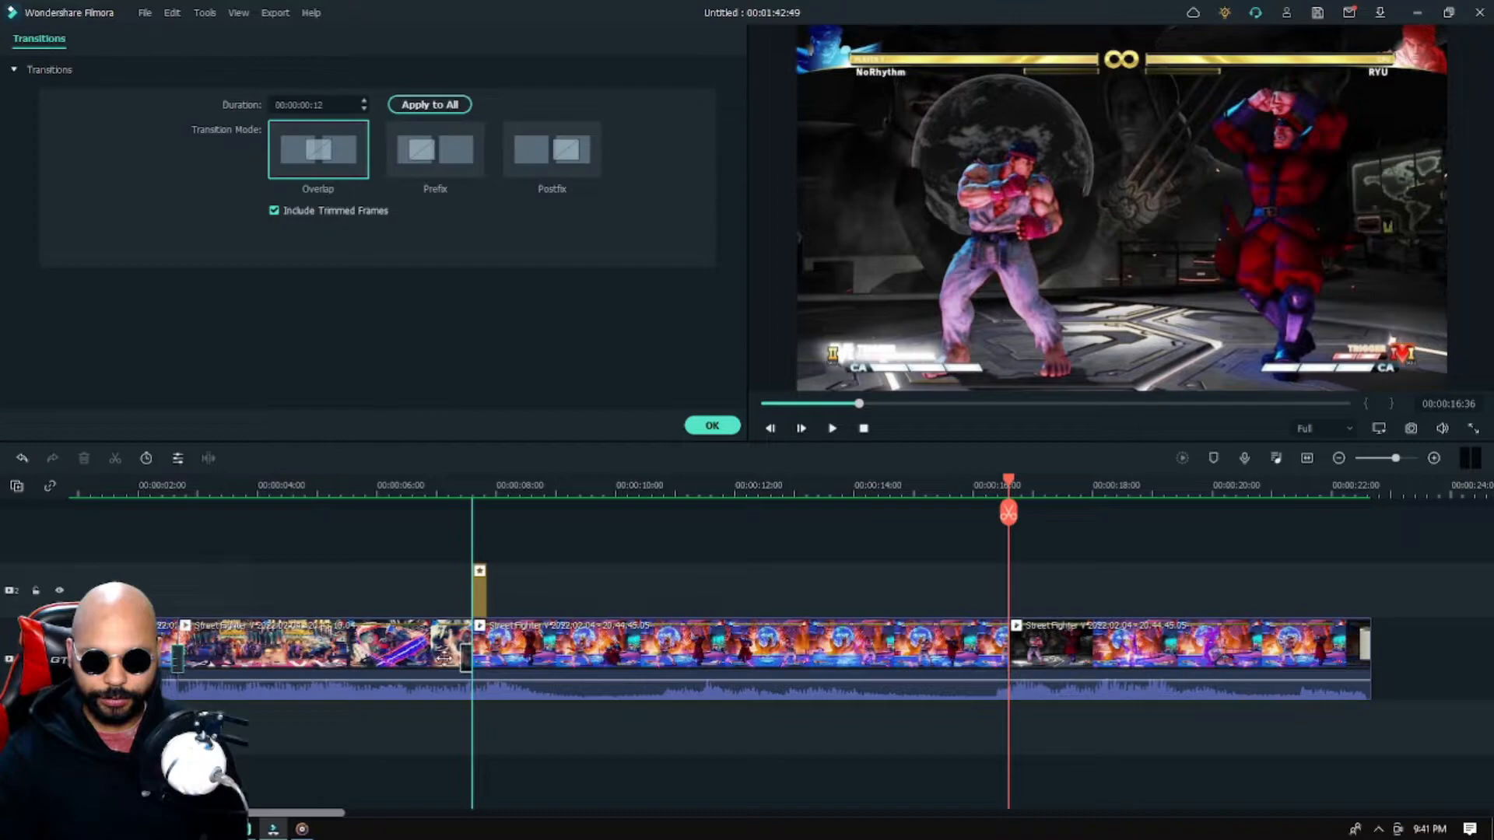
{"action": "left_click_drag", "start_coordinate": [444, 658], "coordinate": [459, 660]}
{"action": "left_click", "coordinate": [579, 658]}
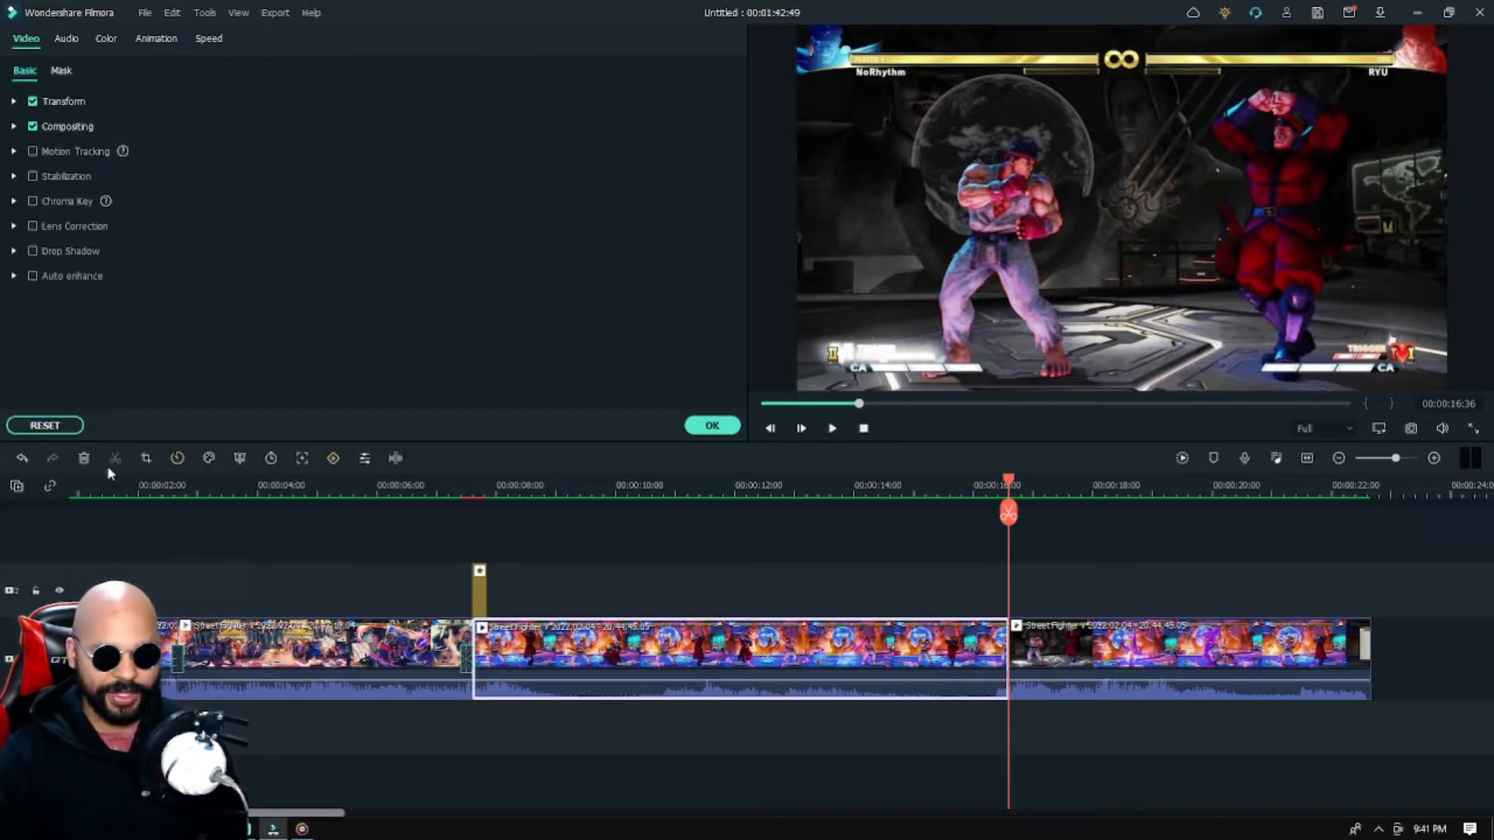
{"action": "left_click", "coordinate": [84, 458]}
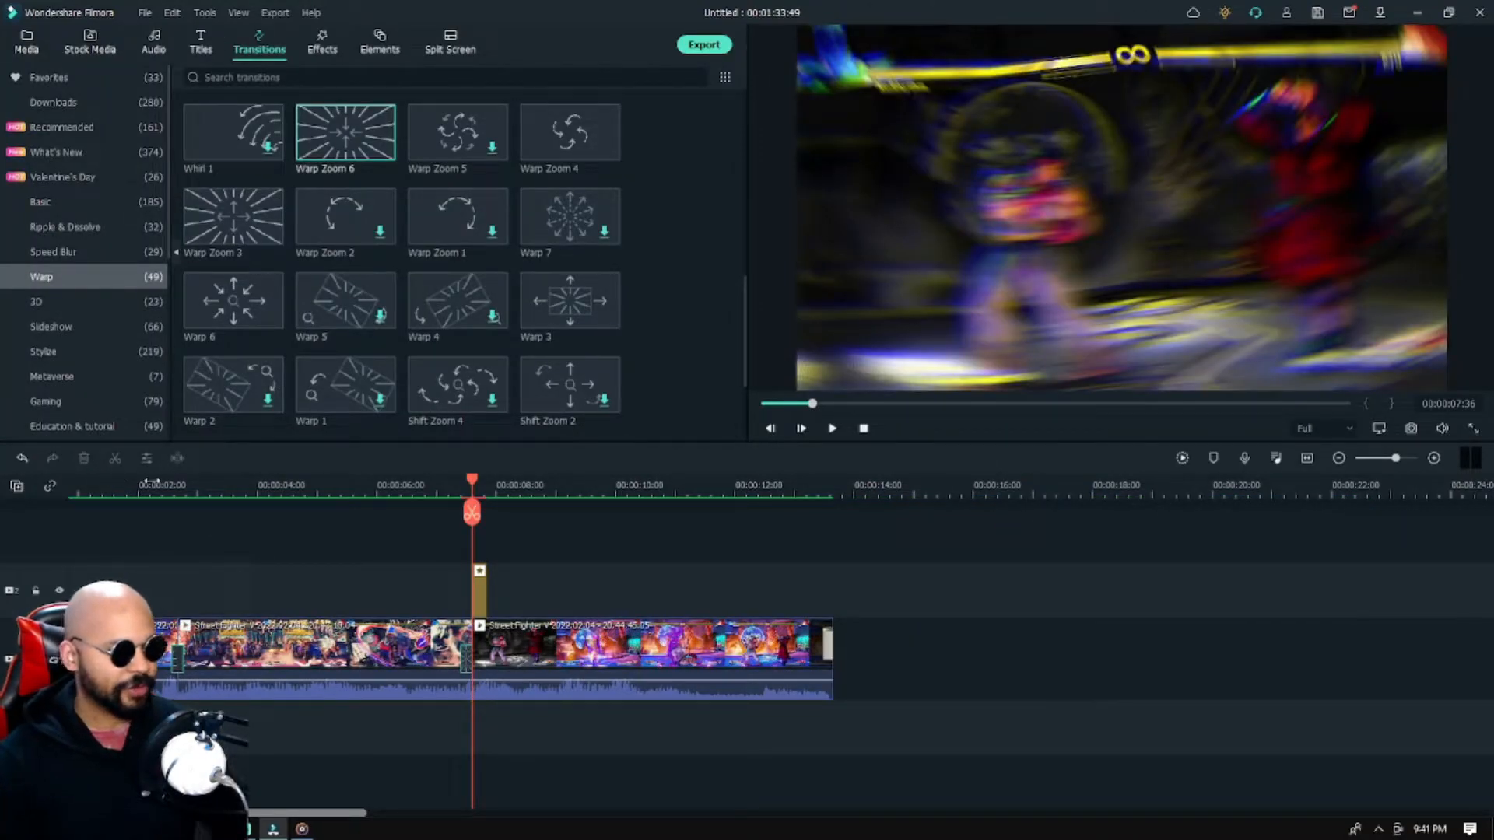
Re-centre the transition over the cut between the second clip and the shortened third clip
{"action": "left_click", "coordinate": [470, 660]}
{"action": "left_click_drag", "start_coordinate": [472, 659], "coordinate": [477, 656]}
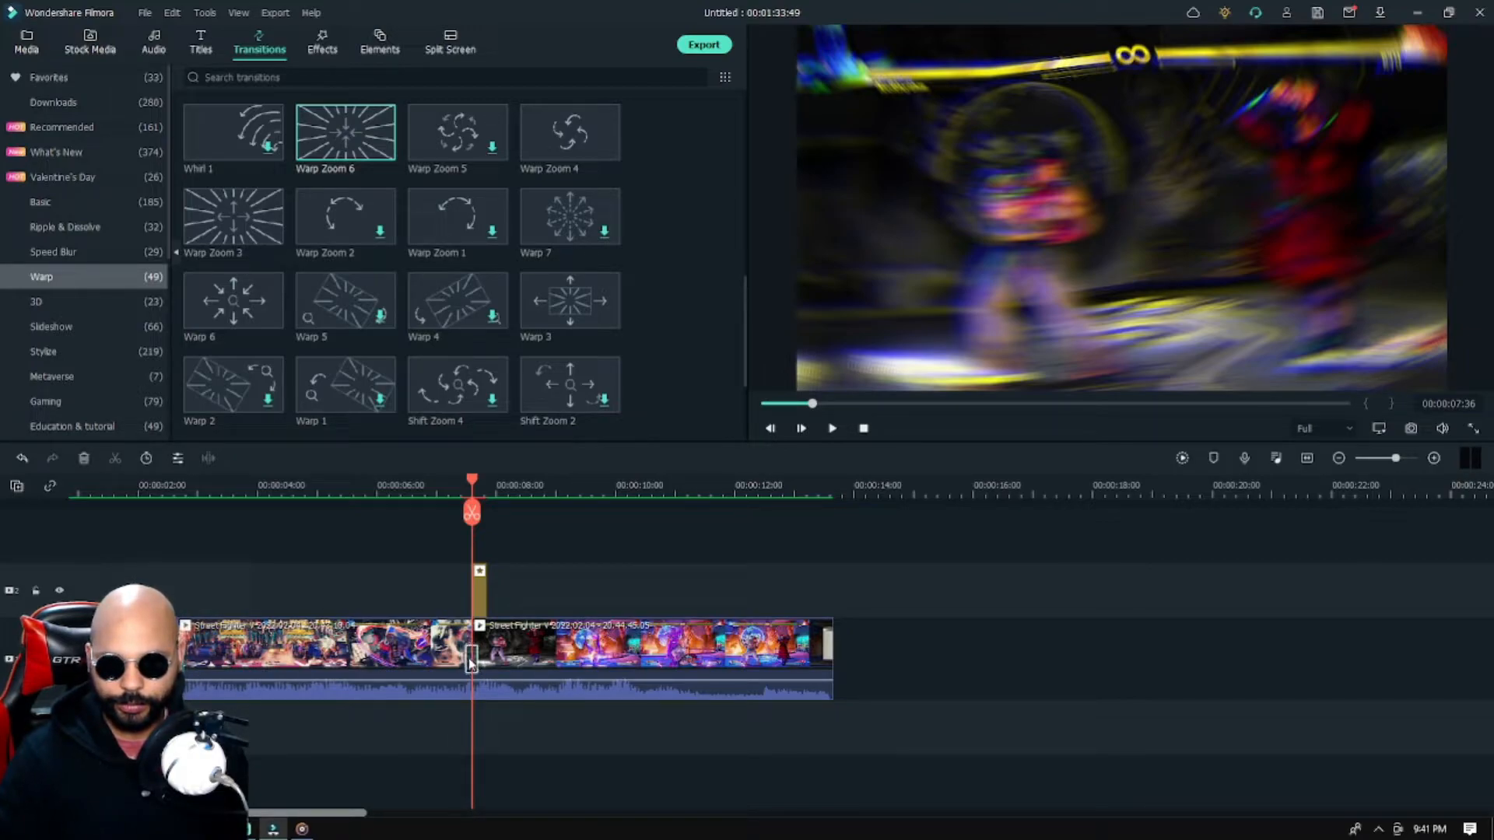
{"action": "left_click", "coordinate": [470, 660]}
Render the timeline preview and play across the second transition from 00:00:05:55
{"action": "left_click", "coordinate": [399, 491]}
{"action": "left_click", "coordinate": [372, 492]}
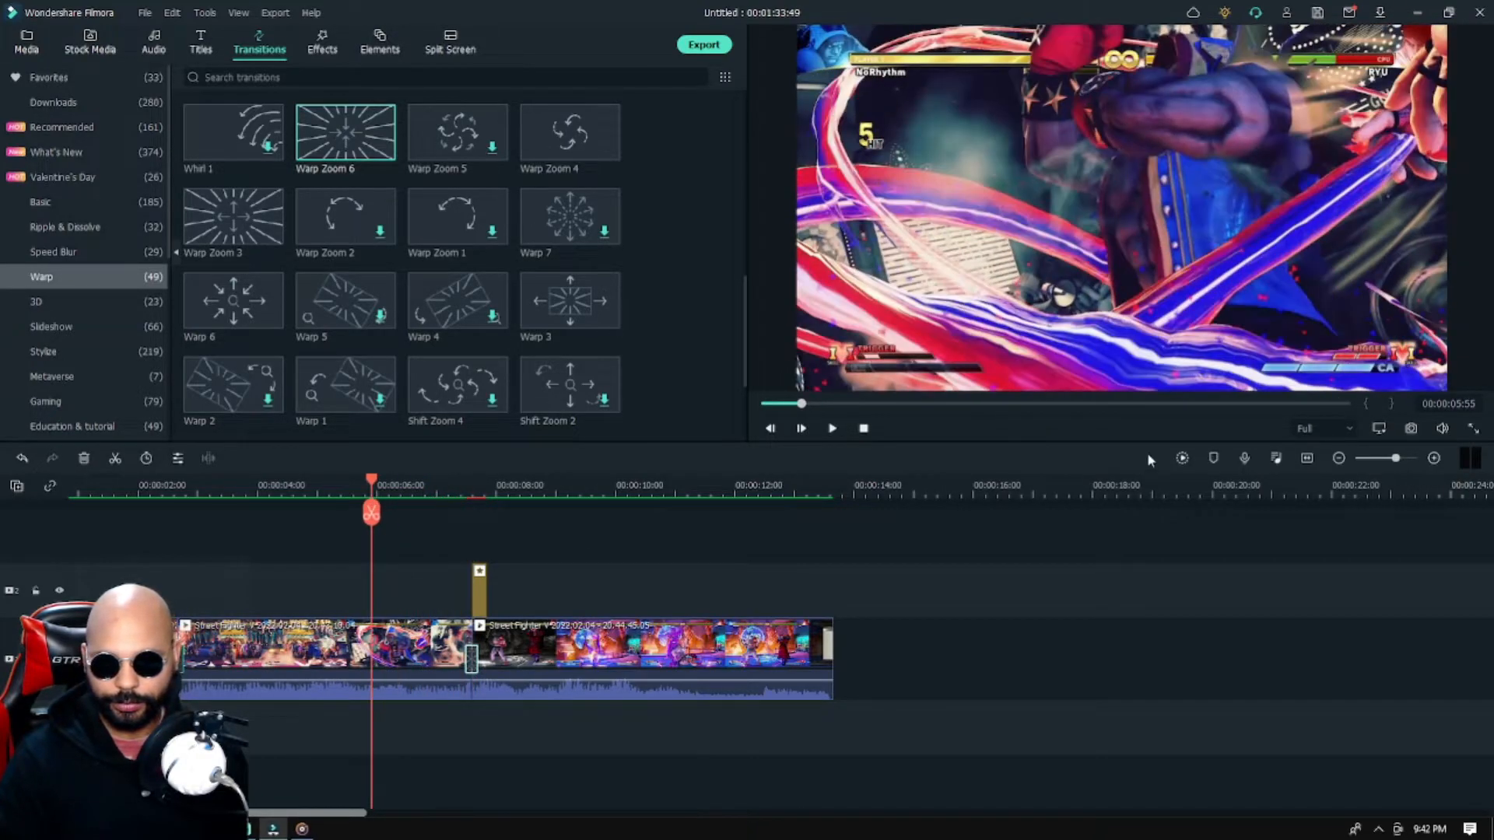
{"action": "left_click", "coordinate": [1182, 458]}
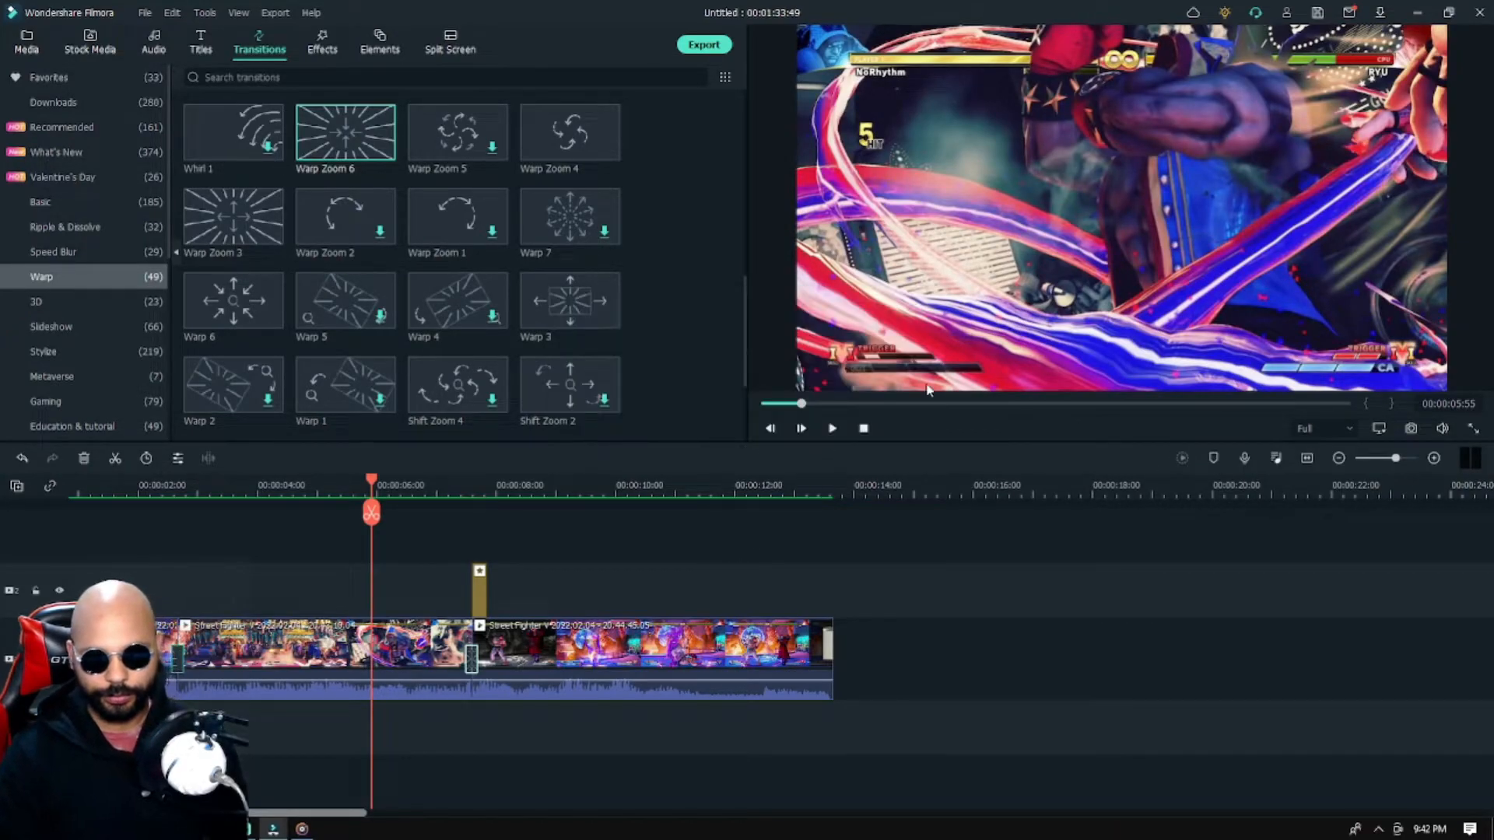
{"action": "left_click", "coordinate": [832, 427]}
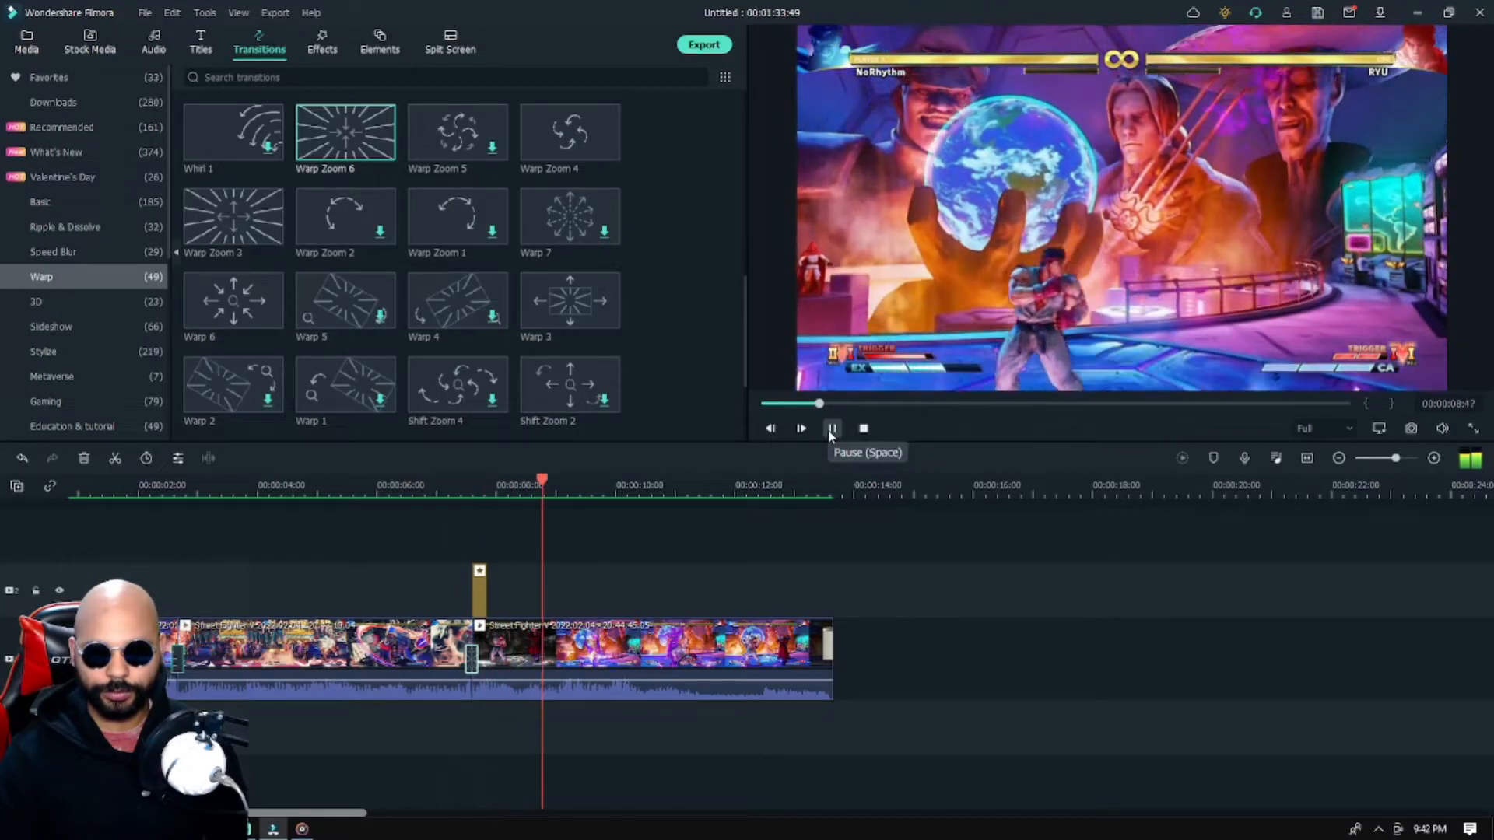
{"action": "left_click", "coordinate": [831, 429]}
{"action": "left_click", "coordinate": [831, 429]}
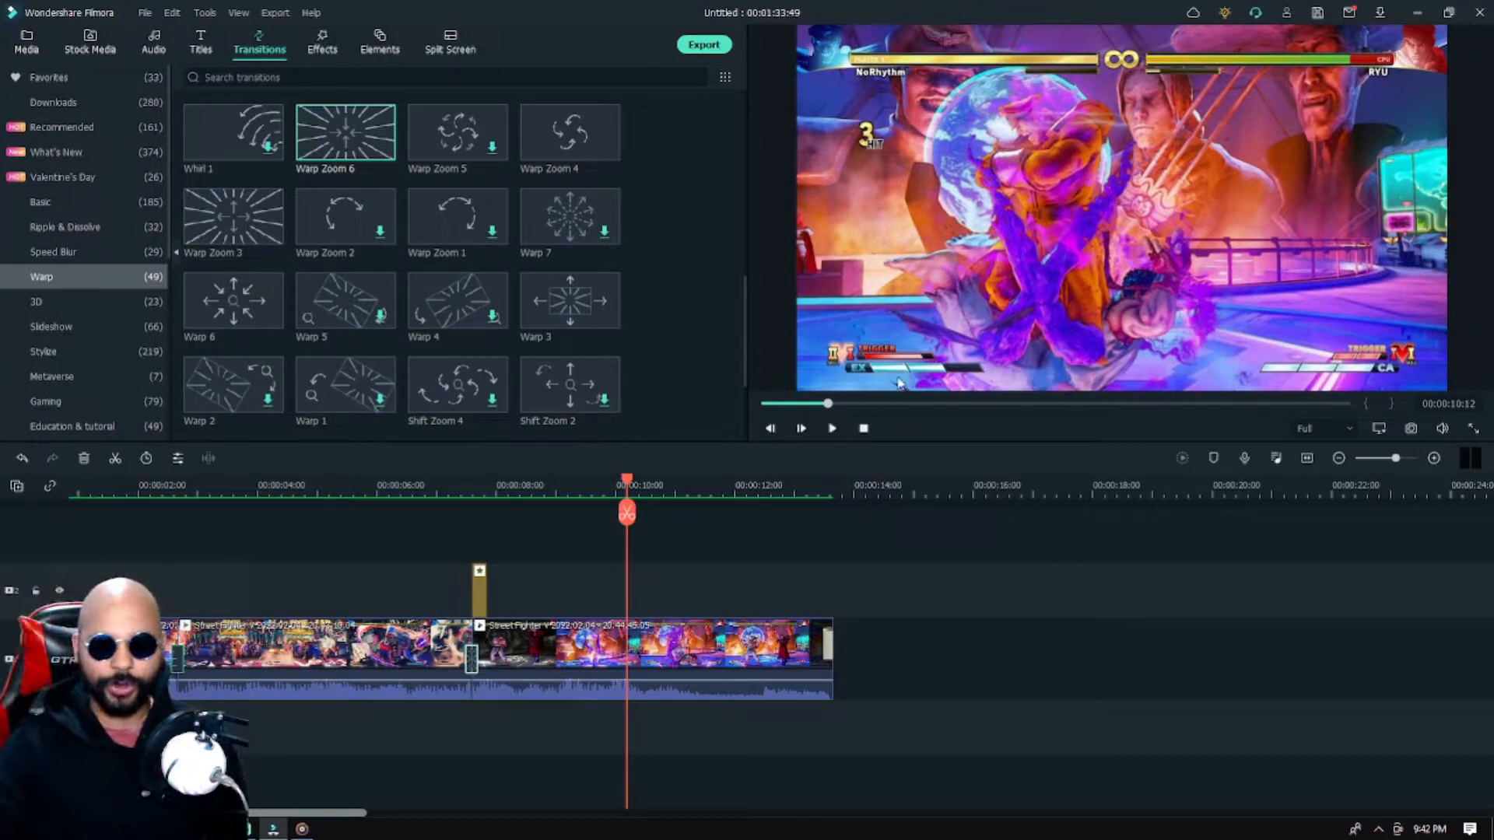
{"action": "left_click", "coordinate": [28, 44]}
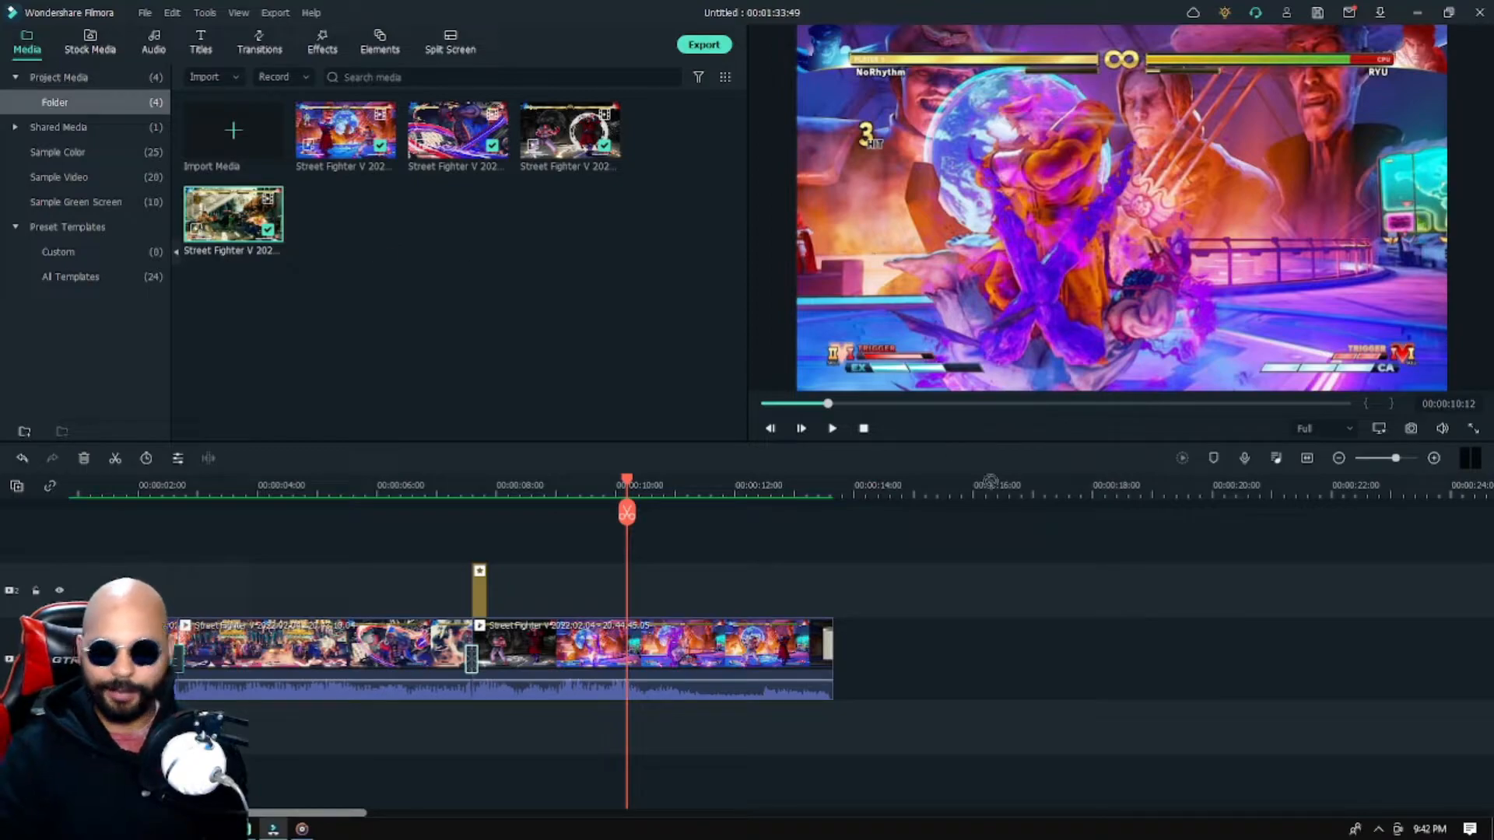
{"action": "left_click_drag", "start_coordinate": [996, 703], "coordinate": [961, 683]}
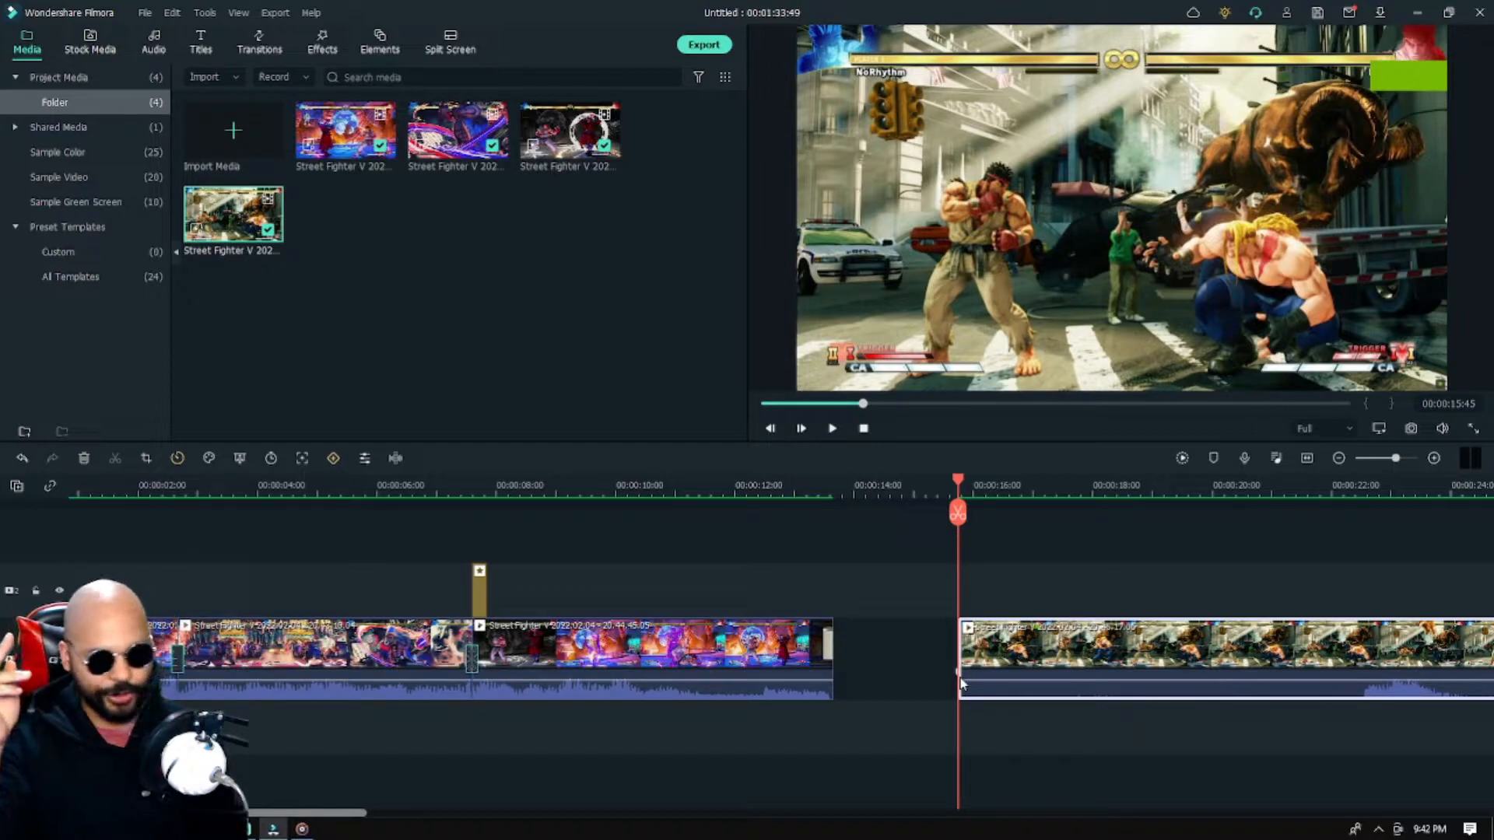
{"action": "left_click_drag", "start_coordinate": [330, 813], "coordinate": [497, 813]}
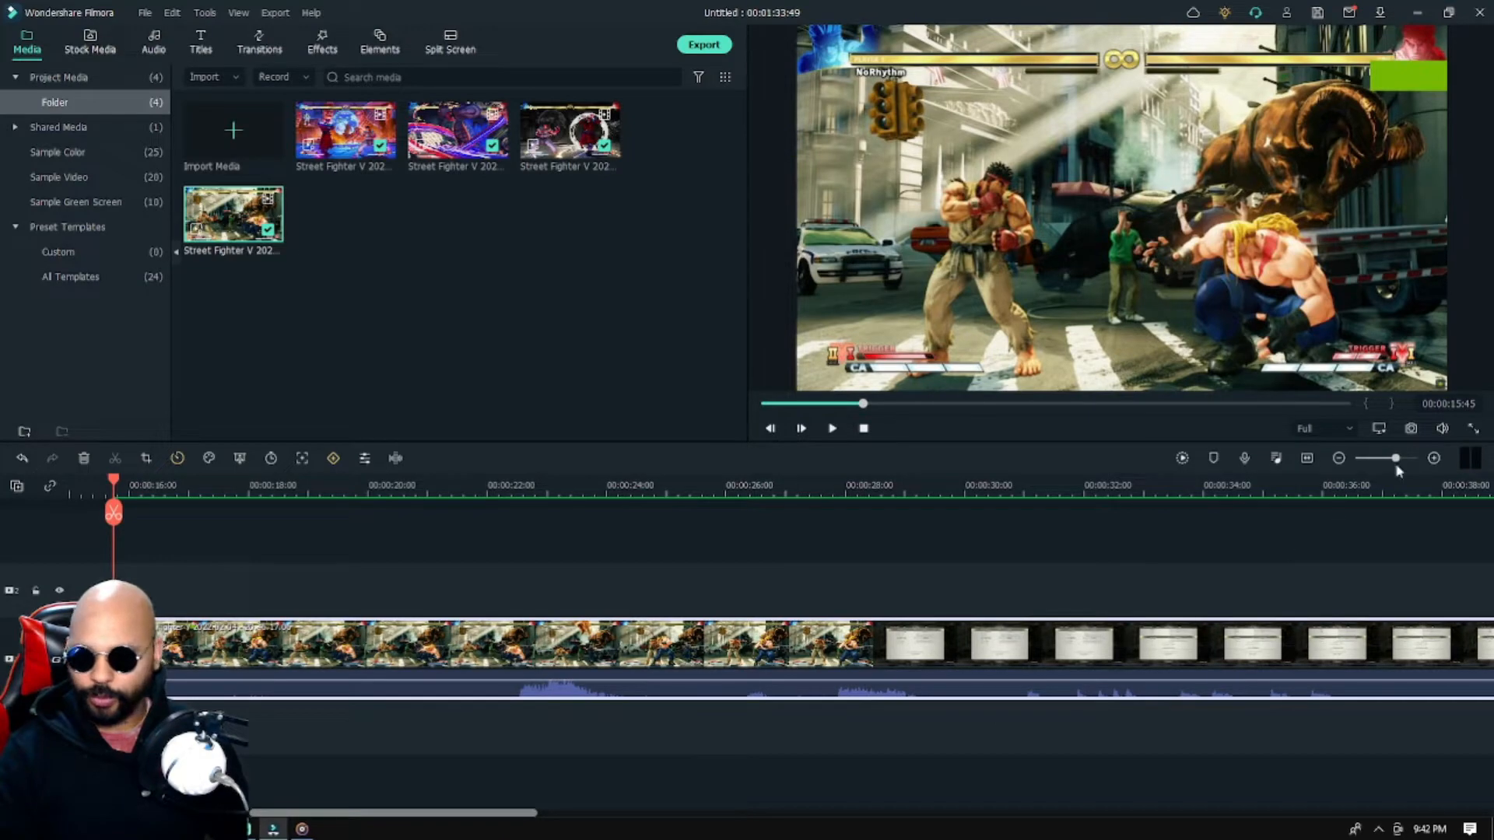
{"action": "left_click_drag", "start_coordinate": [1396, 458], "coordinate": [1392, 461]}
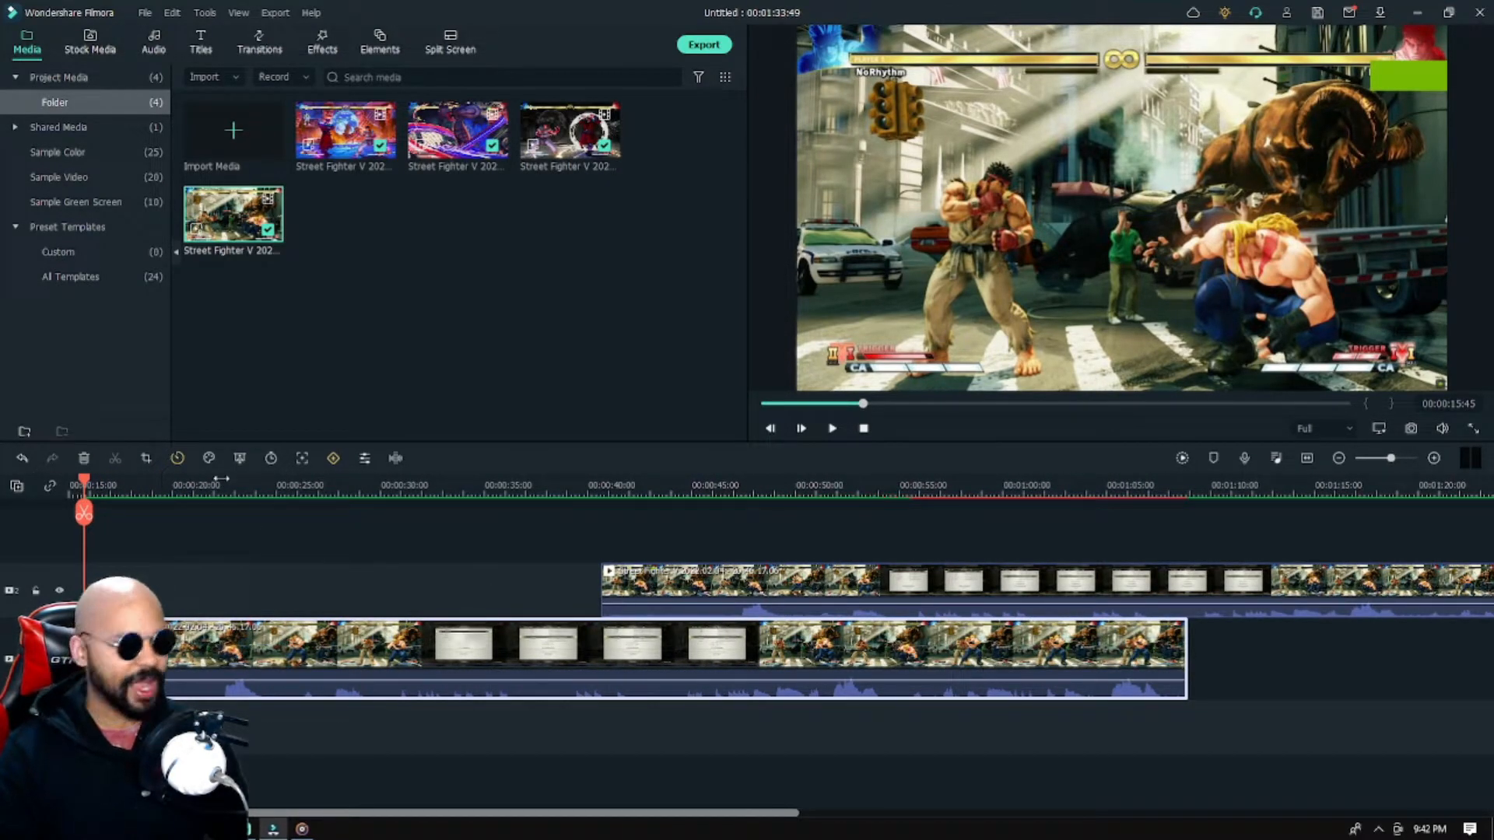
{"action": "left_click", "coordinate": [87, 460]}
Split the fourth clip on the upper track at 00:00:44:20, where the glowing opponent is in mid-air
{"action": "left_click_drag", "start_coordinate": [593, 485], "coordinate": [673, 497]}
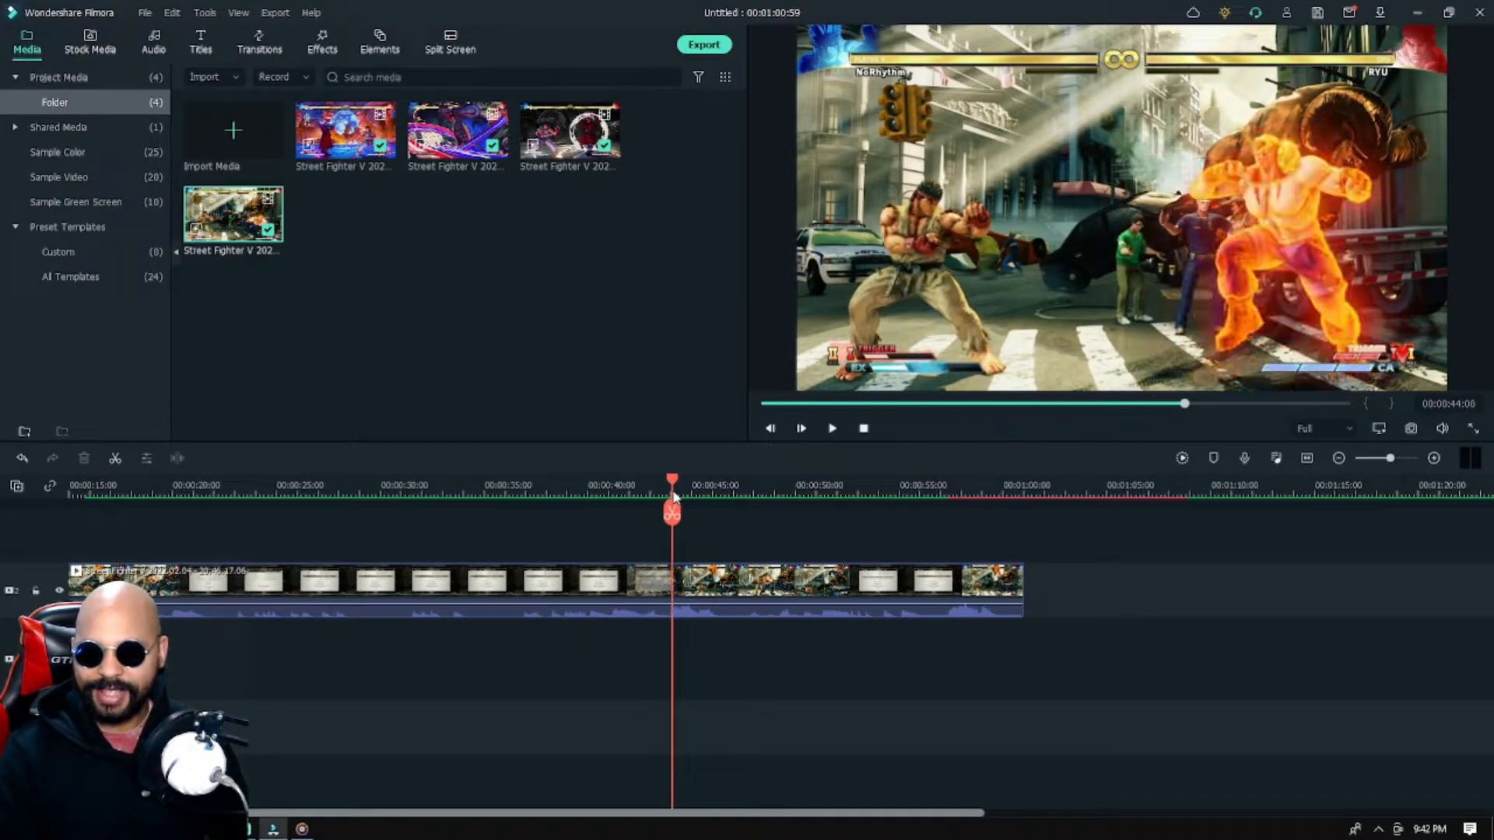
{"action": "left_click_drag", "start_coordinate": [673, 496], "coordinate": [679, 498]}
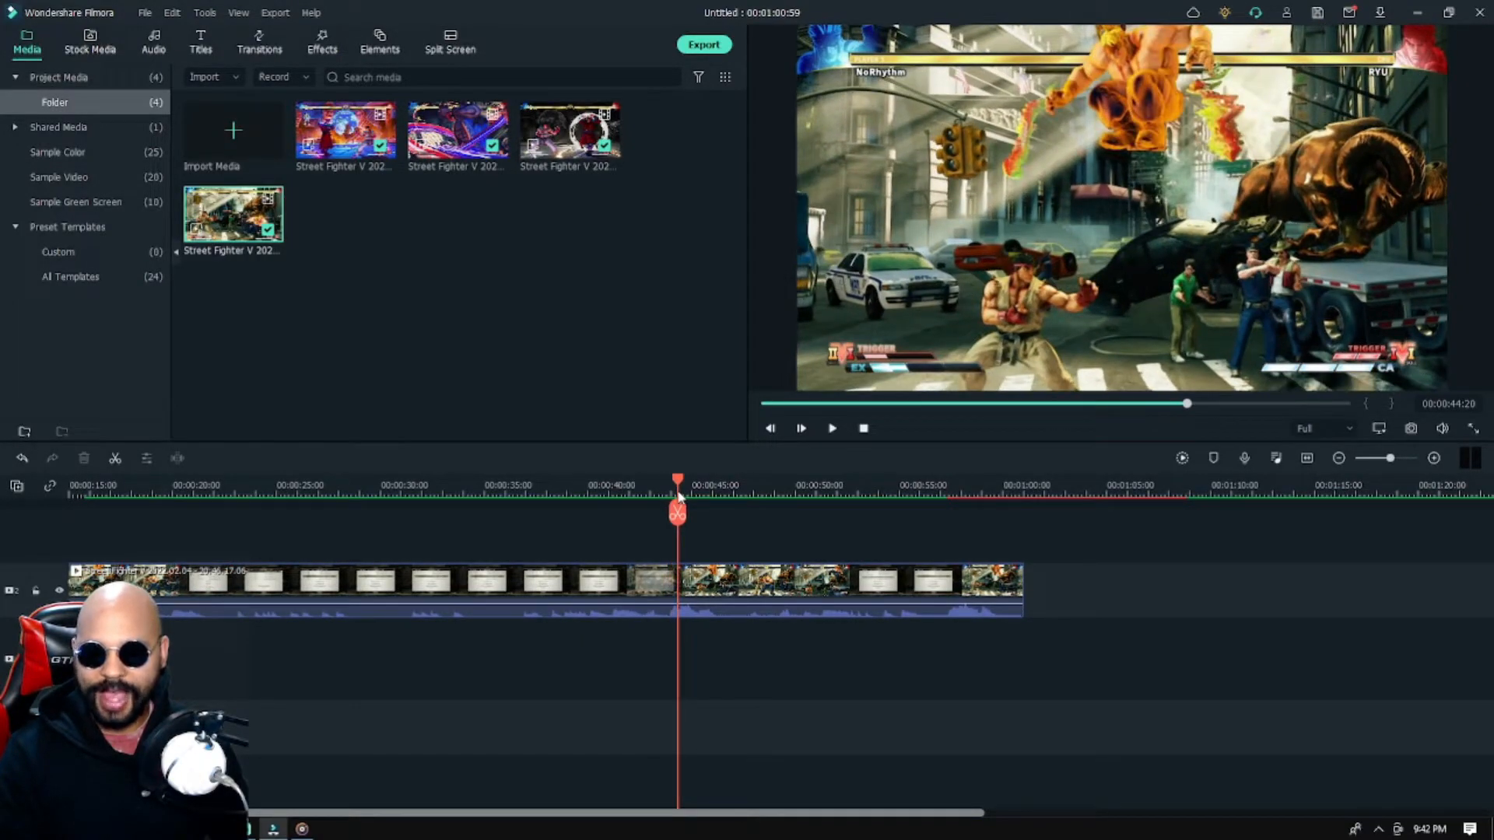
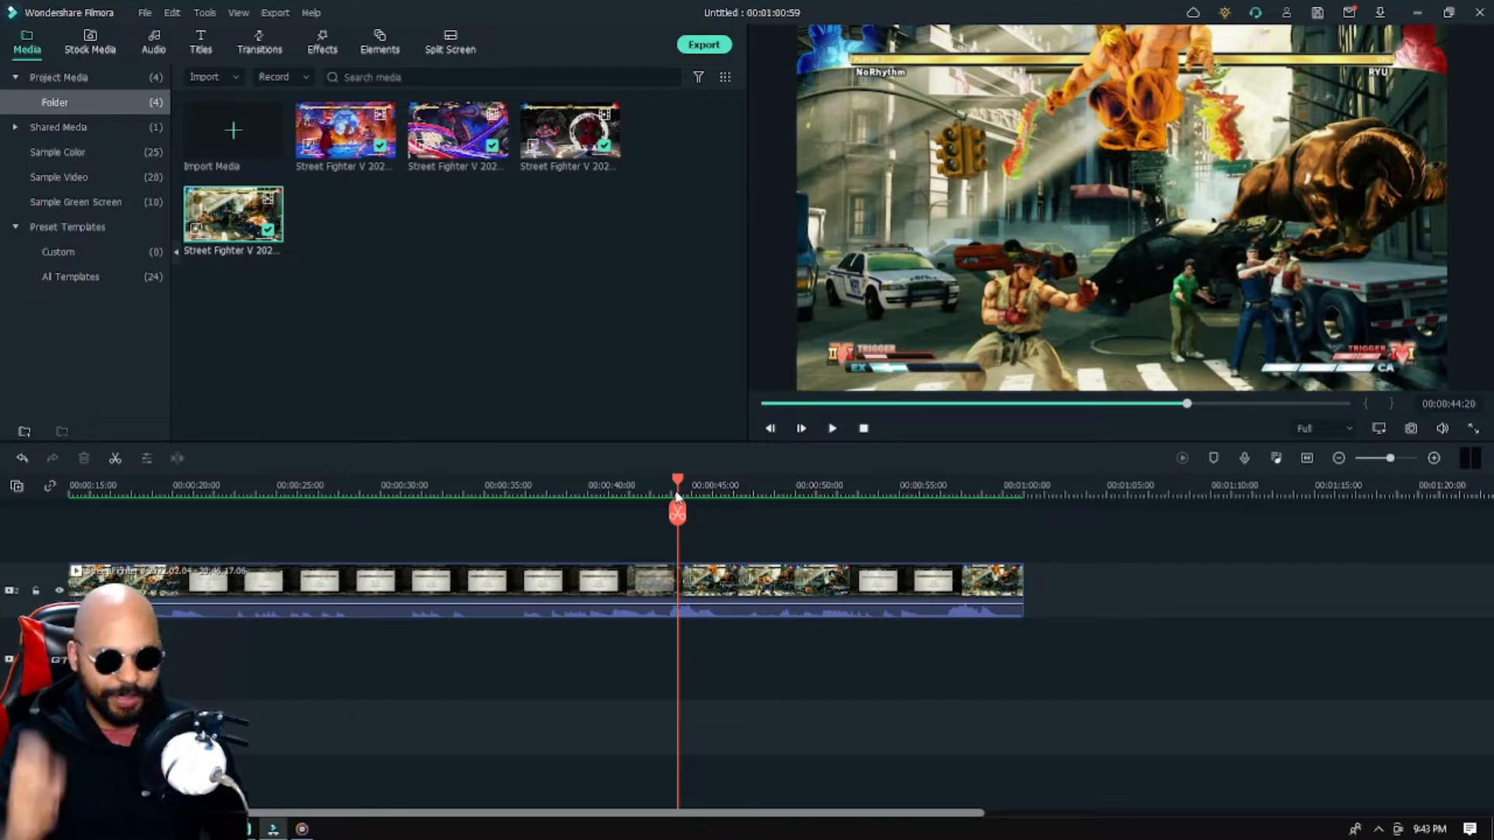
{"action": "left_click", "coordinate": [678, 515]}
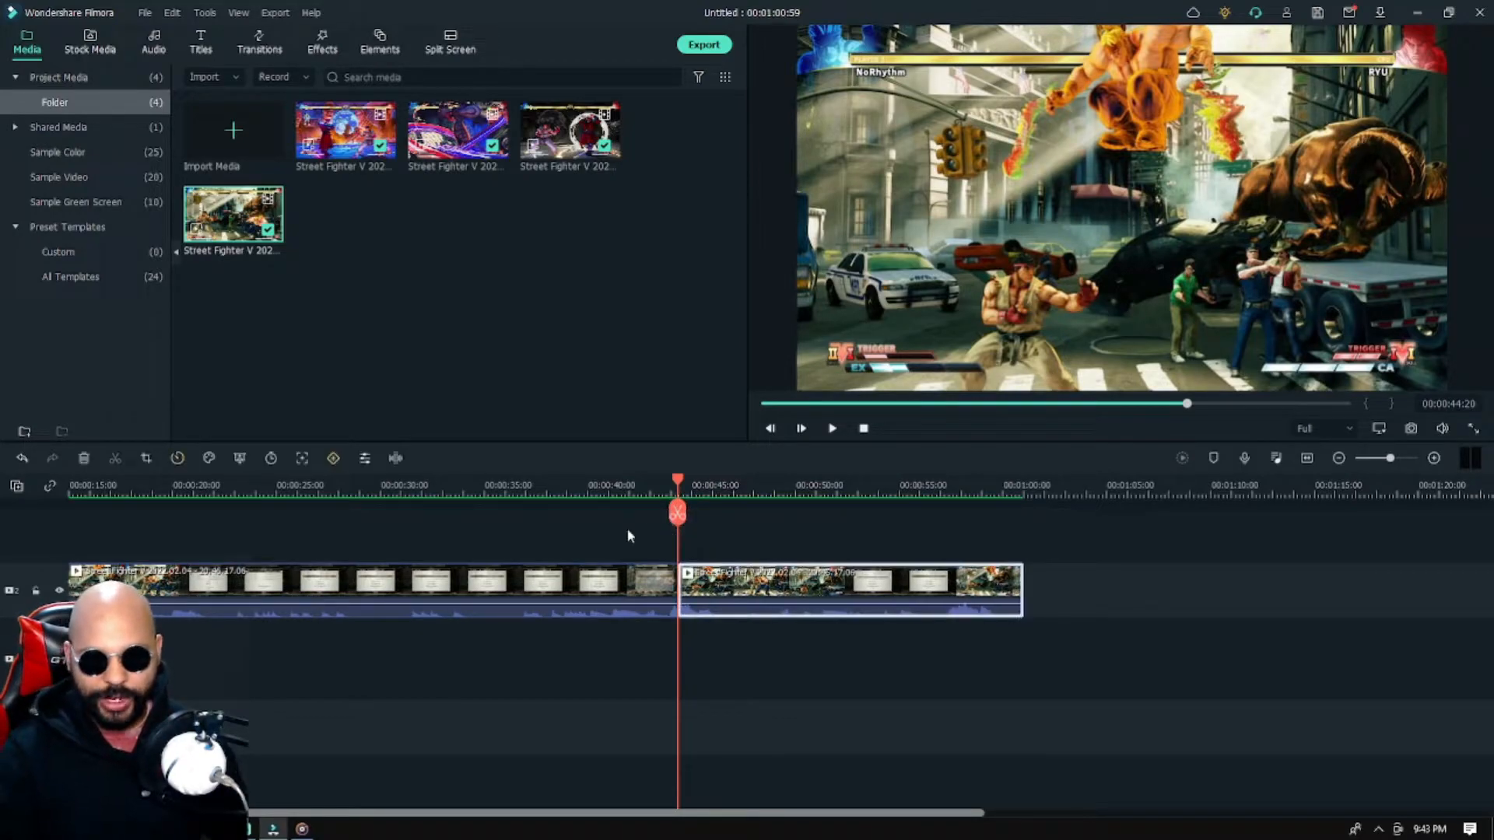
Delete the fourth clip's opening section and move the remaining part to the main track directly after the third clip
{"action": "left_click", "coordinate": [263, 576]}
{"action": "left_click", "coordinate": [85, 459]}
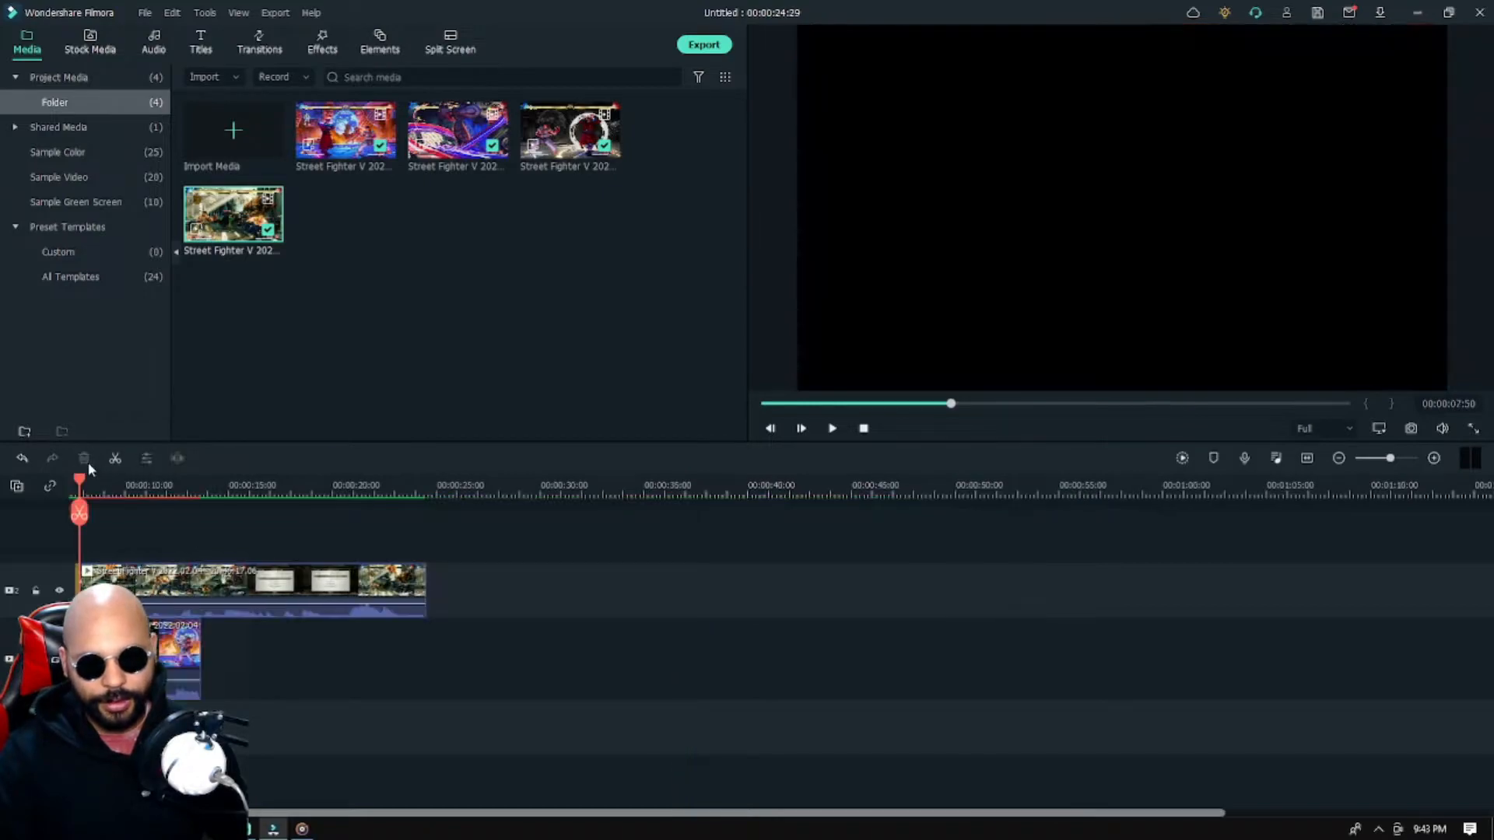
{"action": "left_click_drag", "start_coordinate": [302, 592], "coordinate": [442, 665]}
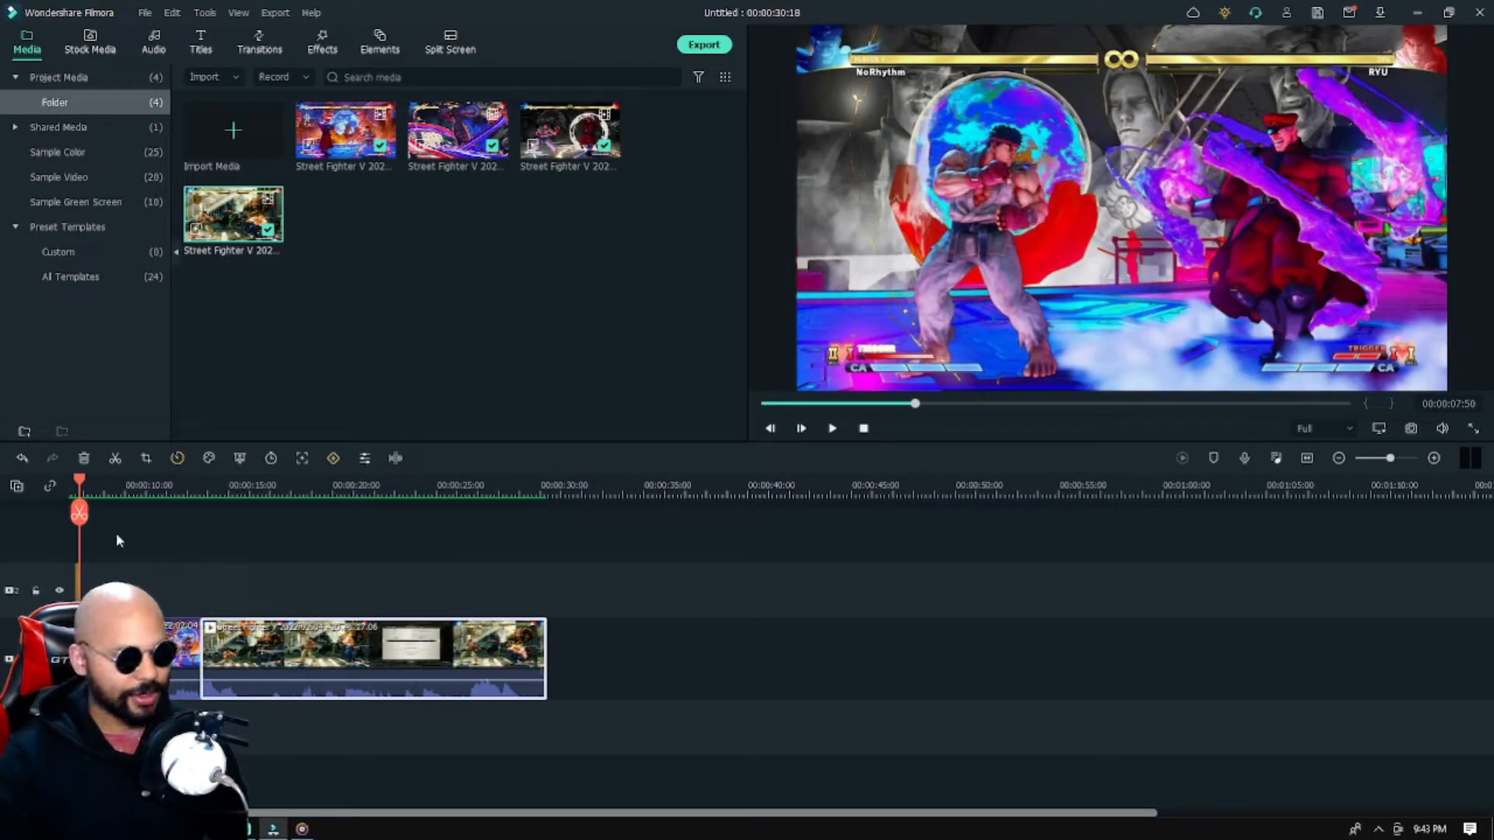
Split the third clip at 00:00:09:47 during the mid-air hit and delete its remainder up to the fourth clip
{"action": "left_click_drag", "start_coordinate": [1383, 459], "coordinate": [1397, 461]}
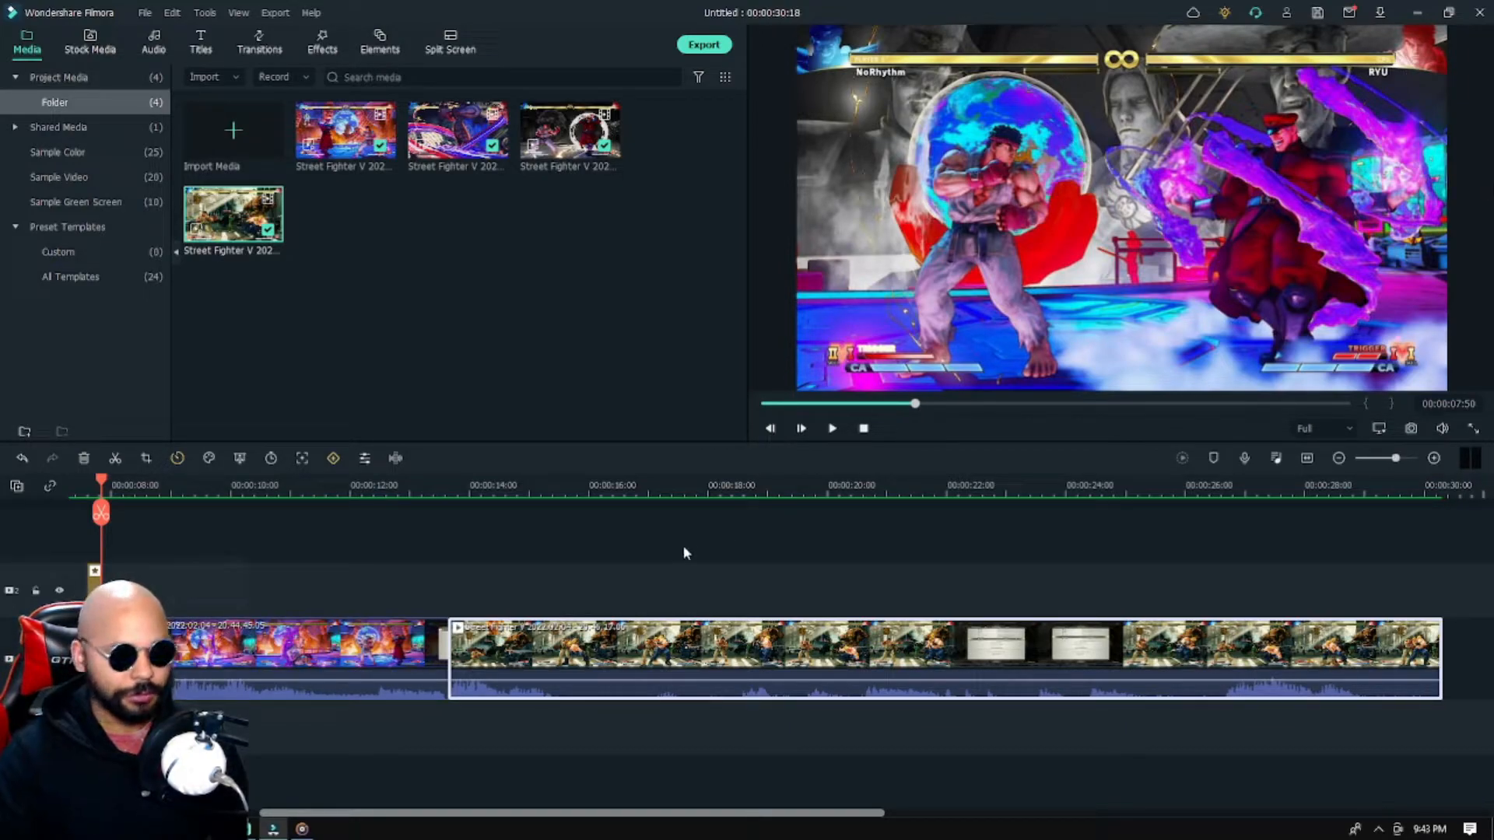
{"action": "left_click_drag", "start_coordinate": [445, 491], "coordinate": [219, 493]}
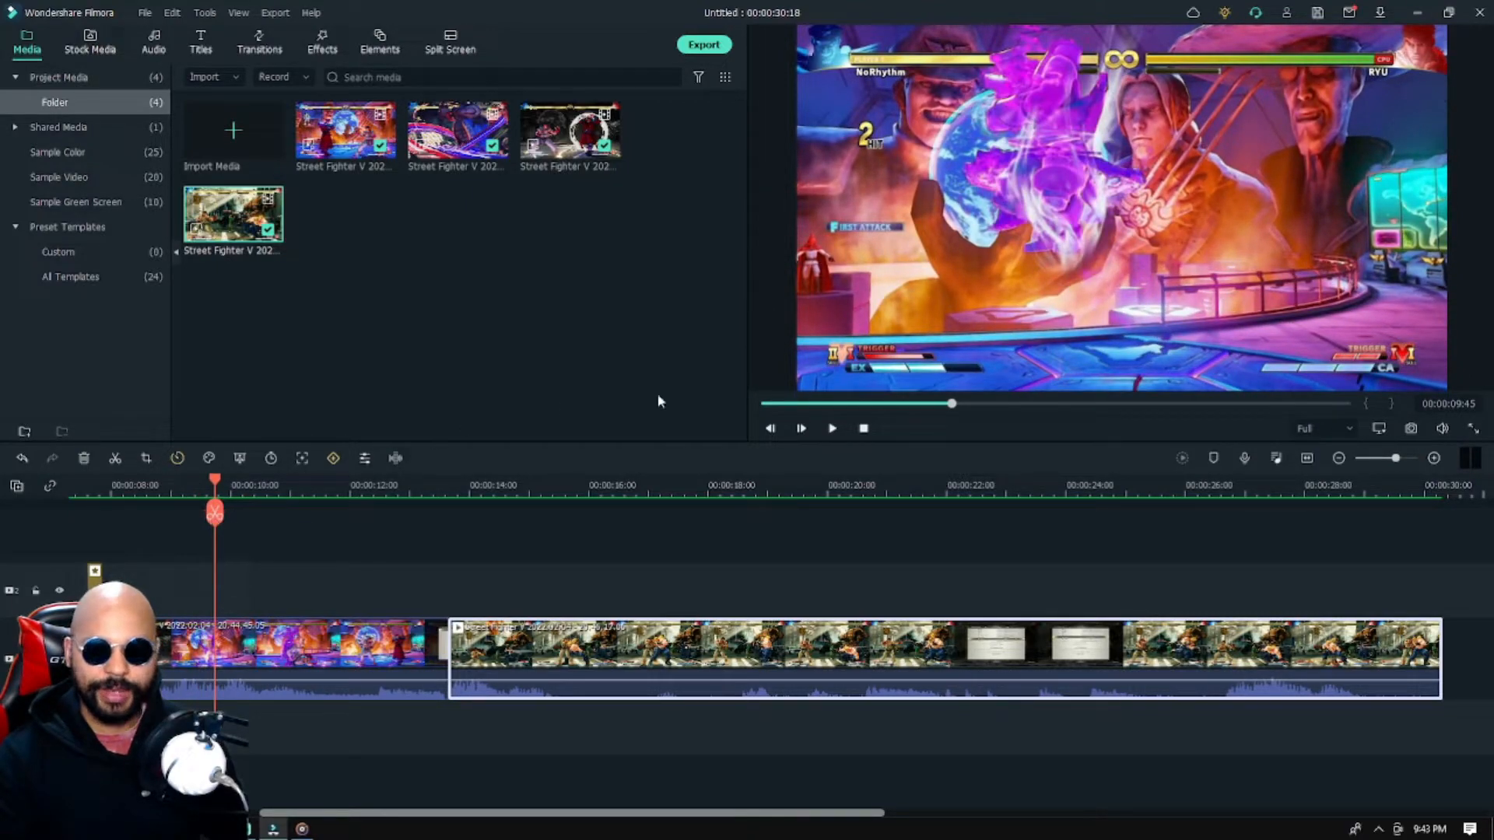
{"action": "left_click", "coordinate": [802, 430]}
{"action": "left_click", "coordinate": [800, 430]}
{"action": "left_click", "coordinate": [799, 431]}
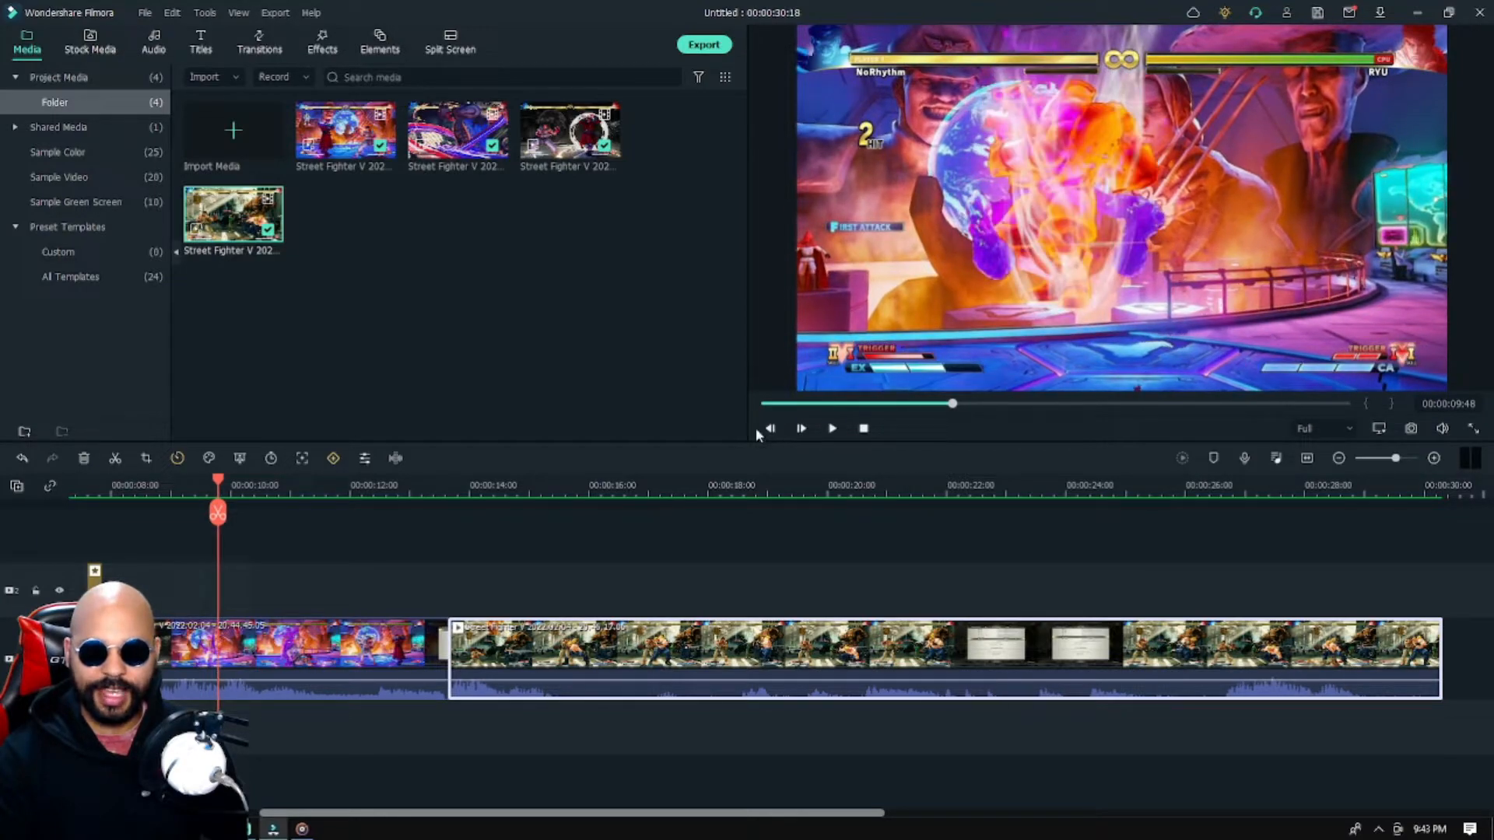
{"action": "left_click", "coordinate": [769, 429]}
{"action": "left_click", "coordinate": [769, 428]}
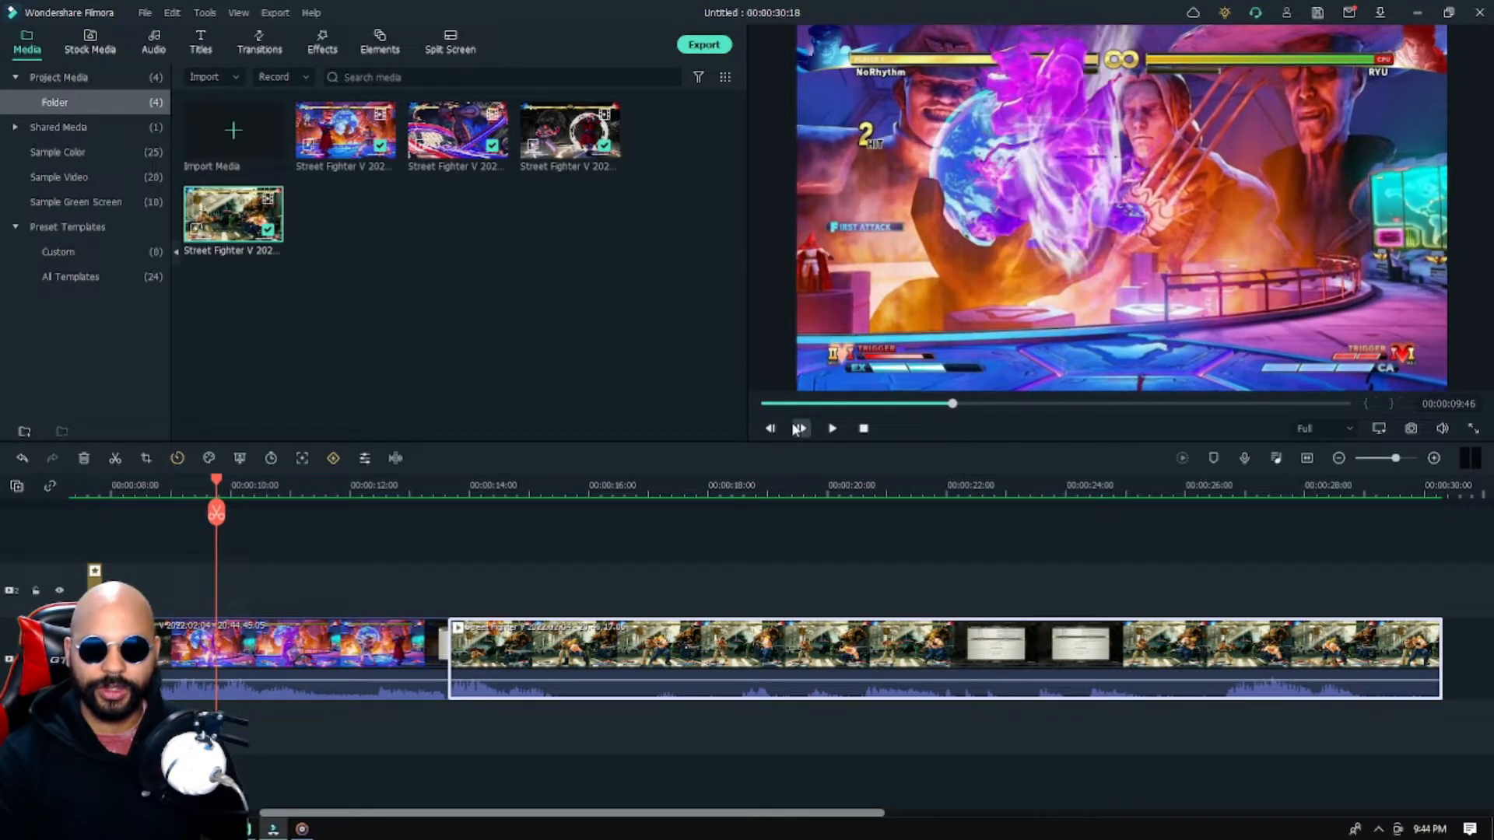
{"action": "left_click", "coordinate": [795, 430]}
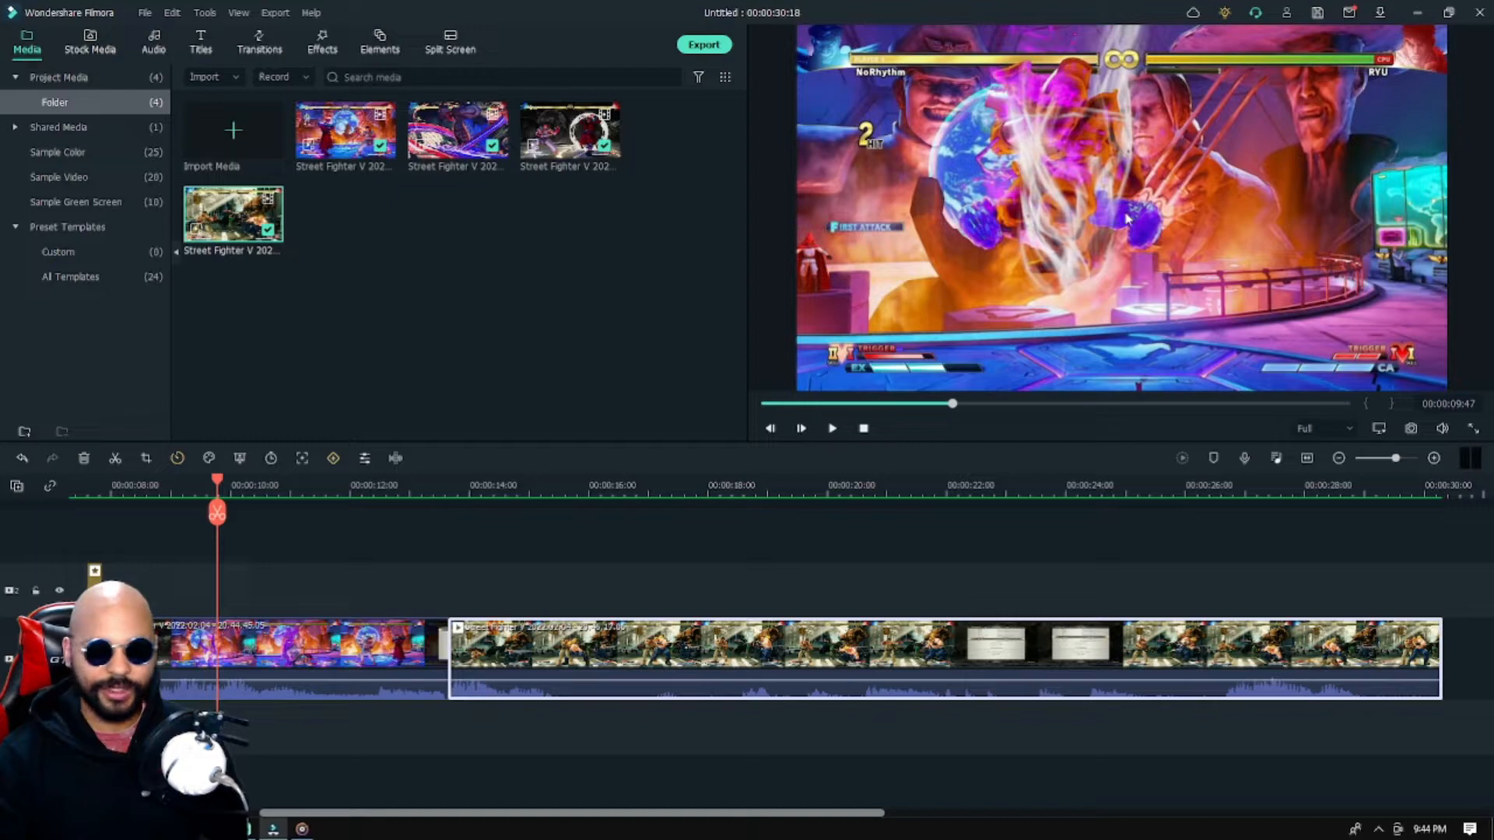
{"action": "left_click", "coordinate": [217, 513]}
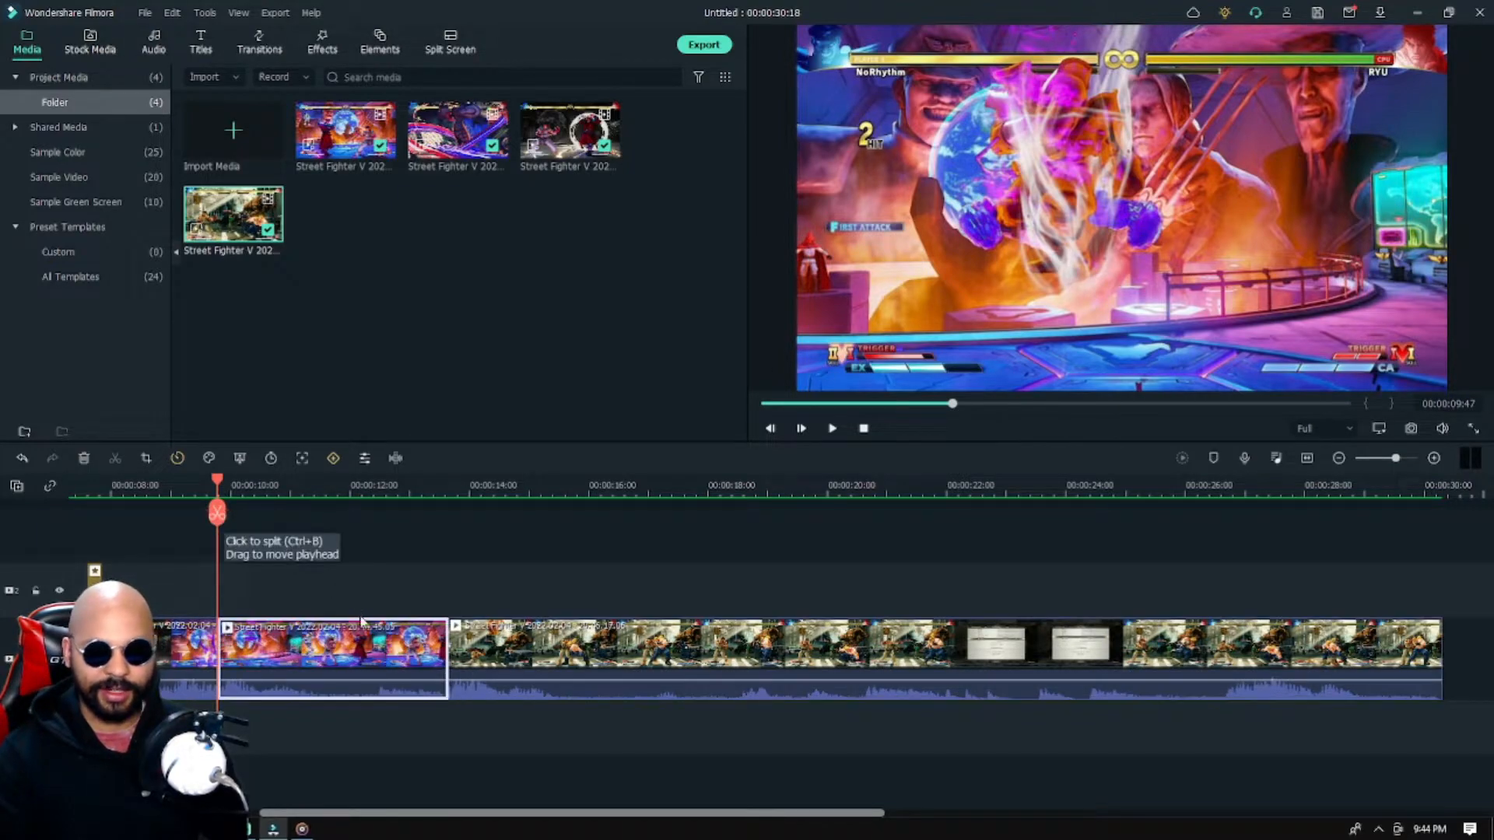
{"action": "left_click", "coordinate": [84, 458]}
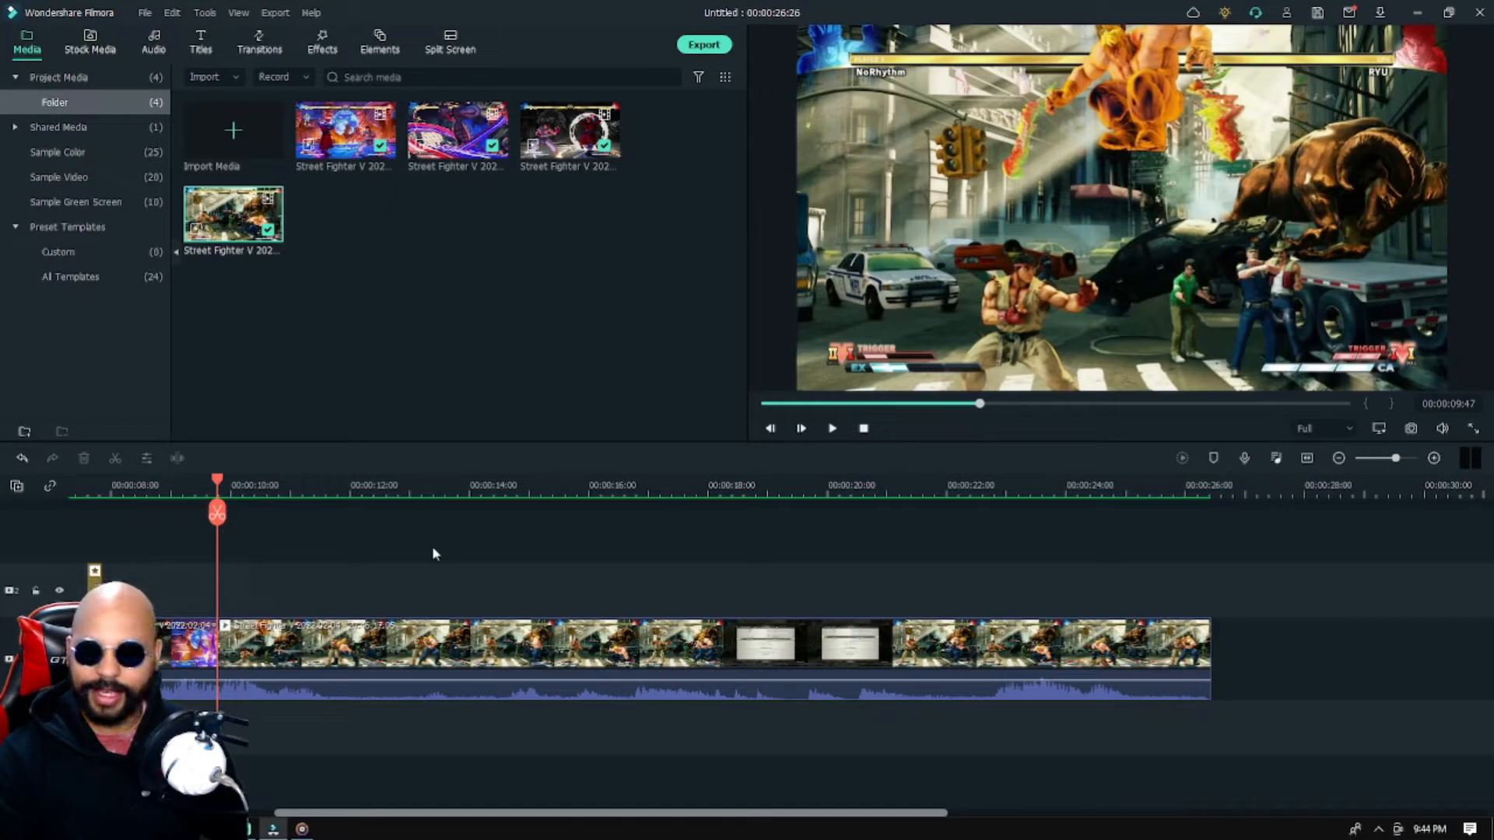
Add the Speed Blur transition Blurry Roll 4 between the third and fourth clips and set its duration to 00:00:00:12
{"action": "left_click_drag", "start_coordinate": [218, 493], "coordinate": [218, 489]}
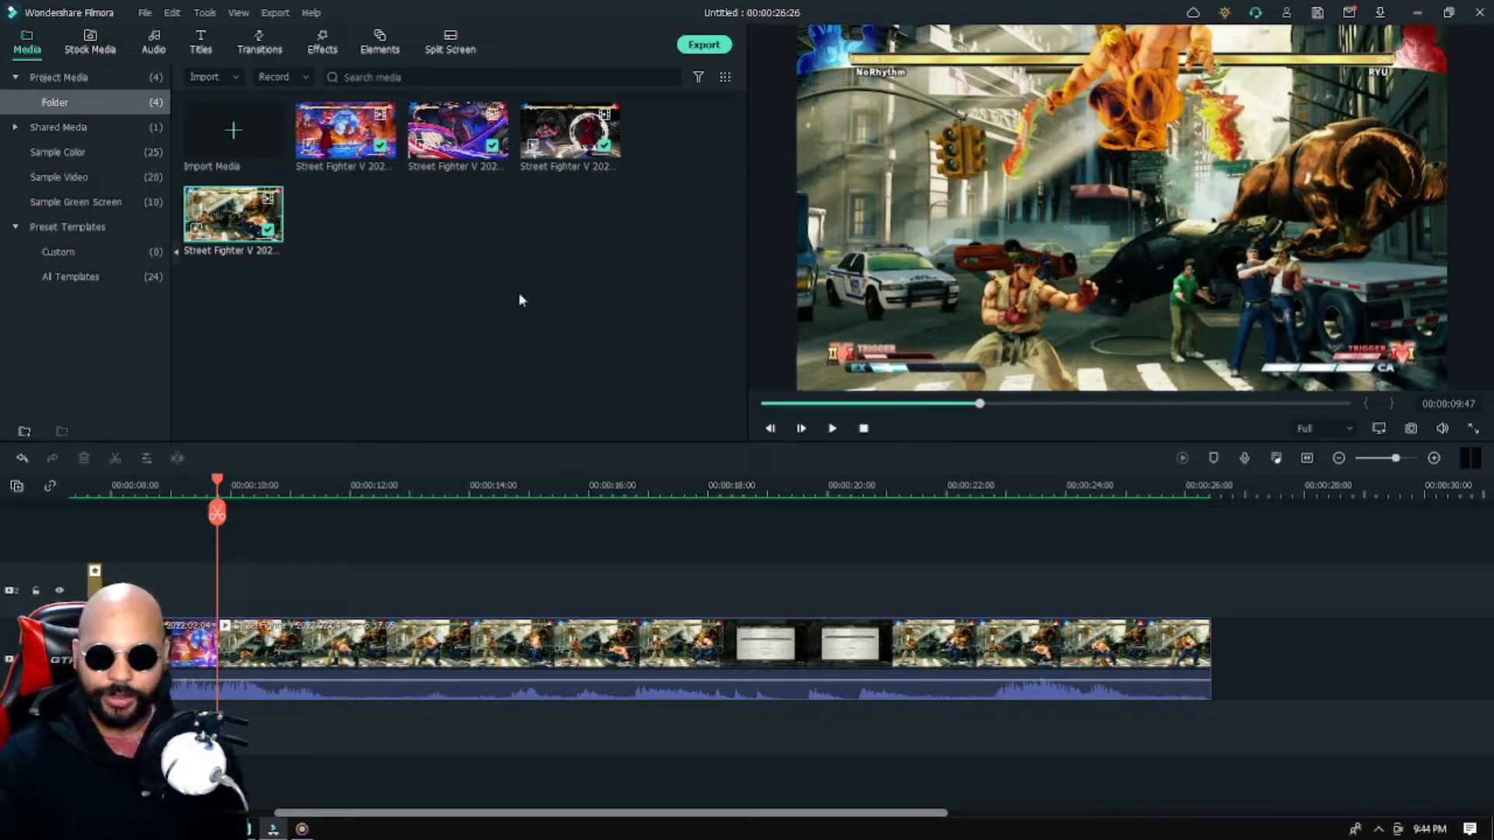
{"action": "left_click", "coordinate": [259, 49]}
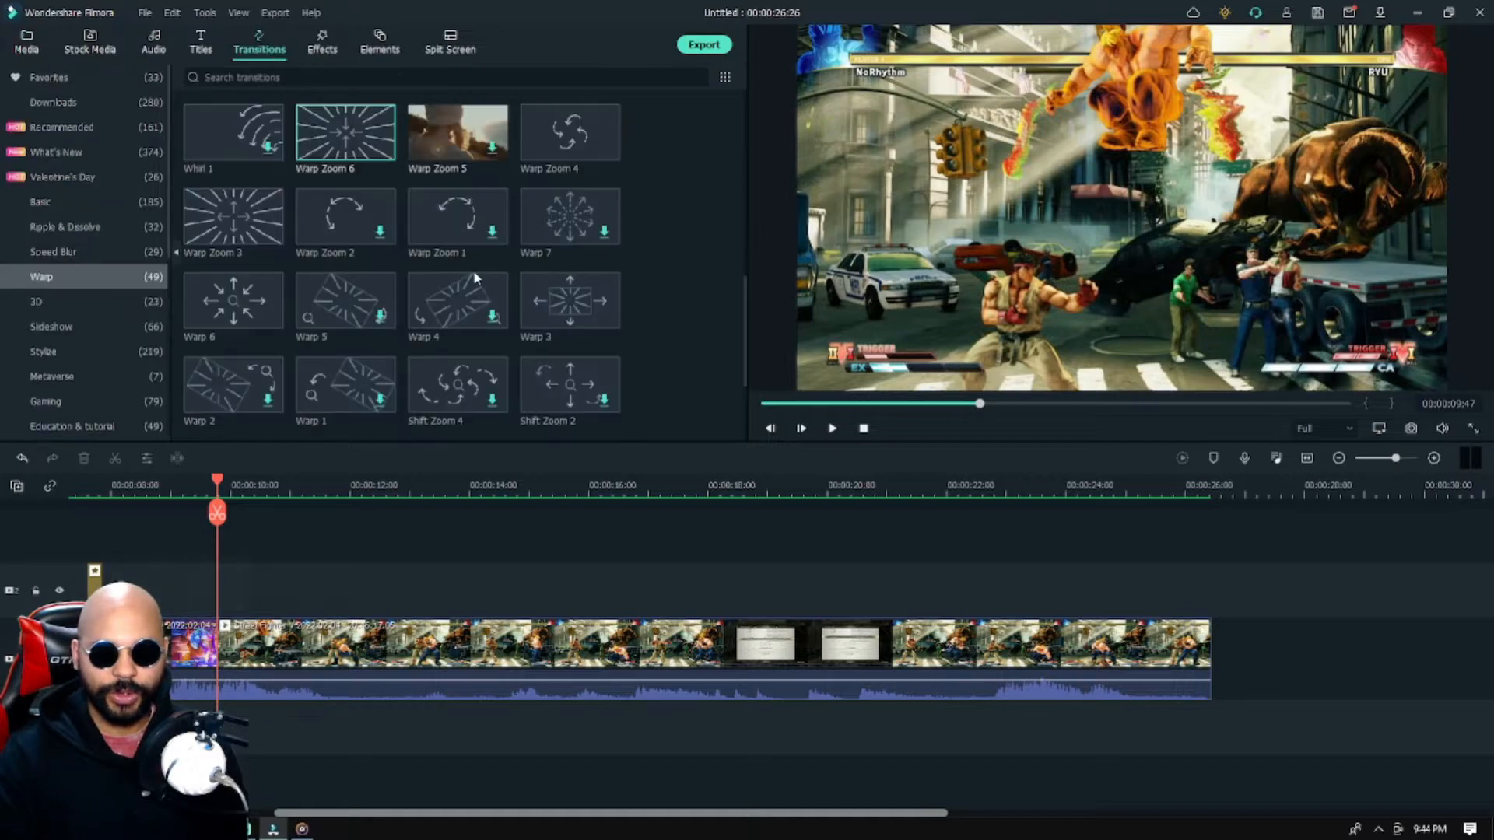
{"action": "left_click", "coordinate": [88, 252]}
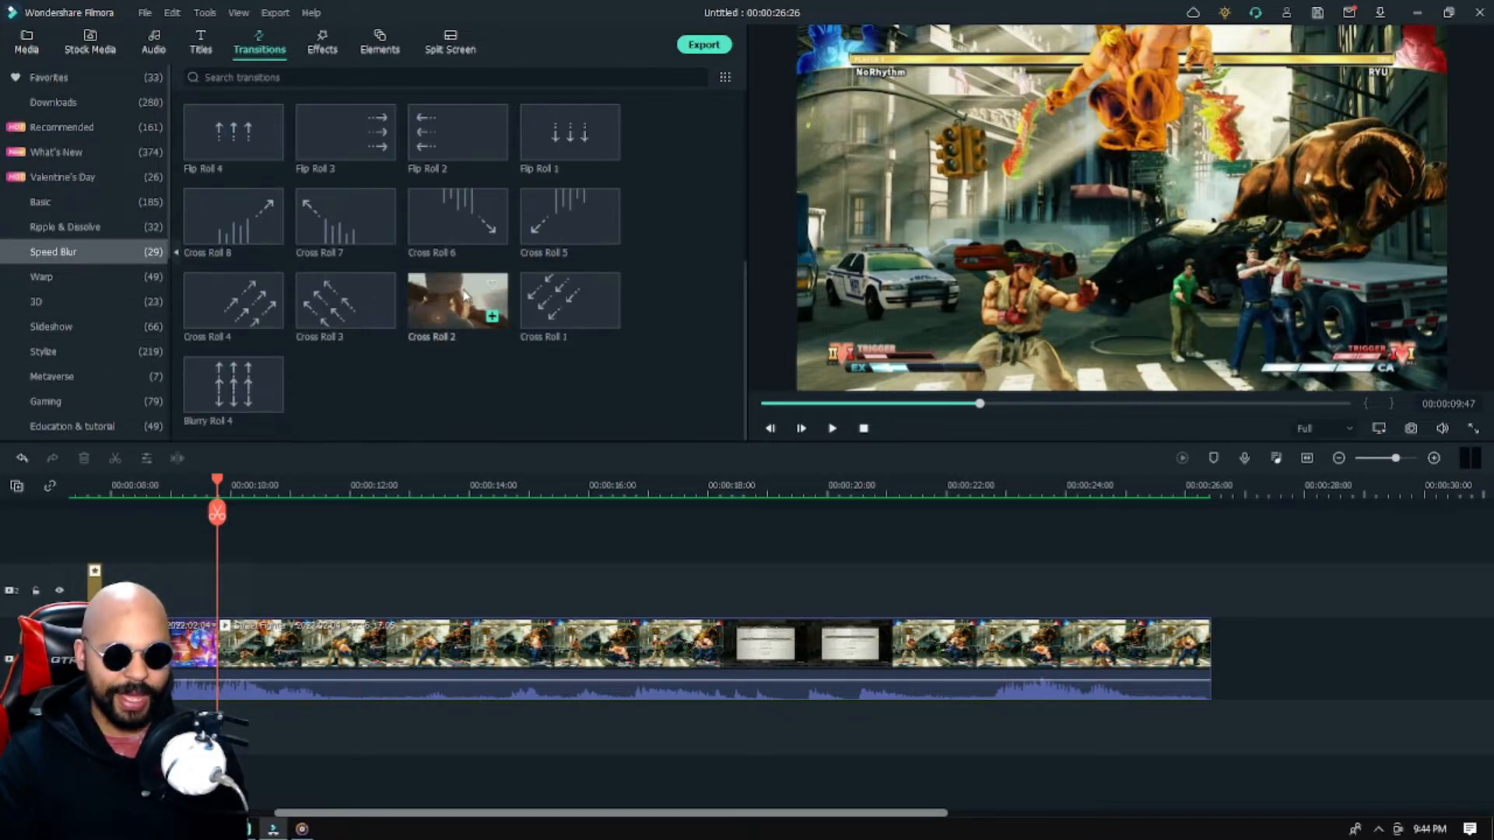
{"action": "left_click", "coordinate": [195, 417]}
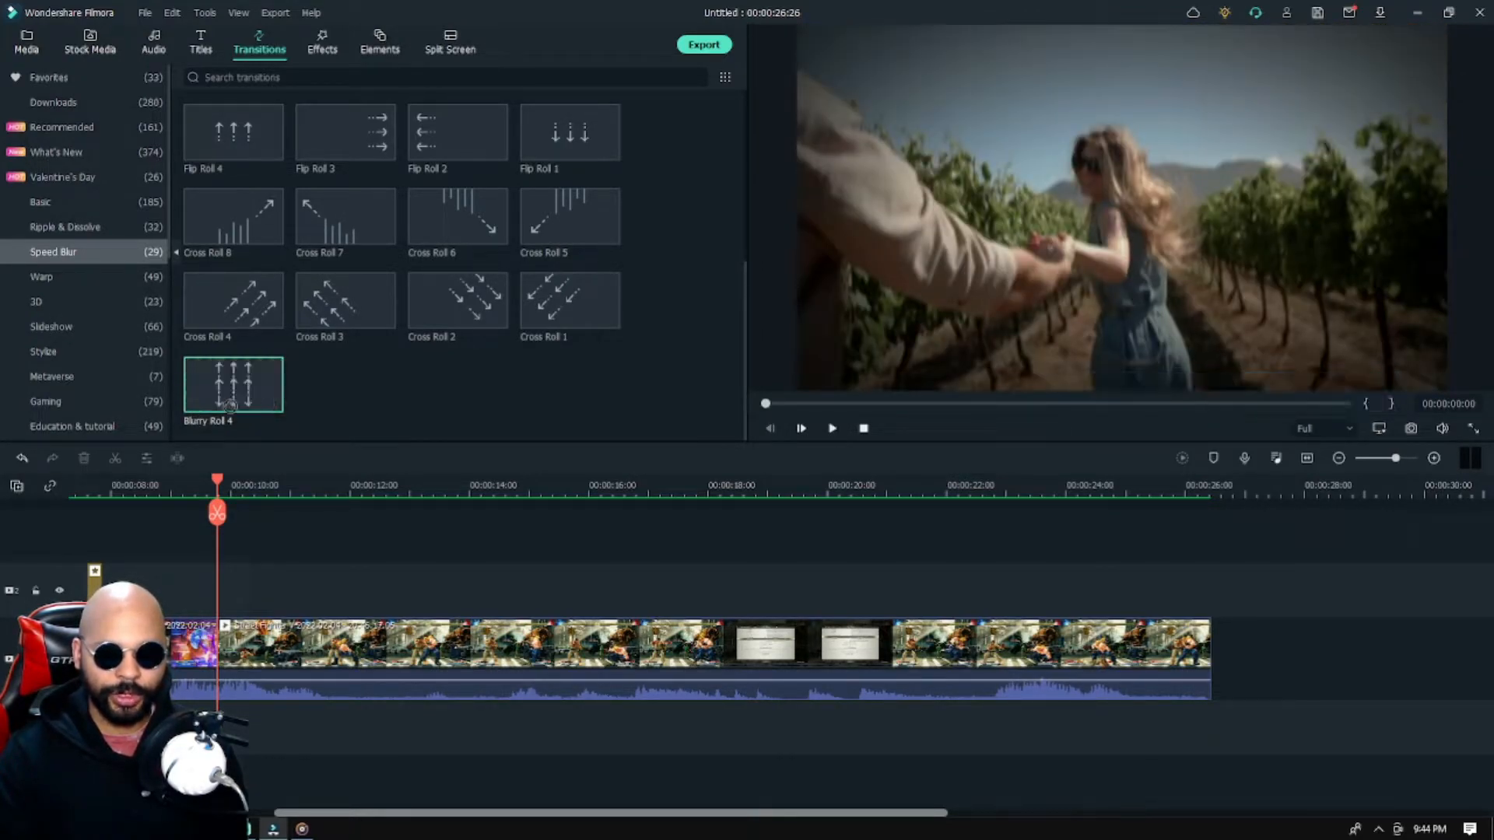
{"action": "left_click_drag", "start_coordinate": [324, 556], "coordinate": [210, 667]}
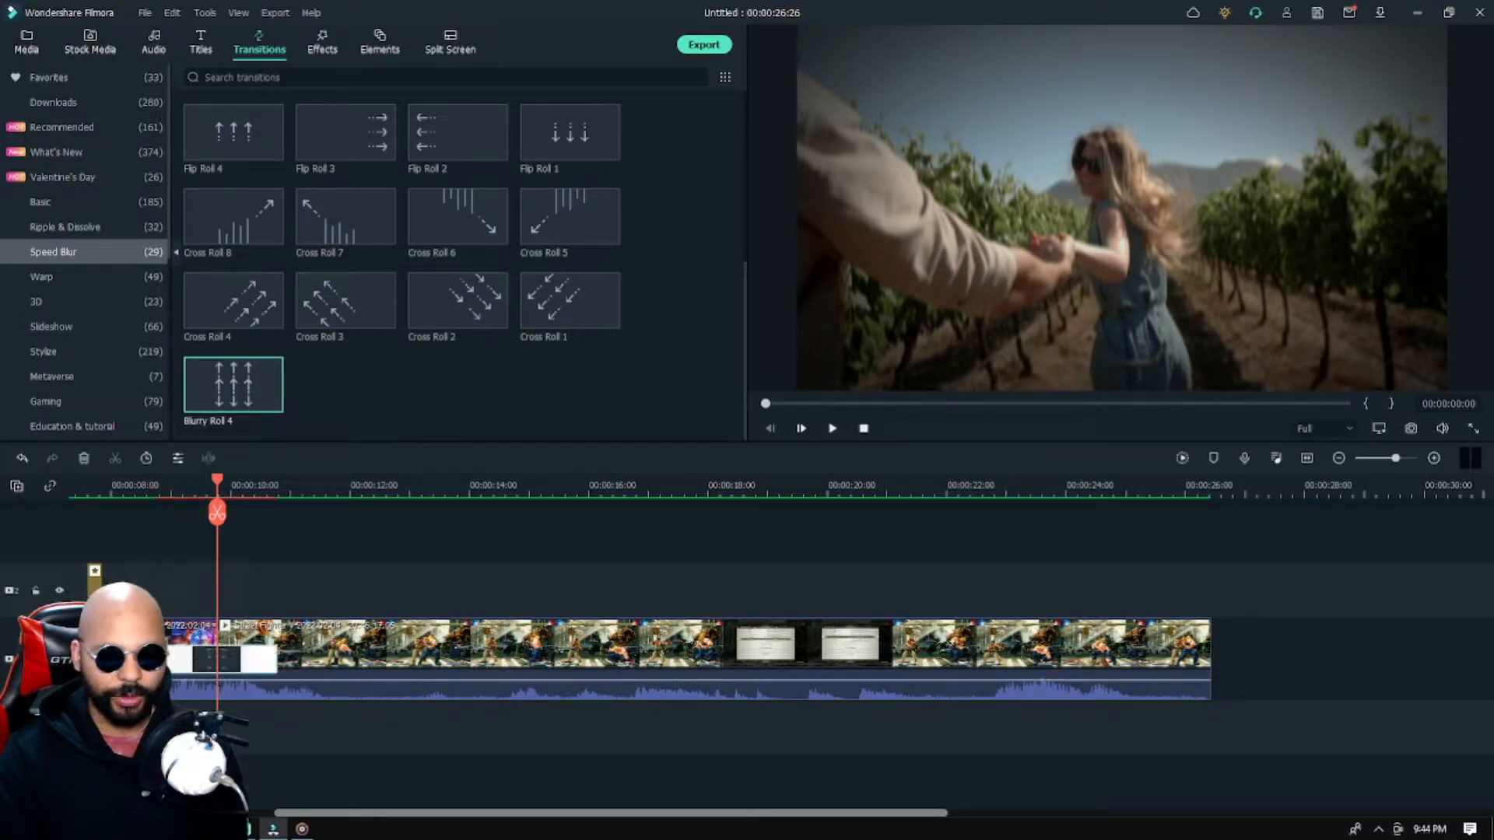
{"action": "double_click", "coordinate": [215, 659]}
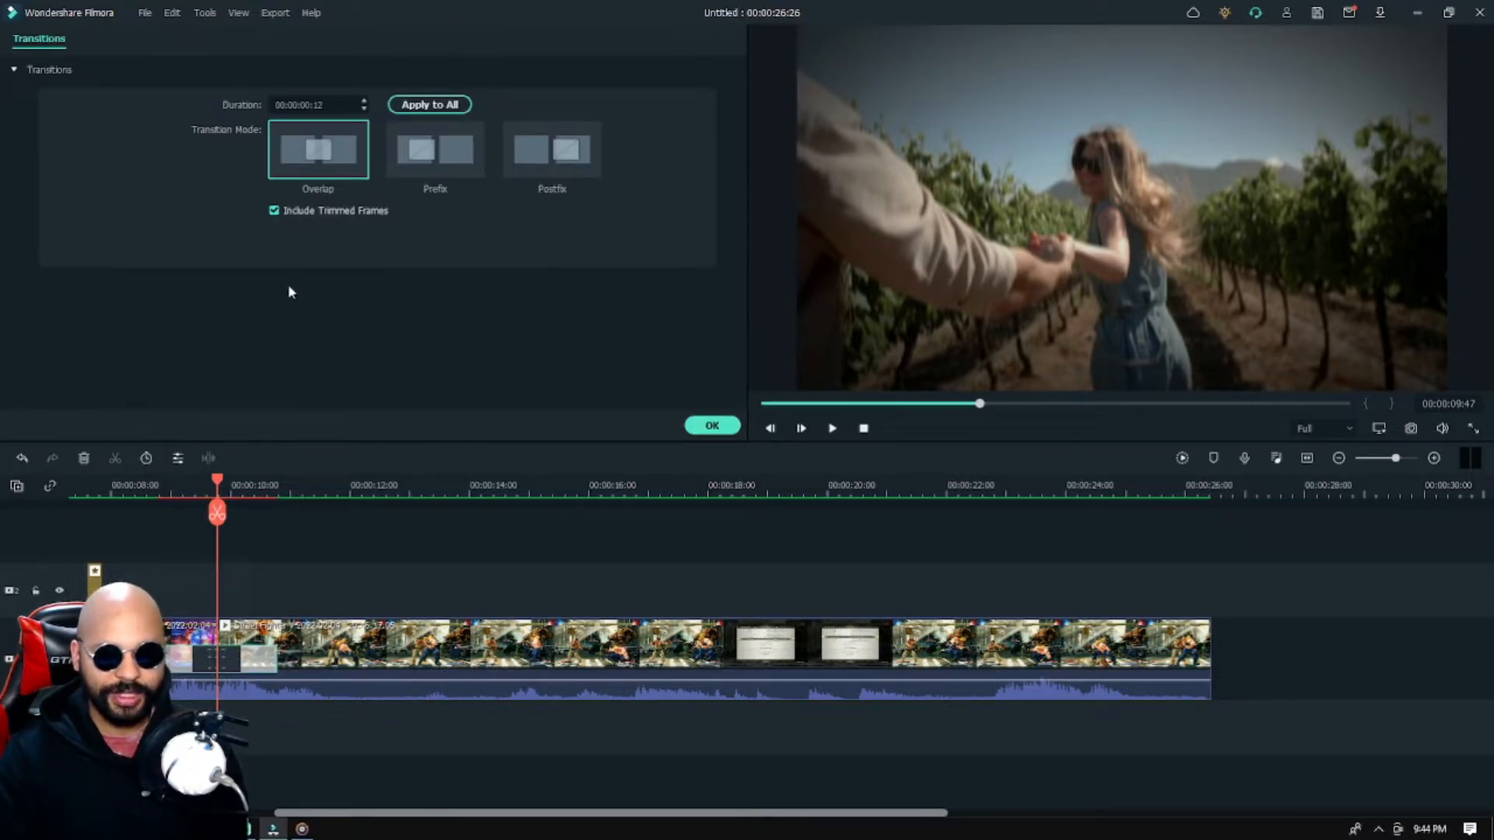
{"action": "left_click", "coordinate": [420, 106]}
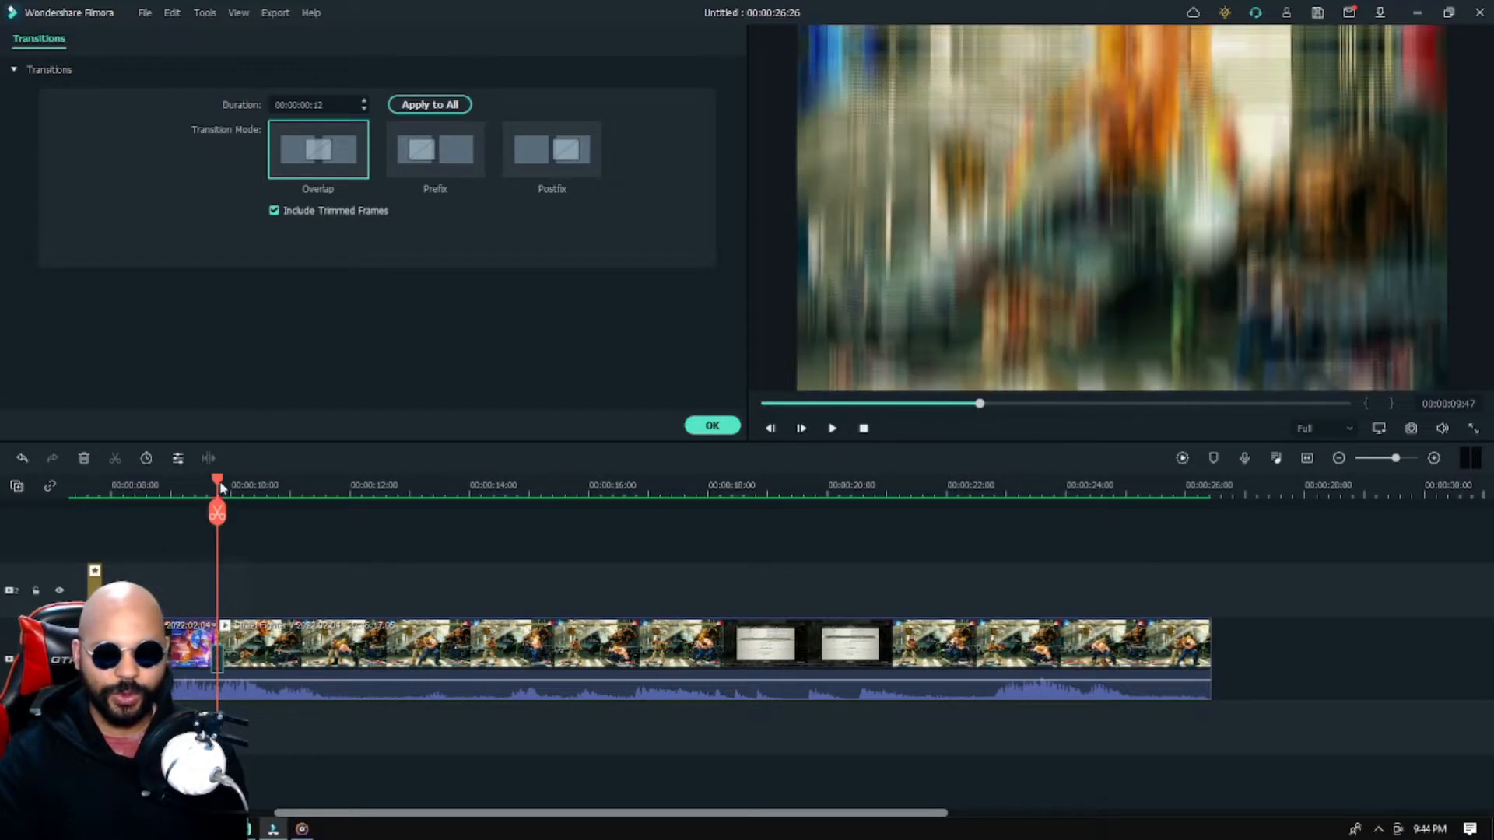
Render the timeline preview and play across the third transition from 00:00:09:17
{"action": "left_click_drag", "start_coordinate": [211, 487], "coordinate": [206, 487]}
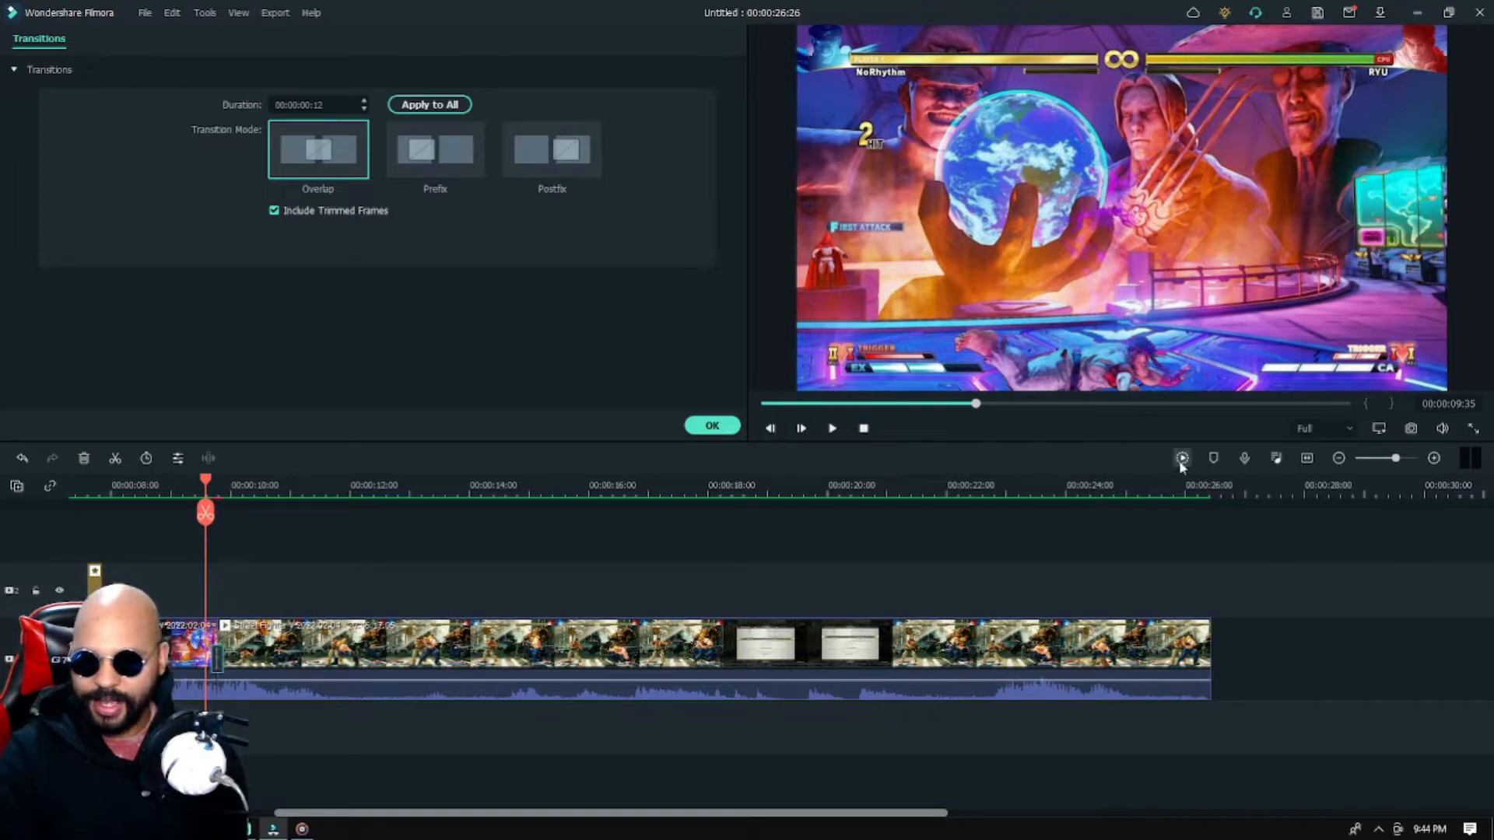
{"action": "left_click_drag", "start_coordinate": [206, 509], "coordinate": [188, 510]}
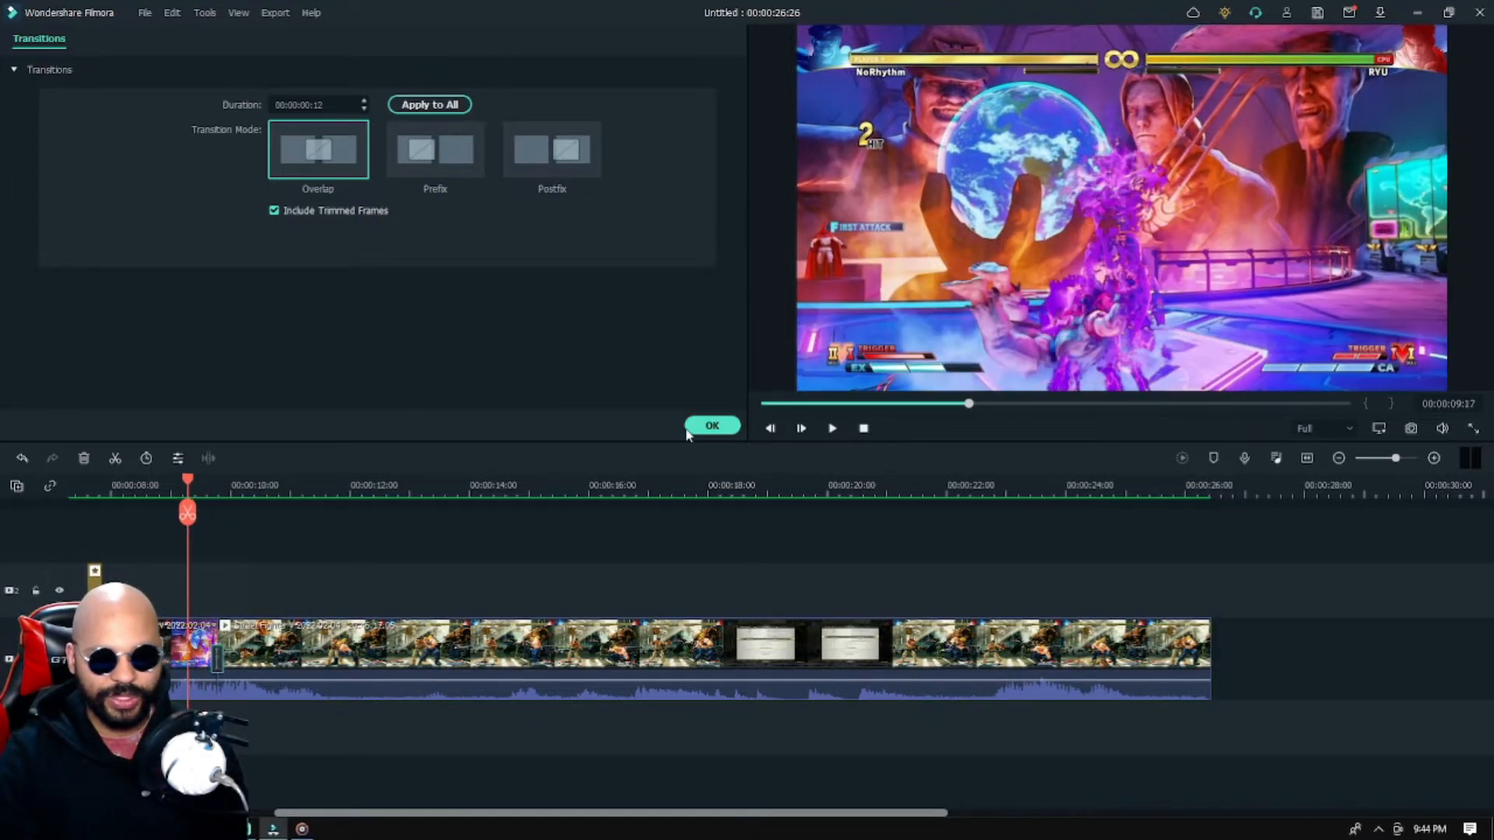
{"action": "left_click", "coordinate": [833, 429]}
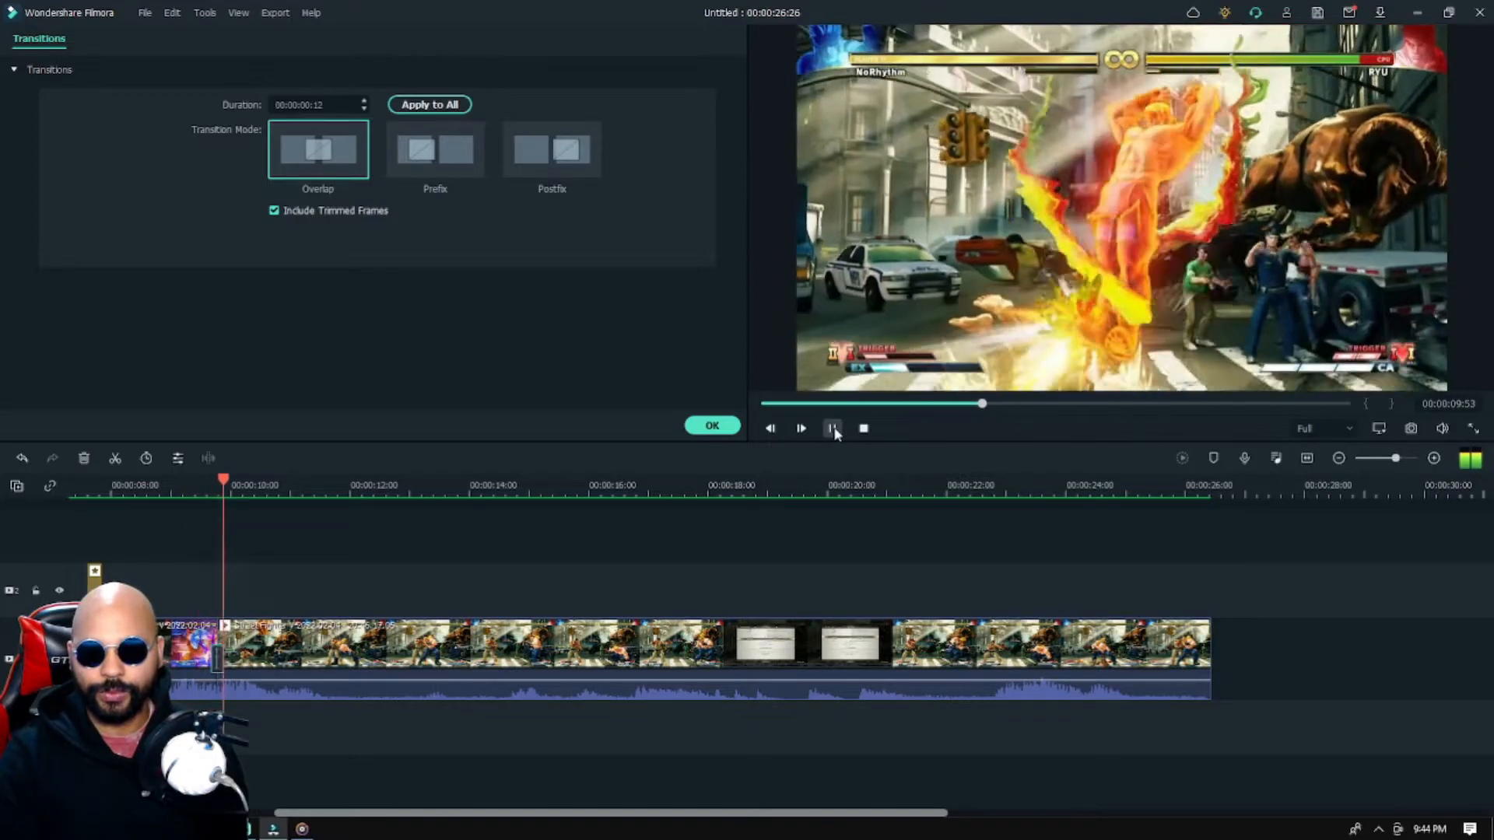
Extend the end of the third clip by about 15 frames so it includes the 3-hit impact before the transition
{"action": "left_click_drag", "start_coordinate": [261, 488], "coordinate": [215, 493]}
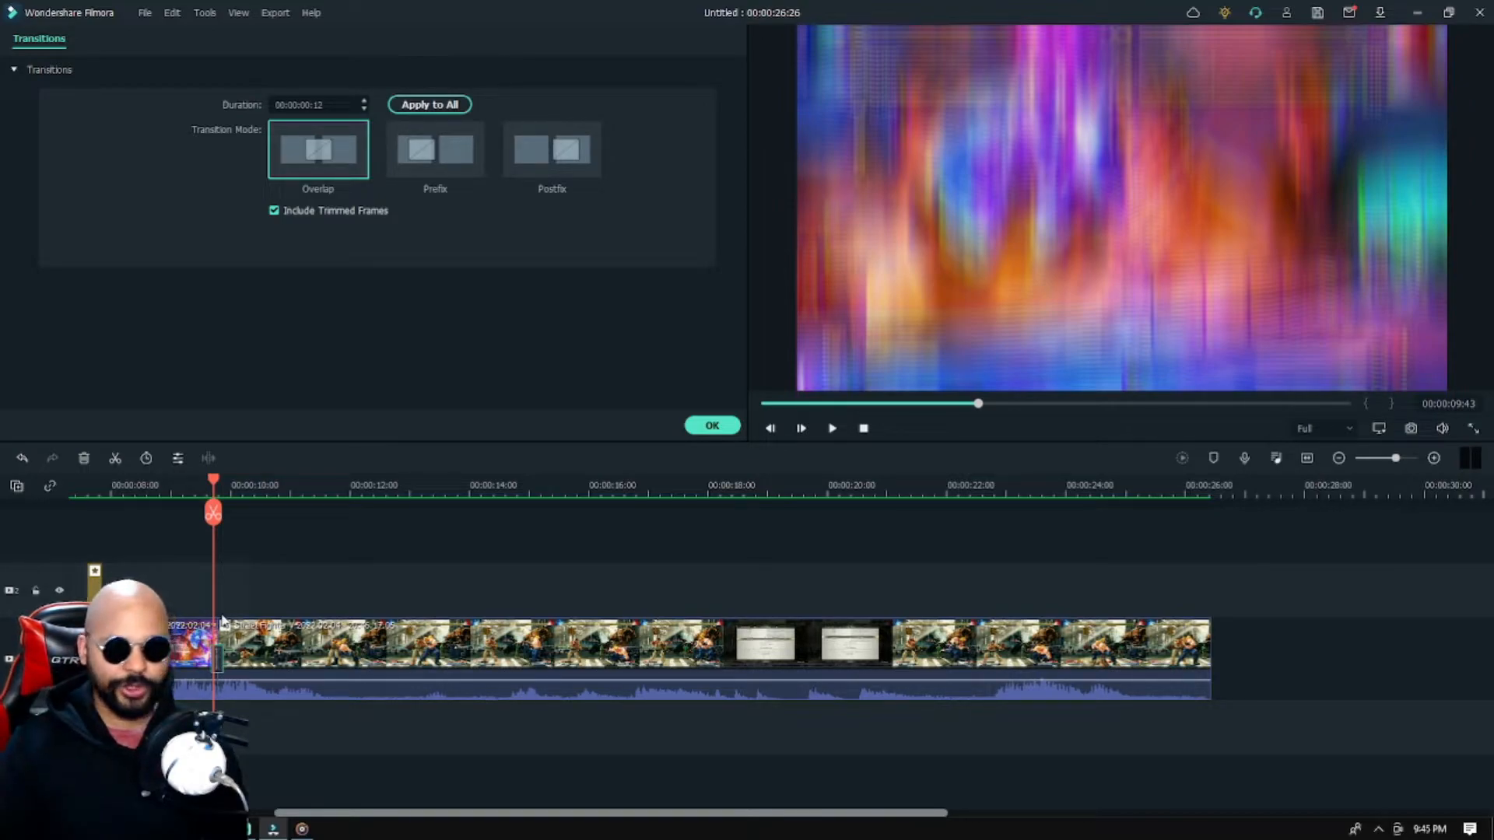
{"action": "left_click_drag", "start_coordinate": [1398, 461], "coordinate": [1409, 464]}
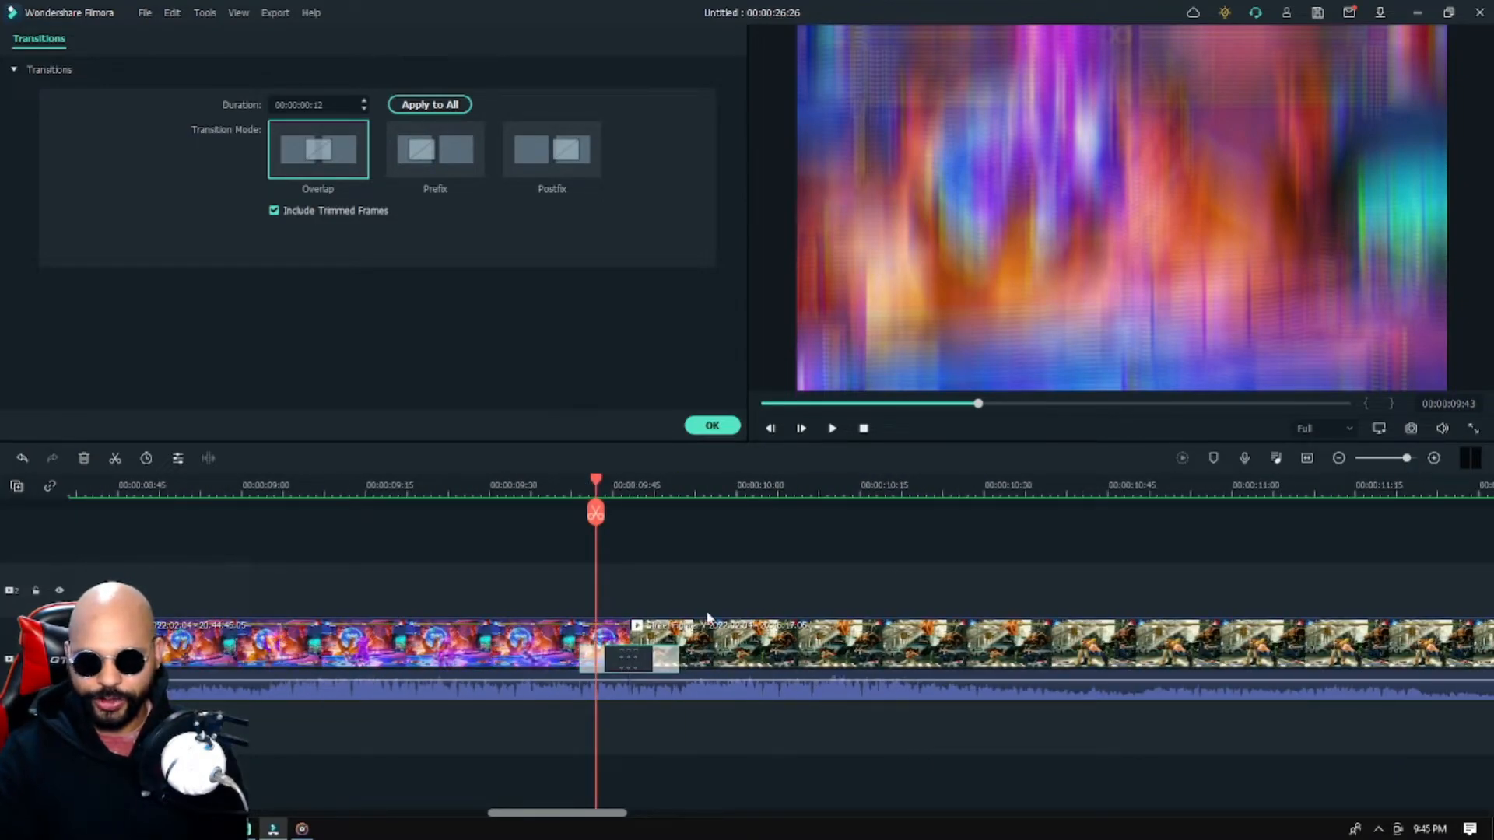
{"action": "left_click", "coordinate": [623, 634]}
{"action": "left_click_drag", "start_coordinate": [631, 626], "coordinate": [657, 633]}
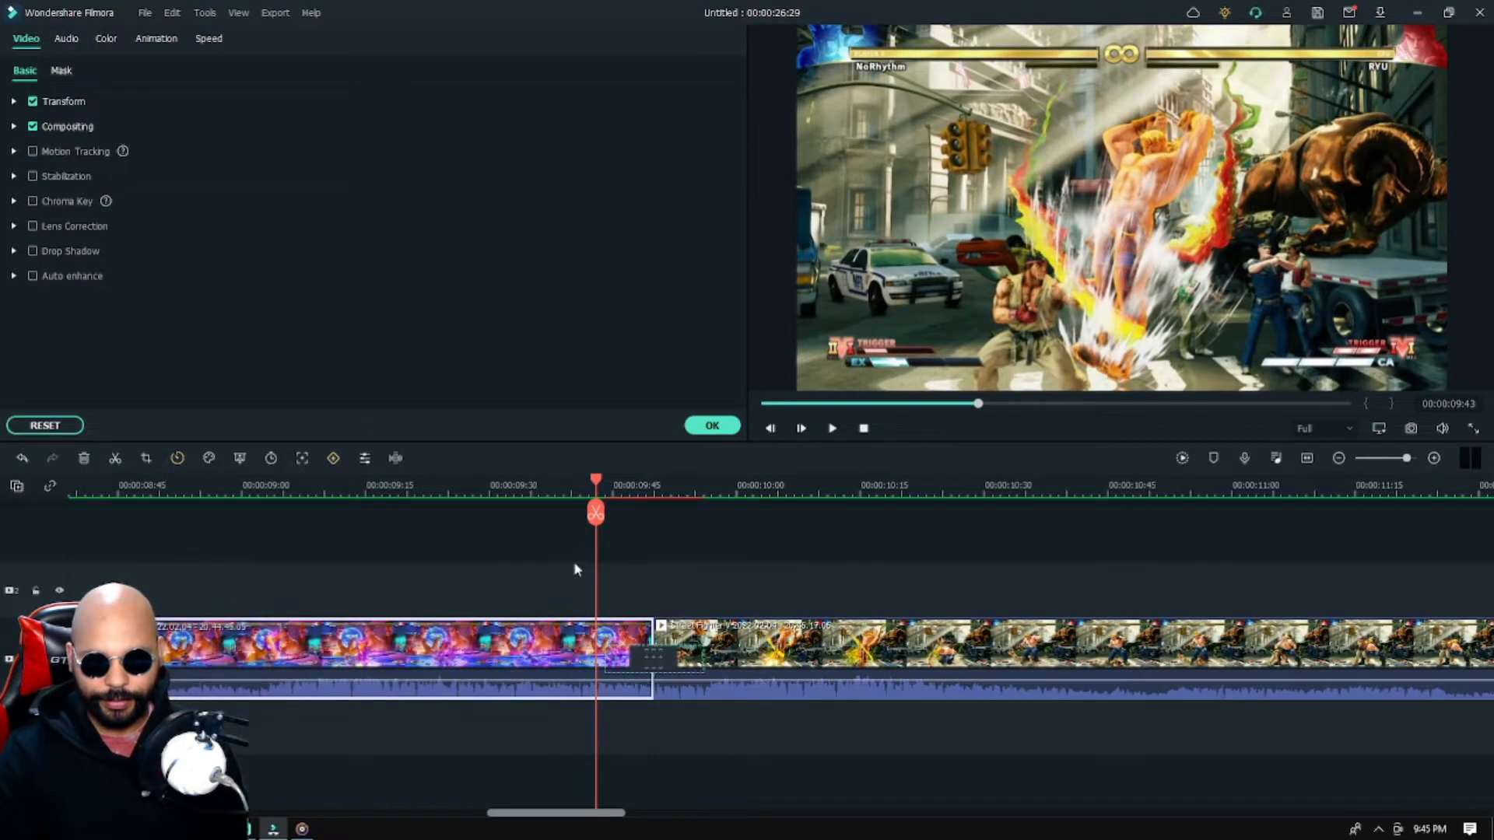
{"action": "left_click", "coordinate": [608, 486]}
{"action": "left_click_drag", "start_coordinate": [610, 488], "coordinate": [571, 484]}
{"action": "left_click_drag", "start_coordinate": [653, 638], "coordinate": [693, 638]}
{"action": "mouse_move", "coordinate": [576, 486]}
{"action": "left_mouse_down"}
{"action": "mouse_move", "coordinate": [660, 483]}
{"action": "mouse_move", "coordinate": [585, 493]}
{"action": "left_mouse_up"}
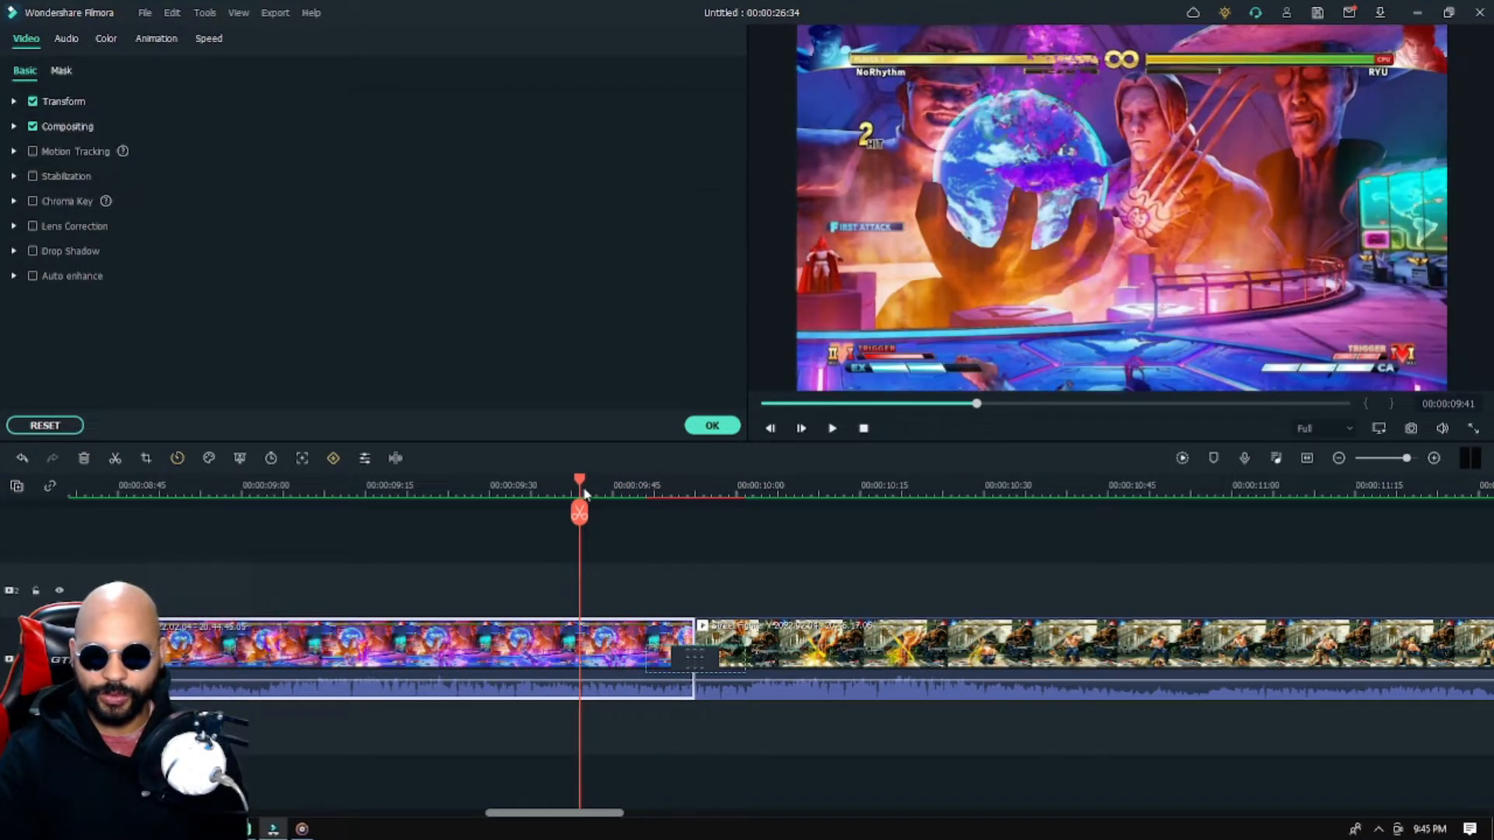
{"action": "left_click_drag", "start_coordinate": [695, 638], "coordinate": [776, 638]}
{"action": "mouse_move", "coordinate": [692, 493]}
{"action": "left_mouse_down"}
{"action": "mouse_move", "coordinate": [744, 496]}
{"action": "mouse_move", "coordinate": [648, 501]}
{"action": "mouse_move", "coordinate": [777, 498]}
{"action": "mouse_move", "coordinate": [694, 497]}
{"action": "left_mouse_up"}
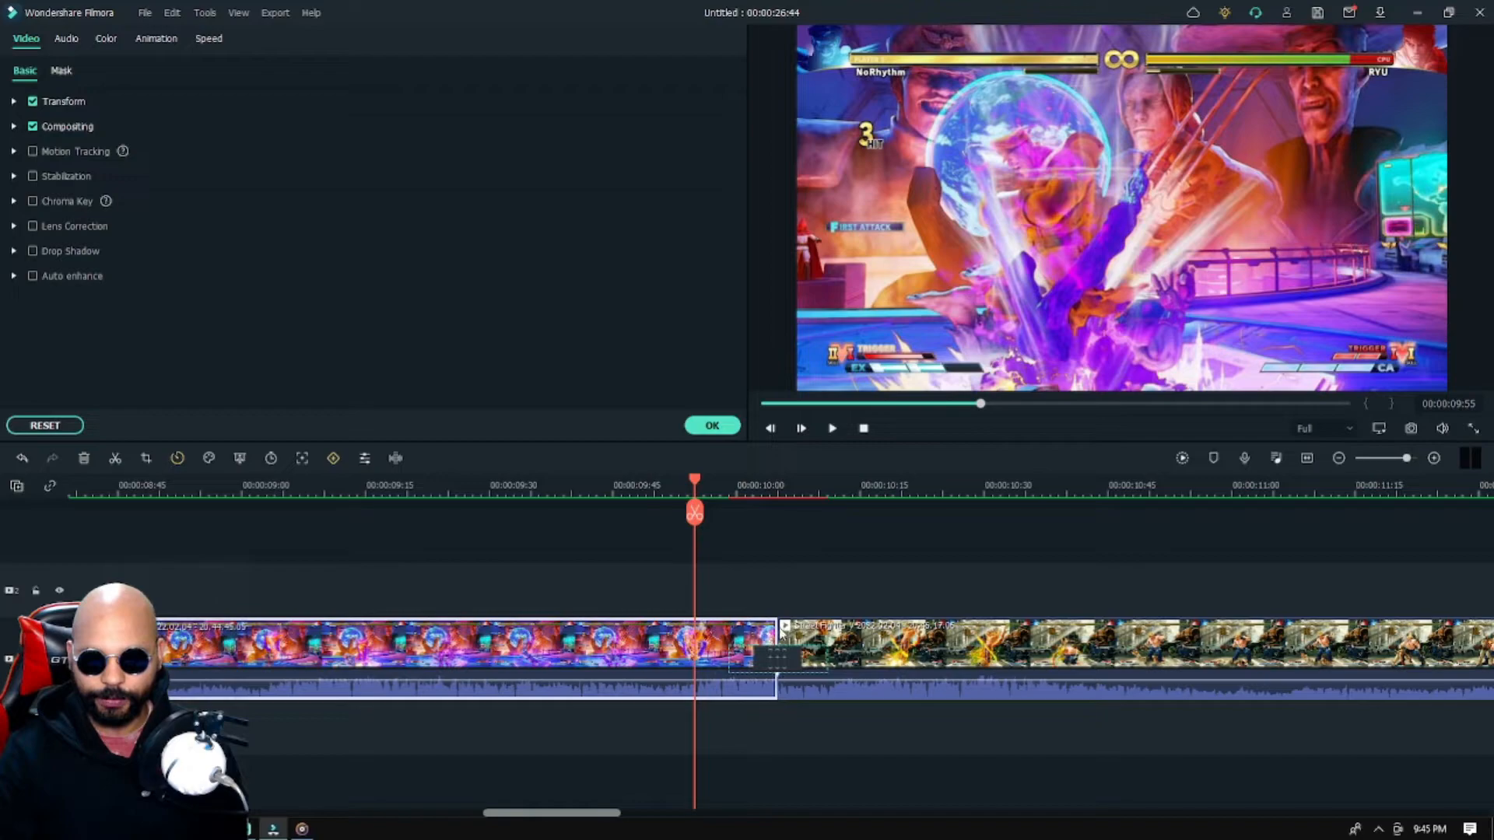
{"action": "left_click_drag", "start_coordinate": [782, 634], "coordinate": [752, 634]}
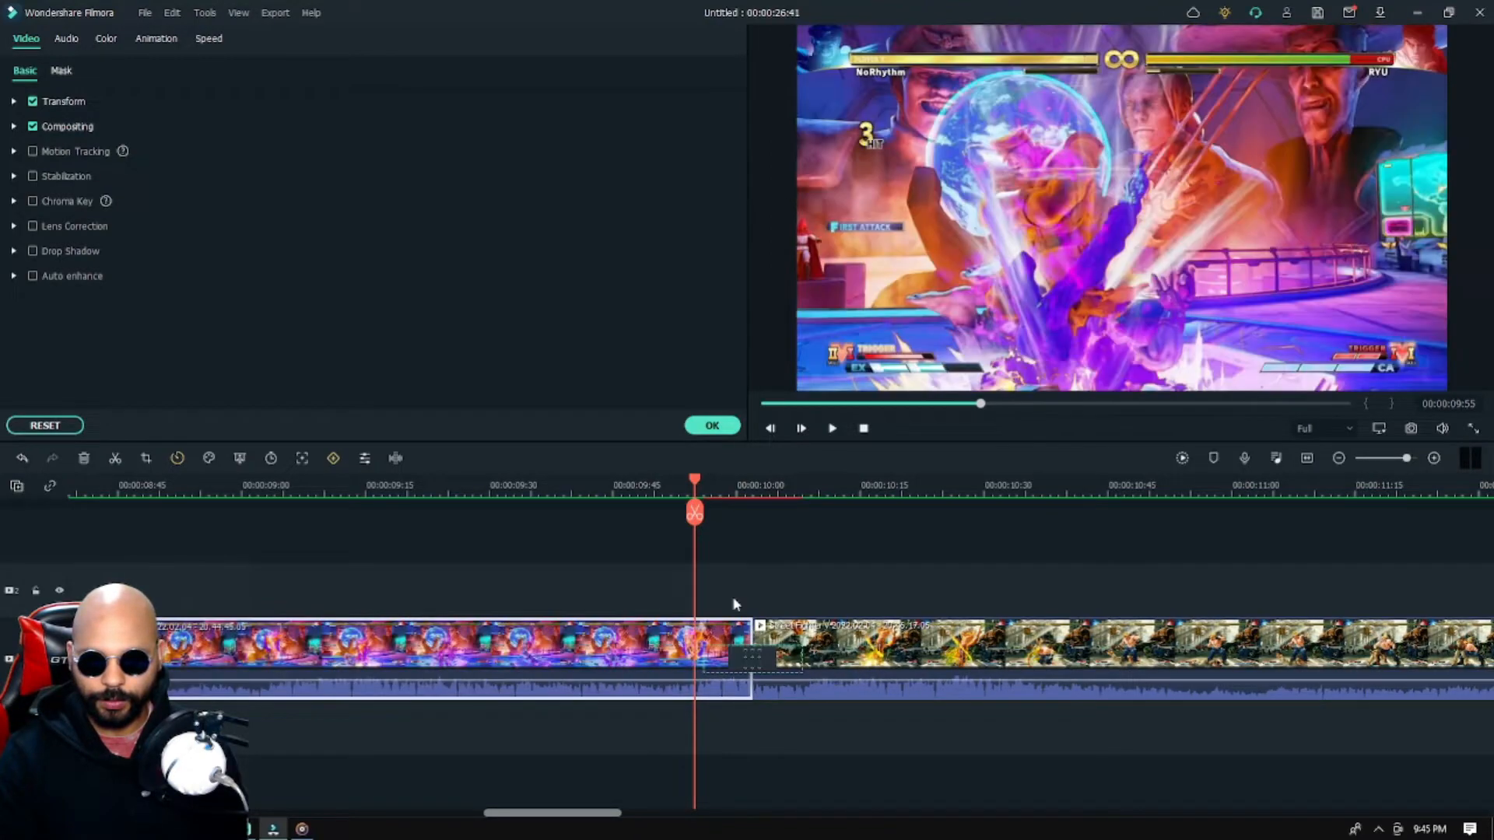
Render the preview and play the lengthened third clip through the transition from 00:00:09:10
{"action": "left_click_drag", "start_coordinate": [710, 482], "coordinate": [381, 514]}
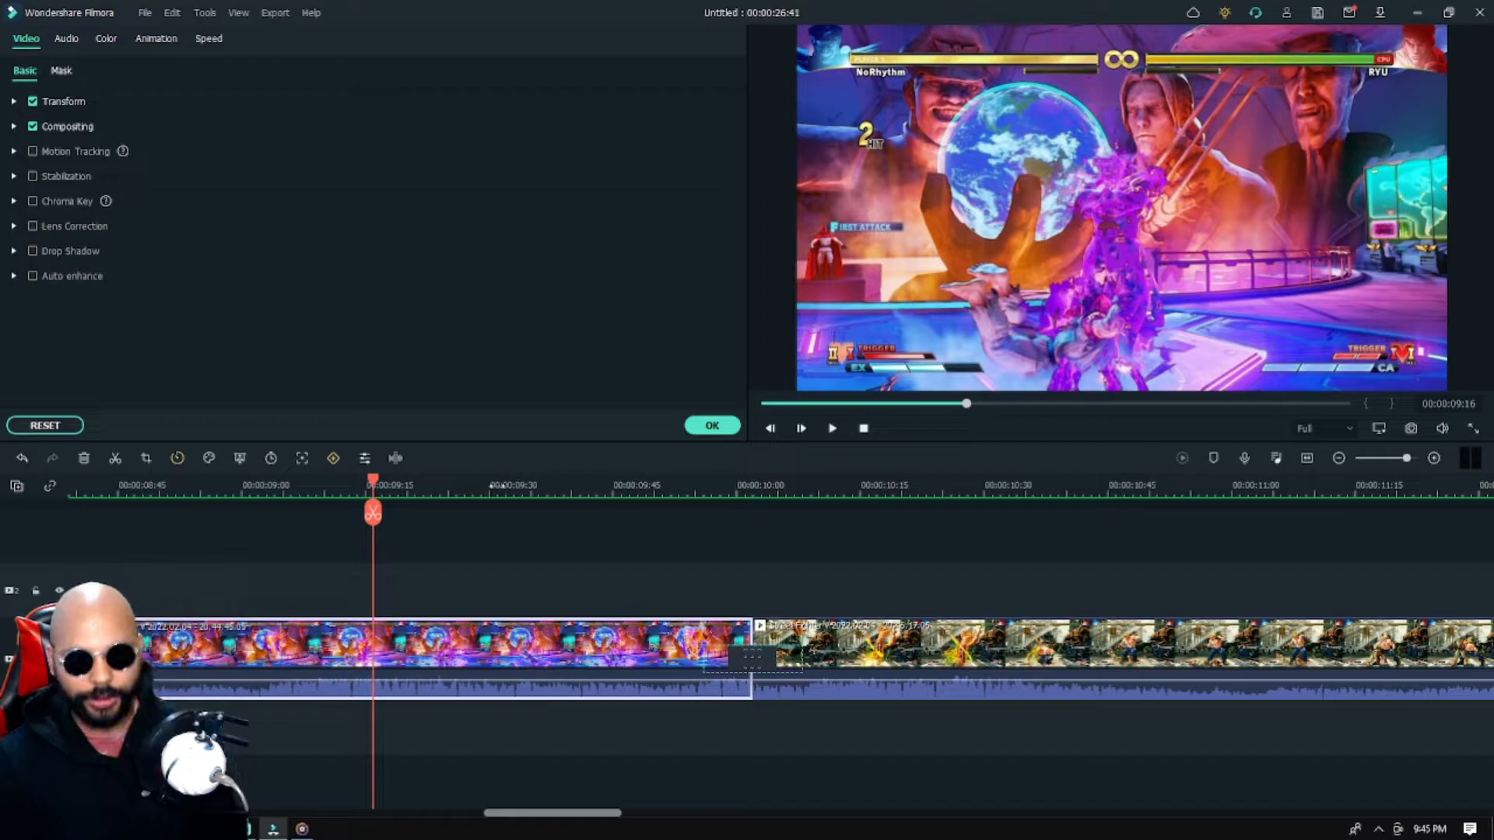
{"action": "left_click_drag", "start_coordinate": [373, 488], "coordinate": [323, 488]}
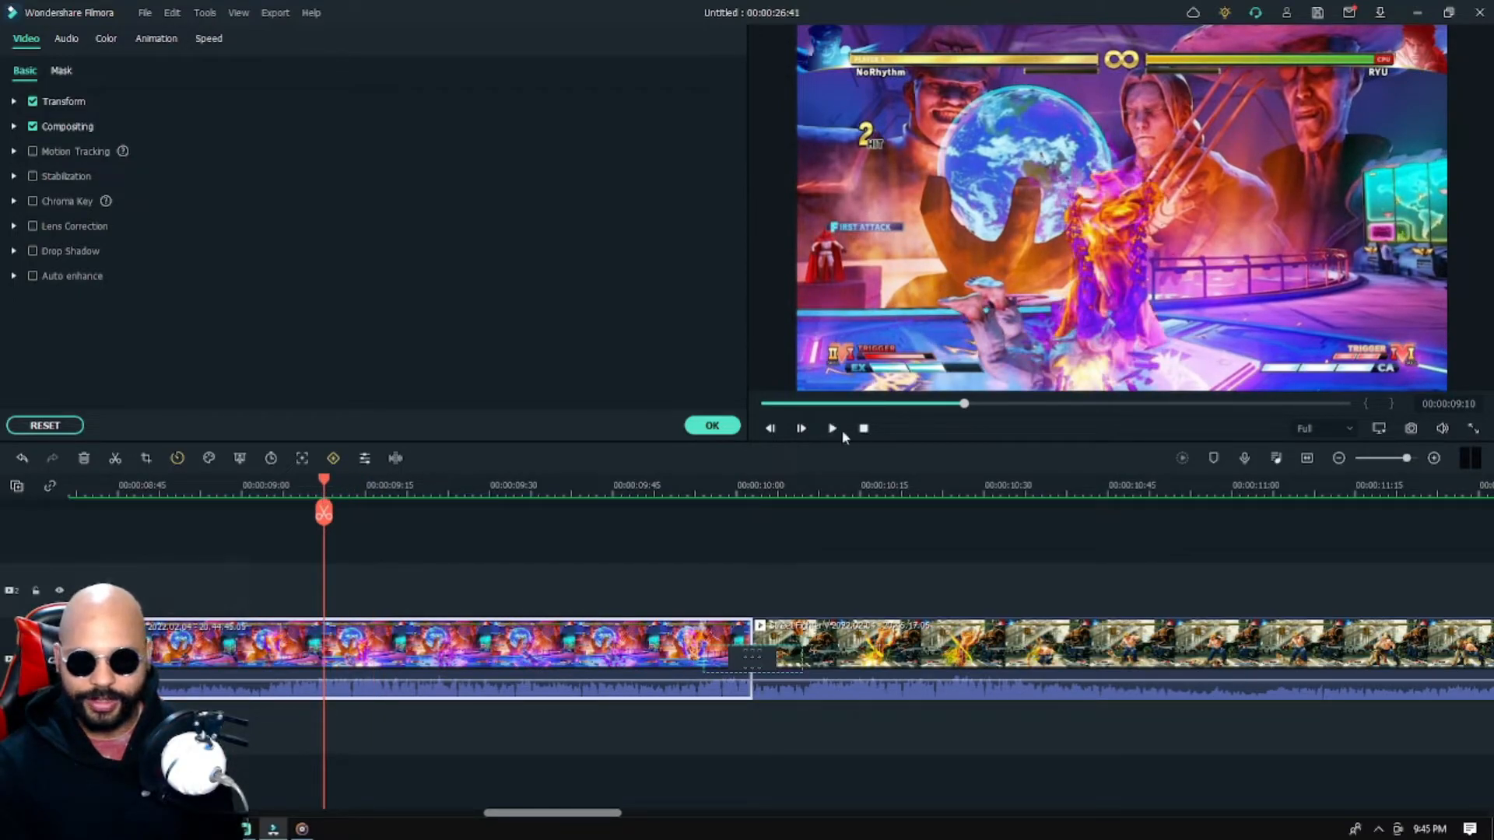
{"action": "left_click", "coordinate": [833, 429]}
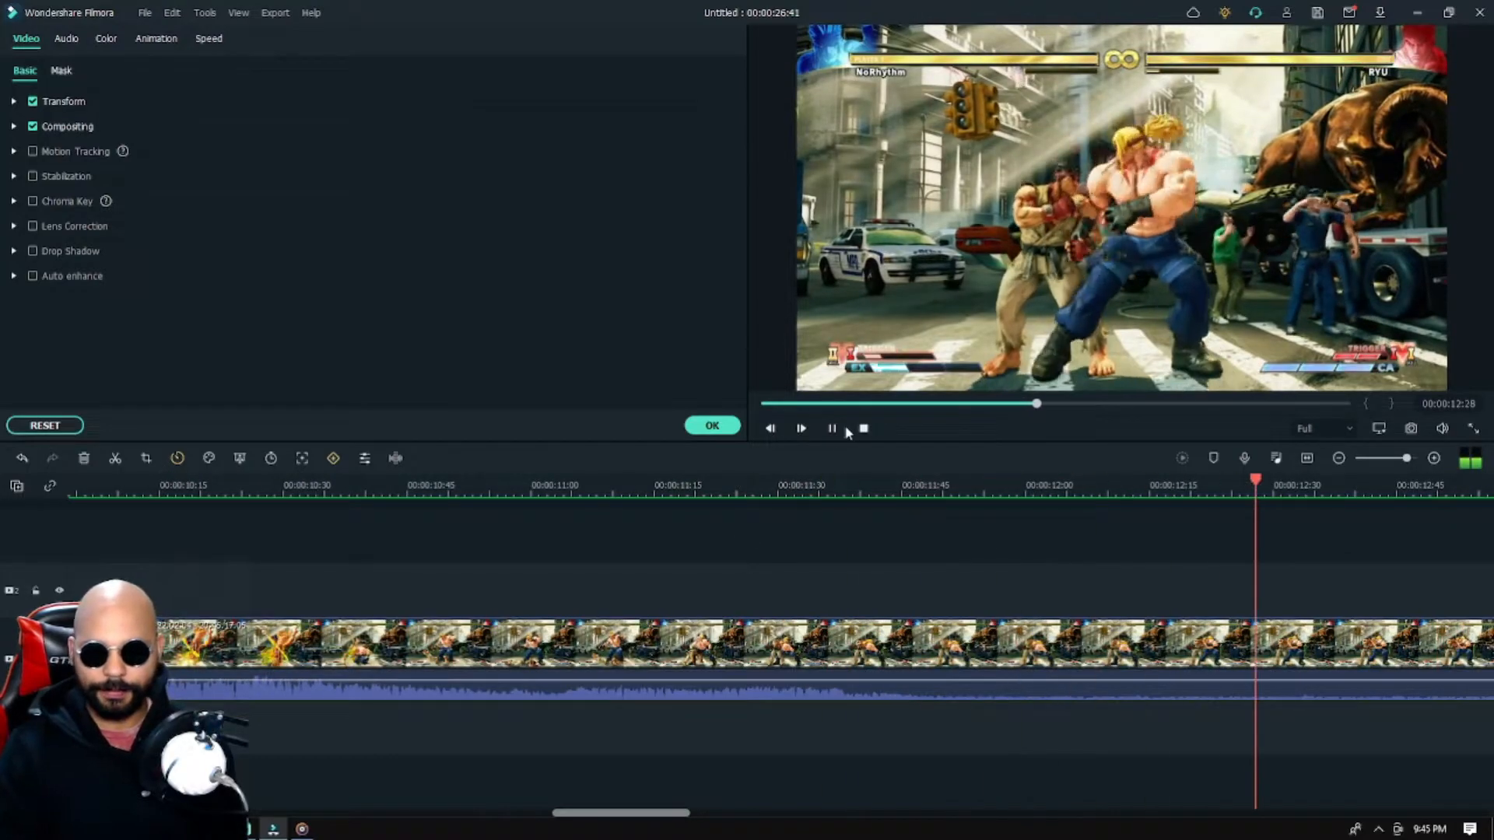
Extend the start of the fourth clip about two frames earlier at the transition
{"action": "left_click_drag", "start_coordinate": [1043, 404], "coordinate": [982, 427]}
{"action": "left_click", "coordinate": [650, 634]}
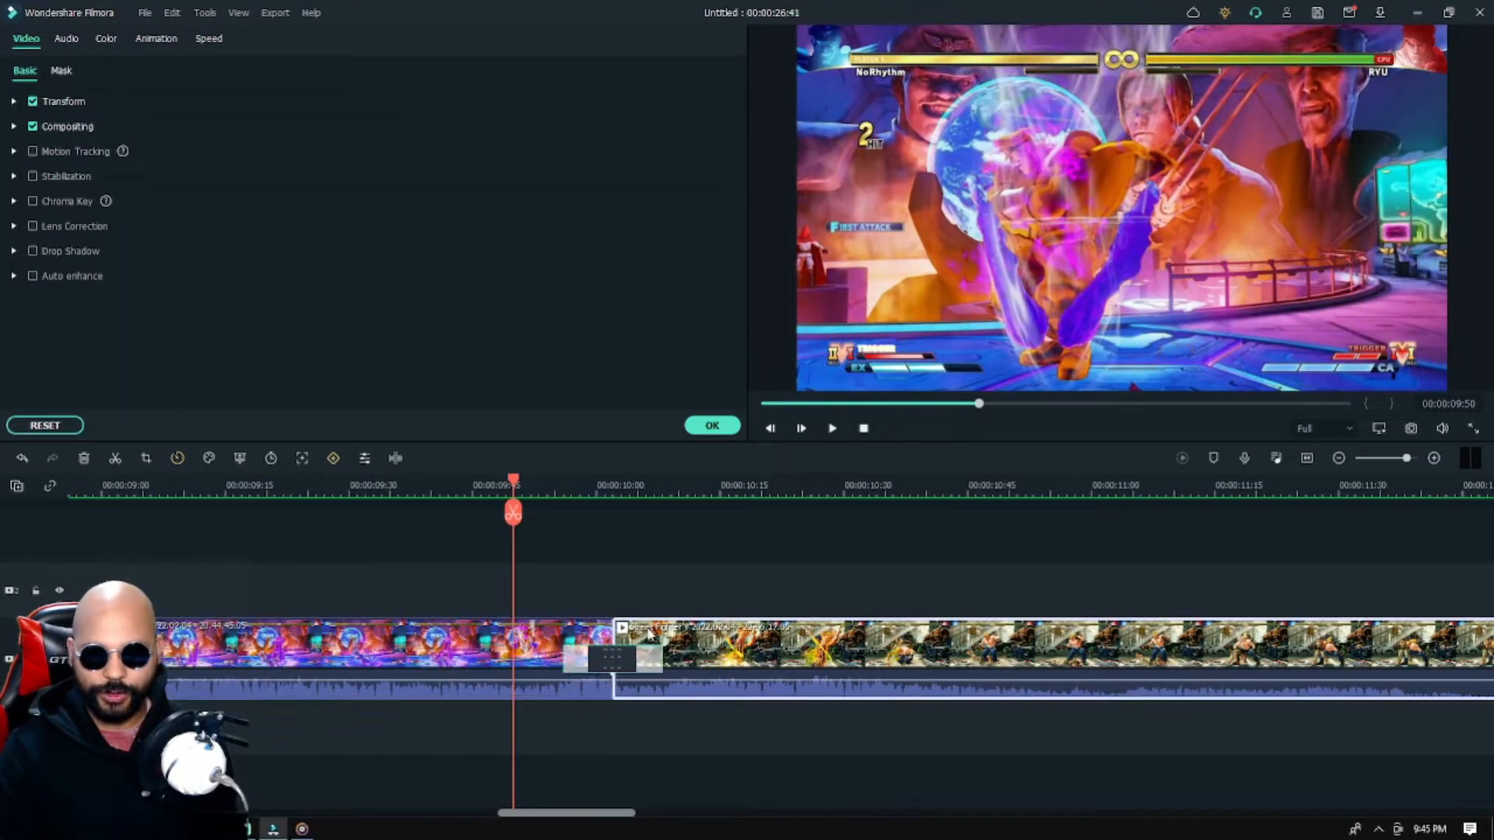
{"action": "left_click_drag", "start_coordinate": [614, 635], "coordinate": [597, 634]}
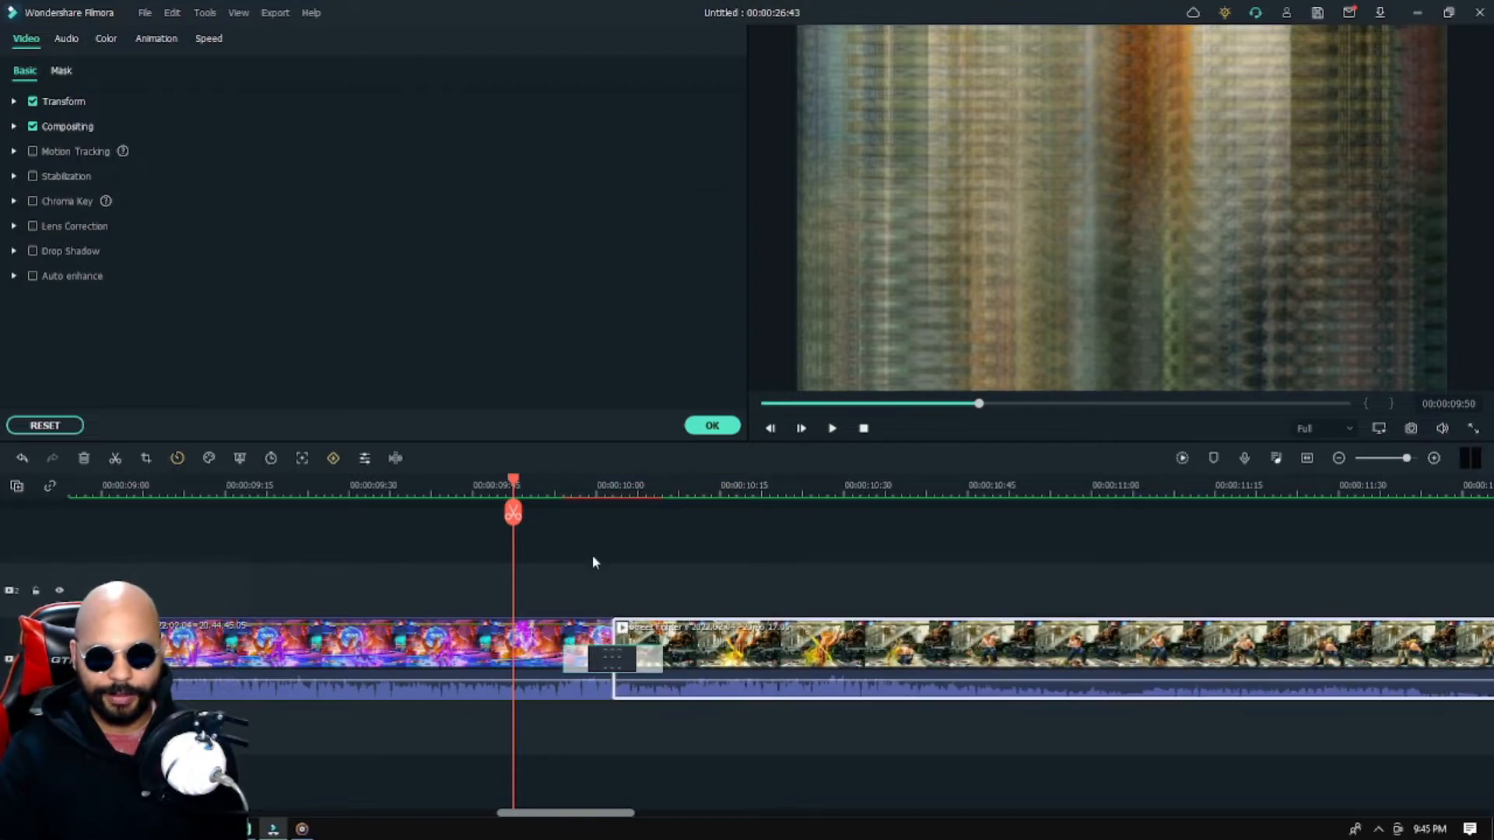
Render the preview again and play the adjusted join between the third and fourth clips twice from 00:00:09:37
{"action": "left_click_drag", "start_coordinate": [581, 491], "coordinate": [410, 514]}
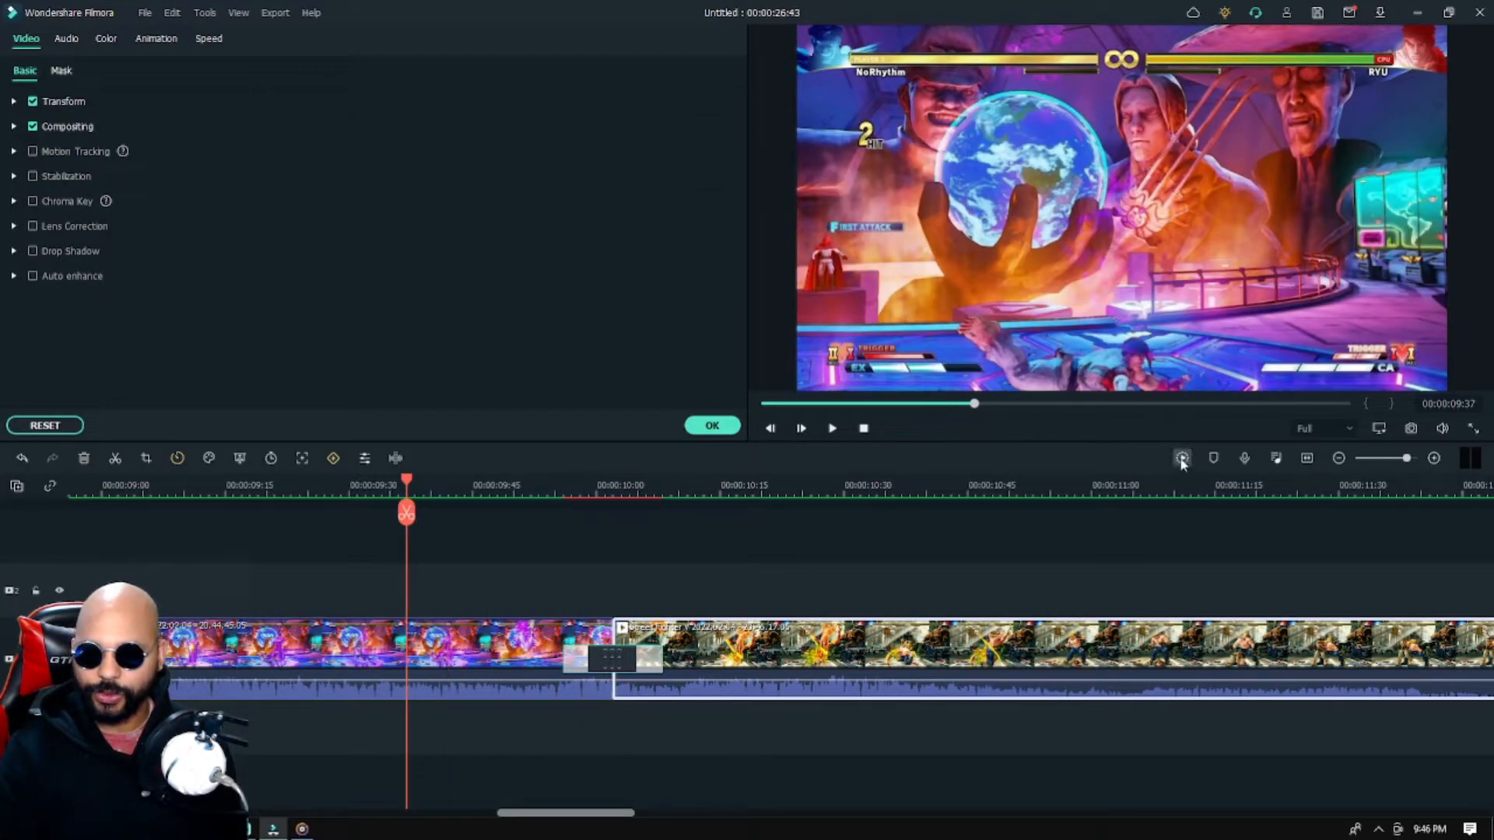
{"action": "left_click", "coordinate": [833, 429]}
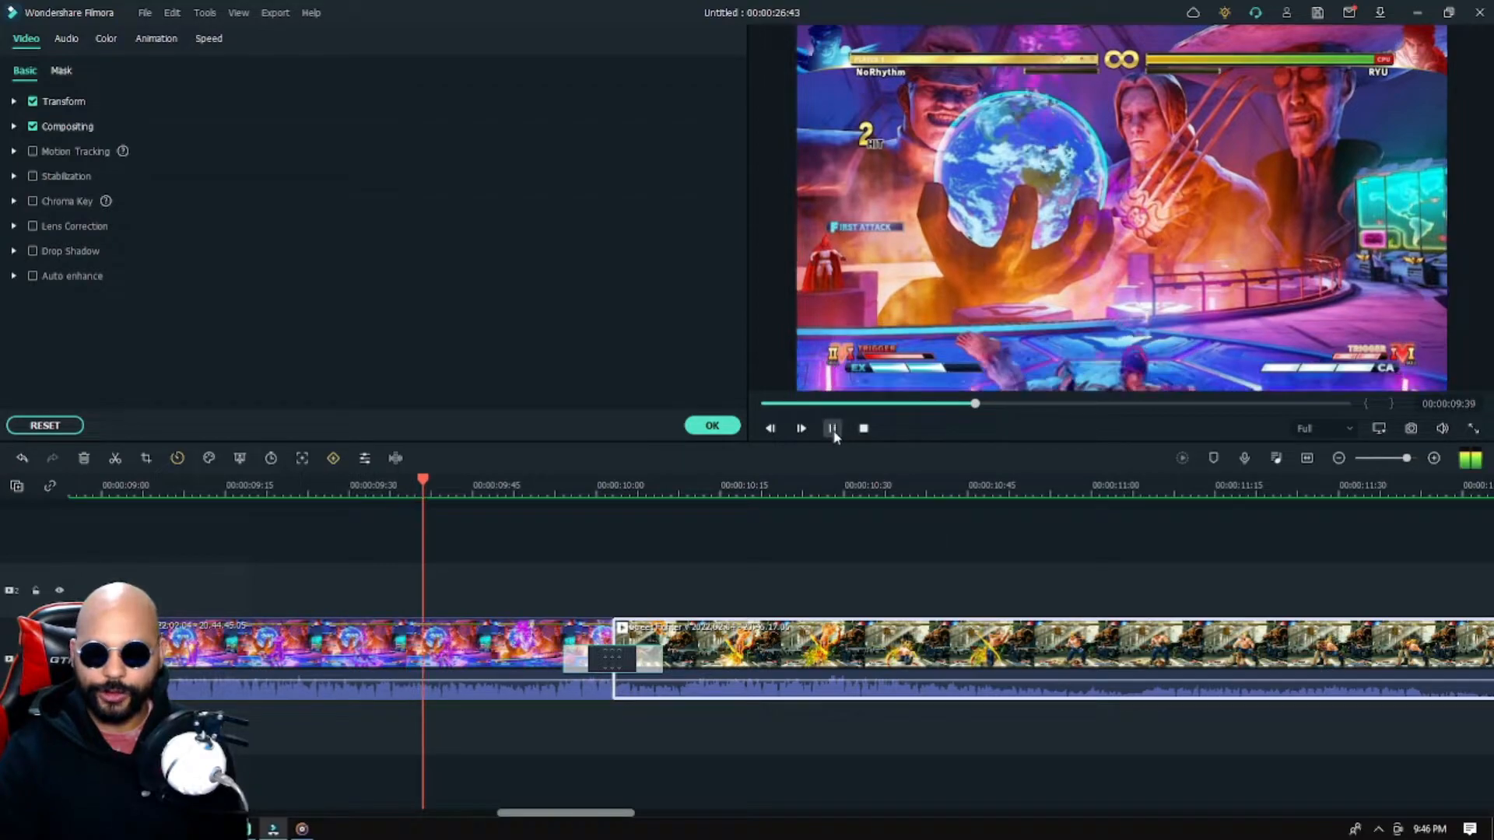
{"action": "left_click", "coordinate": [833, 428]}
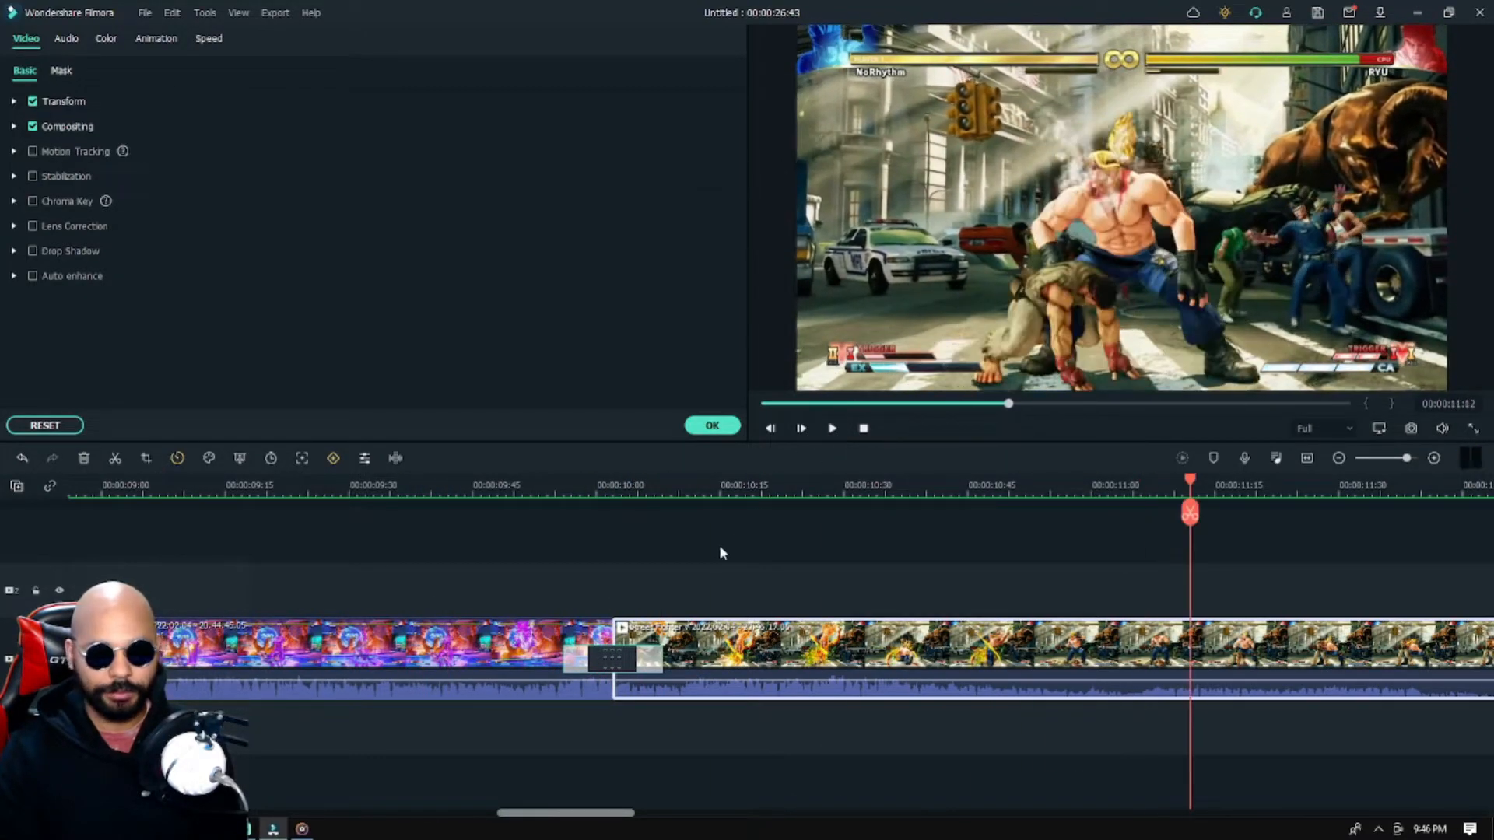
{"action": "left_click", "coordinate": [863, 428]}
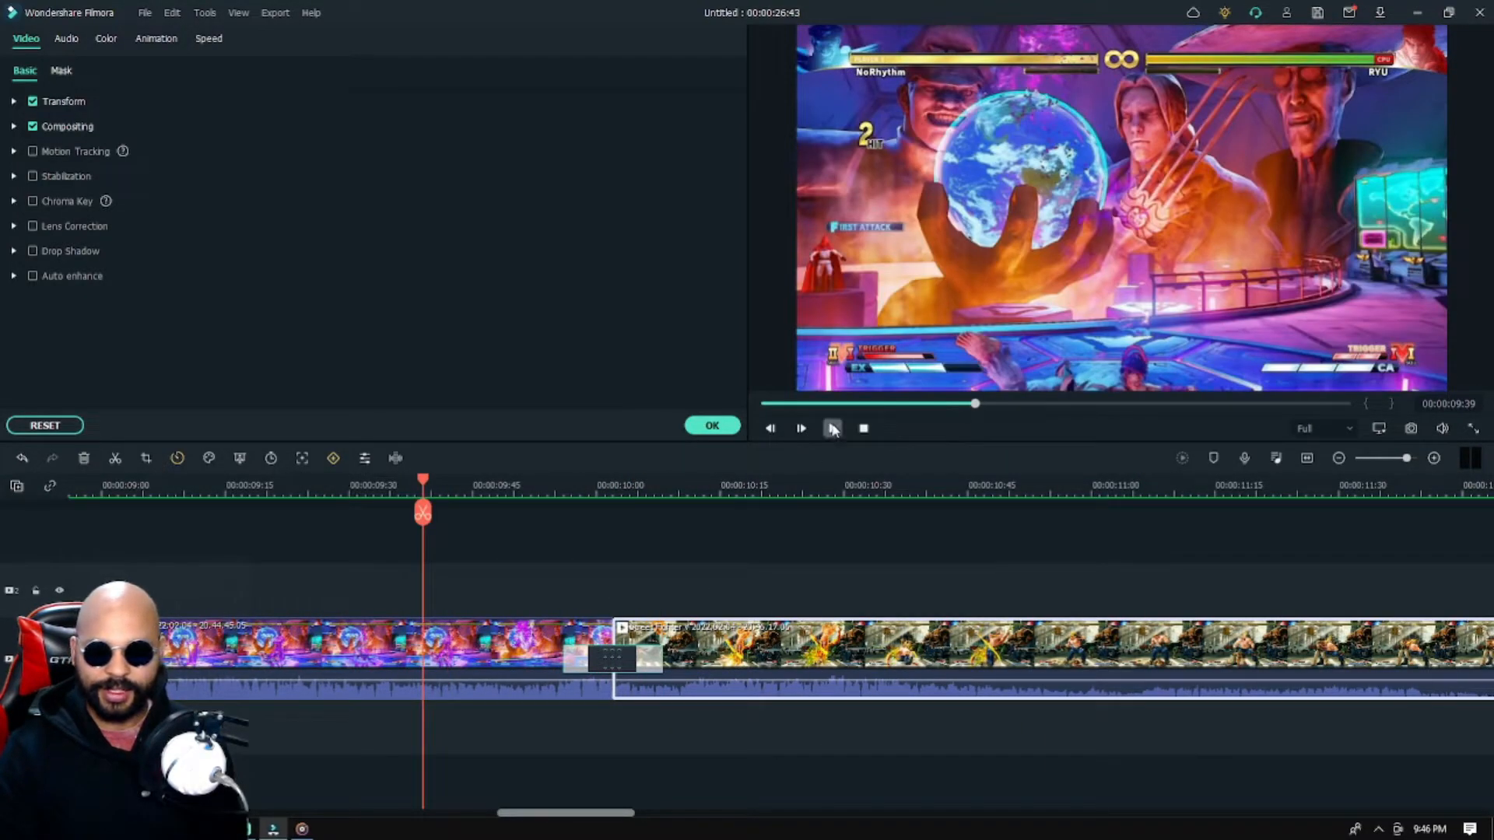
{"action": "left_click", "coordinate": [833, 428]}
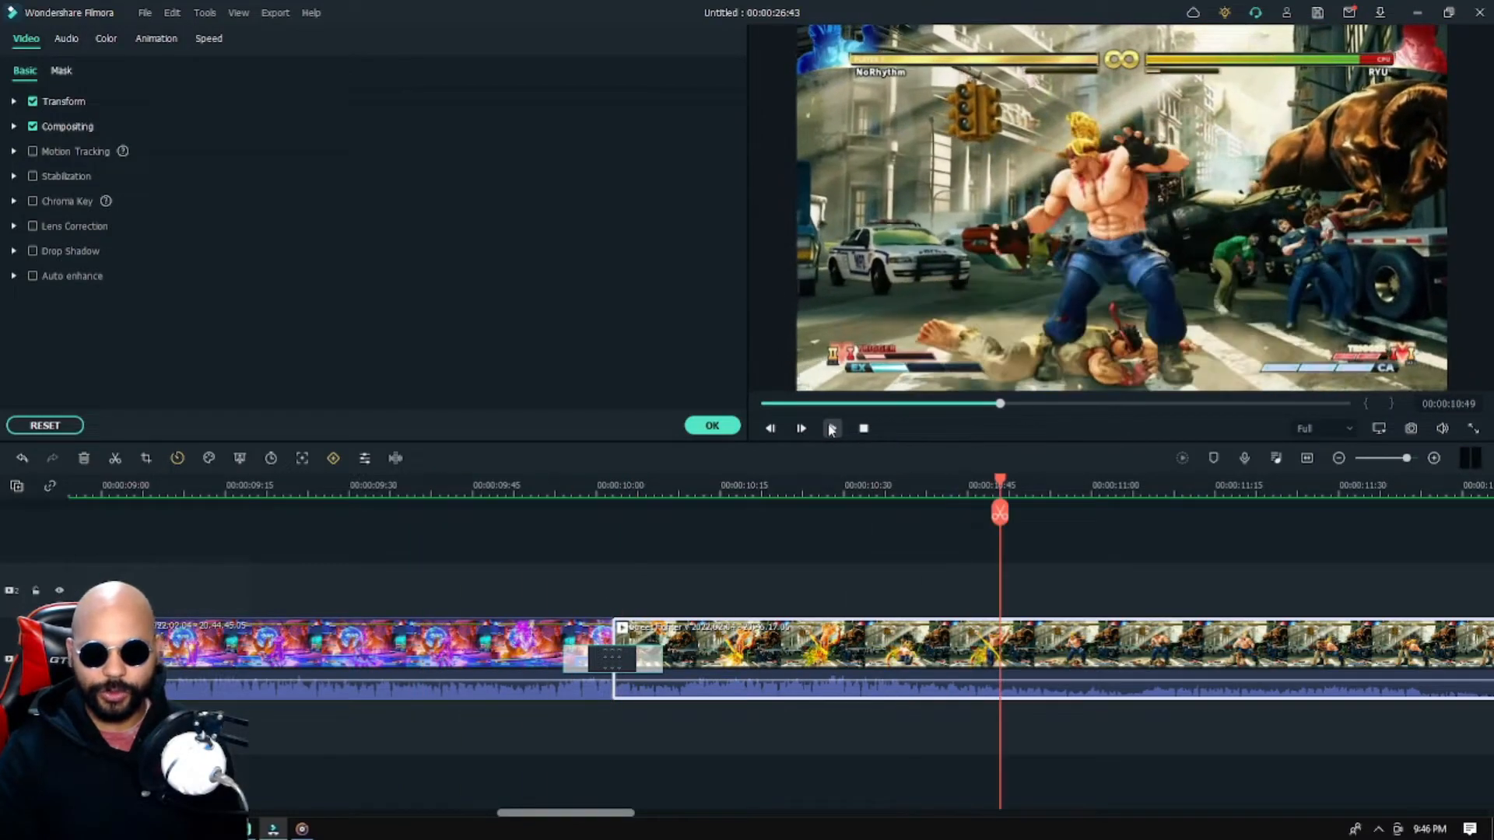
Watch the whole combo edit from the beginning in full screen, stop in the fourth clip and return to the editor
{"action": "left_click", "coordinate": [754, 405]}
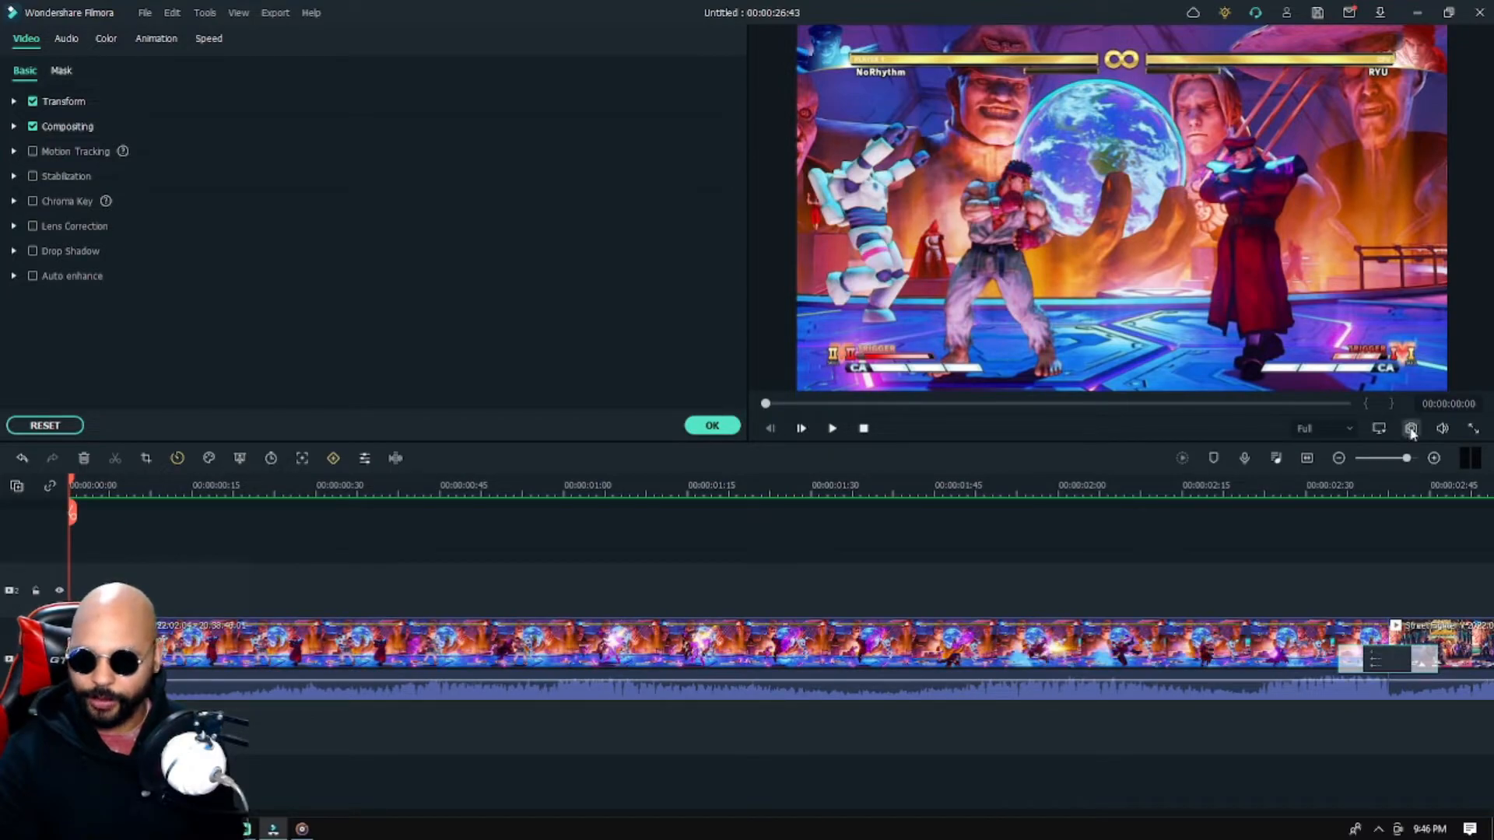
{"action": "mouse_move", "coordinate": [1436, 433]}
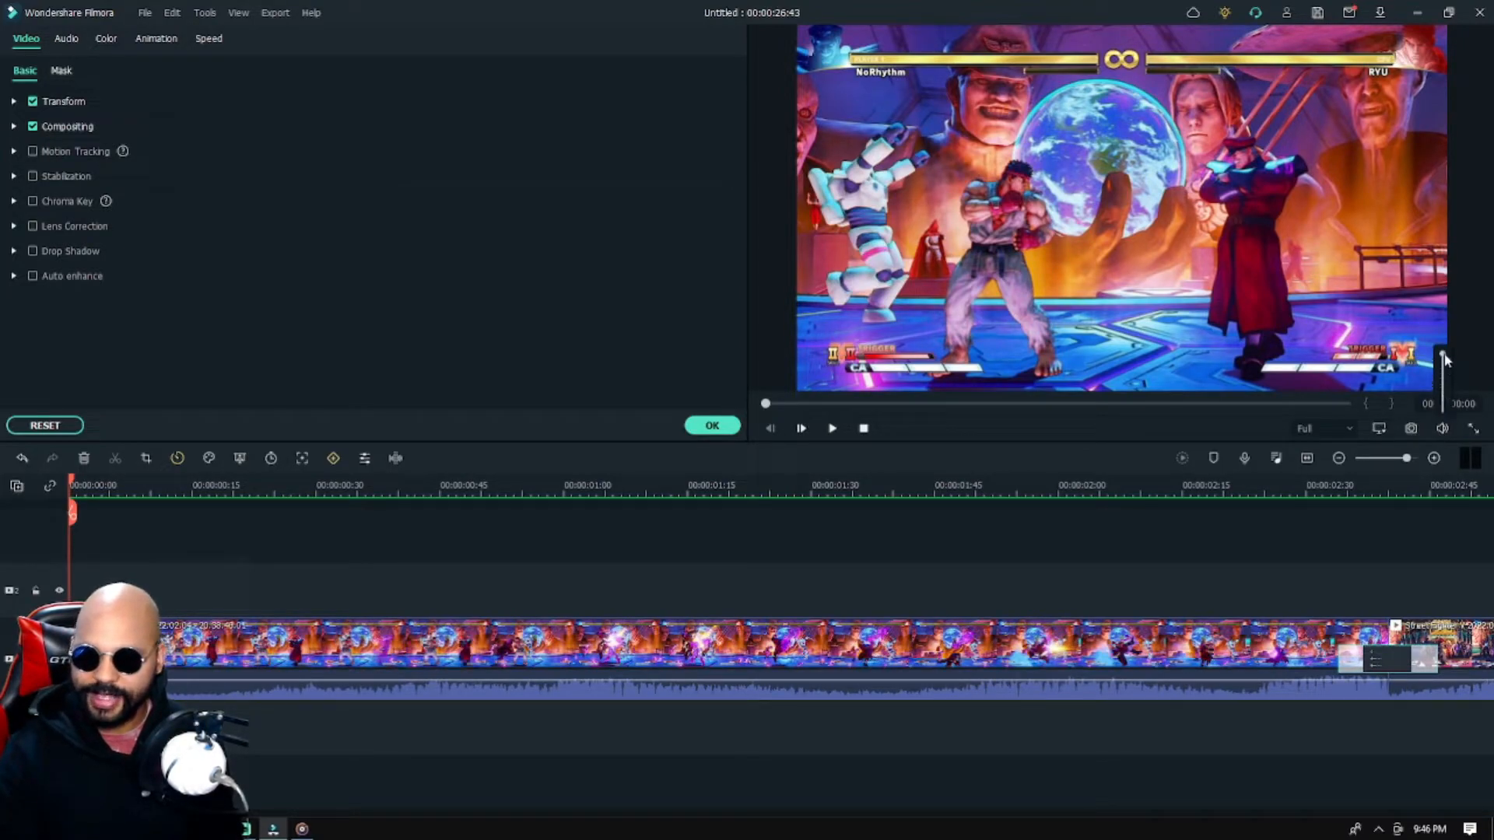
{"action": "left_click", "coordinate": [1472, 429]}
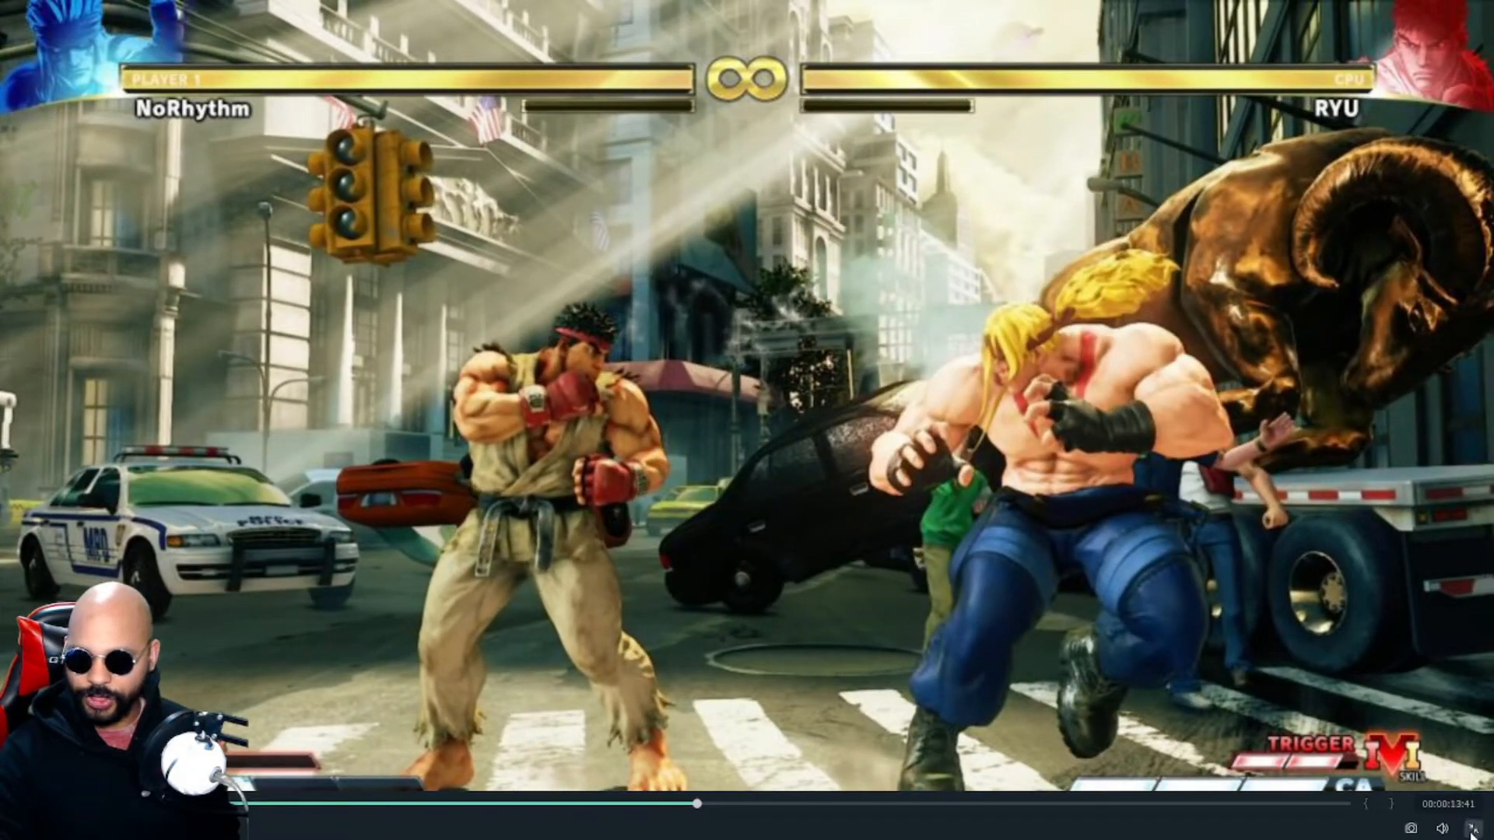
{"action": "left_click", "coordinate": [1473, 829]}
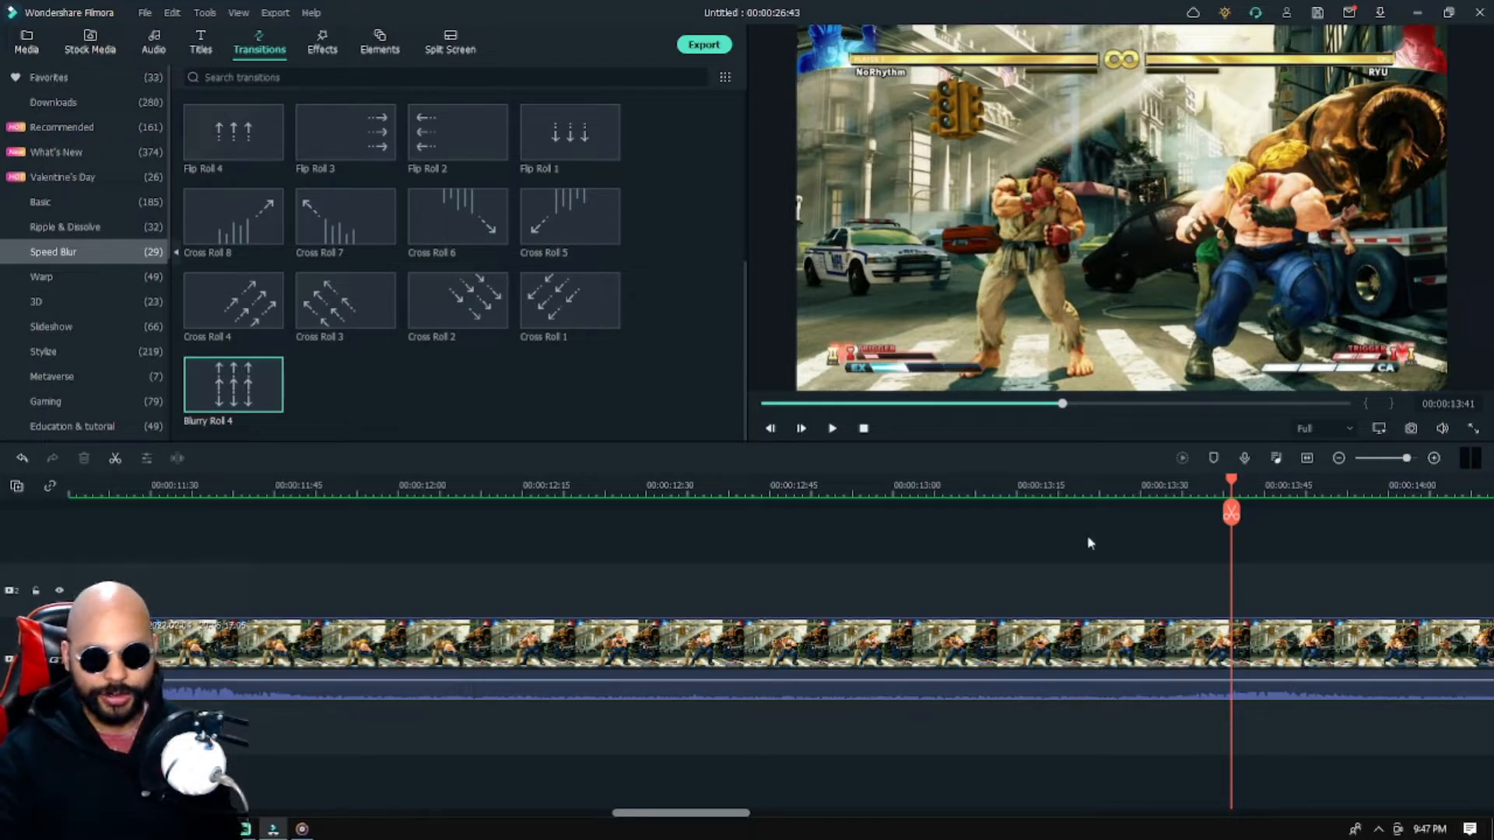
Return to the start of the timeline, fit all three transitions in view and save the project
{"action": "left_click", "coordinate": [767, 405]}
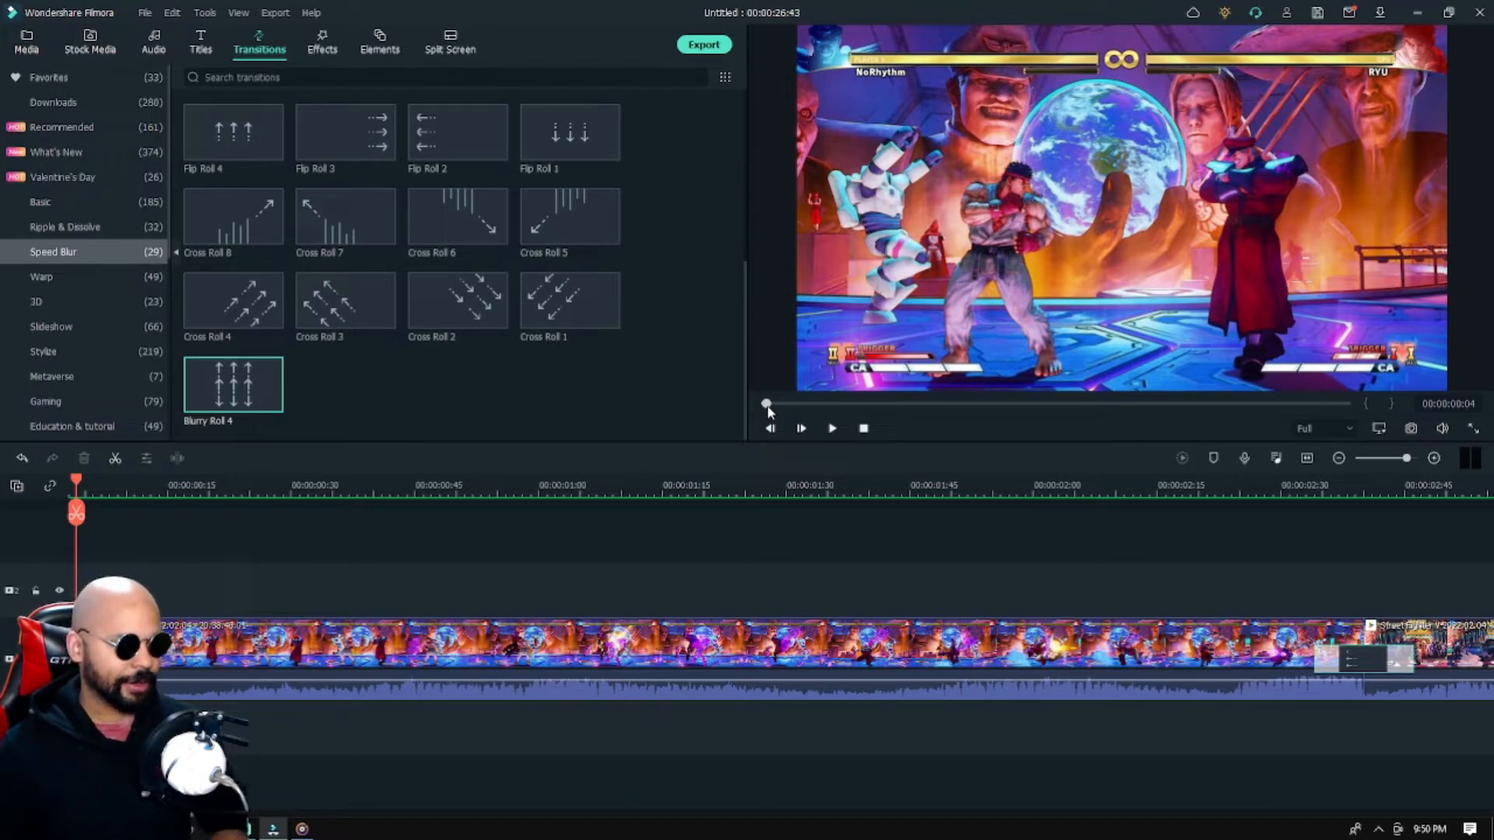
{"action": "left_click", "coordinate": [1402, 459]}
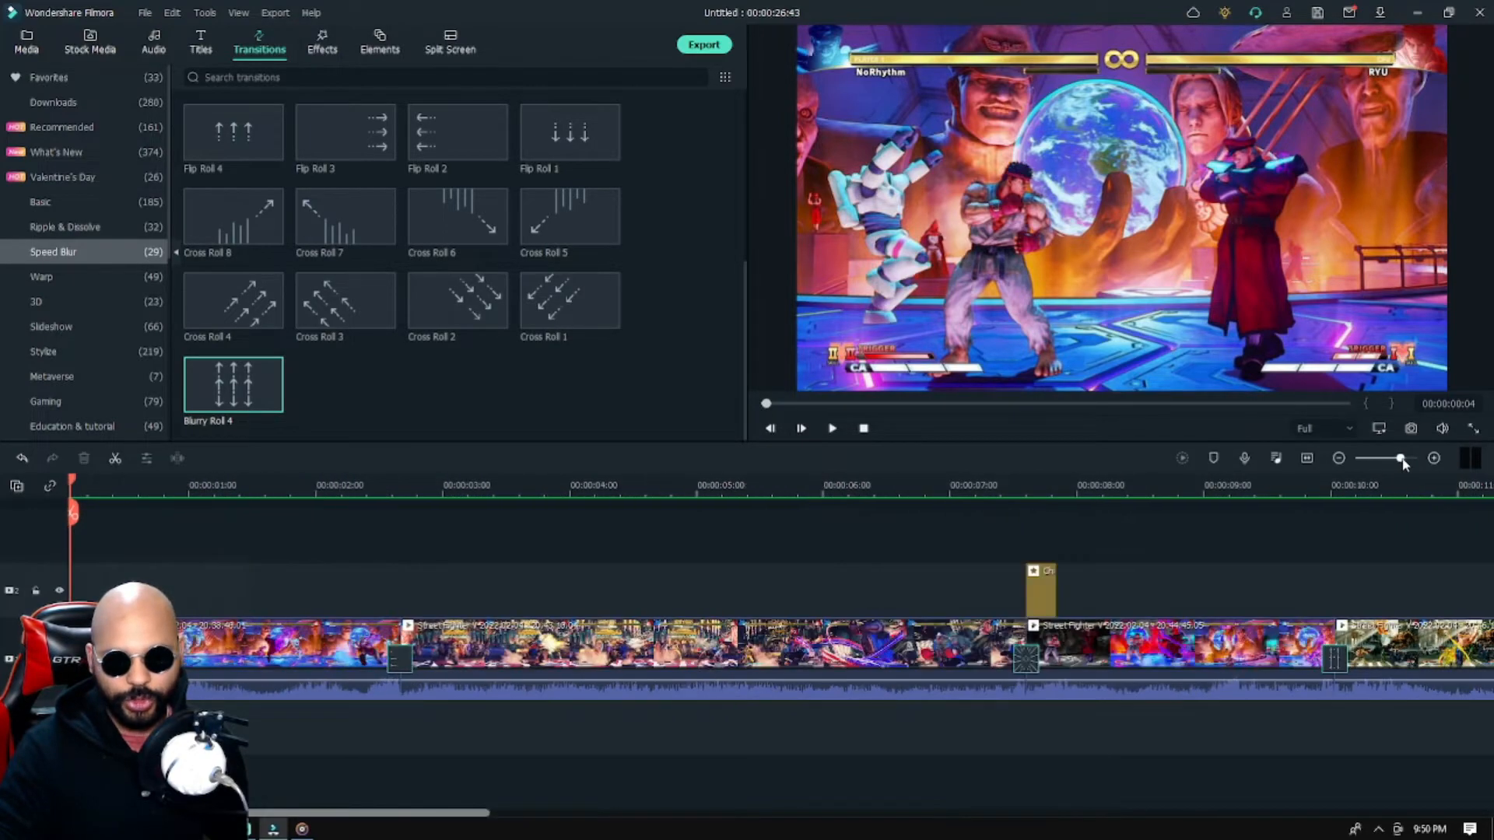
{"action": "left_click_drag", "start_coordinate": [1401, 459], "coordinate": [1398, 459]}
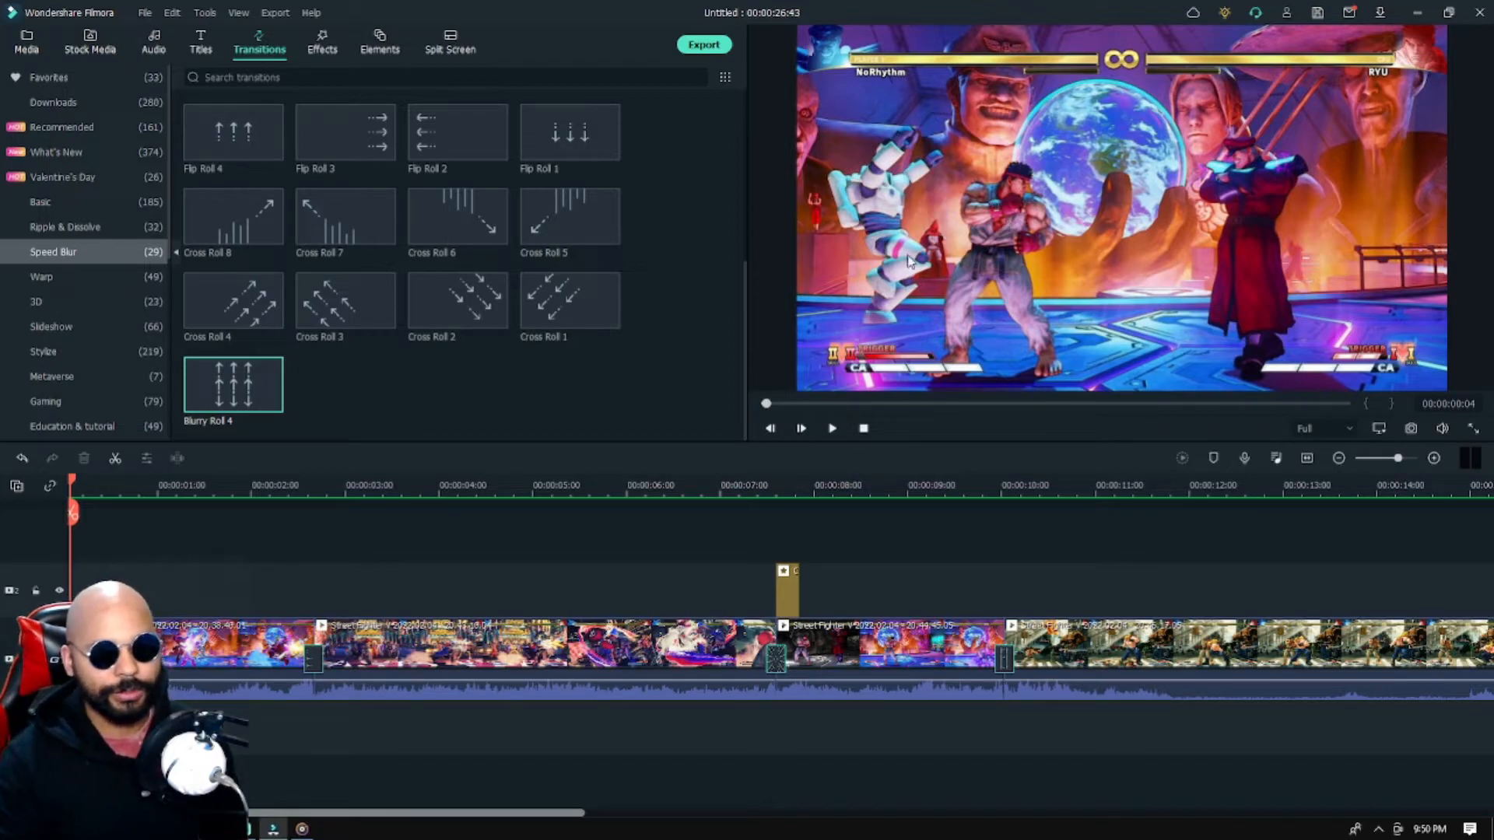
{"action": "left_click", "coordinate": [148, 13]}
{"action": "mouse_move", "coordinate": [152, 73]}
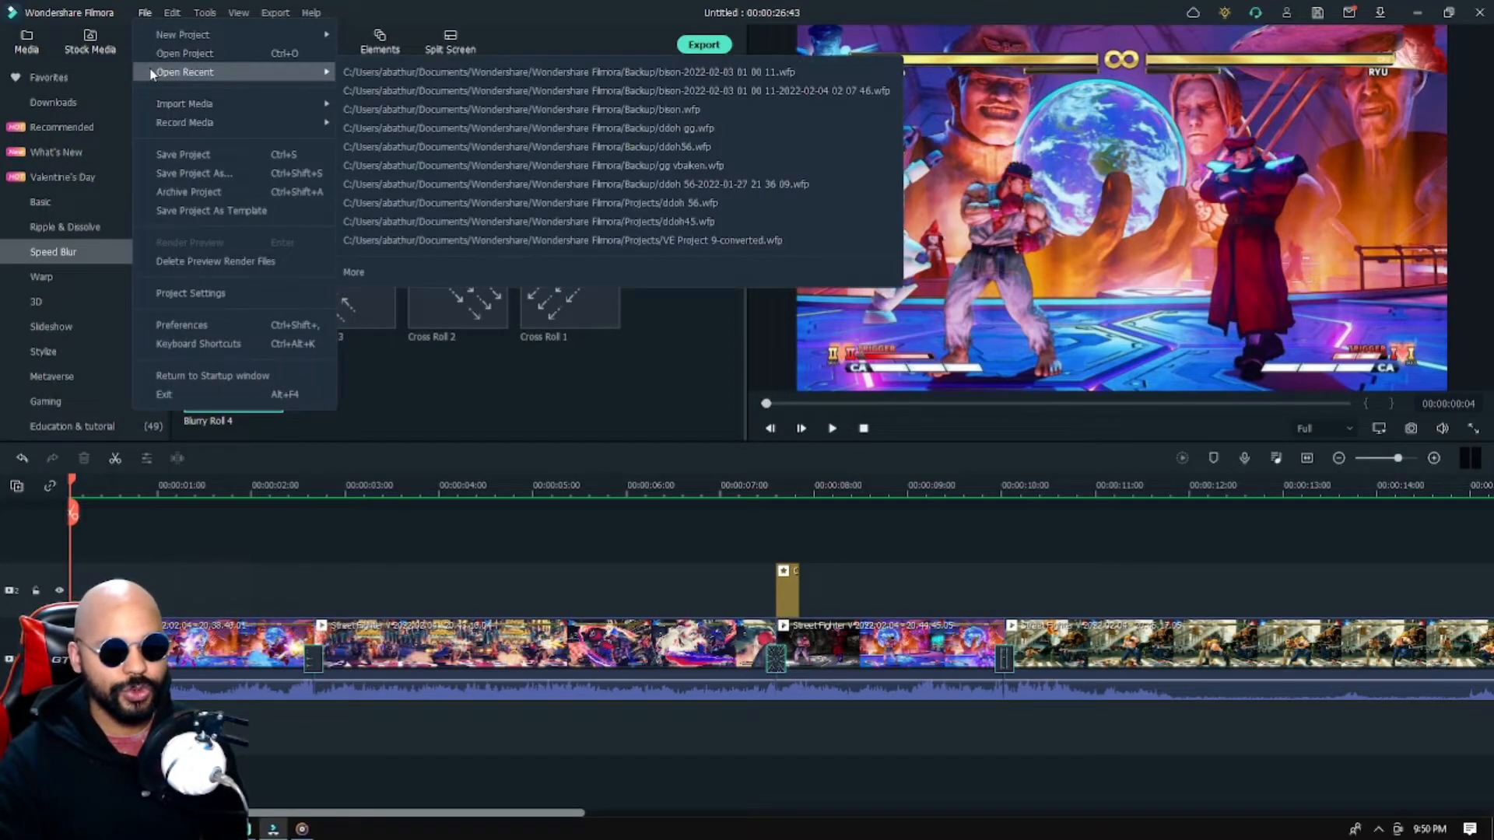
{"action": "key", "text": "ctrl+s"}
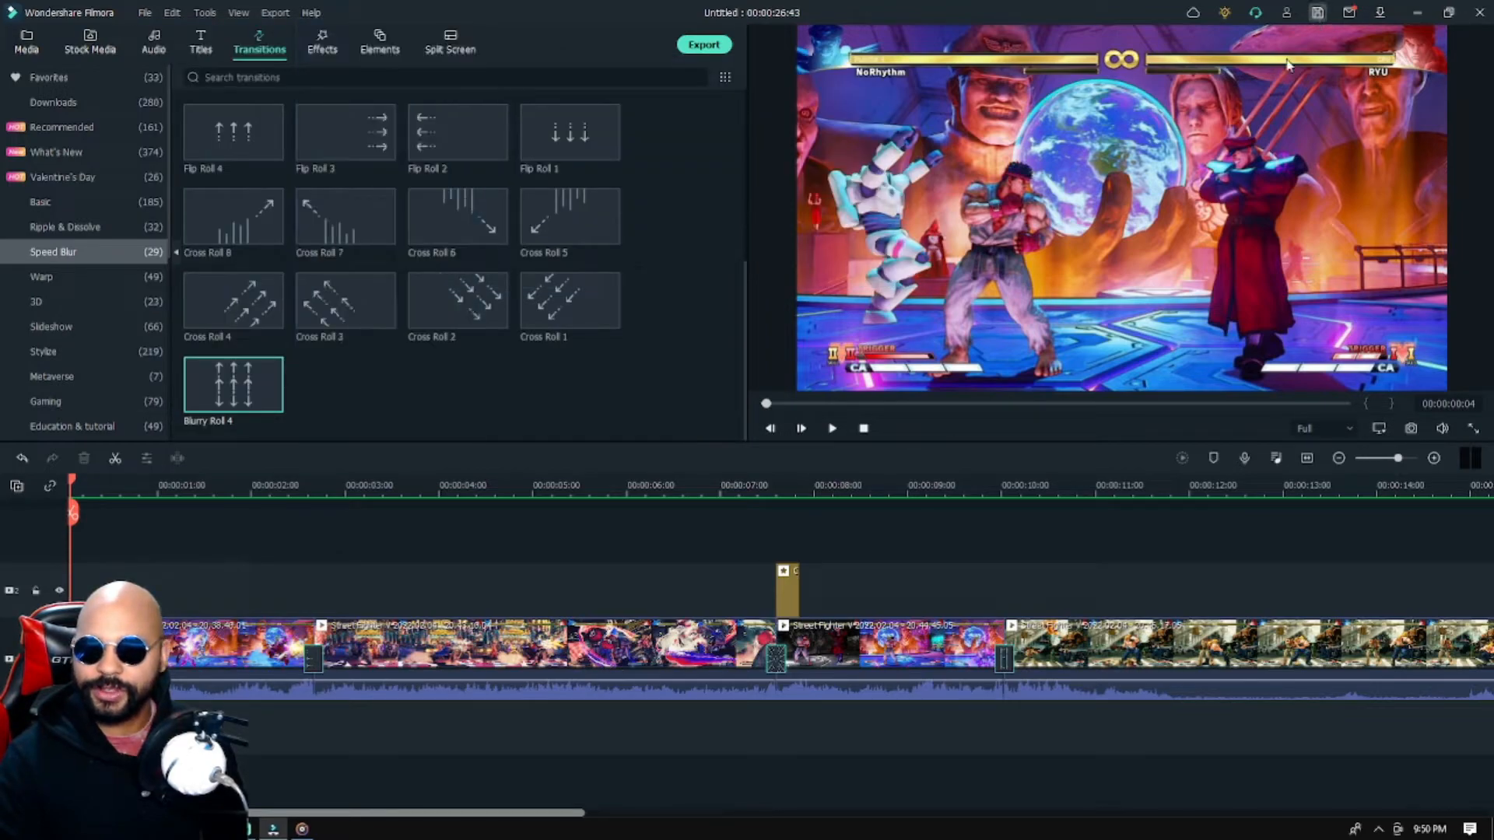
Save the project in the Backup folder under the file name DEMO
{"action": "type", "text": "DEMO"}
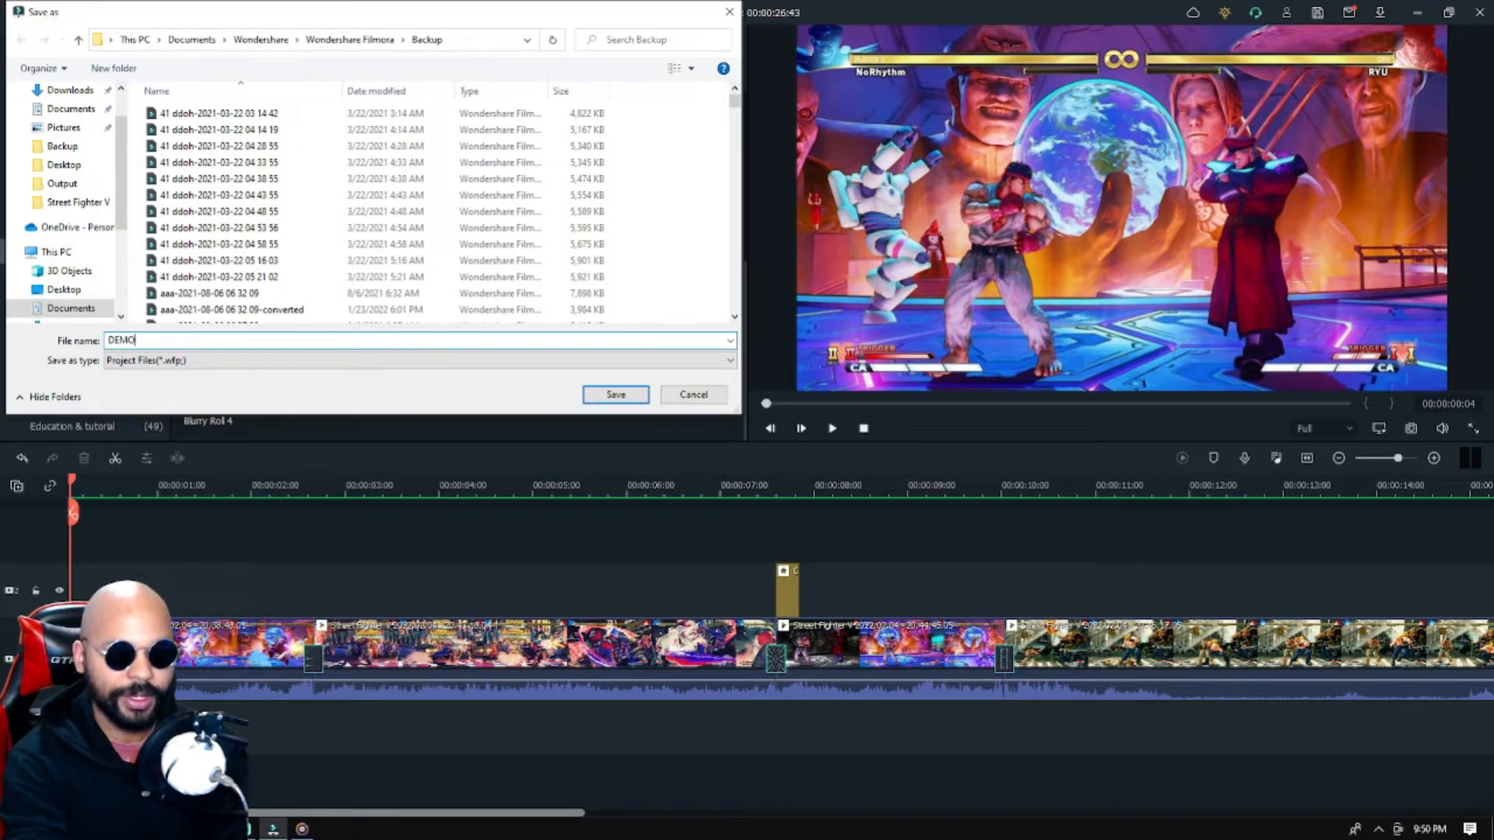
{"action": "left_click", "coordinate": [622, 397]}
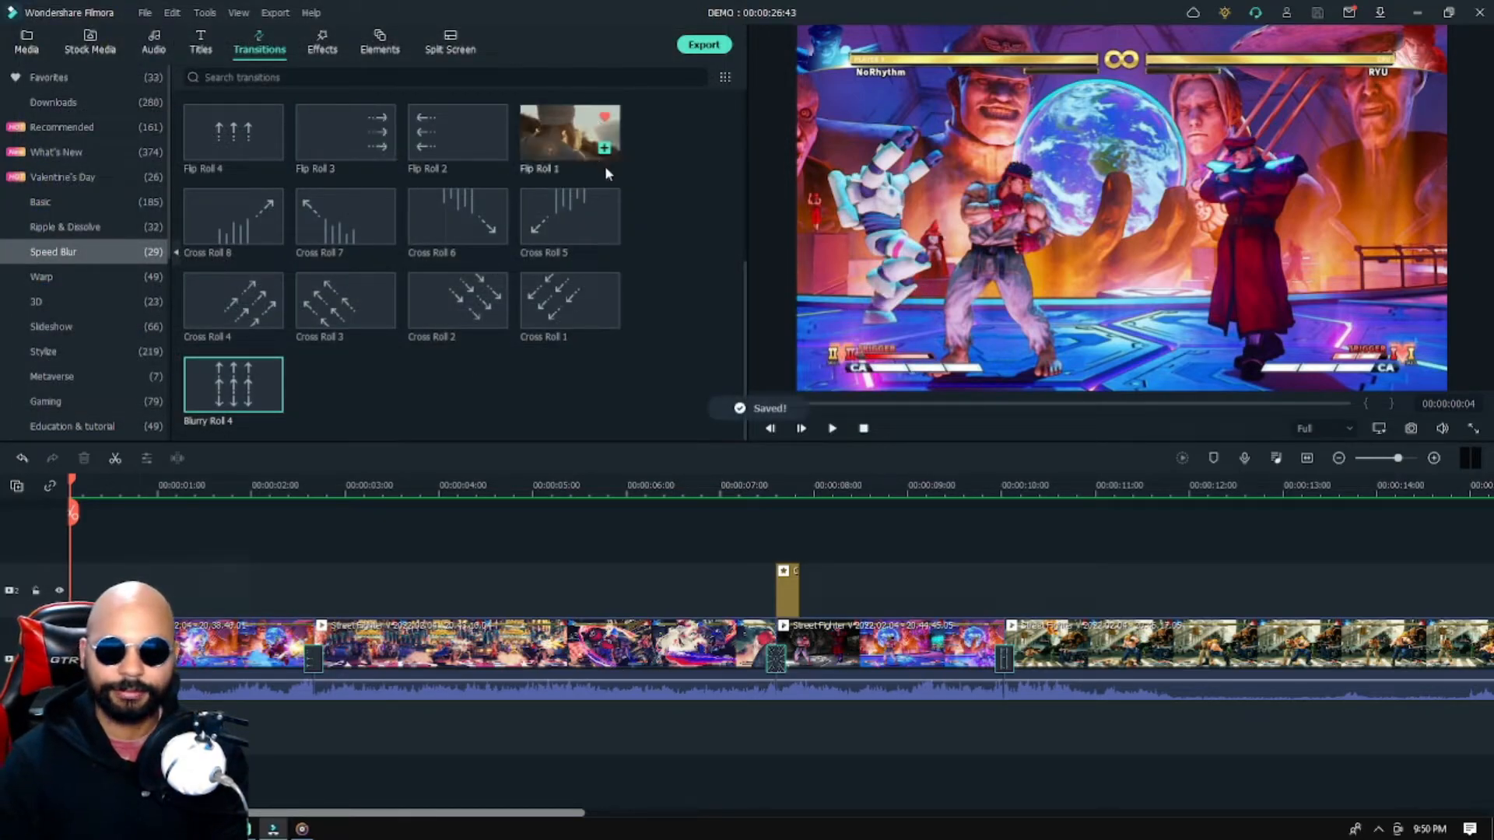
Open the recent project ddoh45.wfp, accept the missing-files list without relocating anything, and bring its video tracks into view
{"action": "left_click", "coordinate": [141, 13]}
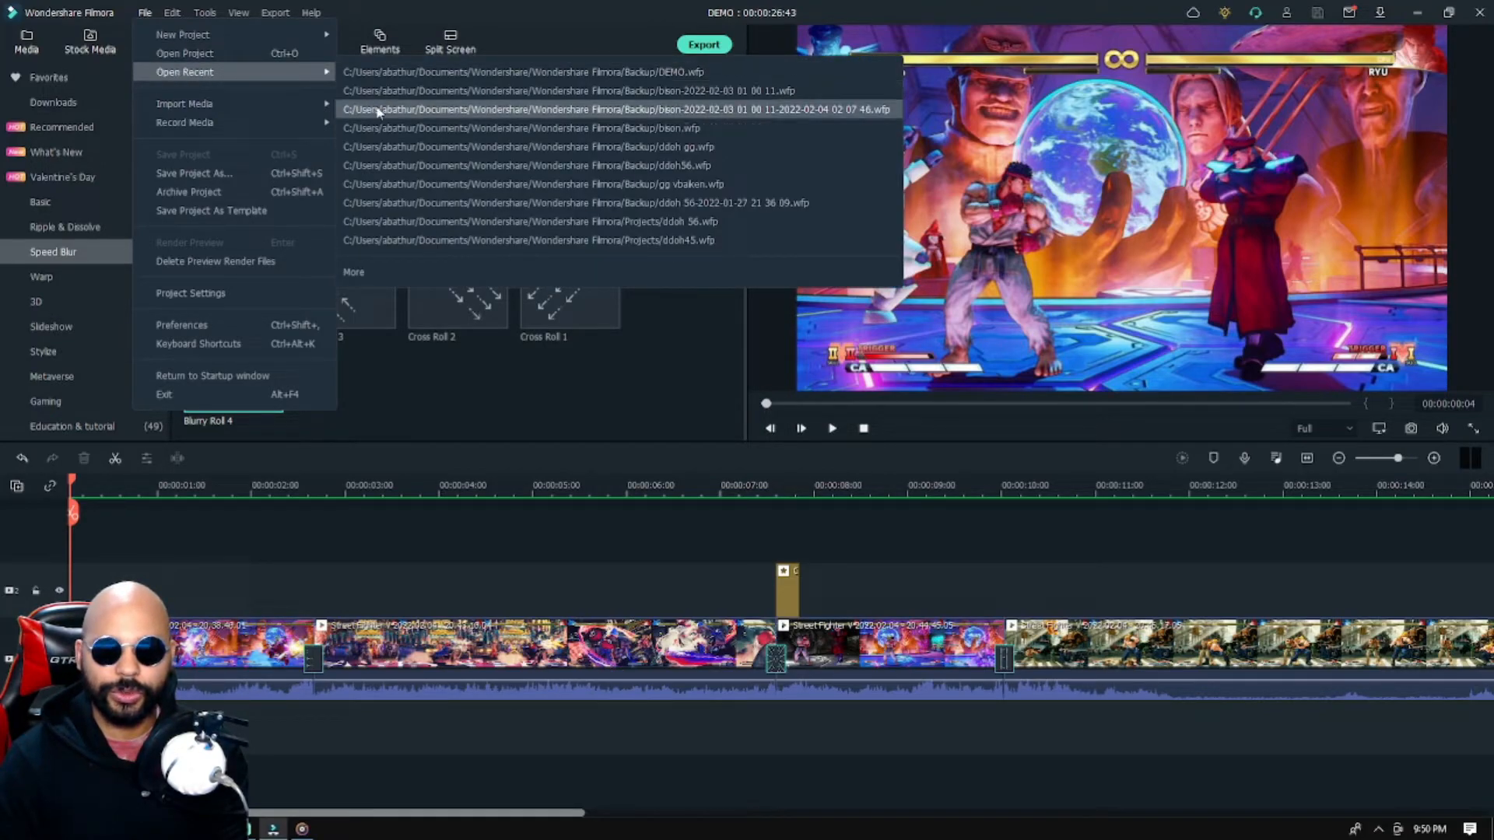
{"action": "left_click", "coordinate": [417, 243]}
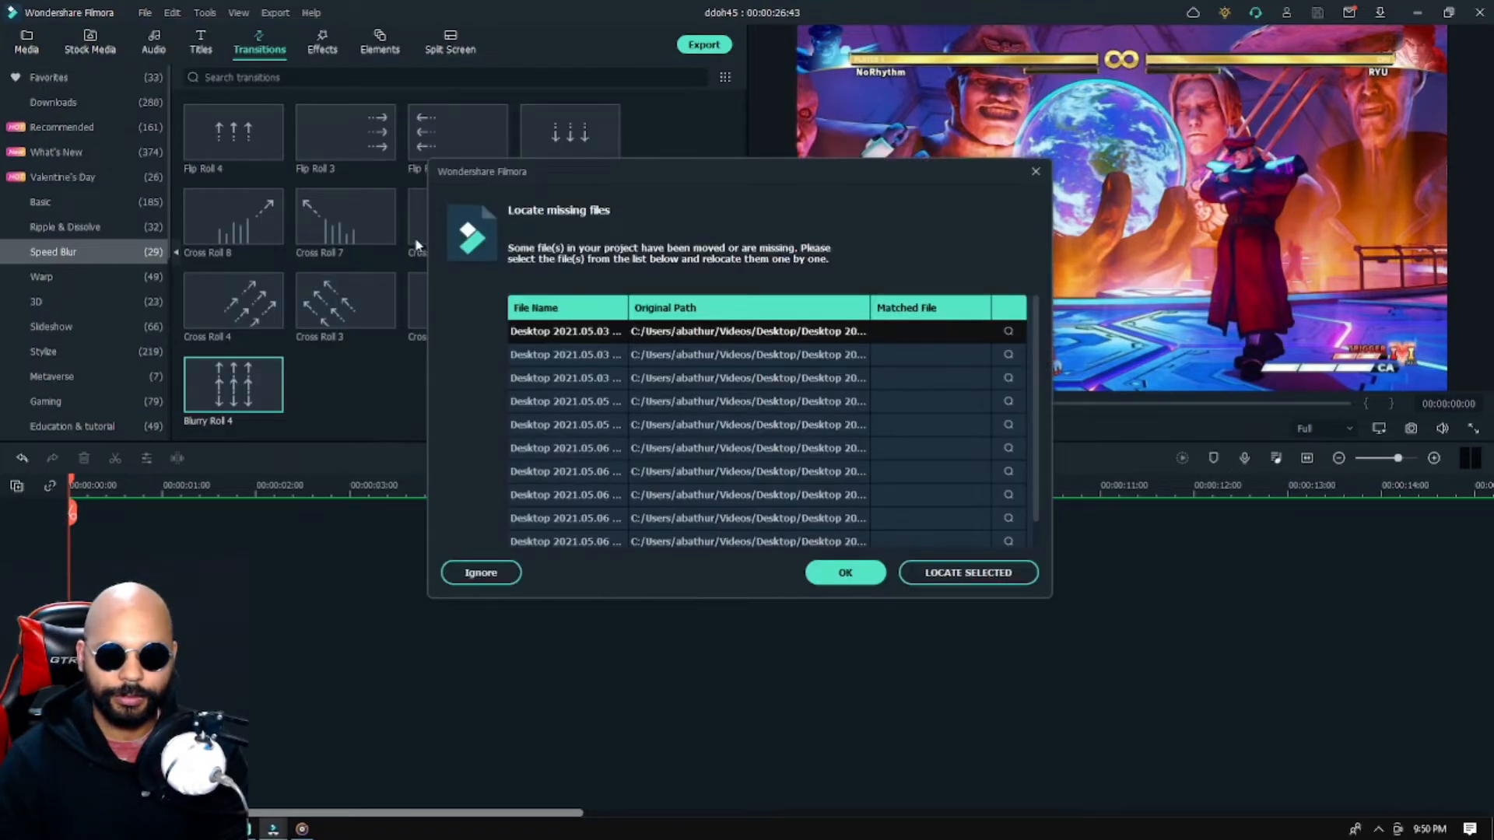
{"action": "left_click", "coordinate": [856, 572]}
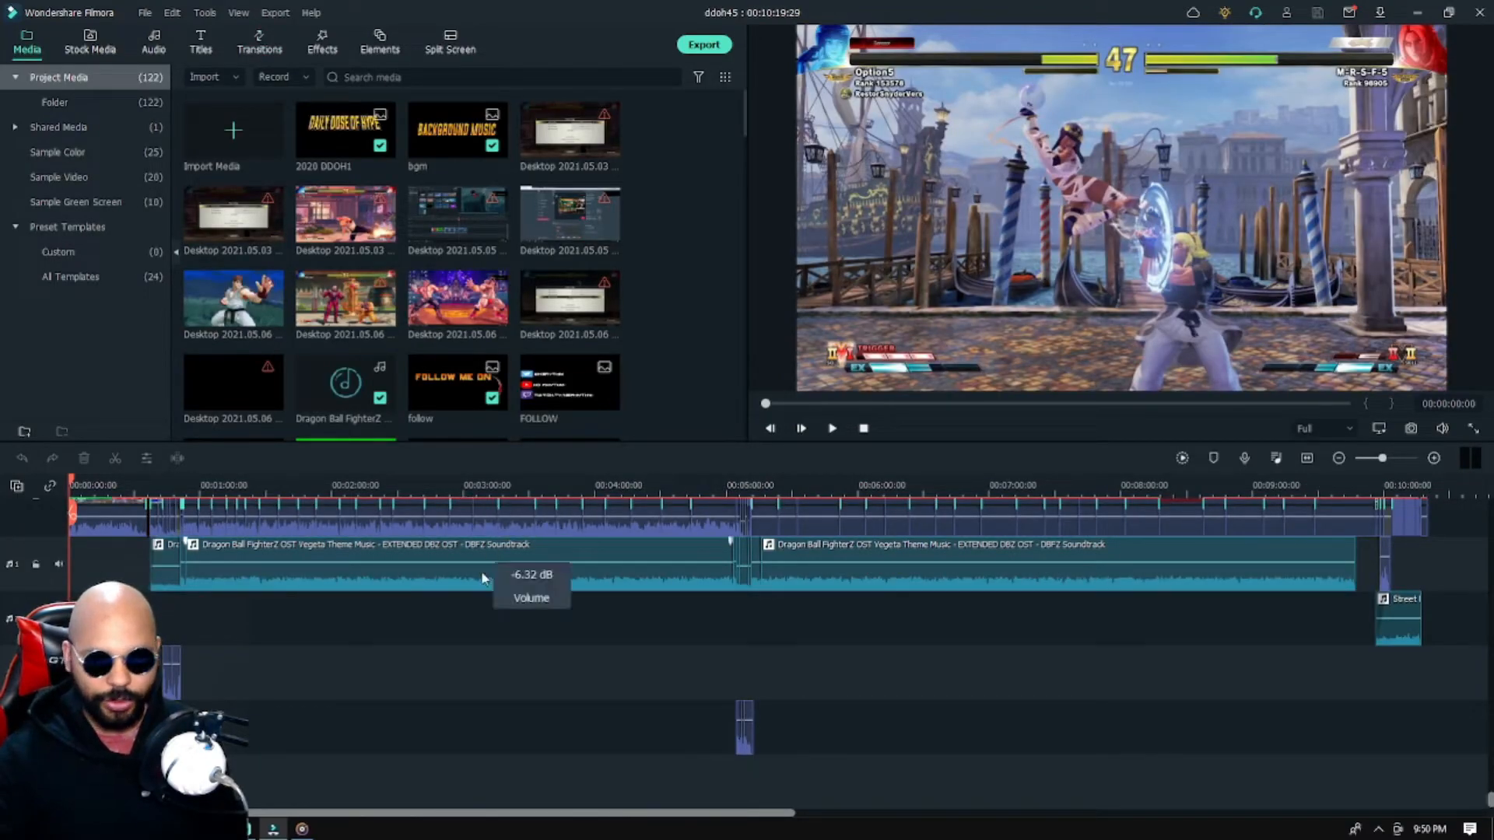
{"action": "scroll", "coordinate": [474, 617], "scroll_direction": "up", "scroll_amount": 3}
{"action": "scroll", "coordinate": [476, 624], "scroll_direction": "down", "scroll_amount": 1}
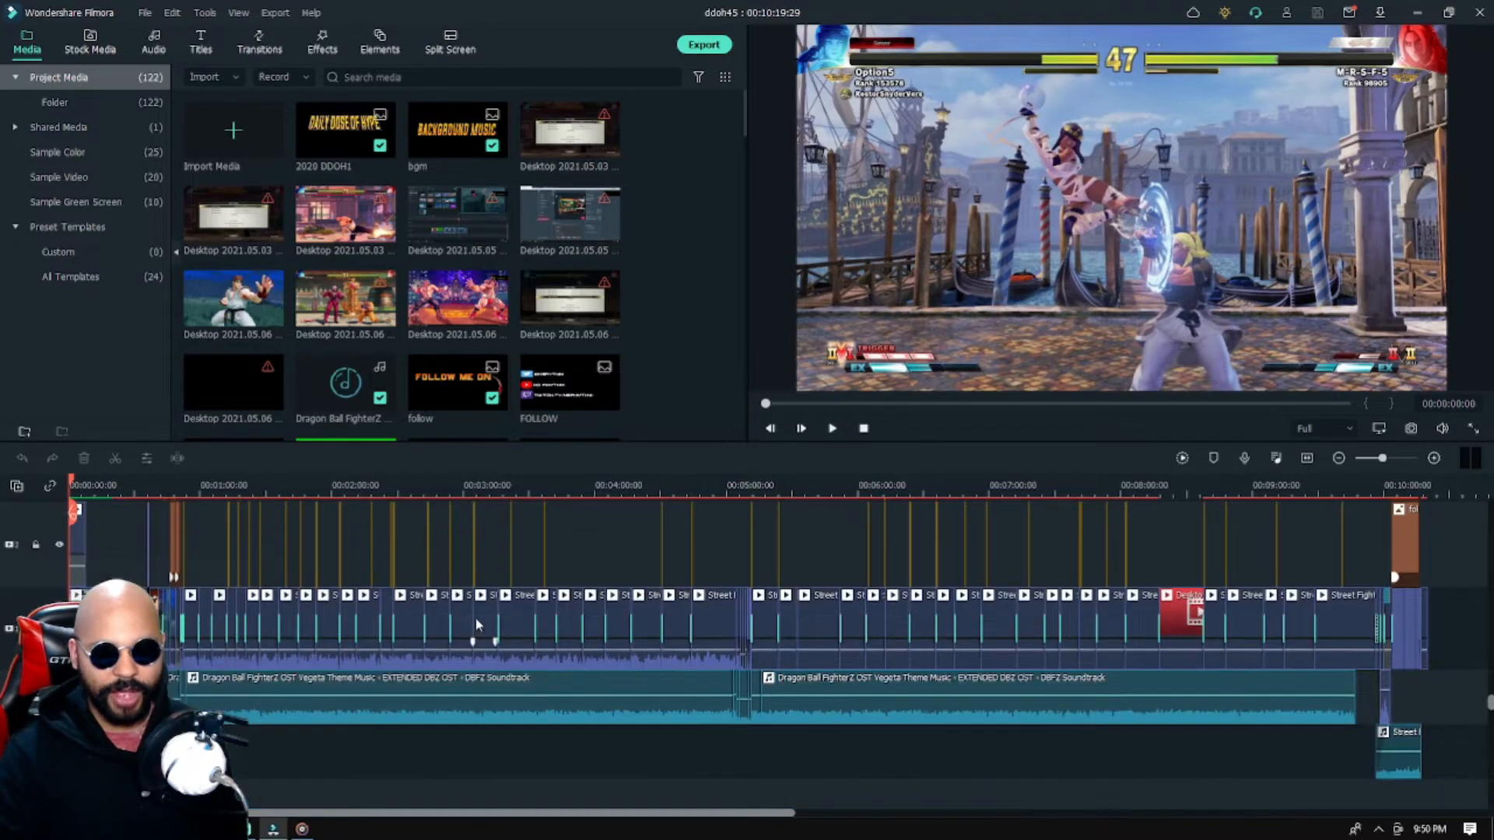
{"action": "scroll", "coordinate": [475, 618], "scroll_direction": "down", "scroll_amount": 1}
{"action": "scroll", "coordinate": [474, 618], "scroll_direction": "up", "scroll_amount": 1}
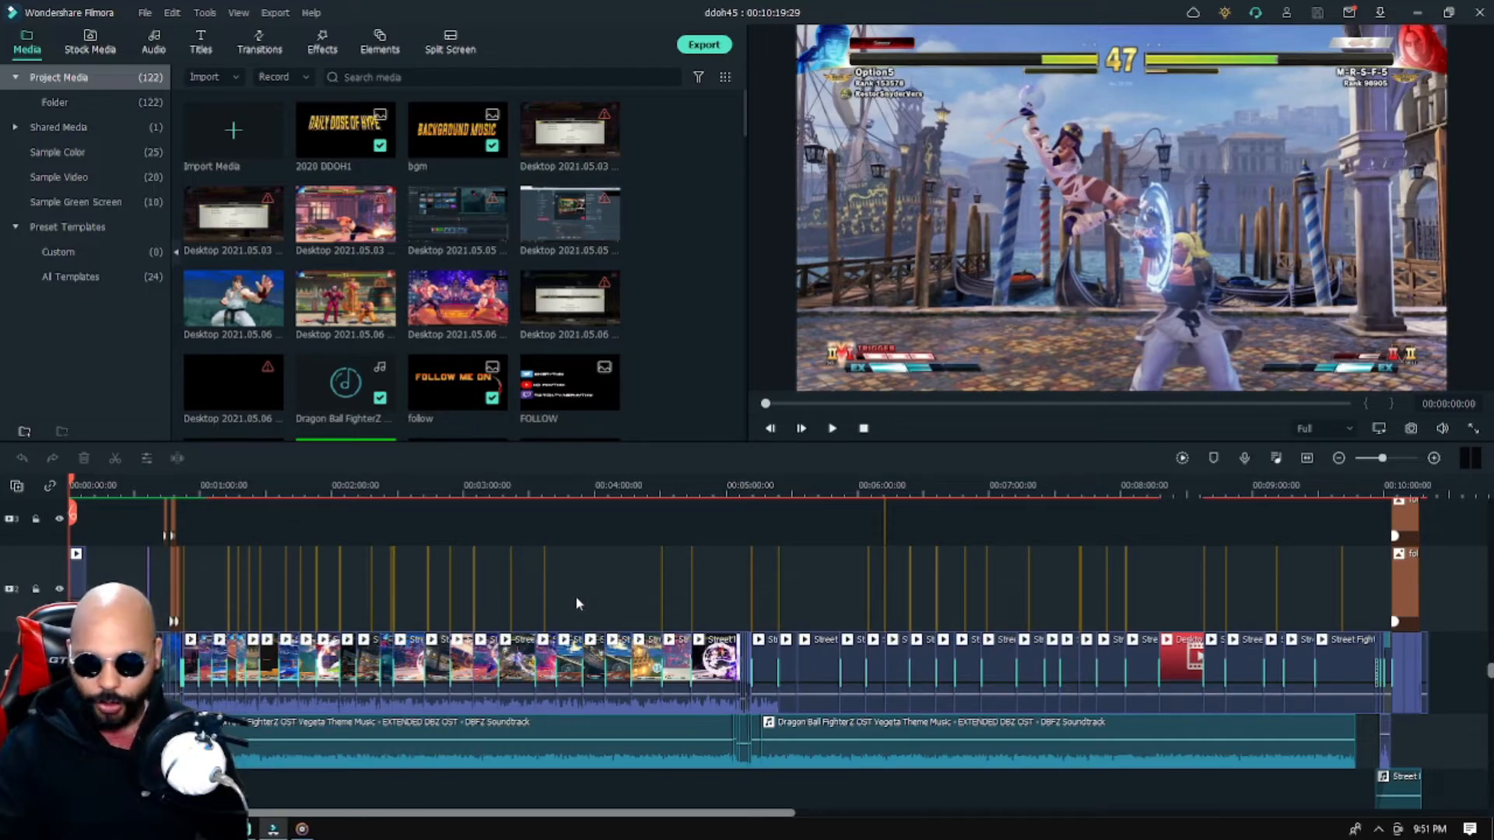
Watch the ddoh45 edit in full screen from about 00:04:15, stop at 00:05:06:06 and return to the editor
{"action": "mouse_move", "coordinate": [642, 484]}
{"action": "left_mouse_down"}
{"action": "mouse_move", "coordinate": [652, 493]}
{"action": "mouse_move", "coordinate": [630, 495]}
{"action": "left_mouse_up"}
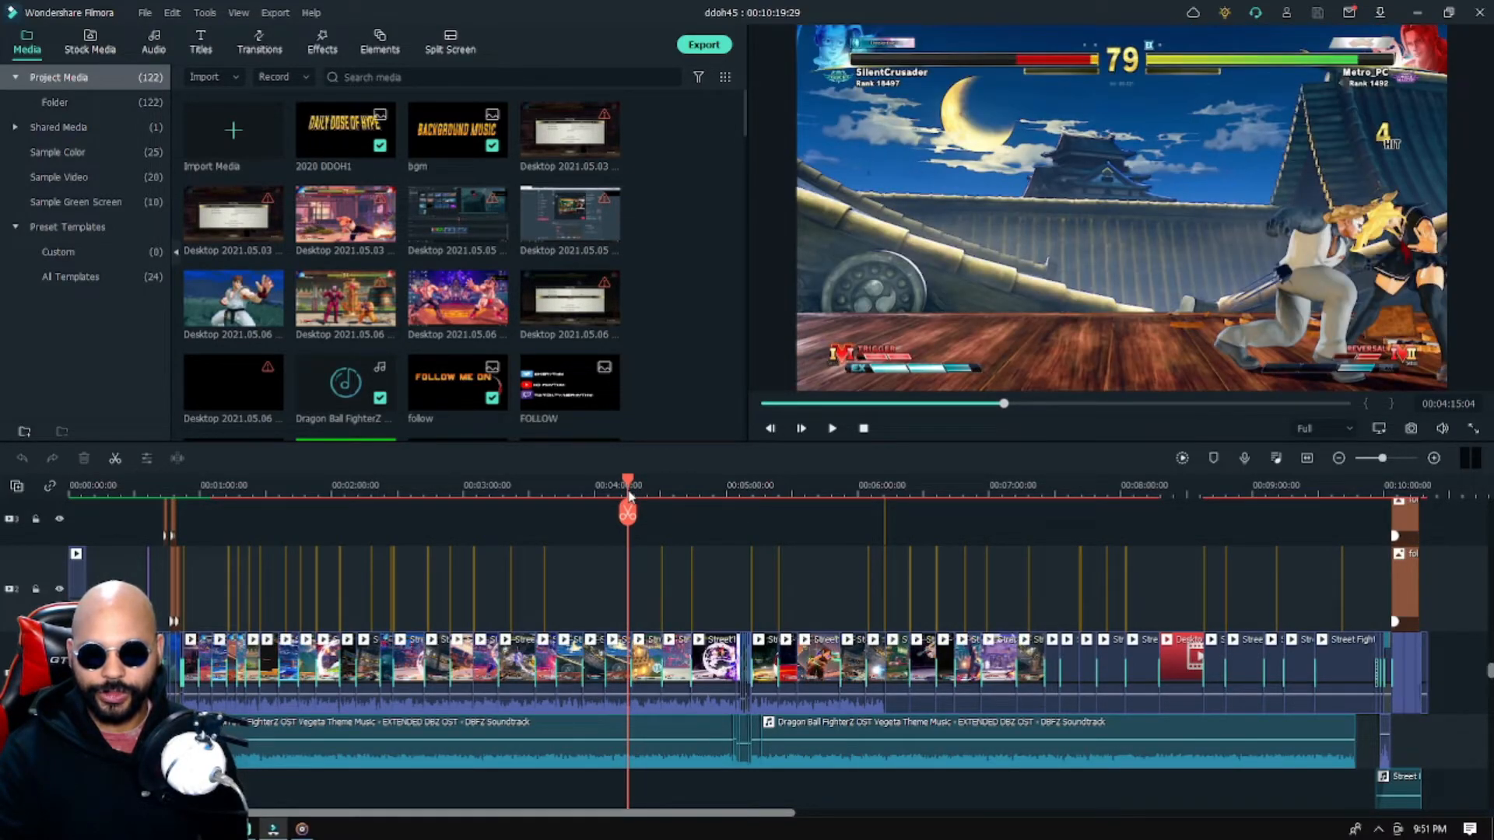
{"action": "mouse_move", "coordinate": [1441, 429]}
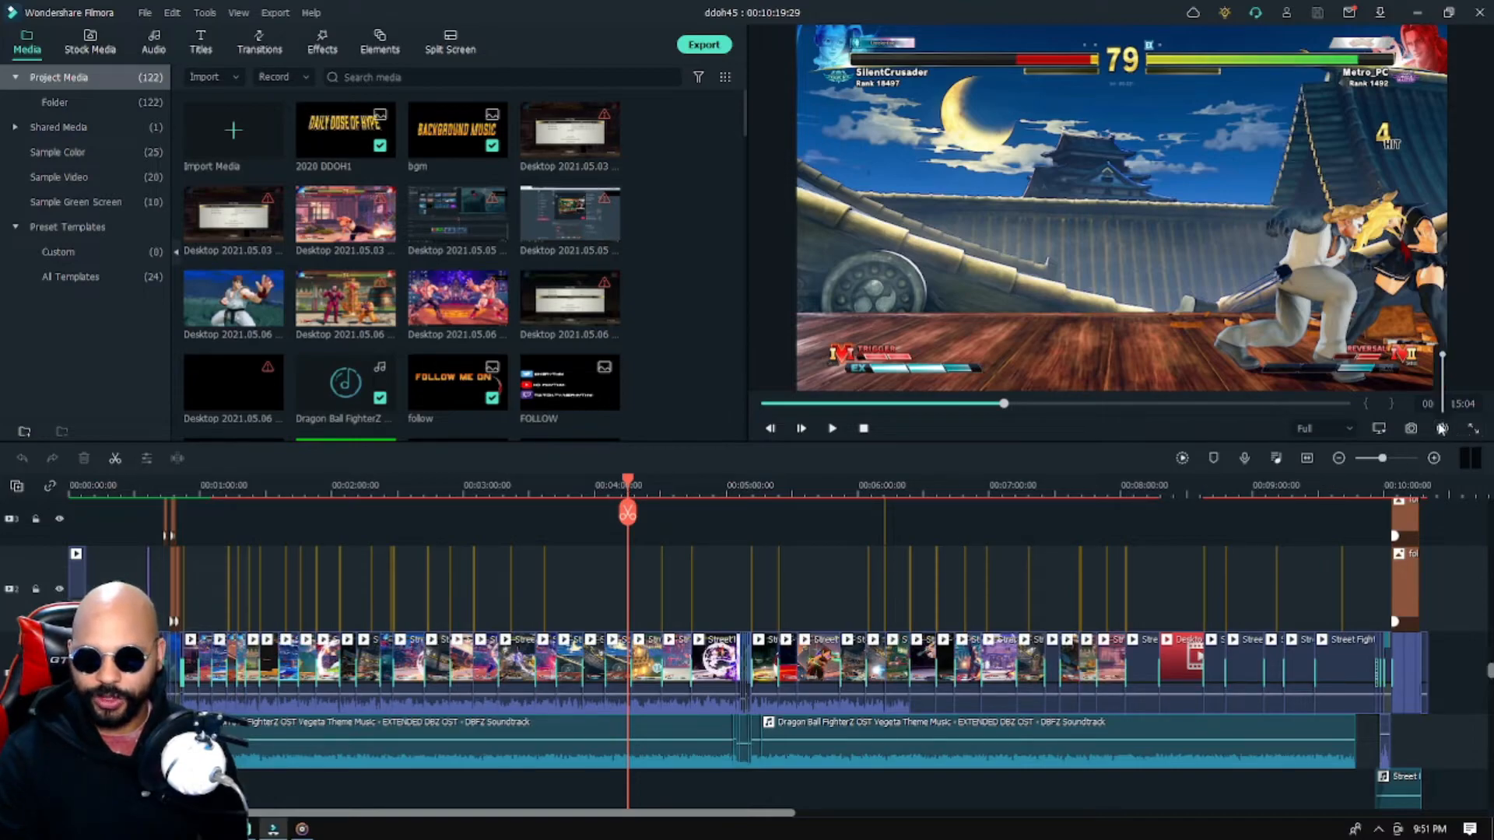
{"action": "left_click", "coordinate": [1473, 429]}
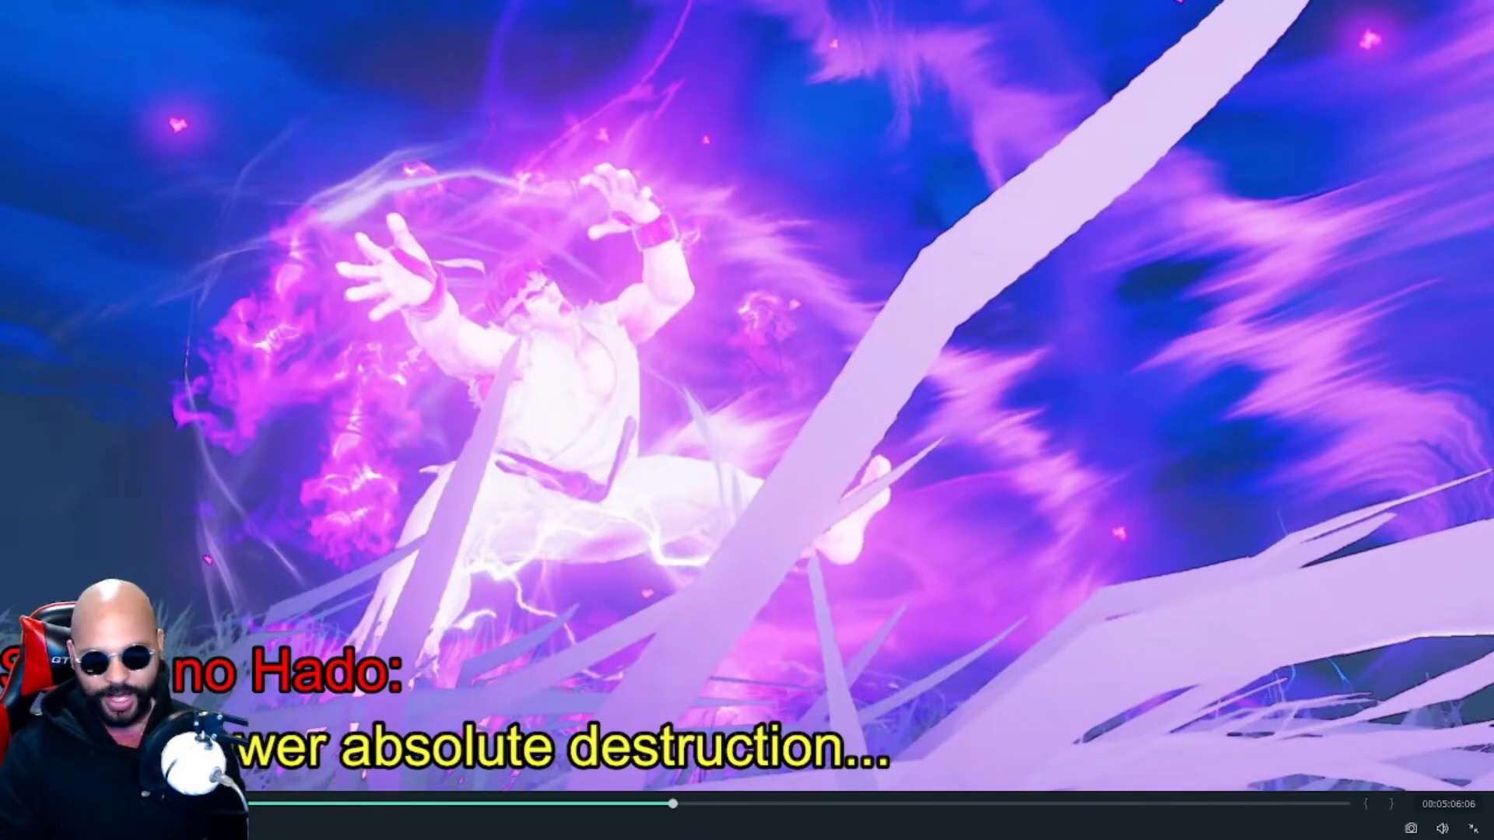
{"action": "left_click", "coordinate": [1472, 828]}
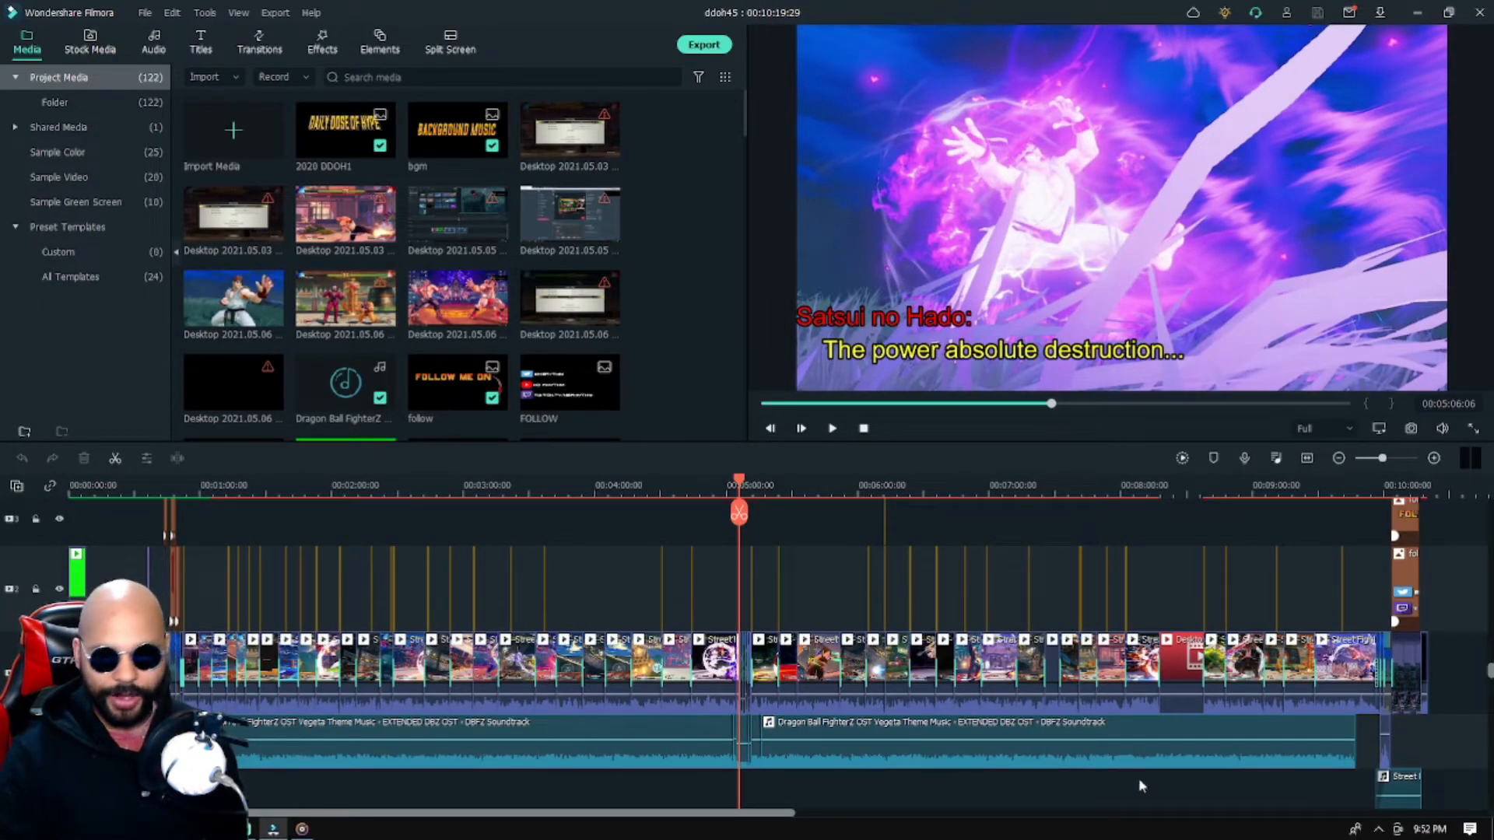
Return the playhead to about 00:04:15, step forward frame by frame to 00:04:16:02 and play briefly into the following clip
{"action": "left_click_drag", "start_coordinate": [743, 491], "coordinate": [632, 498]}
{"action": "left_click", "coordinate": [801, 429]}
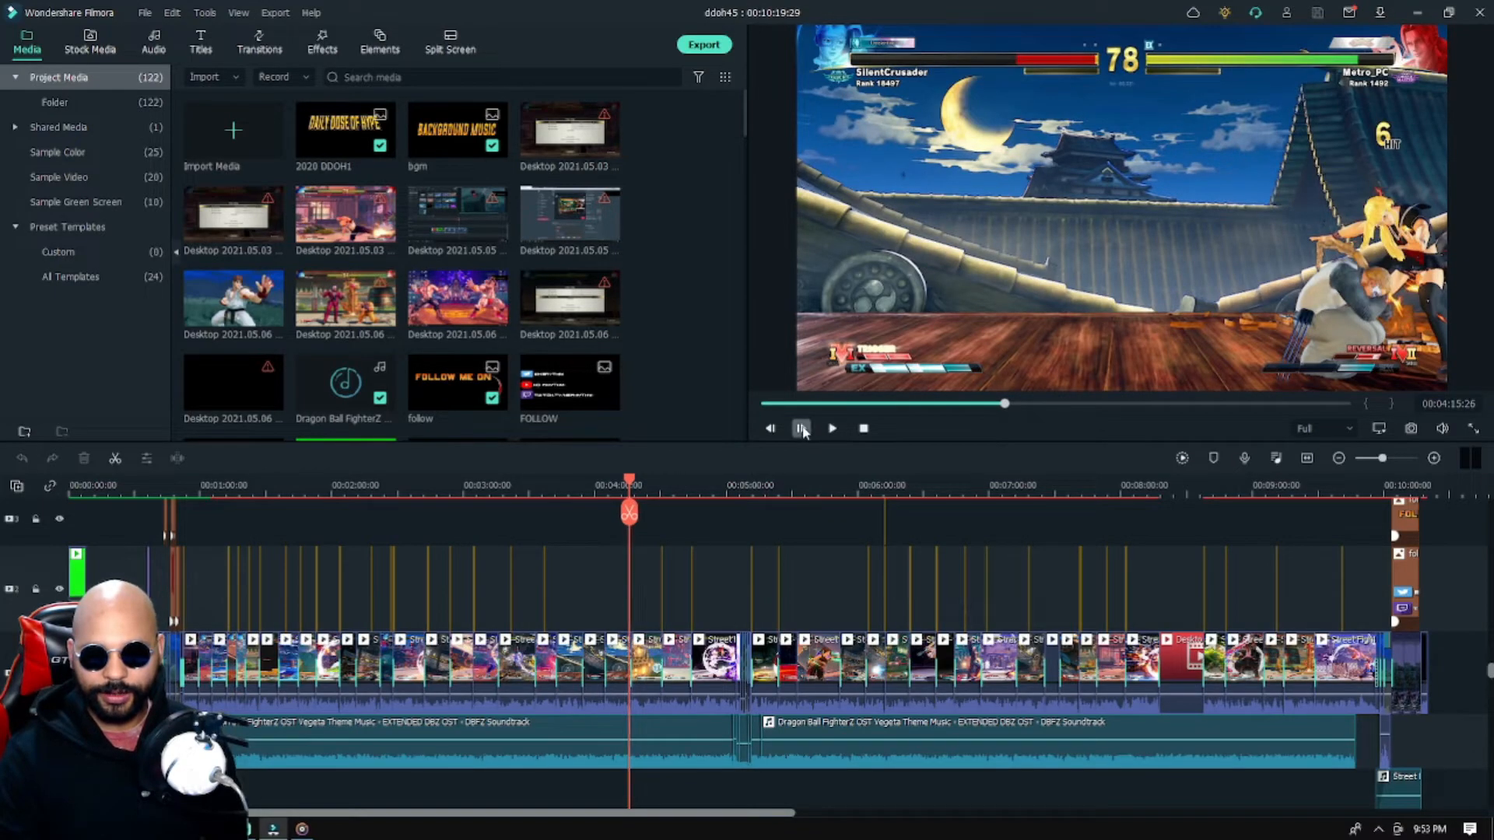
{"action": "left_click", "coordinate": [802, 429]}
{"action": "left_click", "coordinate": [802, 429]}
{"action": "left_click", "coordinate": [801, 429]}
{"action": "left_click", "coordinate": [801, 428]}
{"action": "left_click", "coordinate": [802, 429]}
{"action": "left_click", "coordinate": [801, 429]}
{"action": "left_click", "coordinate": [838, 433]}
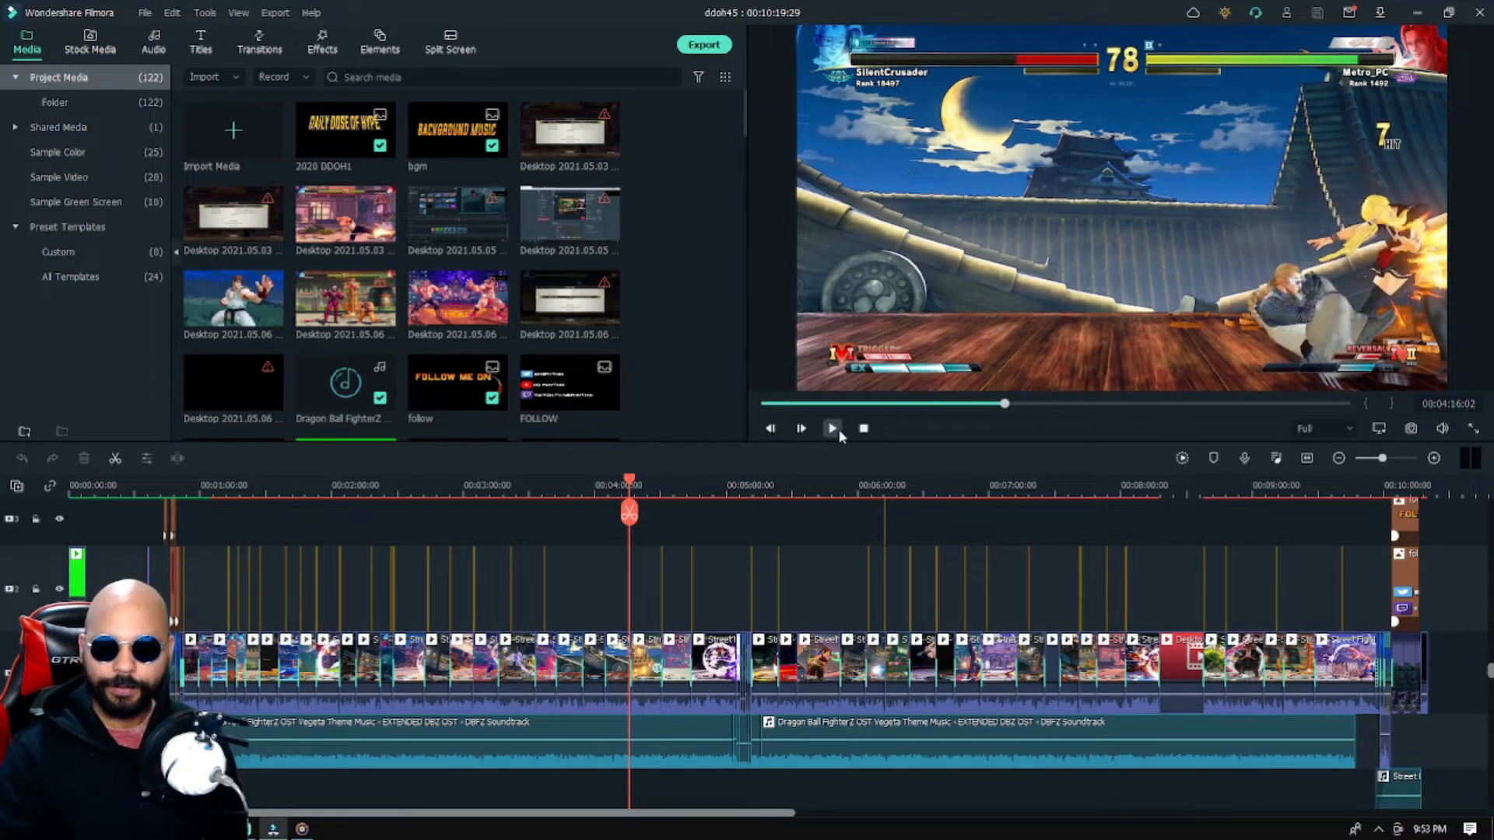
{"action": "left_click", "coordinate": [838, 433]}
Play the clip onward from 00:04:16:24, pausing at 00:04:28:18 and again at 00:04:30:02 ahead of the transition
{"action": "mouse_move", "coordinate": [1430, 430]}
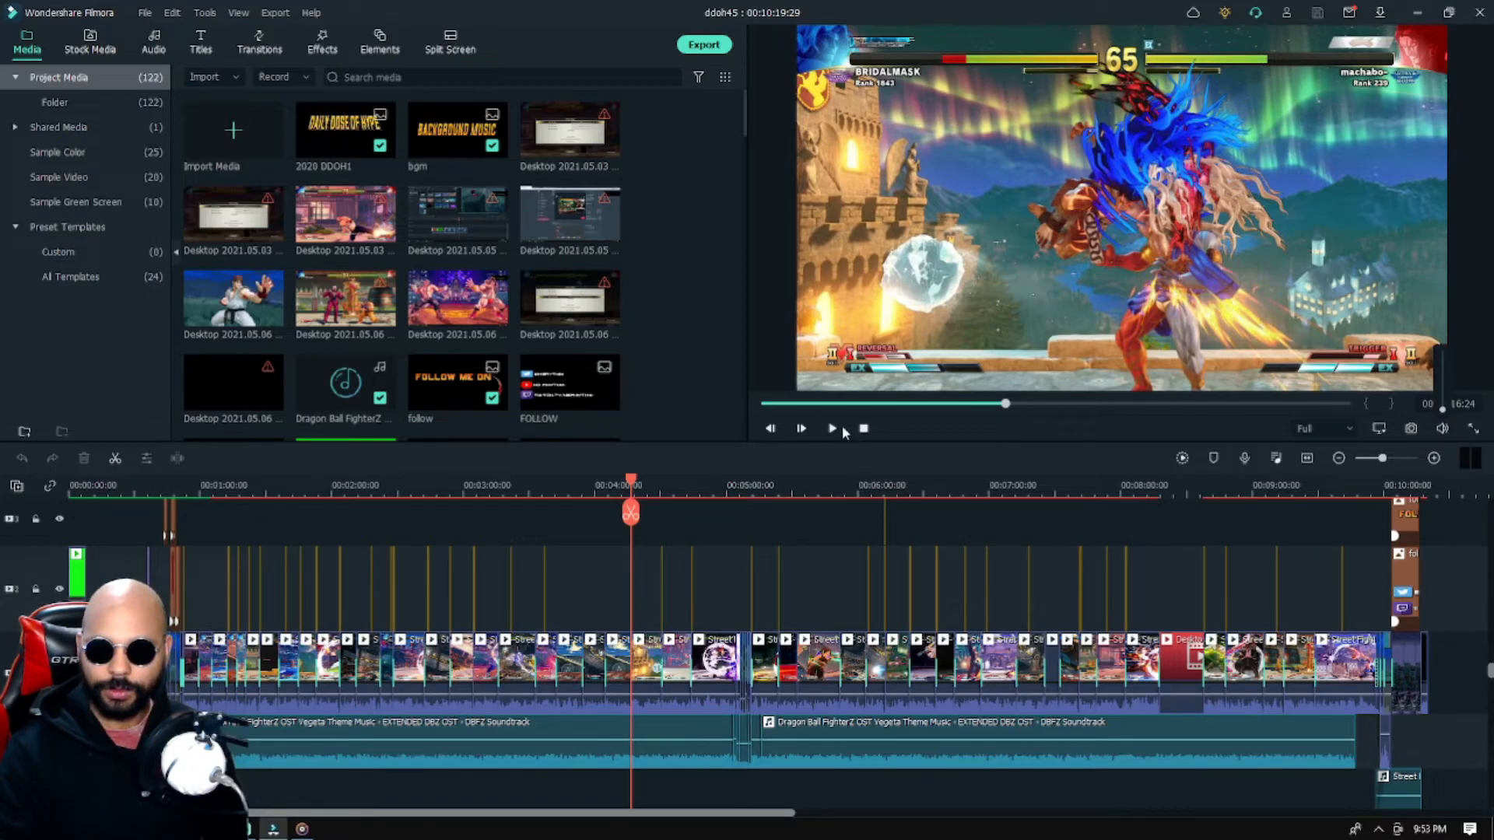
{"action": "left_click", "coordinate": [831, 431]}
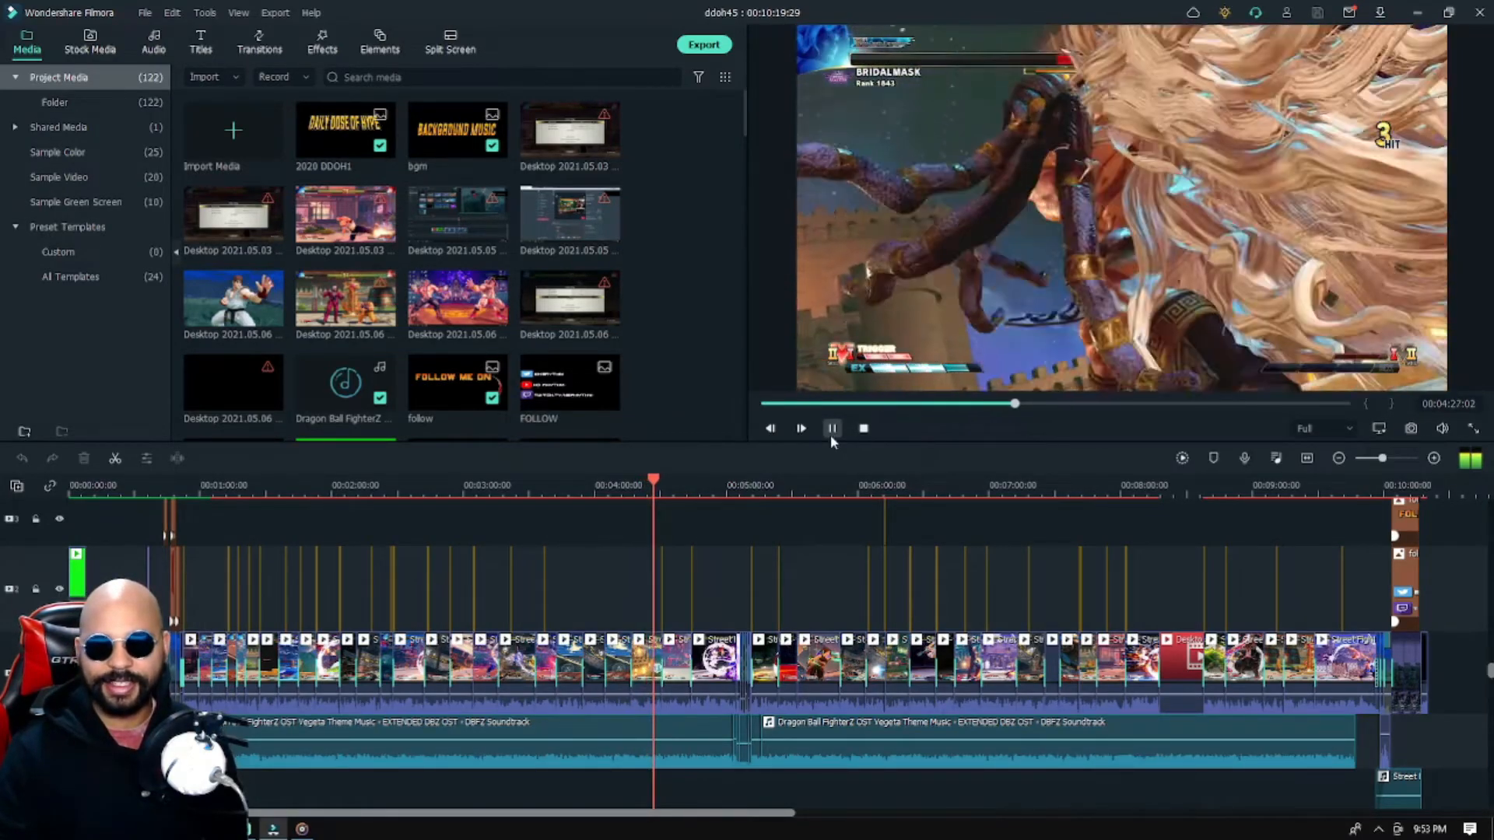
{"action": "left_click", "coordinate": [831, 429]}
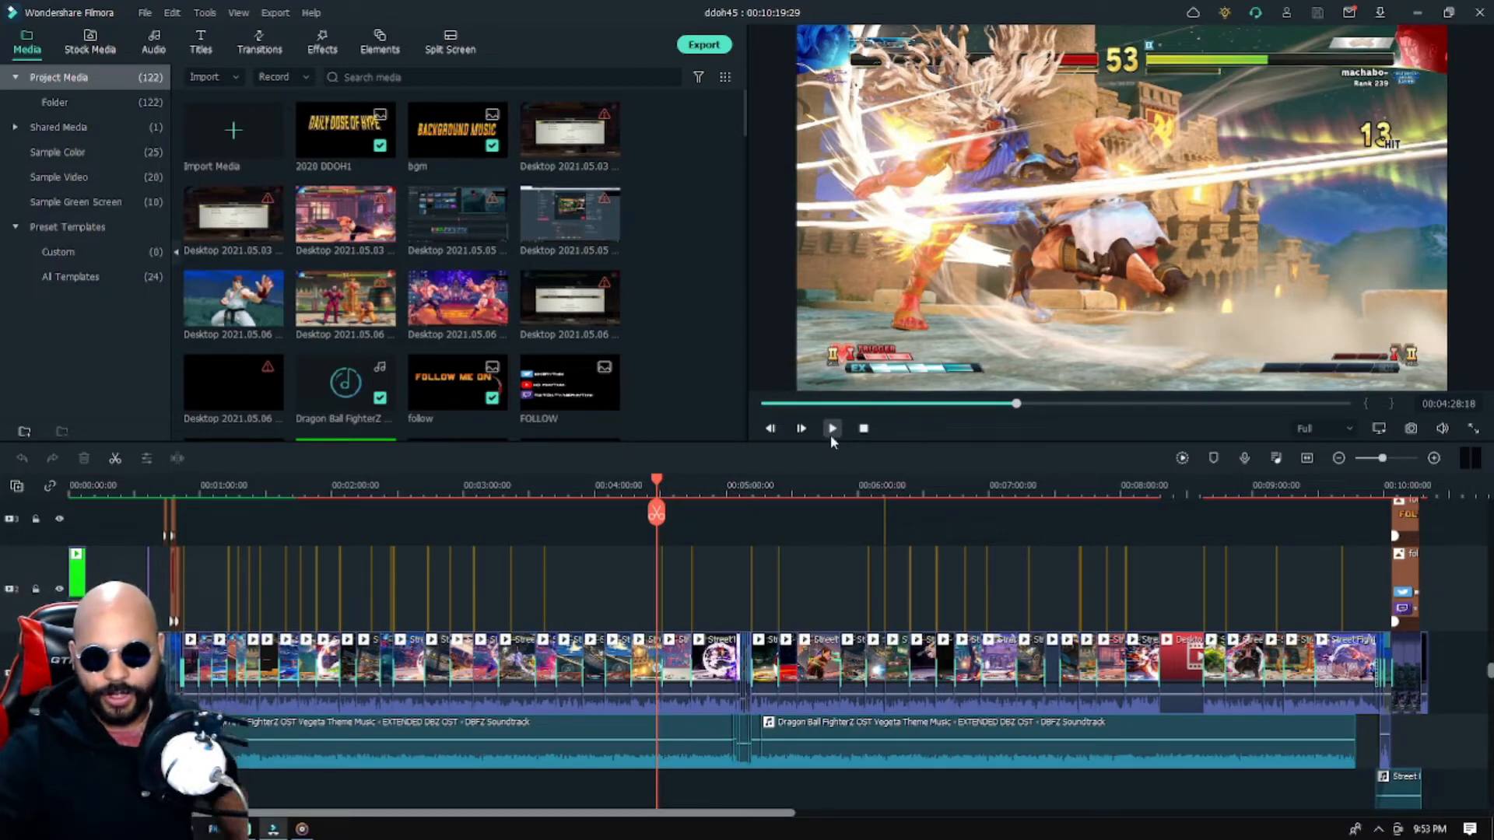
{"action": "left_click", "coordinate": [832, 429]}
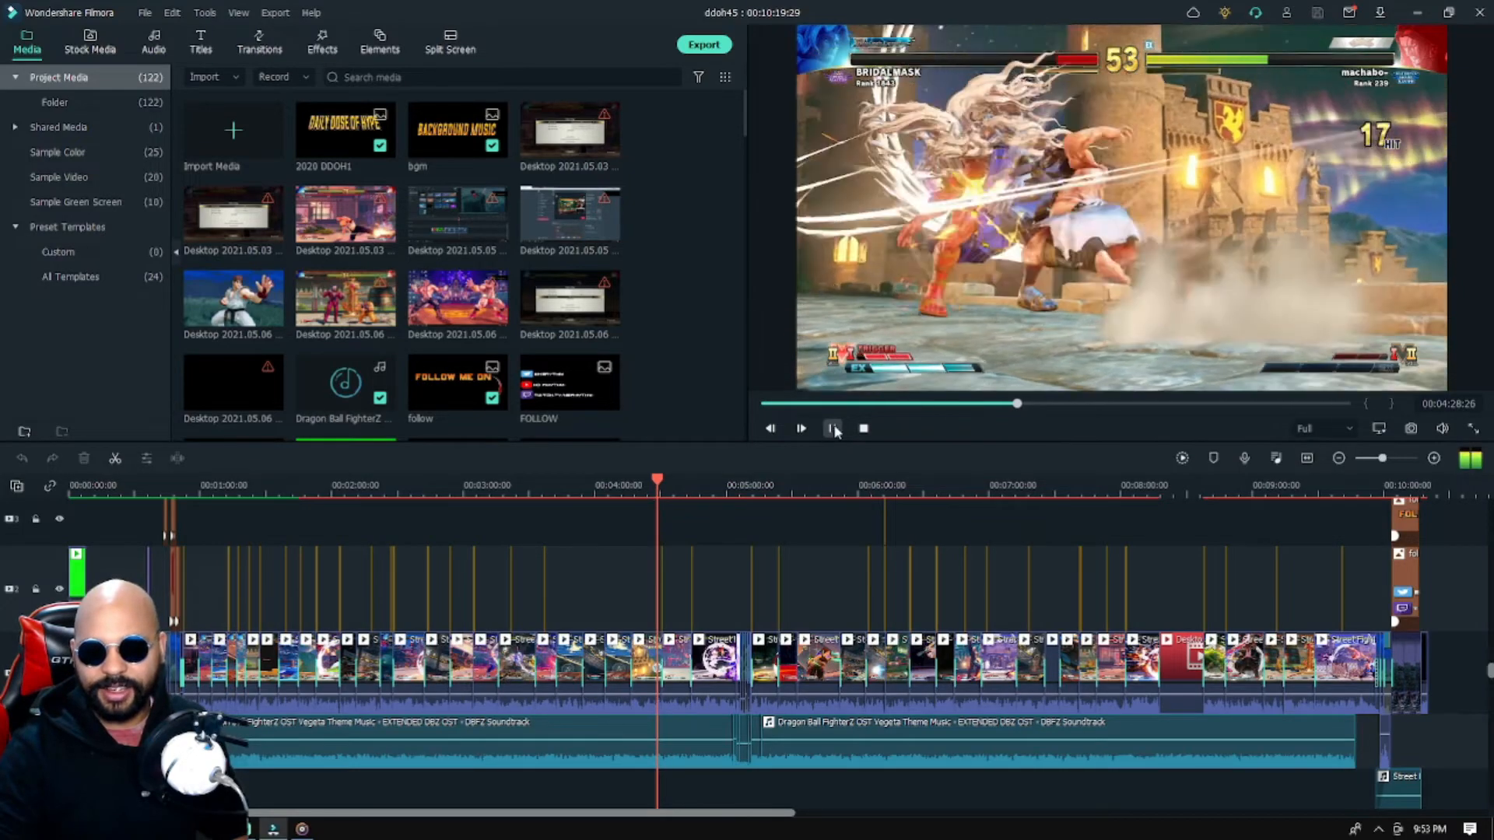
{"action": "left_click", "coordinate": [833, 428]}
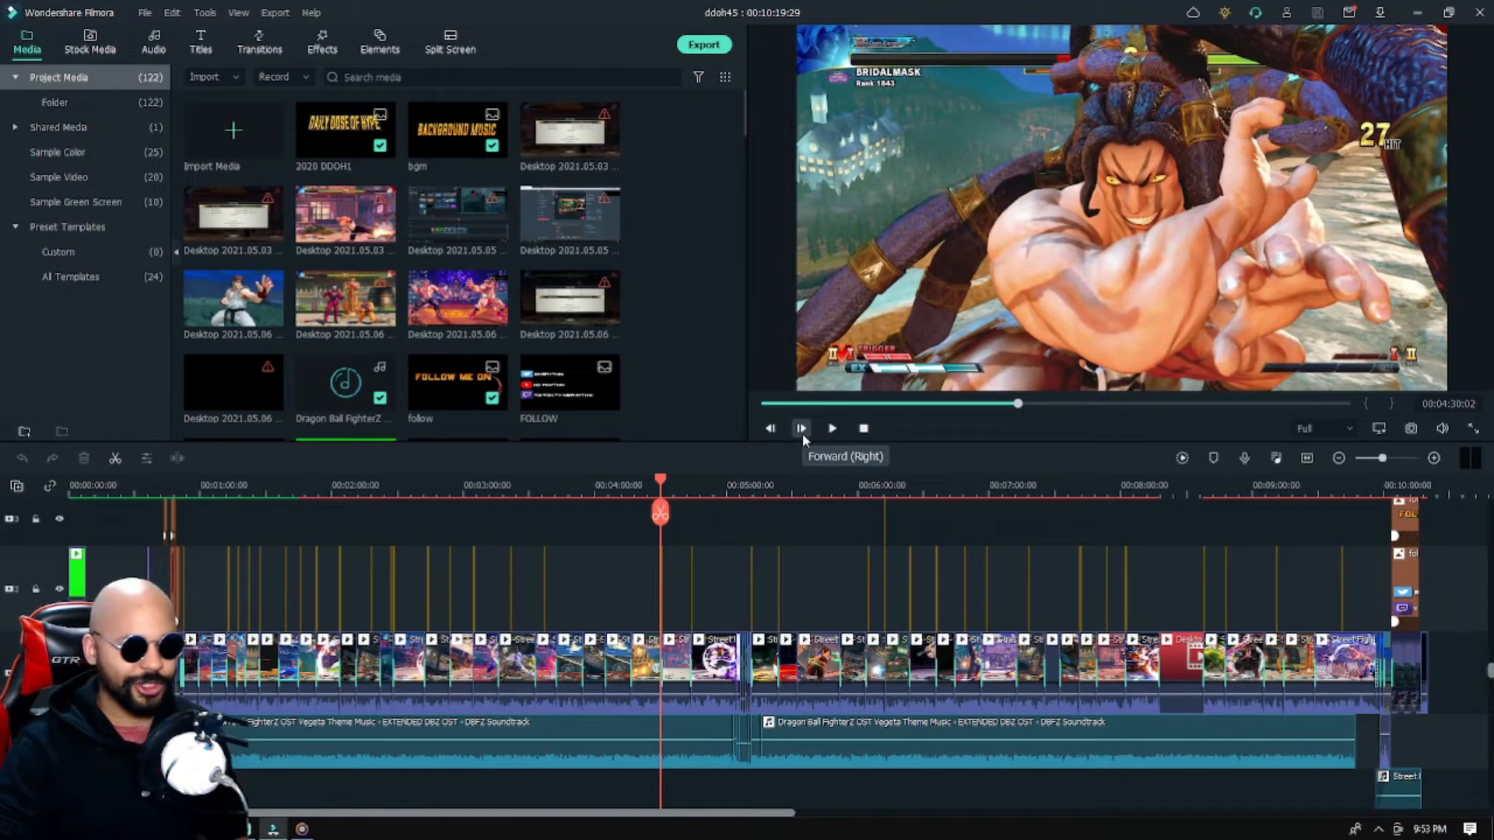
Step forward frame by frame through the blur transition from 00:04:30:02 to 00:04:30:21
{"action": "left_click", "coordinate": [801, 428]}
{"action": "left_click", "coordinate": [801, 428]}
{"action": "left_click", "coordinate": [801, 428]}
{"action": "left_click", "coordinate": [800, 428]}
{"action": "left_click", "coordinate": [801, 427]}
{"action": "left_click", "coordinate": [801, 428]}
{"action": "left_click", "coordinate": [800, 428]}
{"action": "left_click", "coordinate": [801, 428]}
{"action": "left_click", "coordinate": [800, 427]}
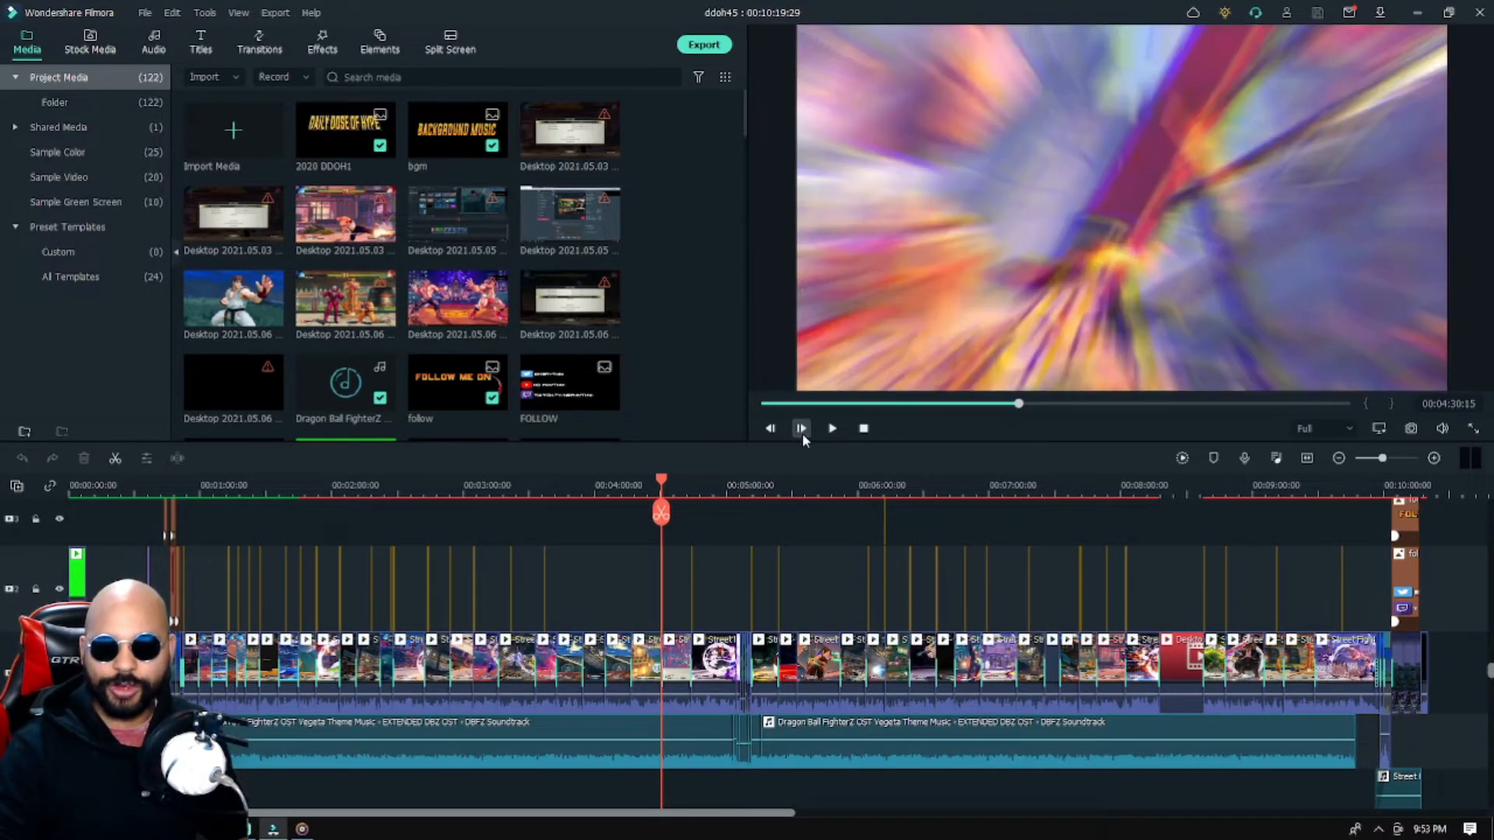
{"action": "left_click", "coordinate": [800, 427]}
{"action": "left_click", "coordinate": [800, 427]}
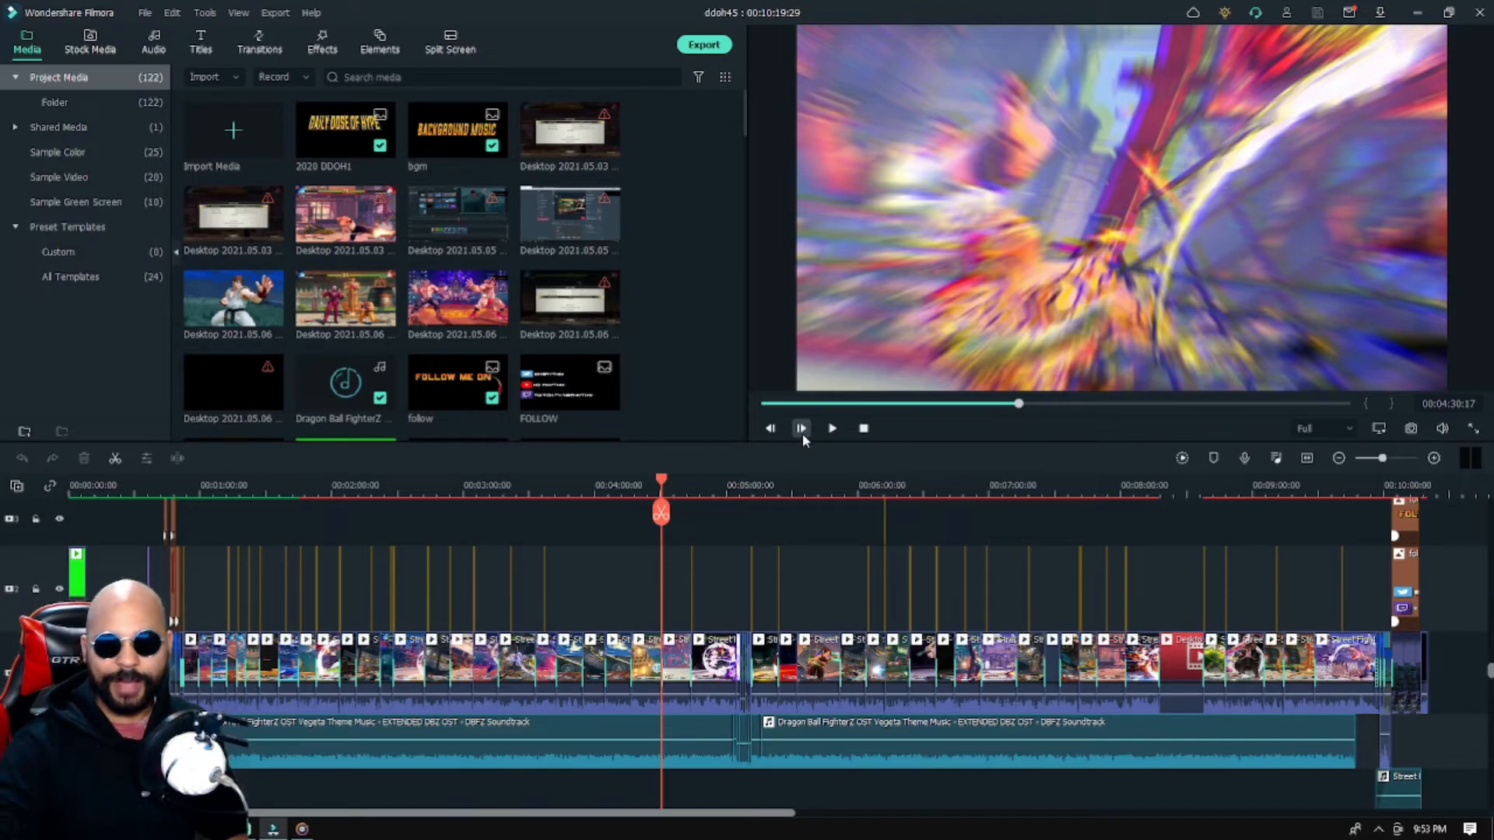
{"action": "left_click", "coordinate": [801, 428]}
{"action": "left_click", "coordinate": [800, 428]}
{"action": "left_click", "coordinate": [800, 427]}
{"action": "left_click", "coordinate": [800, 428]}
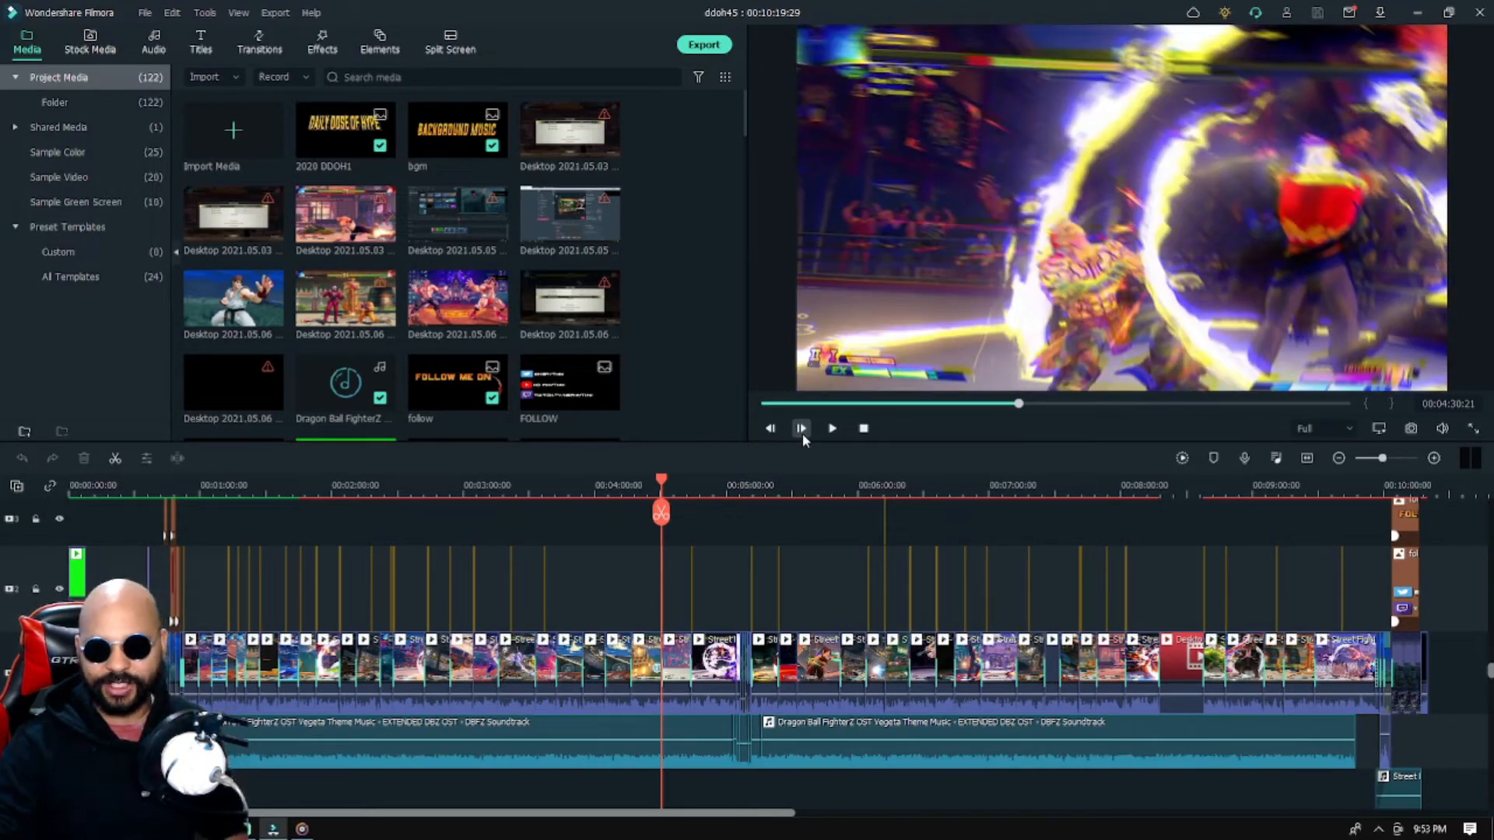
Step back frame by frame through the transition to the end of the outgoing clip at 00:04:30:09
{"action": "left_click", "coordinate": [769, 428]}
{"action": "left_click", "coordinate": [770, 428]}
{"action": "left_click", "coordinate": [769, 428]}
{"action": "left_click", "coordinate": [770, 428]}
{"action": "left_click", "coordinate": [769, 428]}
{"action": "left_click", "coordinate": [769, 428]}
{"action": "left_click", "coordinate": [770, 428]}
{"action": "left_click", "coordinate": [773, 432]}
{"action": "left_click", "coordinate": [773, 431]}
{"action": "left_click", "coordinate": [773, 432]}
{"action": "left_click", "coordinate": [774, 432]}
{"action": "left_click", "coordinate": [773, 431]}
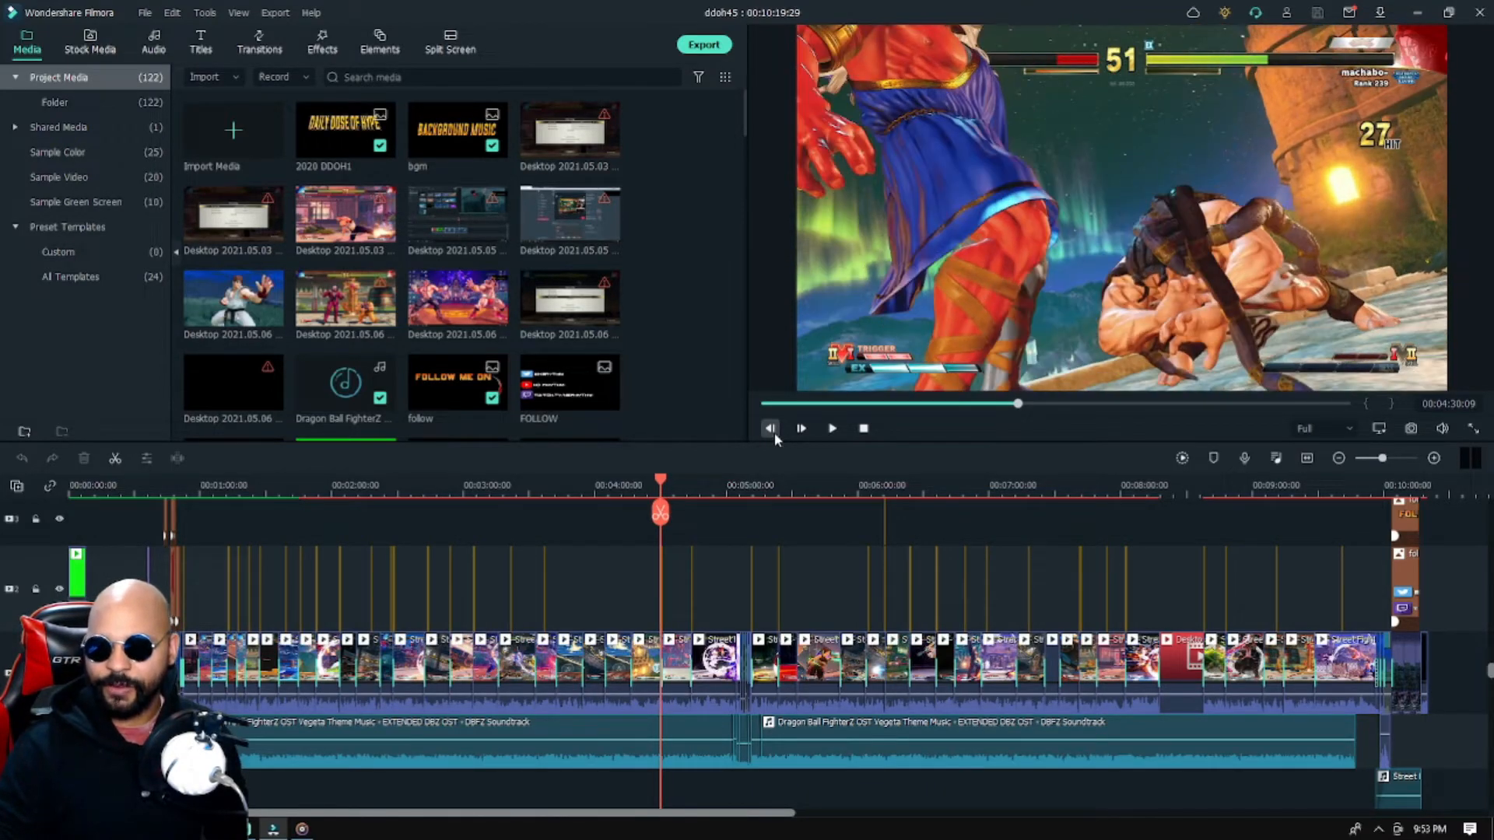
Step through the transition again to 00:04:30:20, continue playback into the incoming clip and pause at 00:04:34:18
{"action": "left_click", "coordinate": [809, 429]}
{"action": "left_click", "coordinate": [809, 430]}
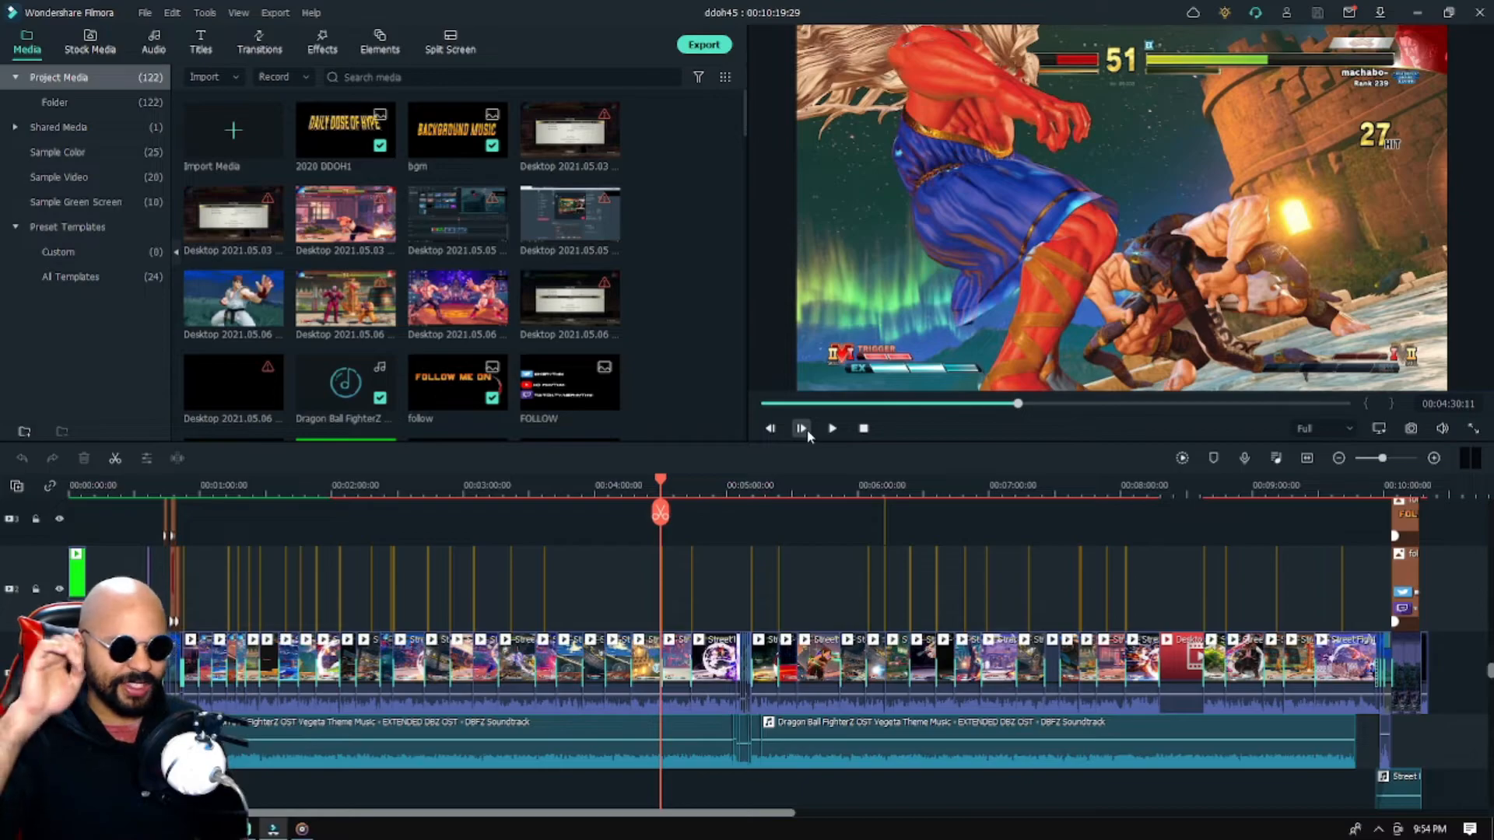
{"action": "left_click", "coordinate": [802, 428]}
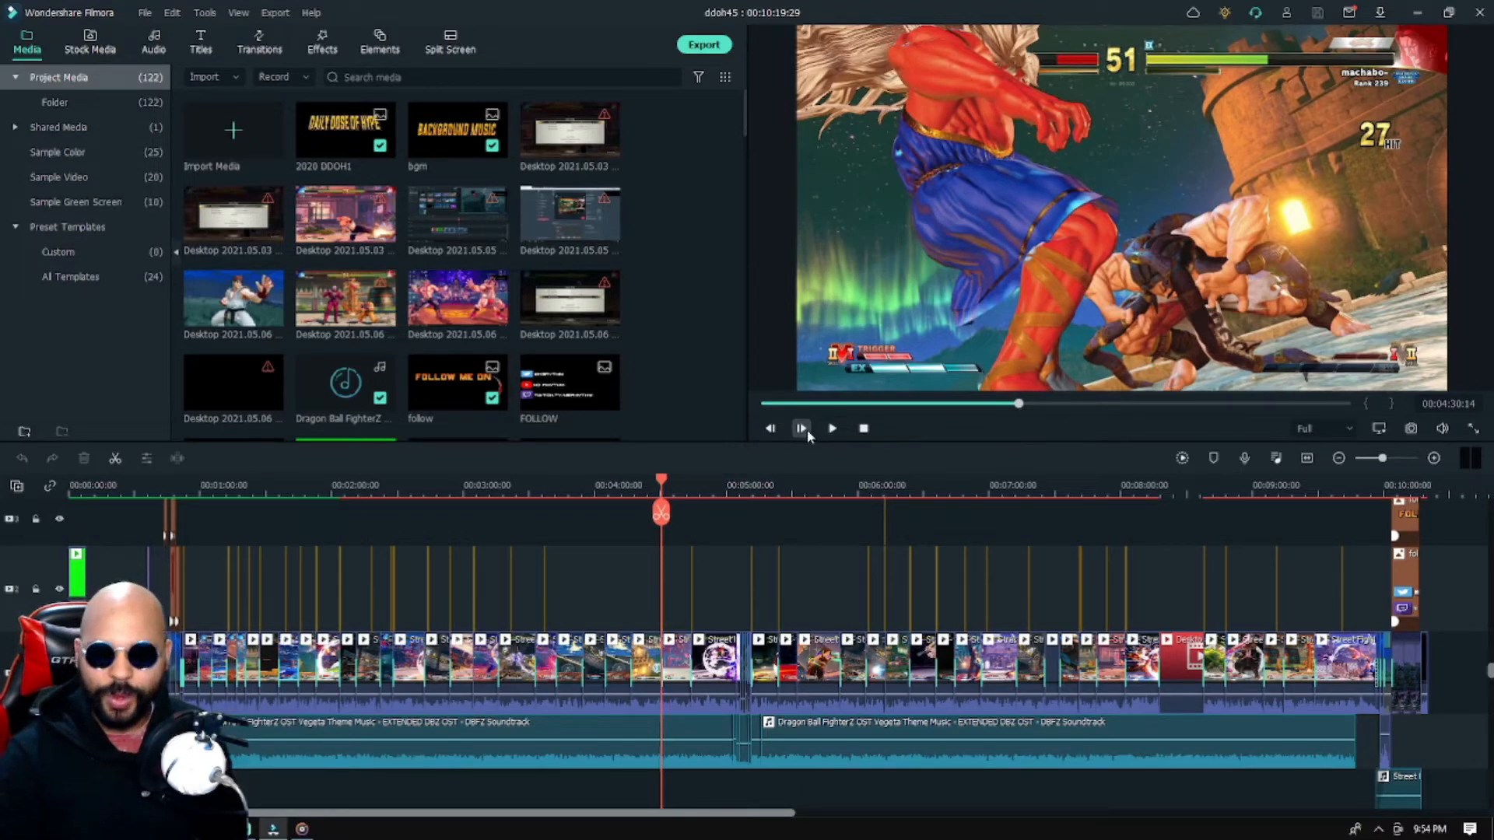
{"action": "left_click", "coordinate": [802, 428]}
{"action": "left_click", "coordinate": [801, 429]}
{"action": "left_click", "coordinate": [801, 429]}
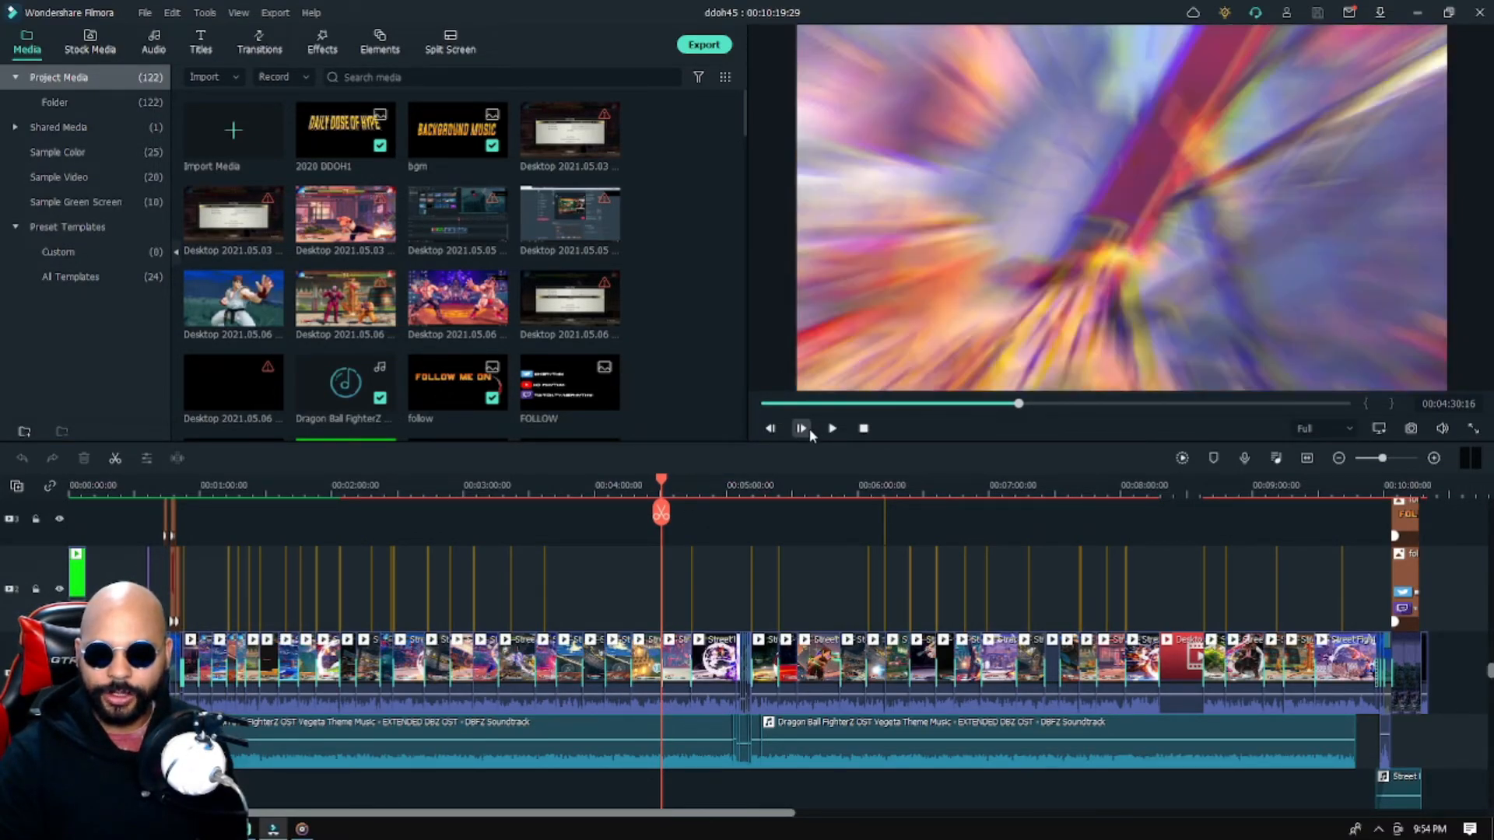
{"action": "left_click", "coordinate": [802, 428]}
{"action": "left_click", "coordinate": [802, 429]}
{"action": "left_click", "coordinate": [809, 428]}
{"action": "left_click", "coordinate": [810, 429]}
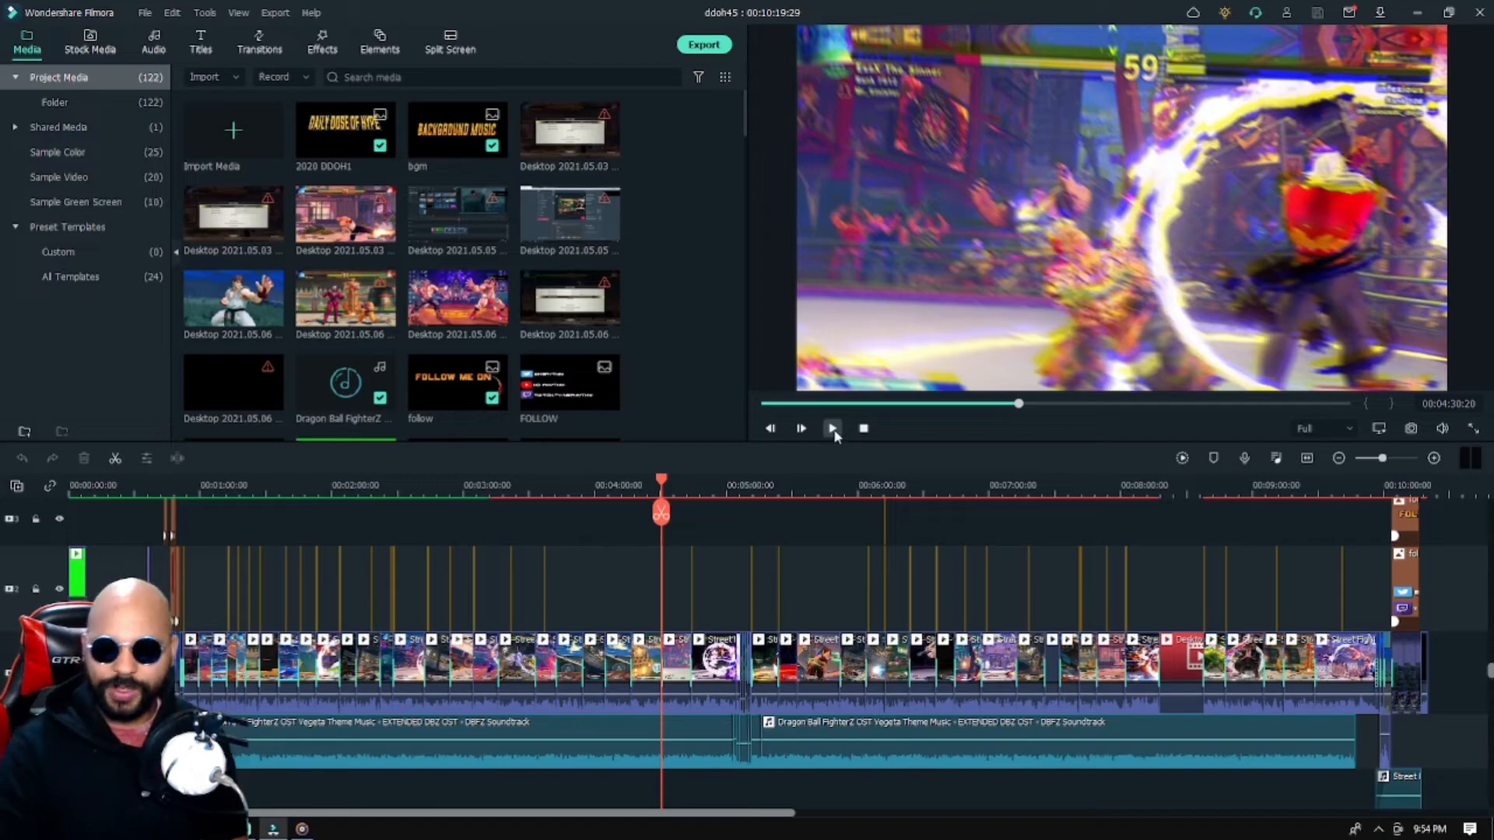
{"action": "left_click", "coordinate": [833, 428]}
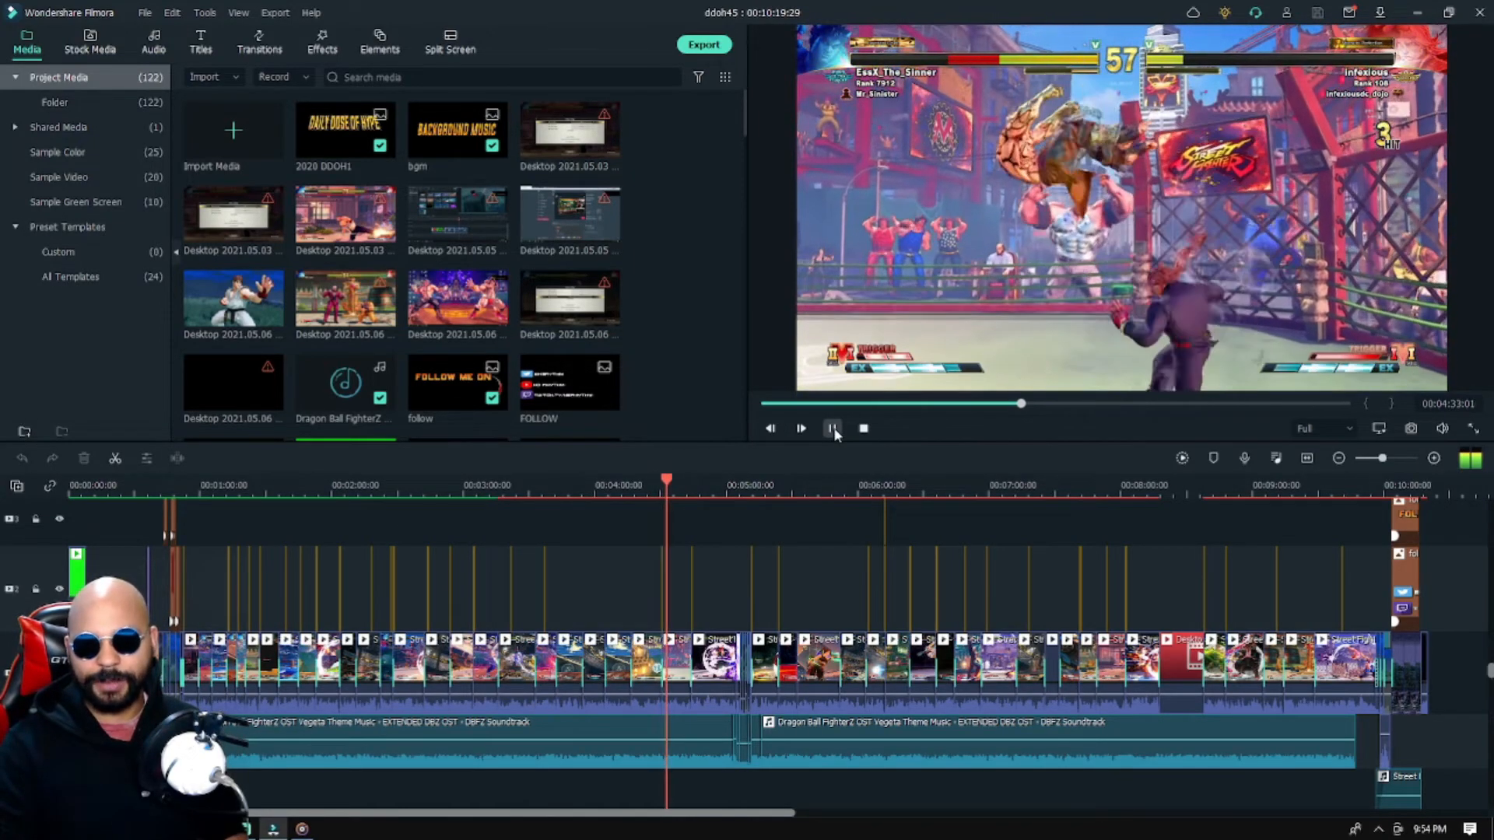
{"action": "left_click", "coordinate": [833, 428]}
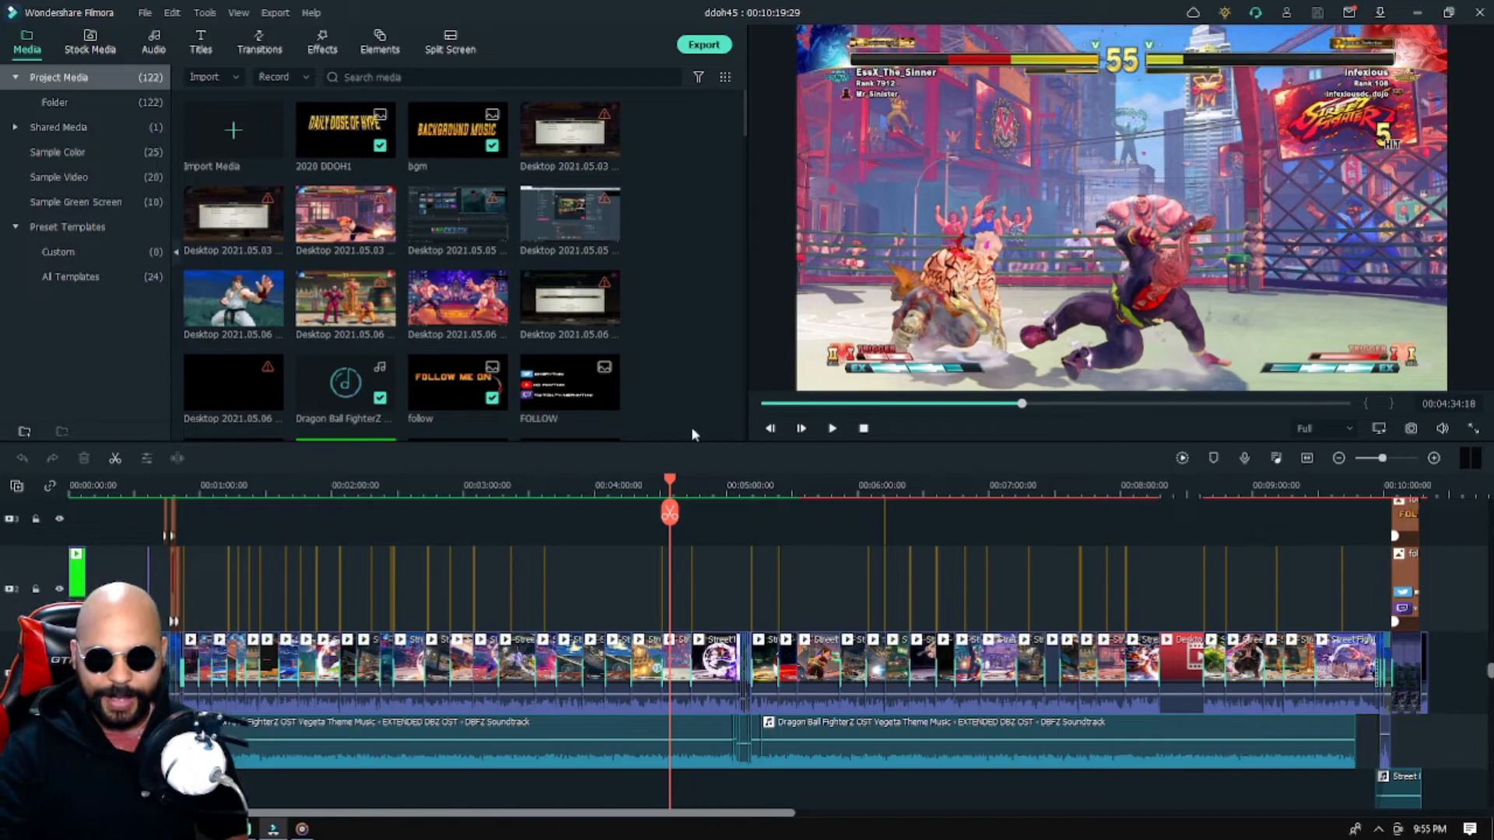
Move the playhead back to 00:04:20:24 and start playing the edit from there
{"action": "left_click", "coordinate": [640, 488]}
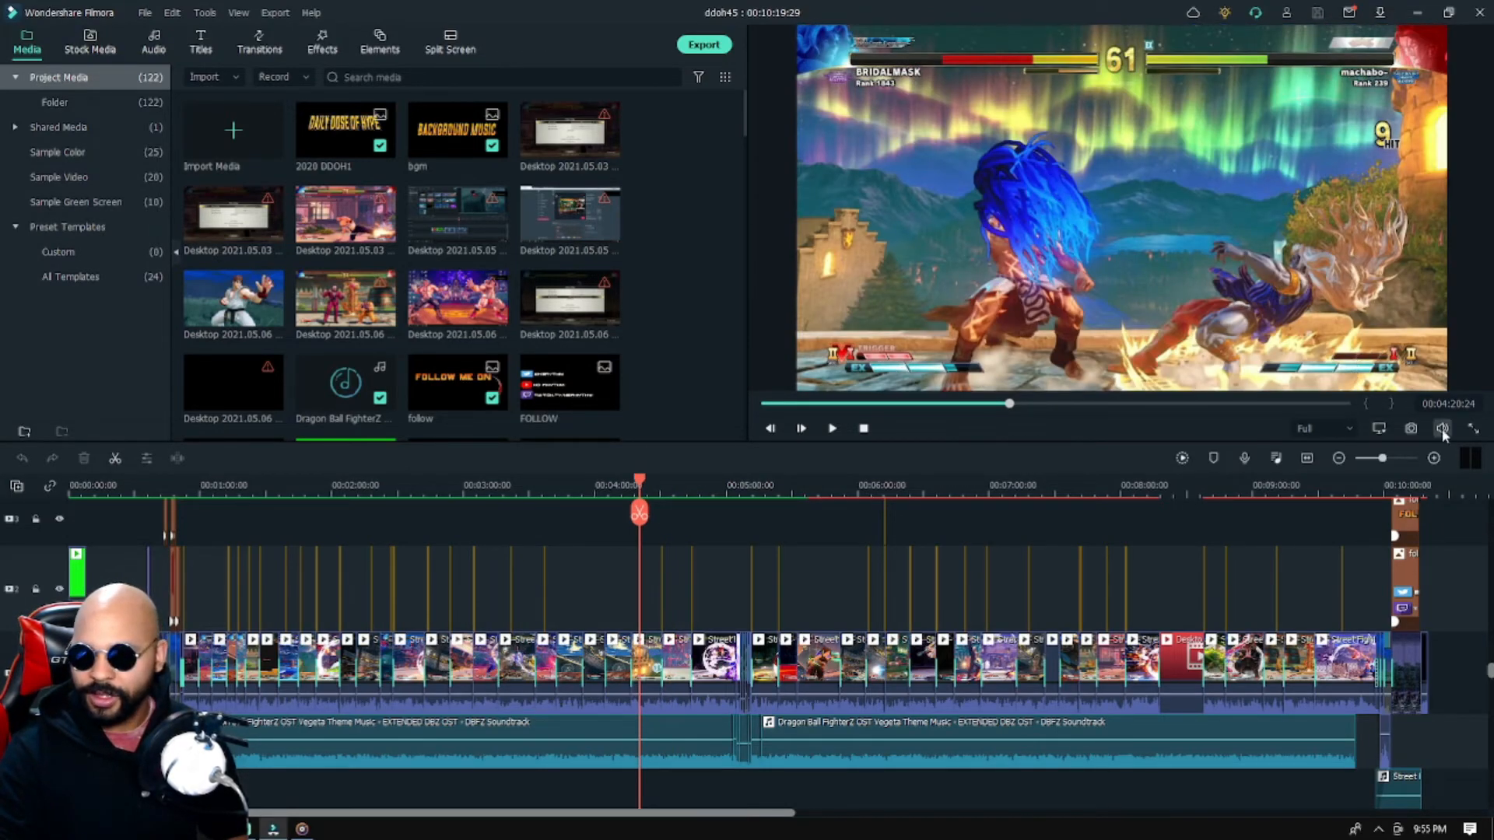
{"action": "left_click", "coordinate": [832, 429]}
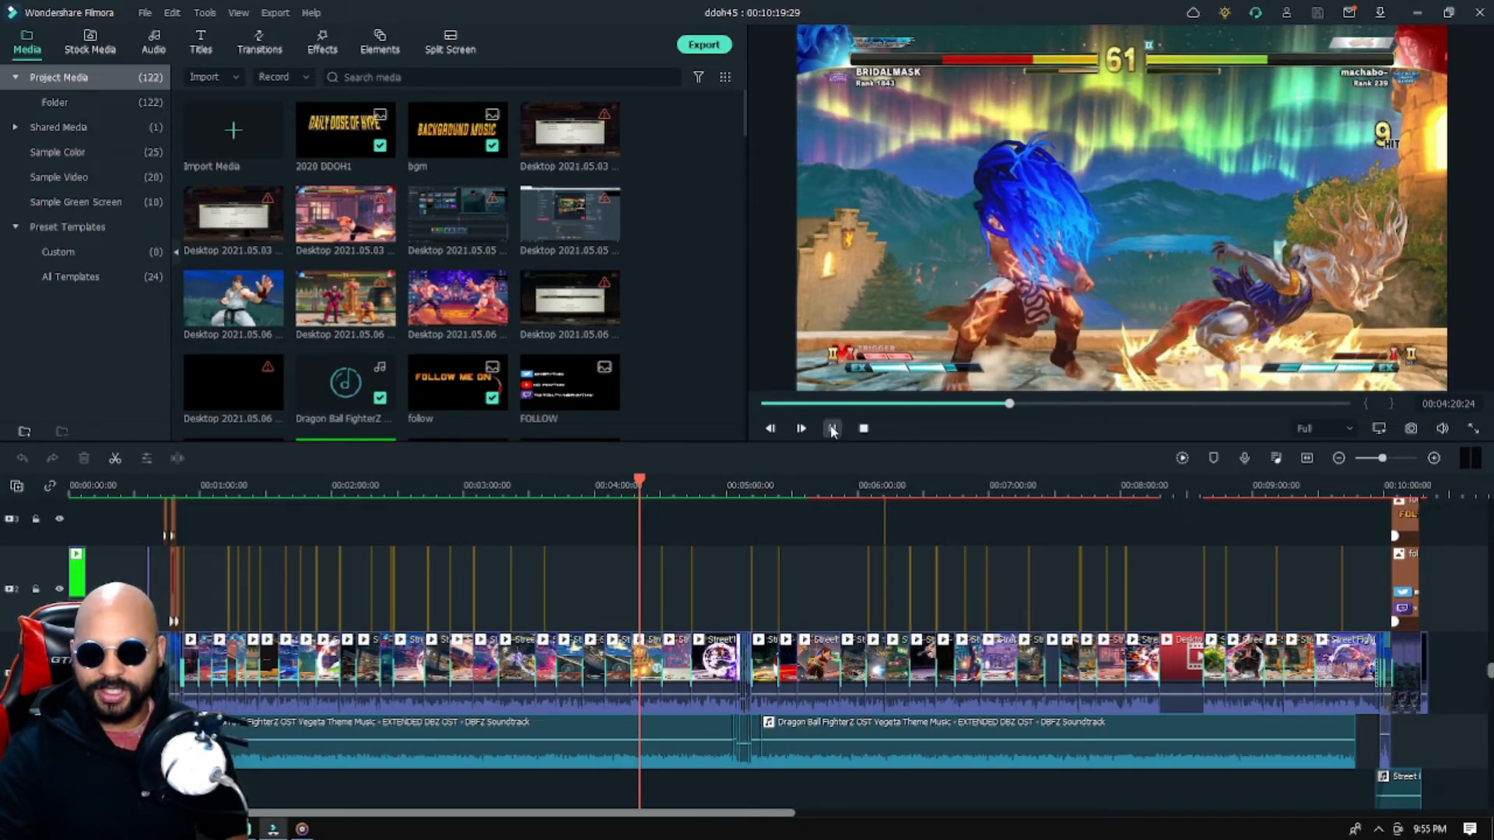